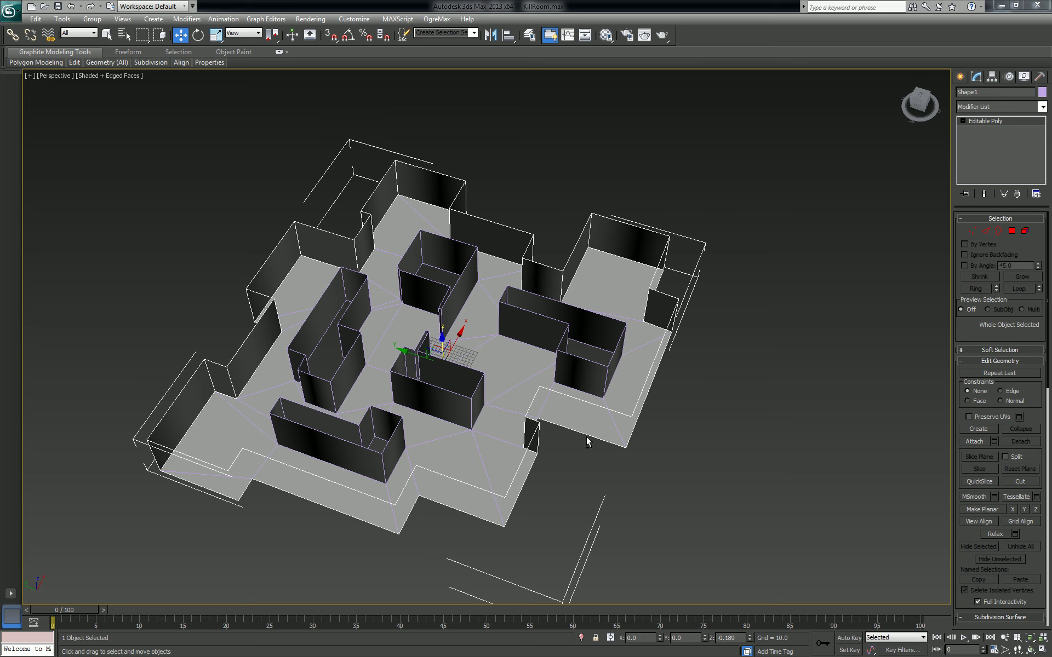
alt+middle_drag(586, 436, 269, 423)
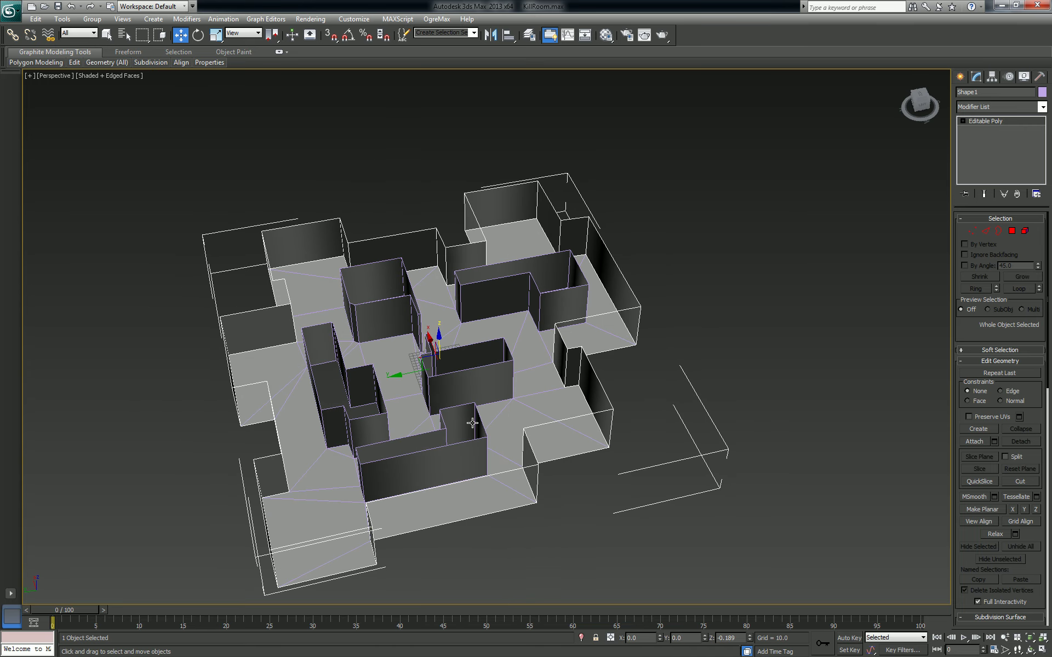
alt+middle_drag(505, 420, 714, 441)
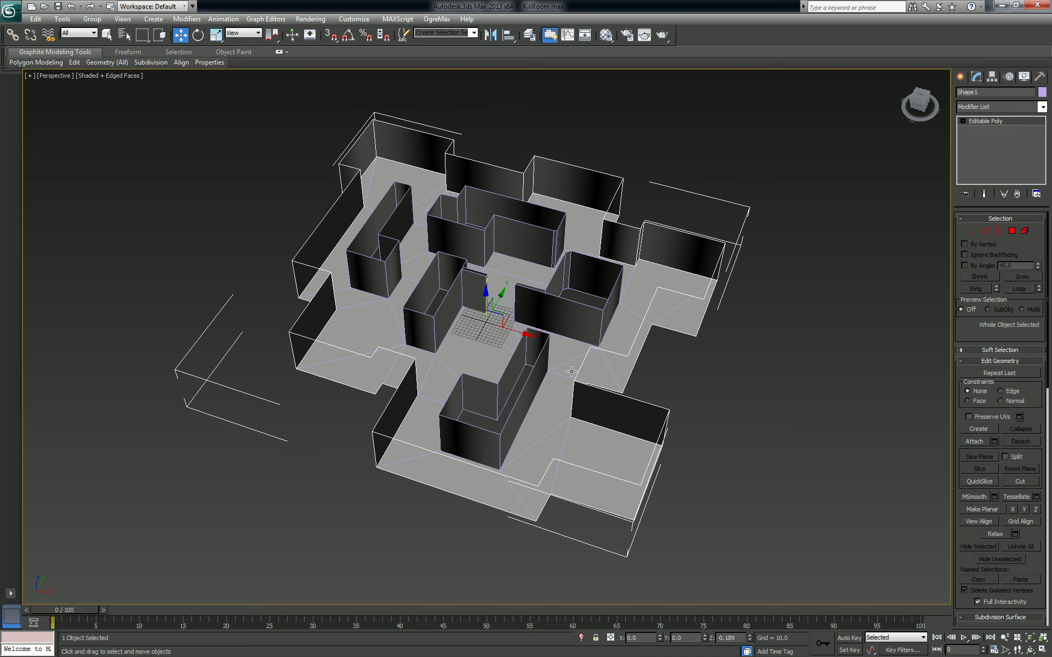
alt+middle_drag(472, 418, 746, 446)
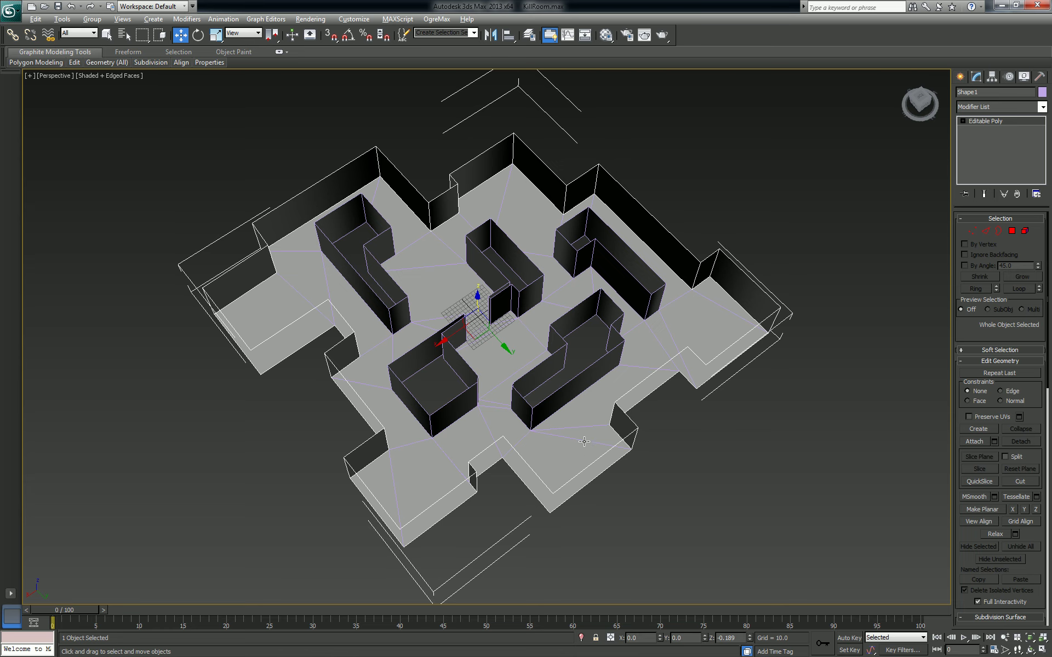
alt+middle_drag(575, 436, 561, 413)
middle_drag(570, 349, 569, 390)
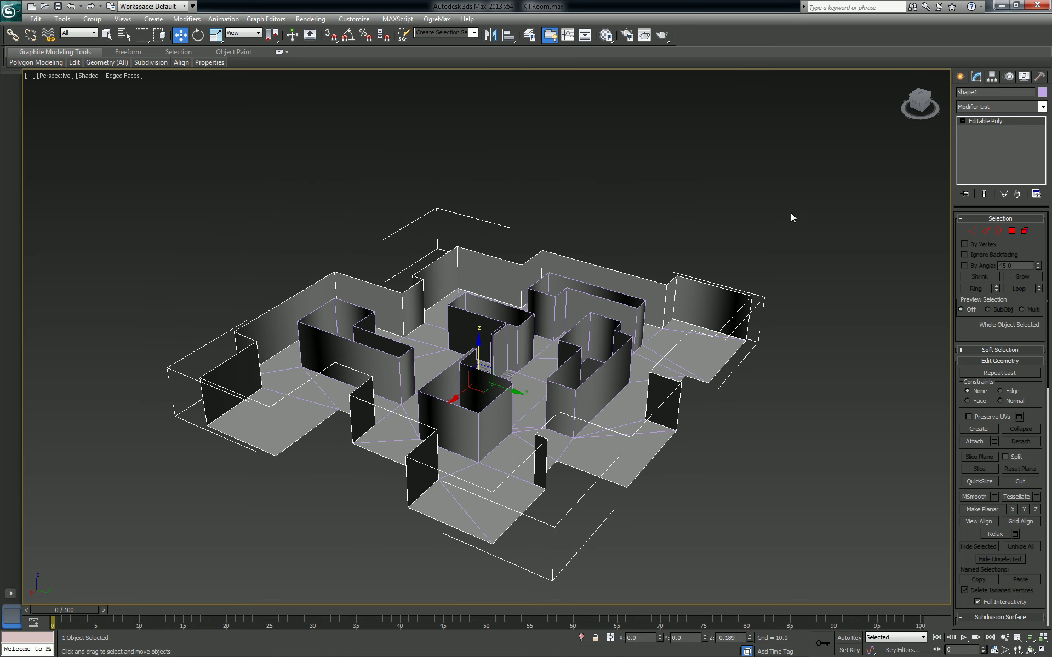
alt+middle_drag(791, 216, 768, 230)
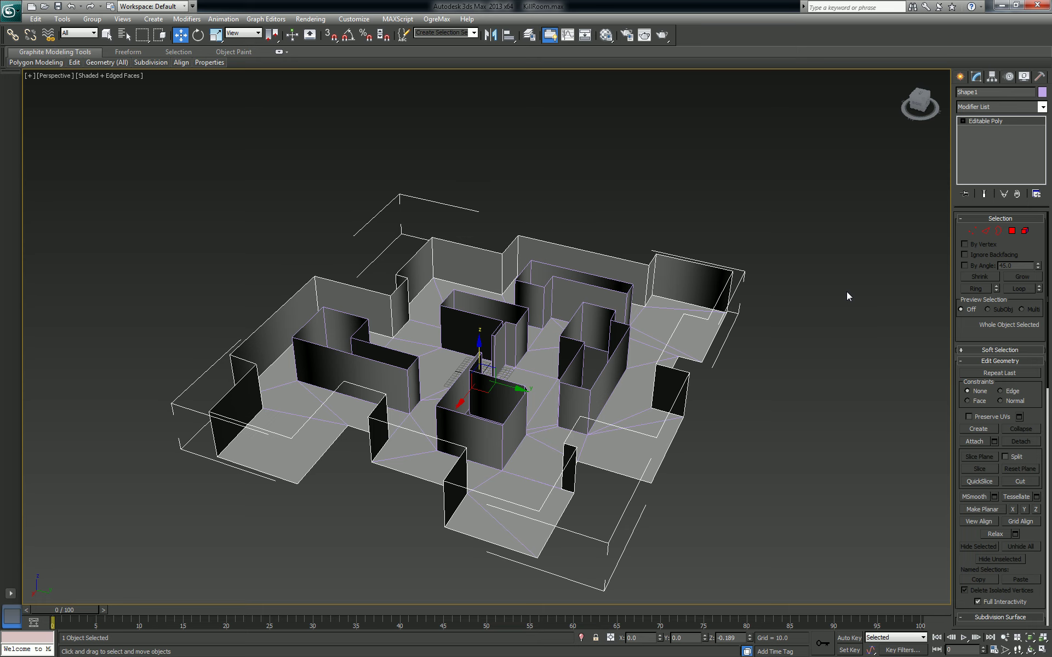
Select the floor object and add an Unwrap UVW modifier to it.
click(652, 329)
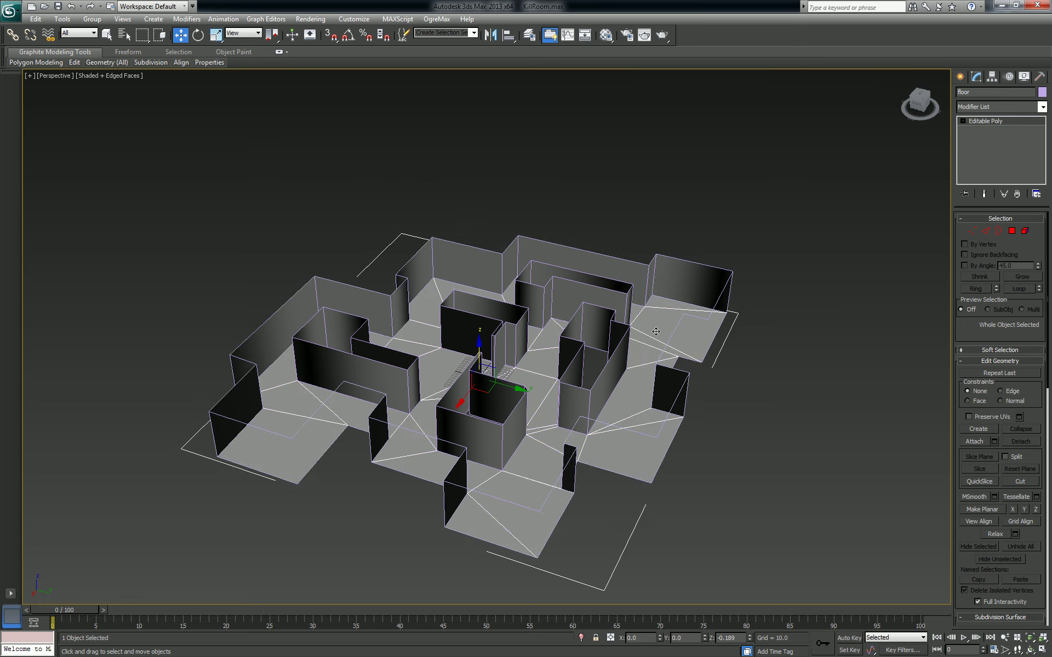
alt+middle_drag(793, 360, 793, 380)
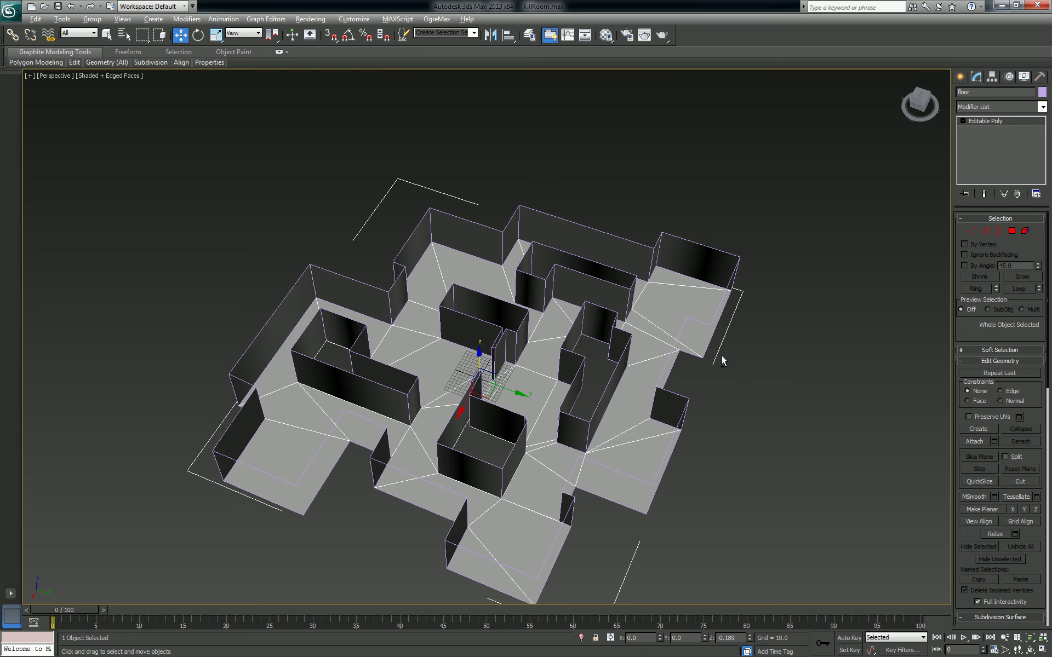
alt+middle_drag(722, 361, 633, 335)
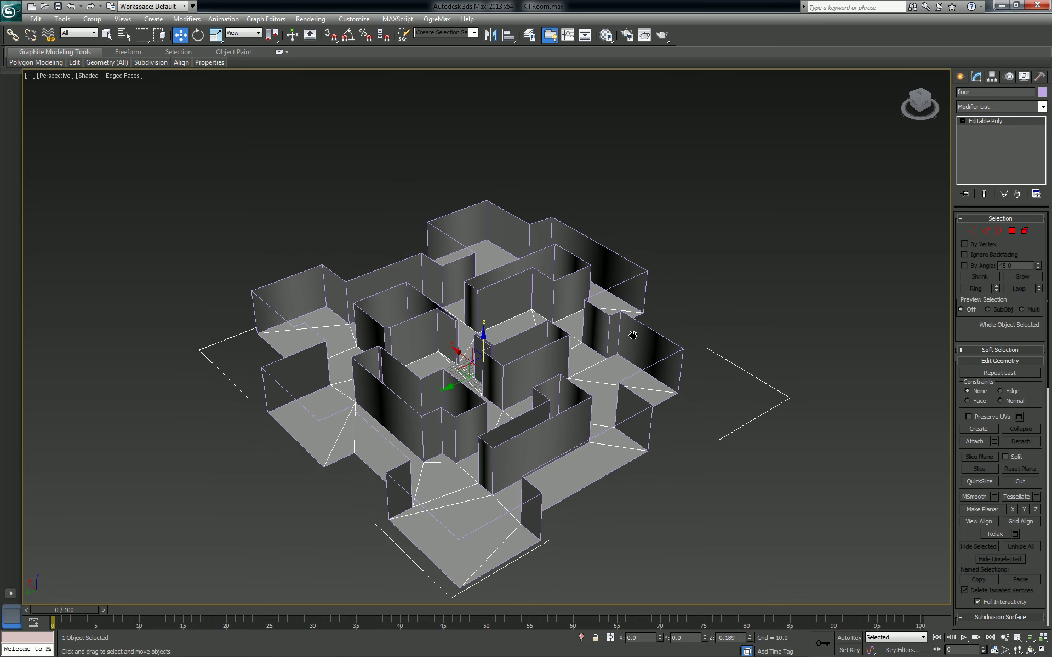
click(1043, 107)
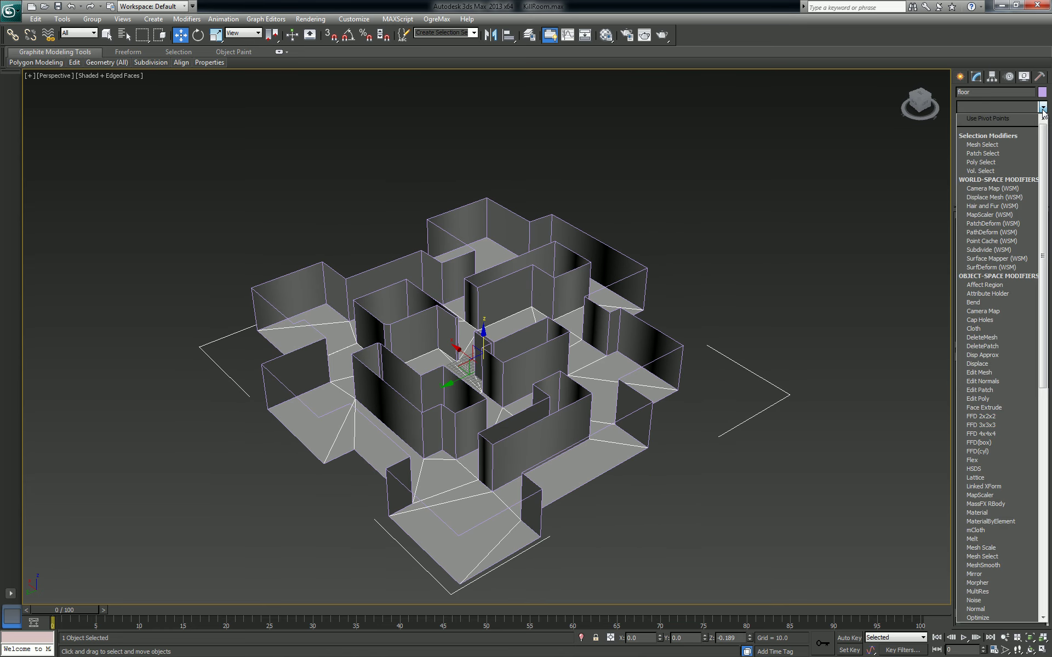
click(814, 193)
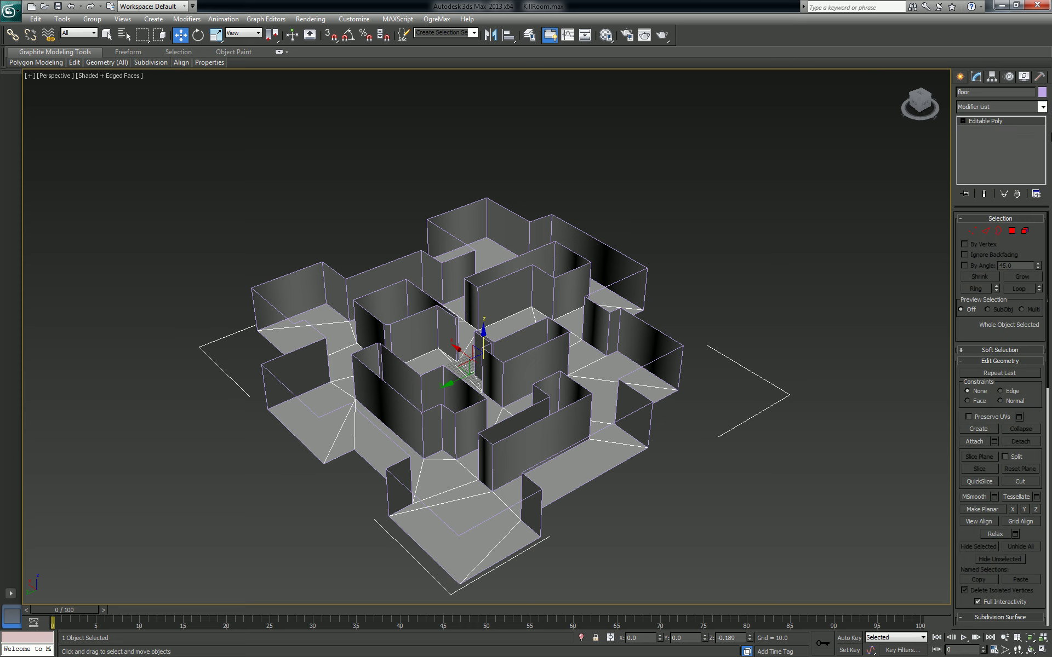
click(1042, 107)
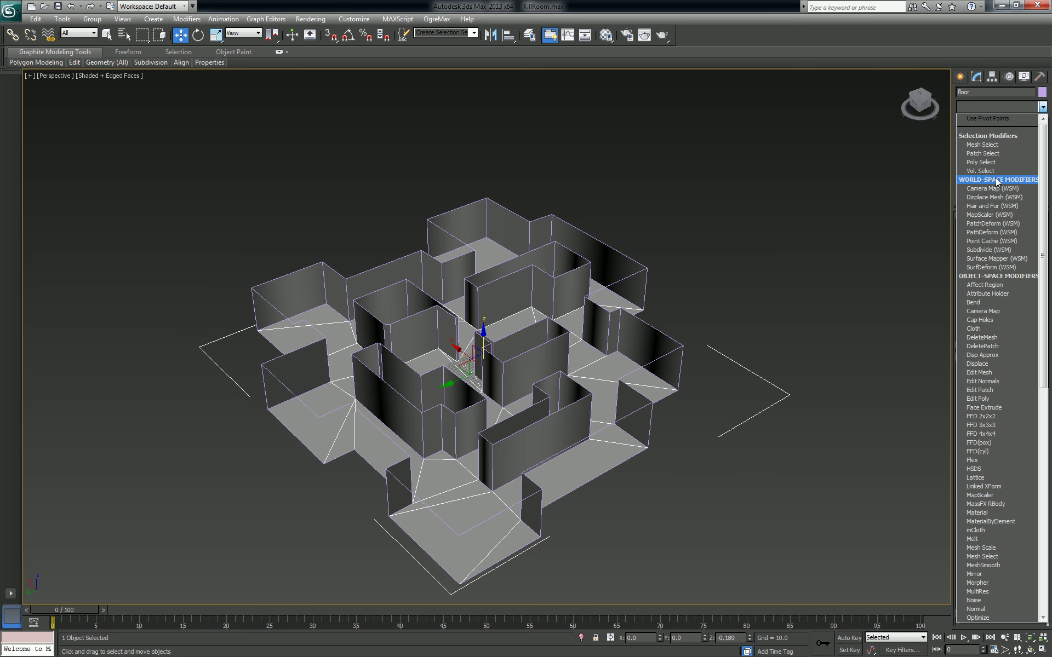
key(u)
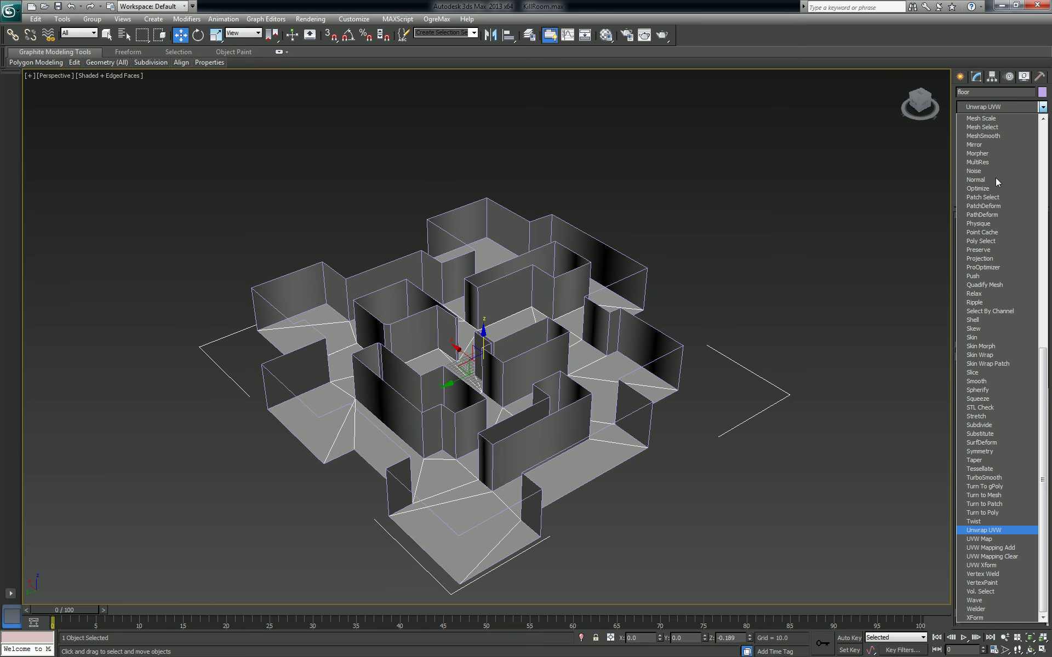
key(Return)
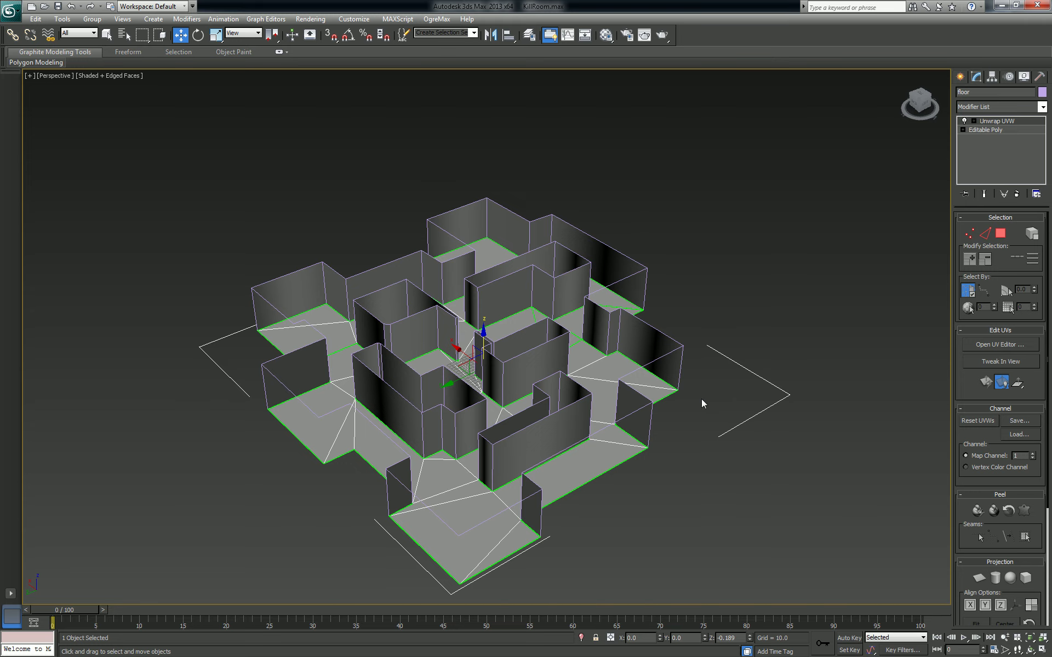
Open the floor's UVs in the UV editor and apply a planar projection to all its polygons.
alt+middle_drag(665, 387, 801, 404)
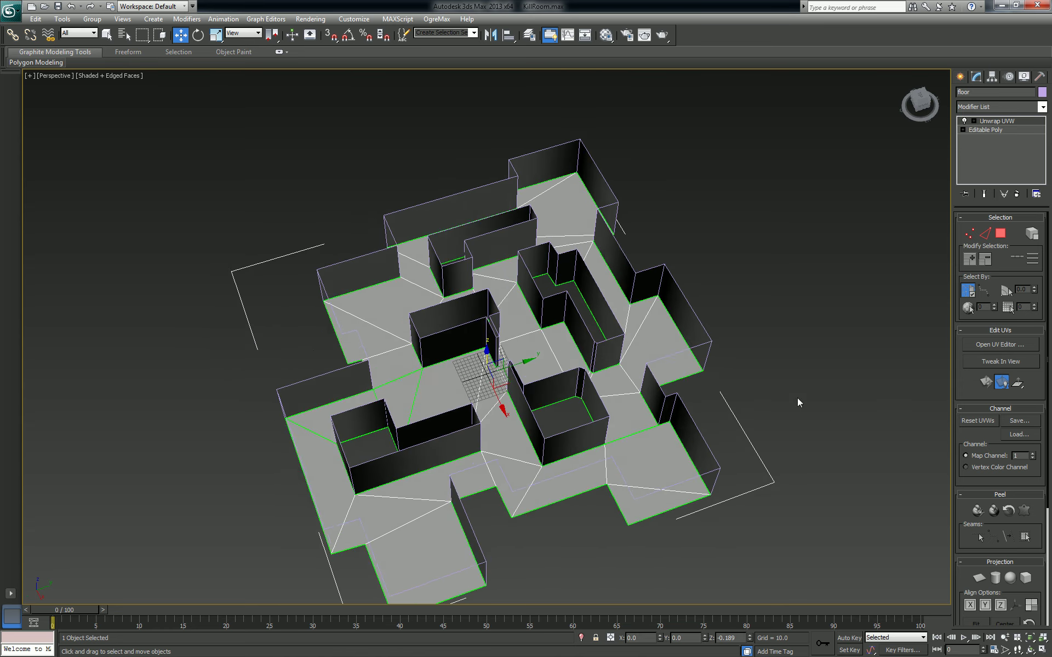
alt+middle_drag(604, 341, 628, 340)
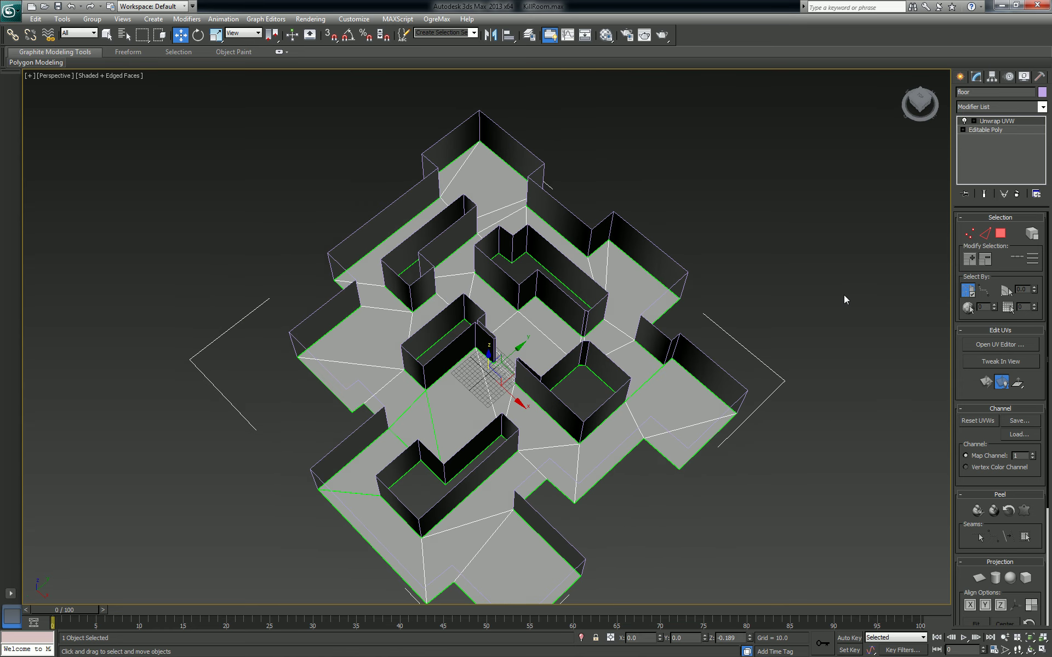
click(1000, 344)
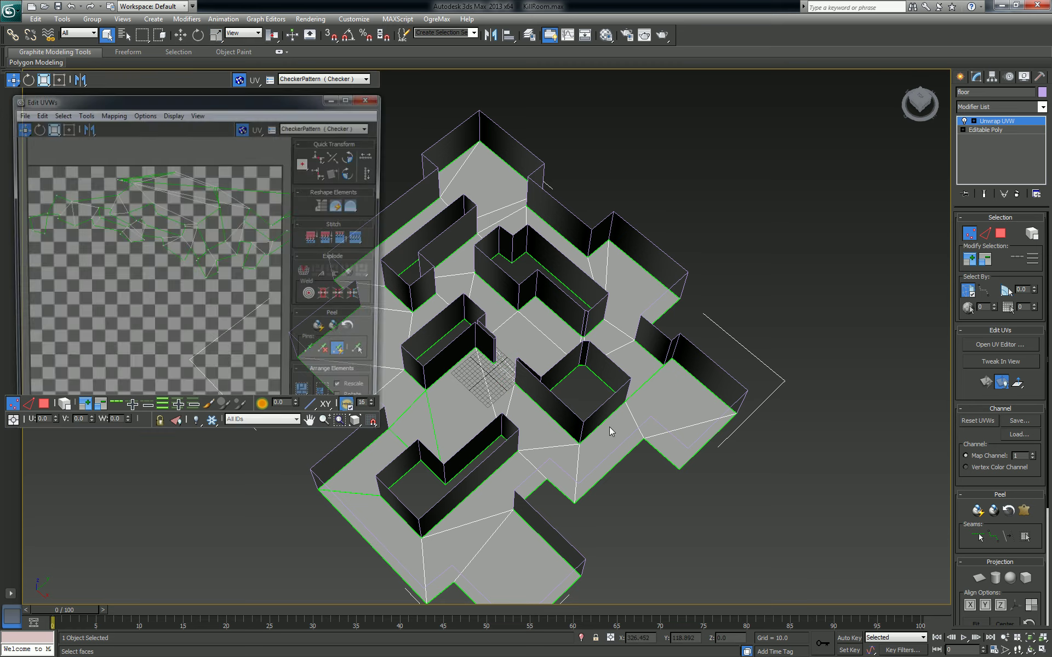
scroll(108, 283, down, 2)
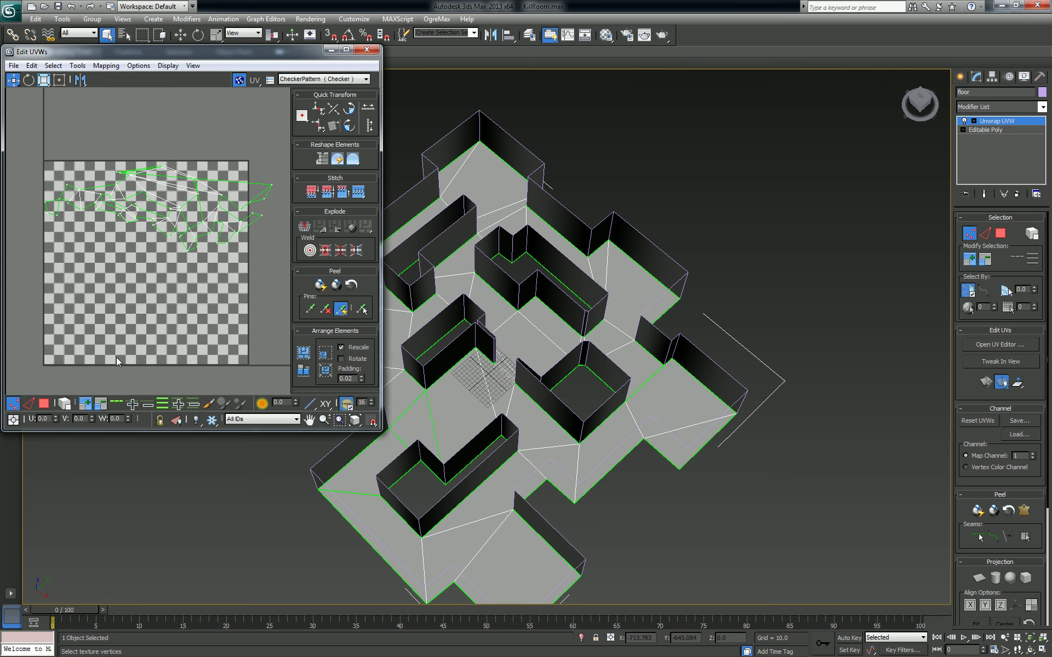
click(44, 404)
key(ctrl+a)
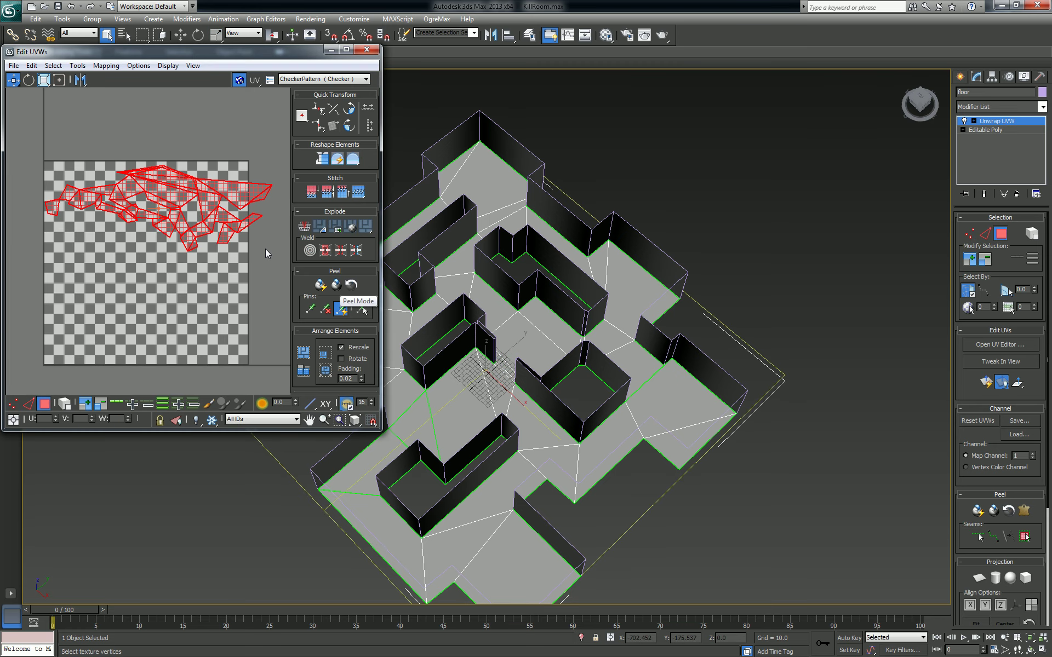
click(235, 267)
key(ctrl+a)
click(346, 404)
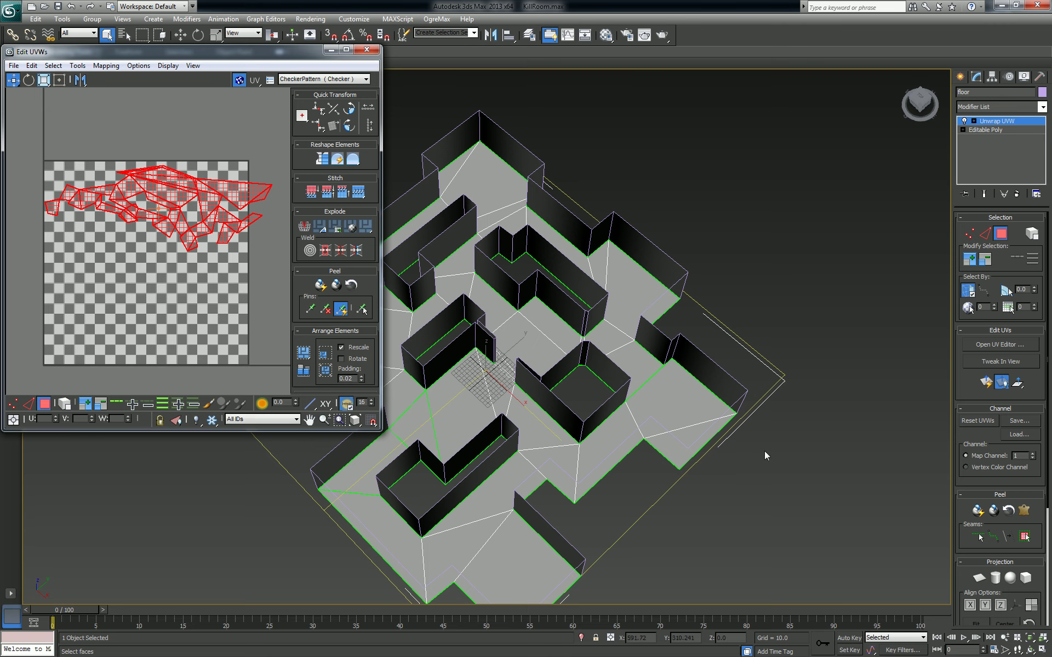
click(978, 579)
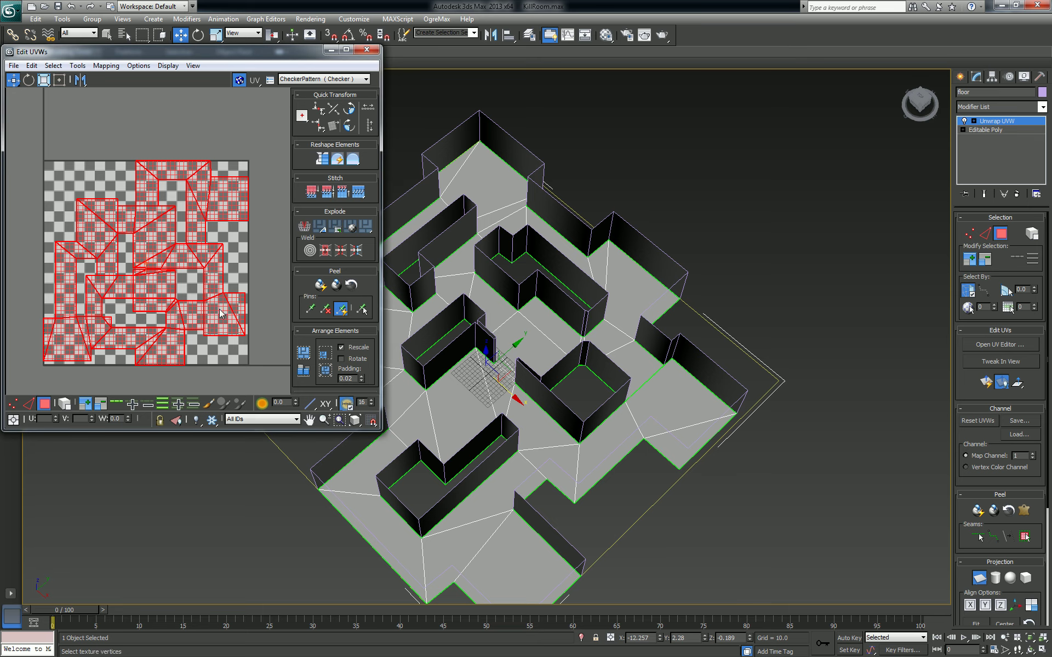
Convert the unwrapped floor back to an Editable Poly and hide it.
click(367, 50)
right_click(566, 275)
mouse_move(604, 378)
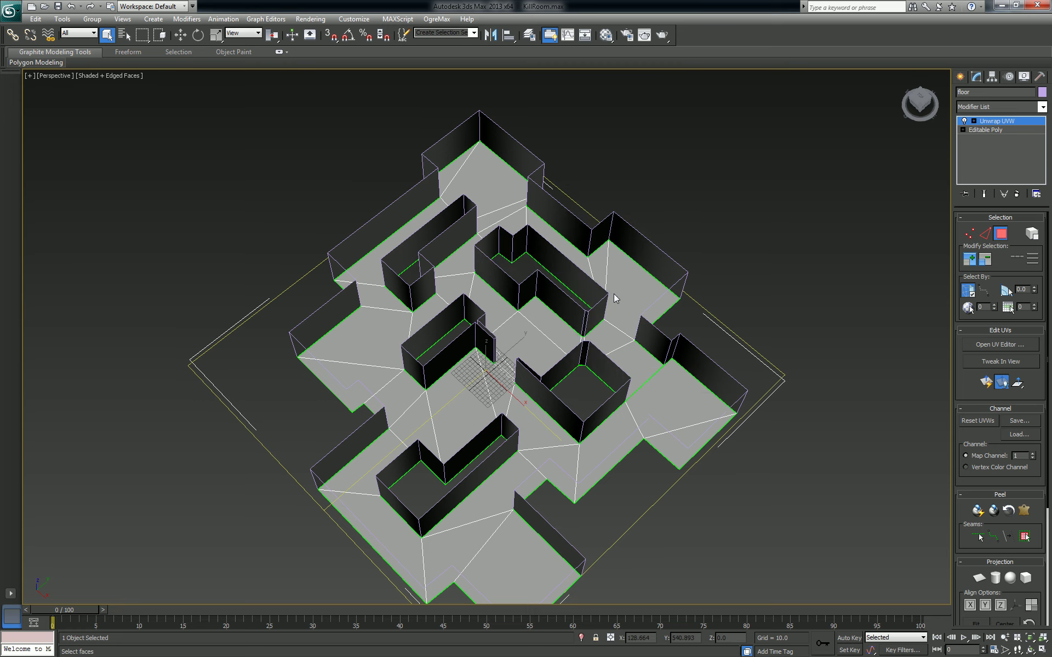
right_click(544, 296)
mouse_move(599, 397)
click(680, 406)
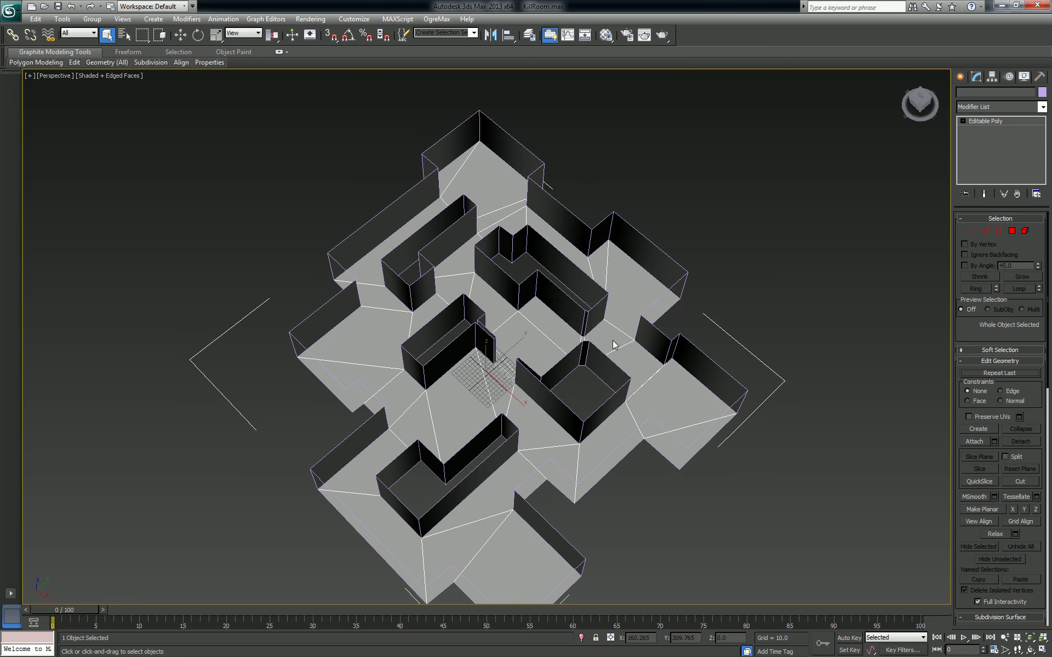
right_click(606, 334)
click(652, 308)
Select the inner wall block Object004 and add an Unwrap UVW modifier to it.
click(564, 253)
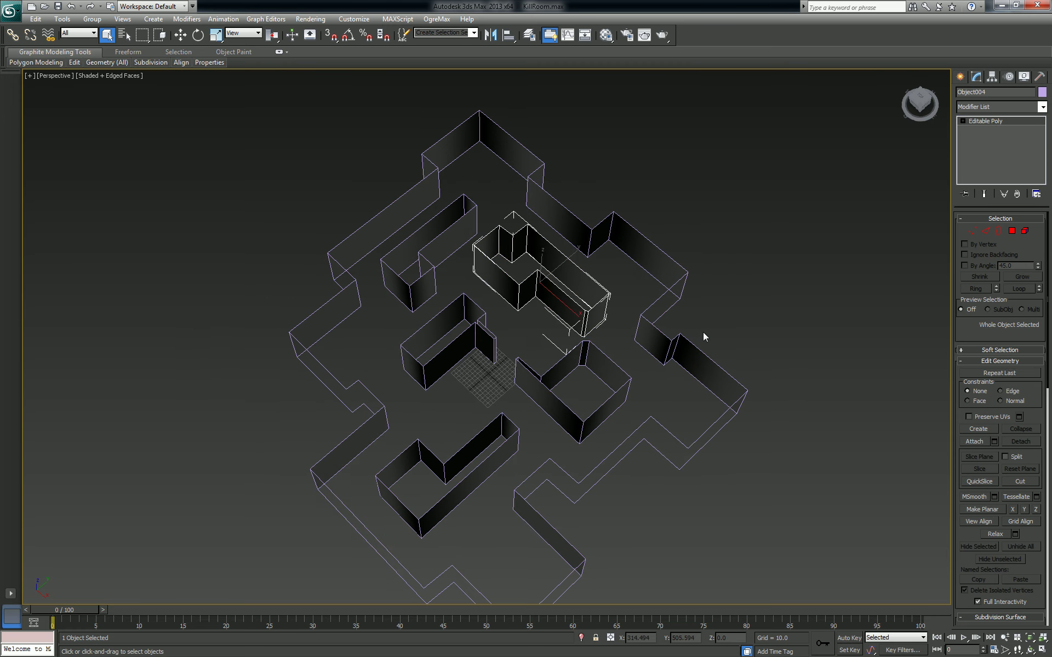
alt+middle_drag(705, 336, 740, 312)
scroll(712, 269, up, 3)
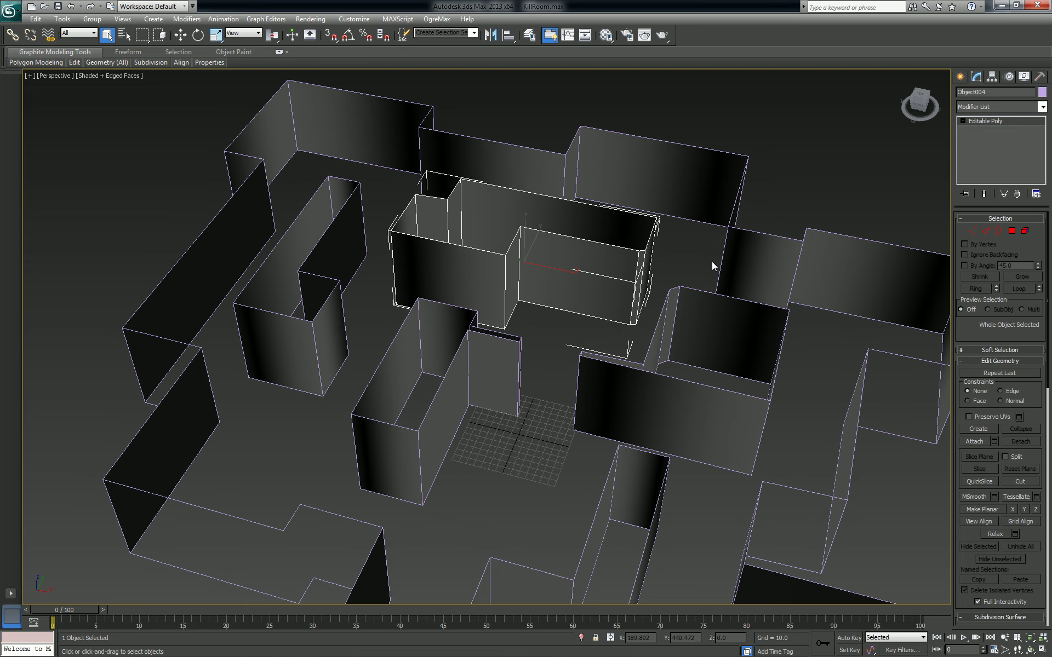
scroll(767, 241, up, 3)
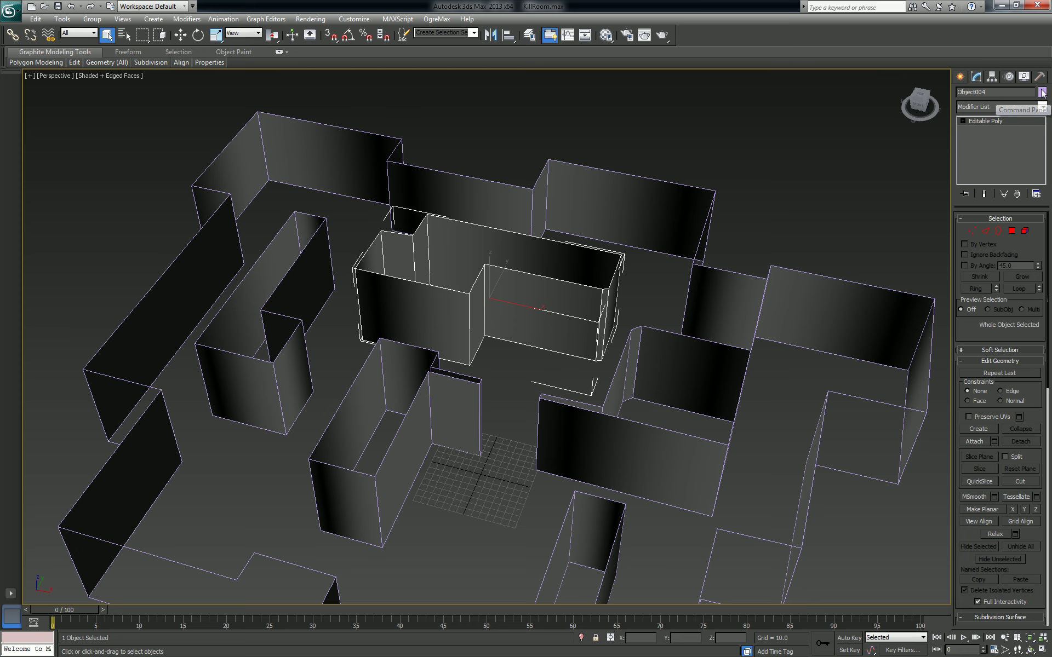
click(1042, 107)
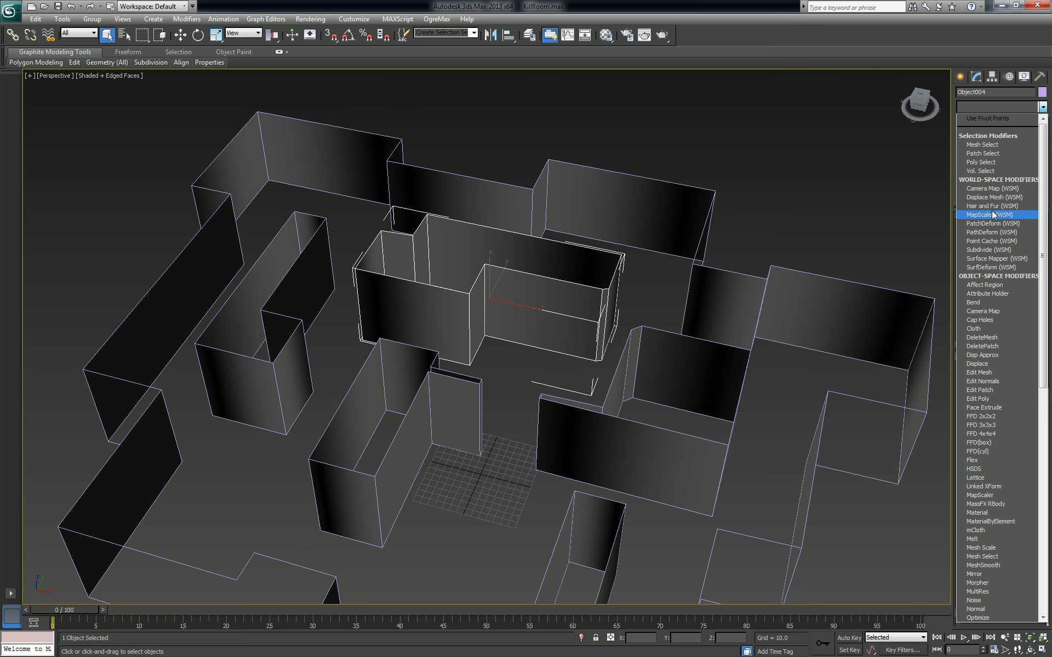
key(u)
key(Return)
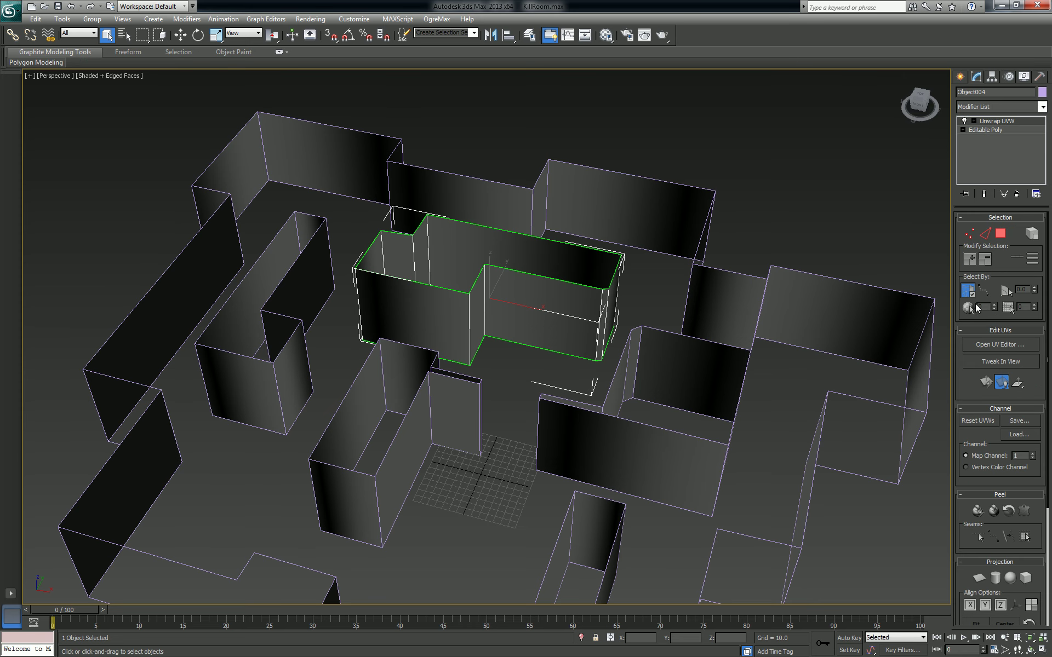
Open the wall block's UVs in the UV editor and apply Flatten Mapping to all its polygons.
click(994, 352)
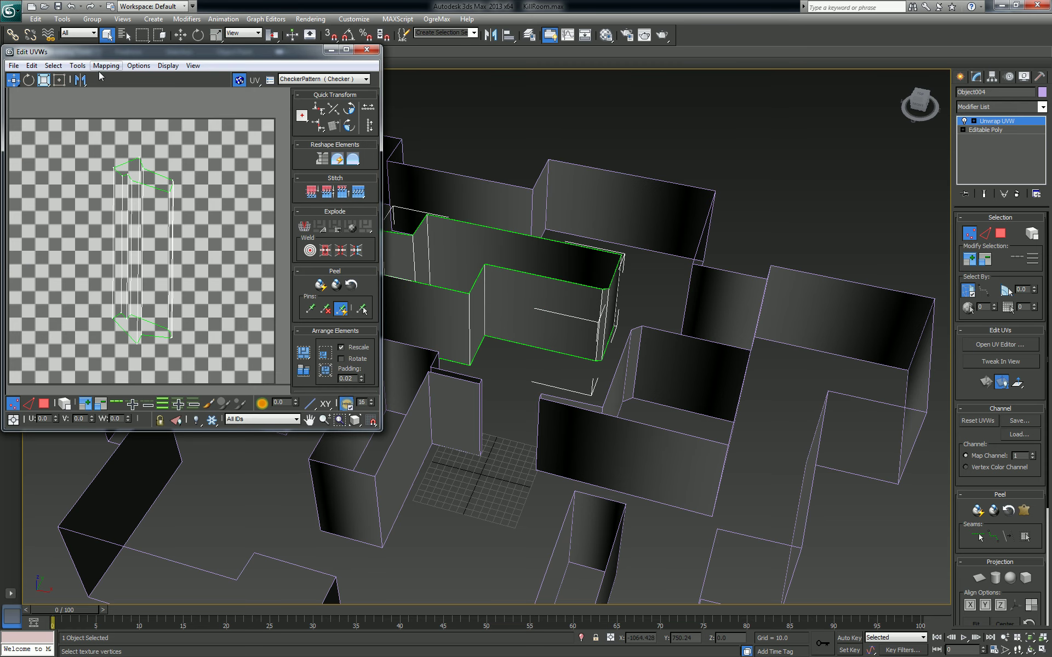
scroll(68, 356, up, 2)
click(44, 404)
key(ctrl+a)
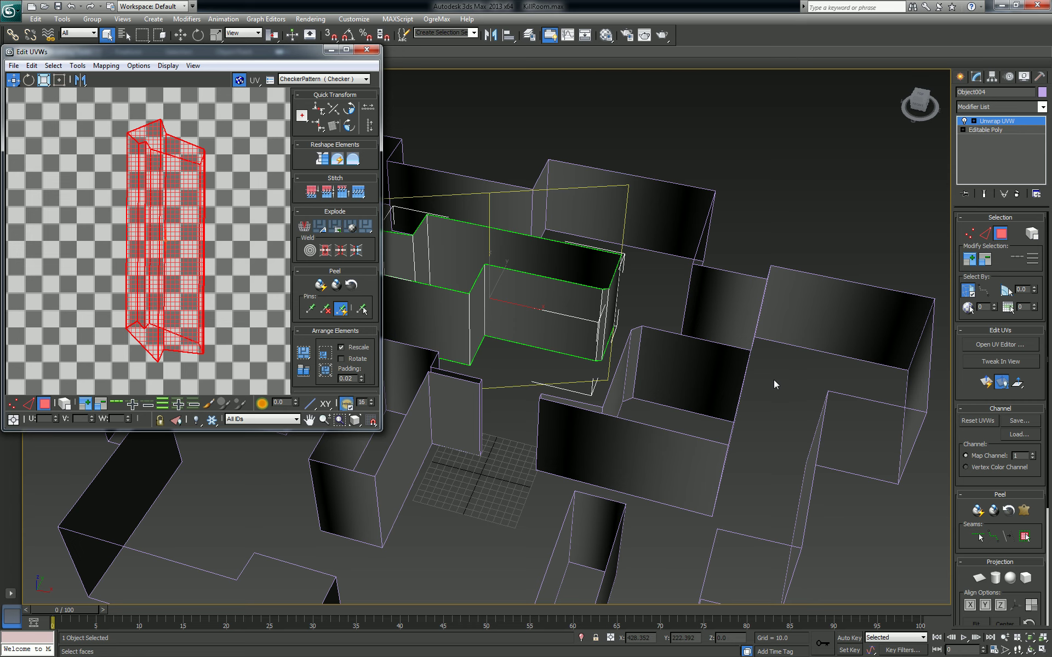
click(105, 65)
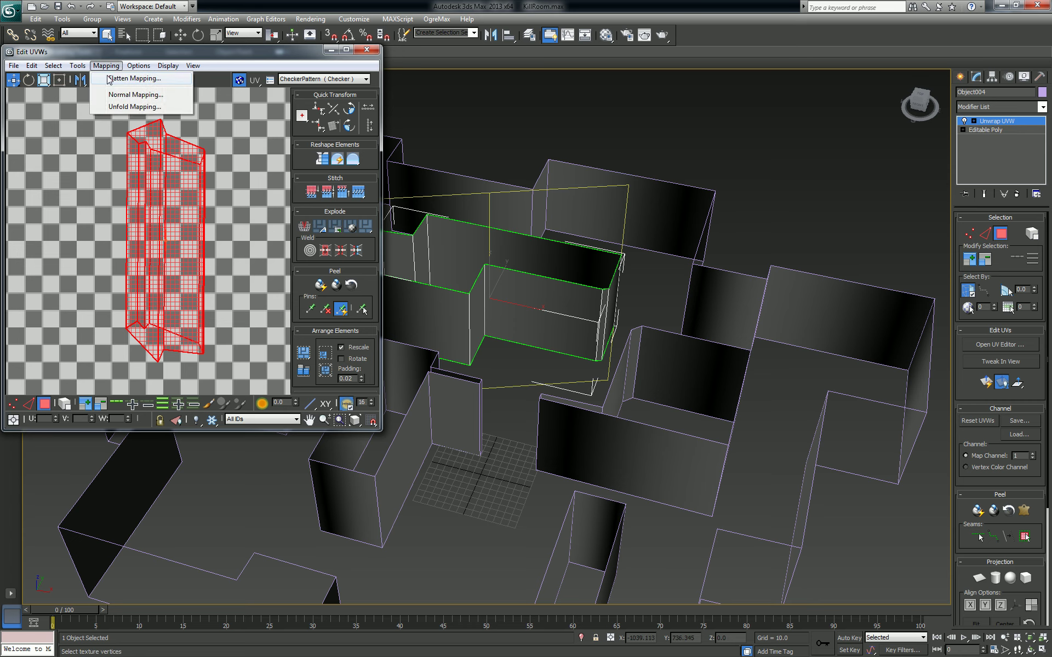
click(113, 78)
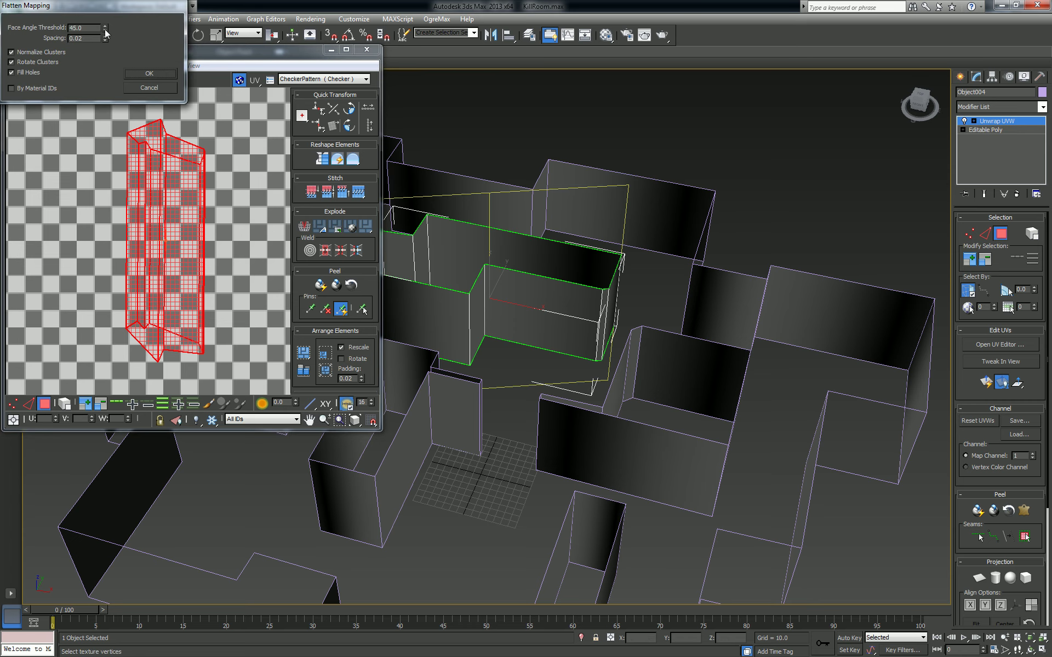
click(149, 74)
scroll(228, 186, down, 6)
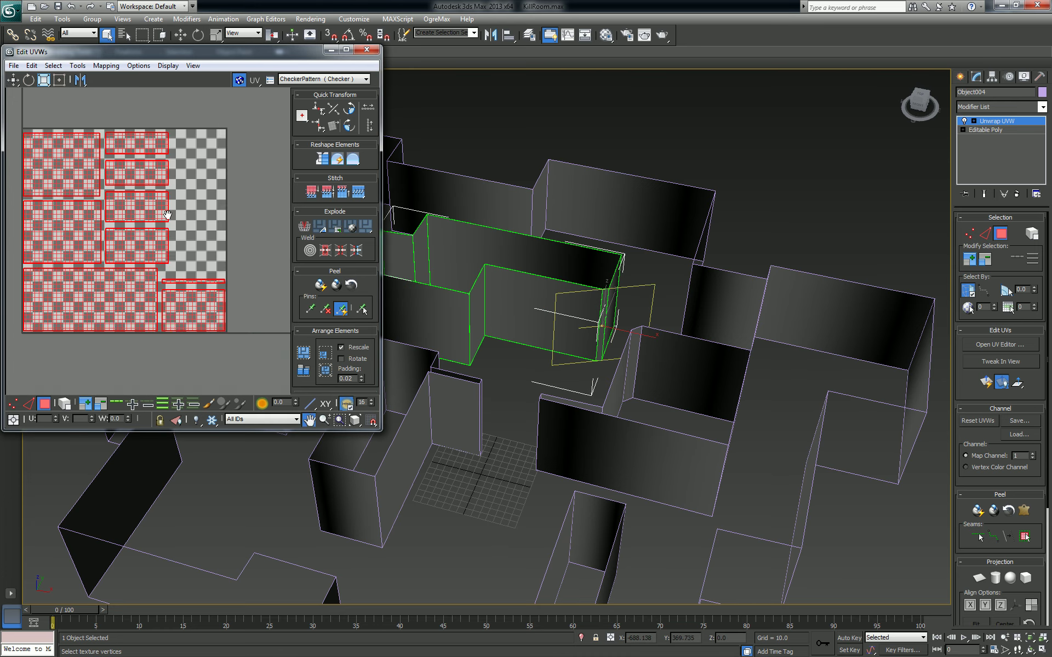
Turn off the checker pattern background in the UV editor.
click(365, 79)
click(231, 122)
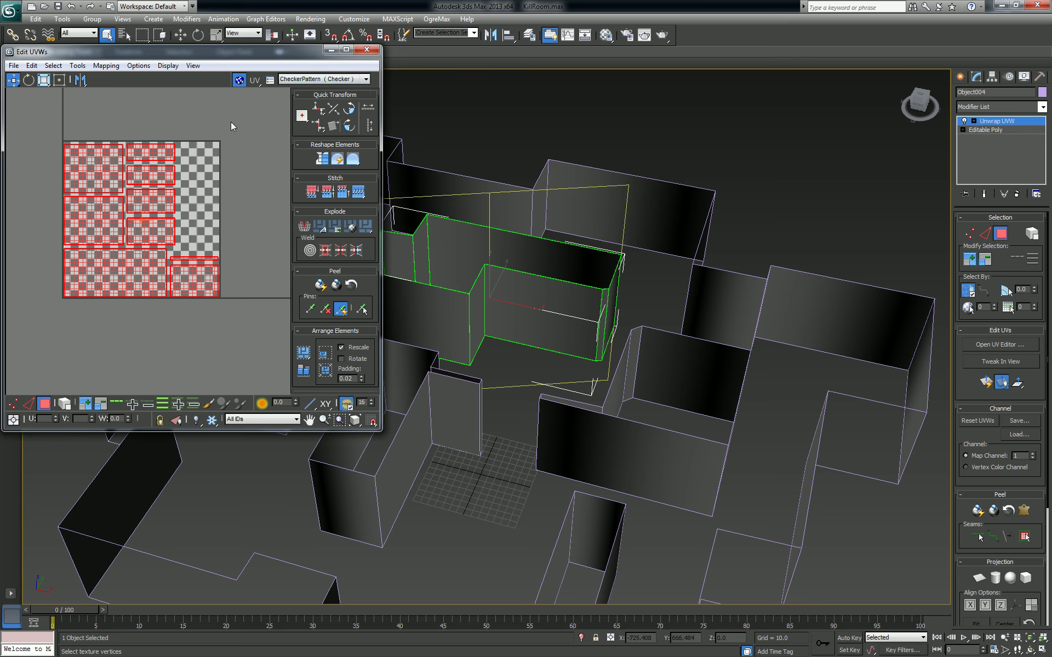
click(239, 80)
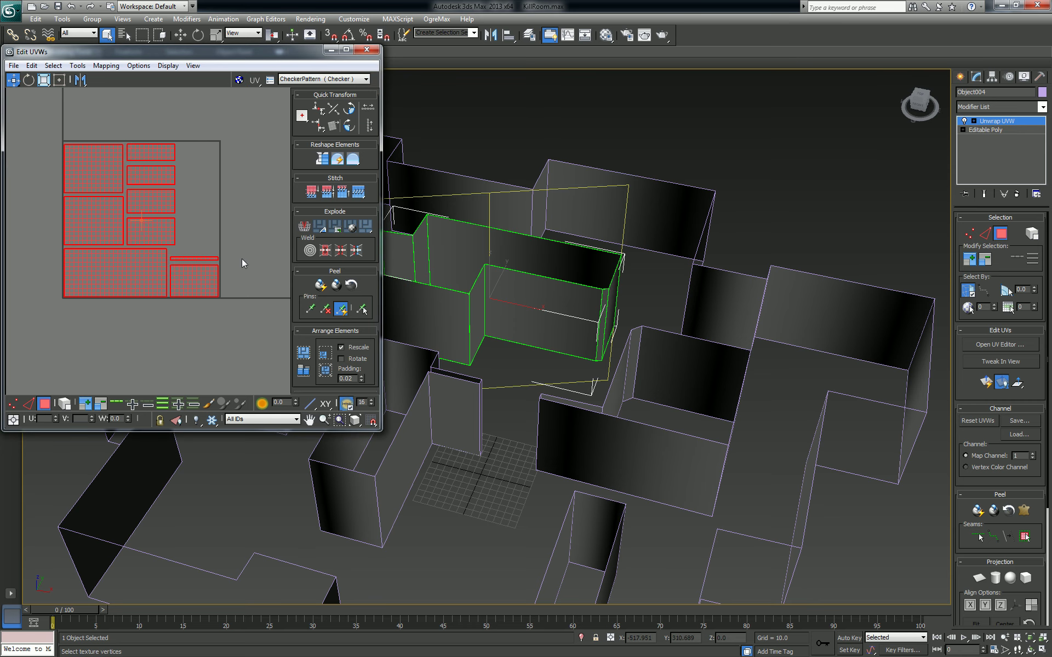
Move the largest wall polygon's UV piece below the UV square and view the matching wall face in the scene.
click(192, 353)
click(110, 267)
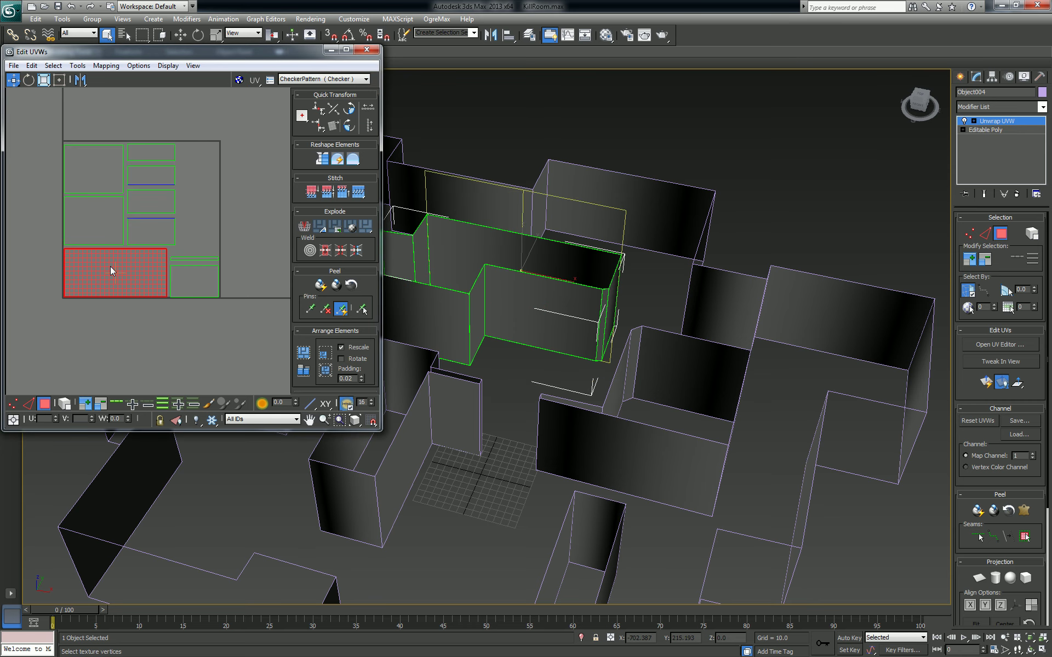
drag(110, 268, 119, 360)
alt+middle_drag(606, 340, 506, 350)
click(531, 338)
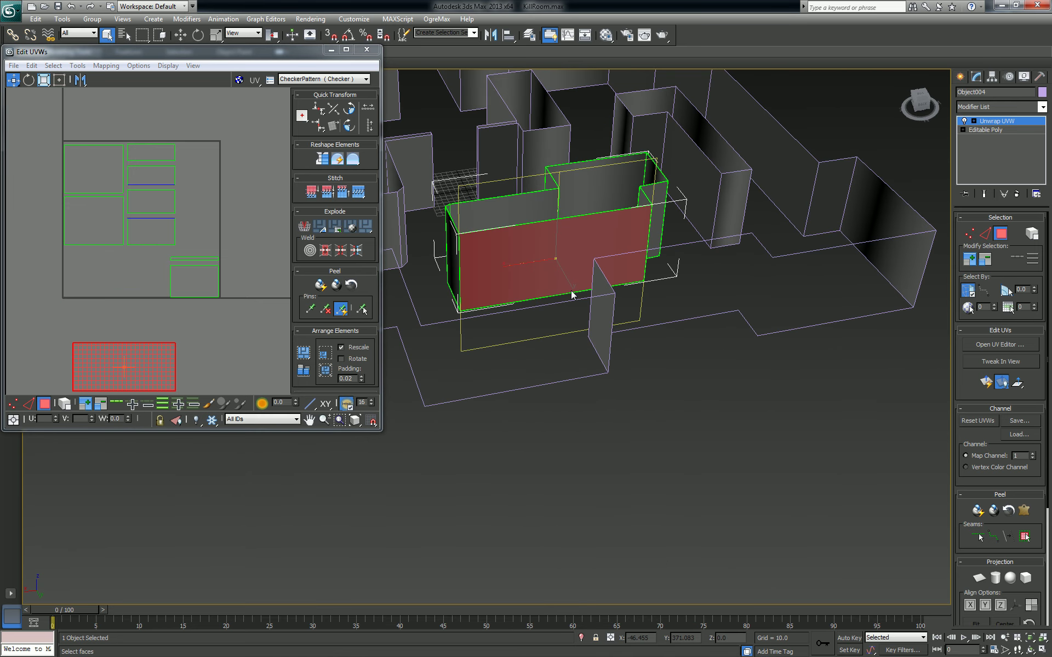
Stitch the neighbouring wall piece onto the outer vertical edge of the large UV piece below the UV square.
alt+middle_drag(571, 296, 629, 263)
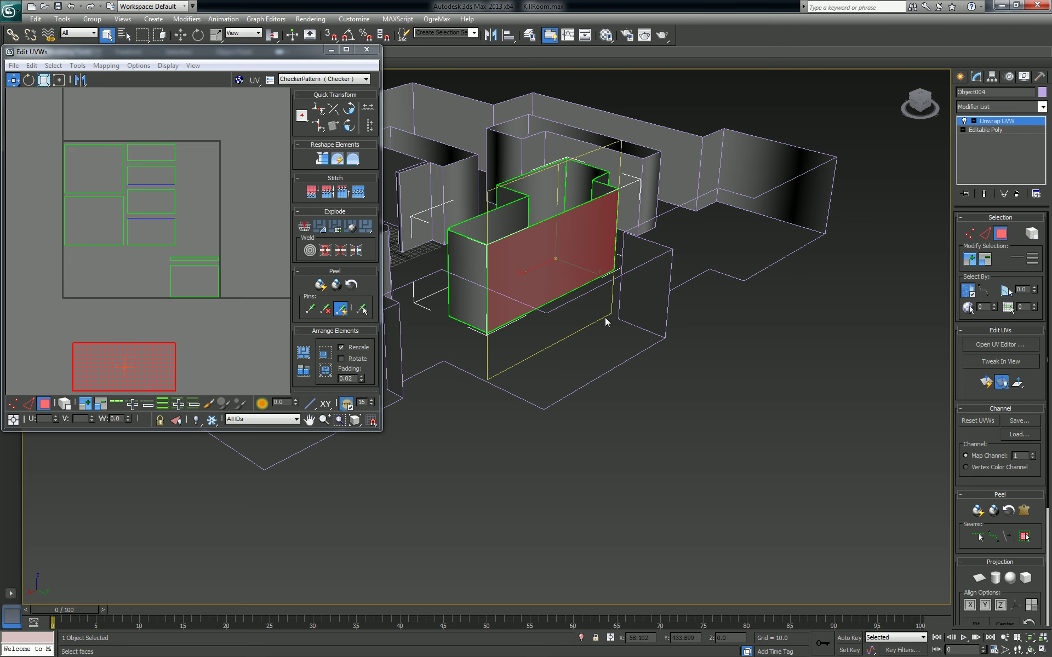
alt+middle_drag(605, 317, 594, 314)
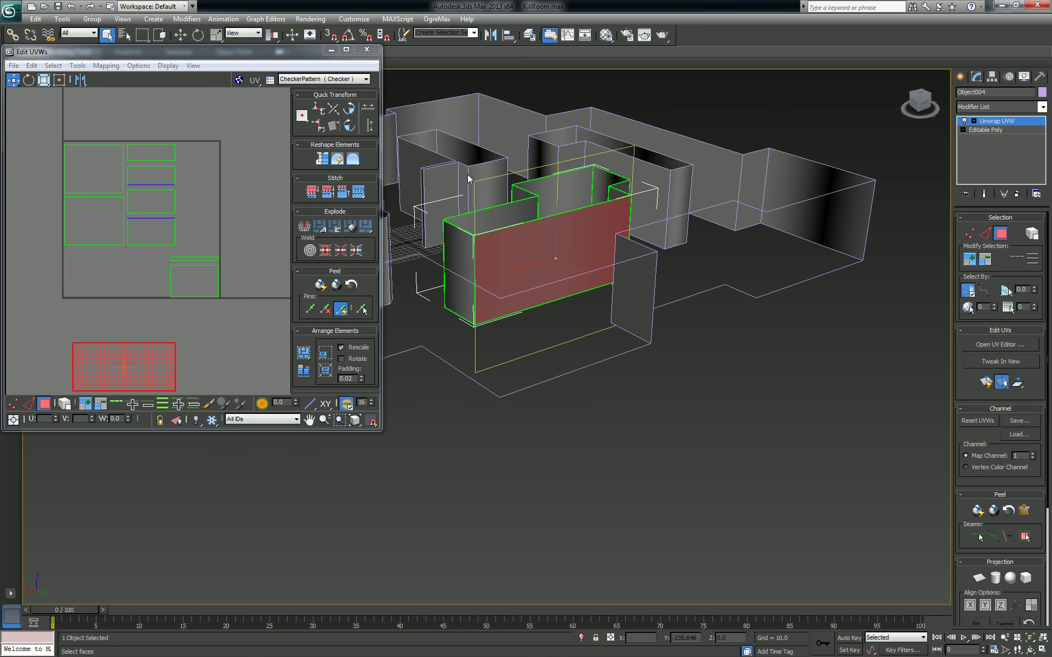
middle_drag(235, 287, 225, 241)
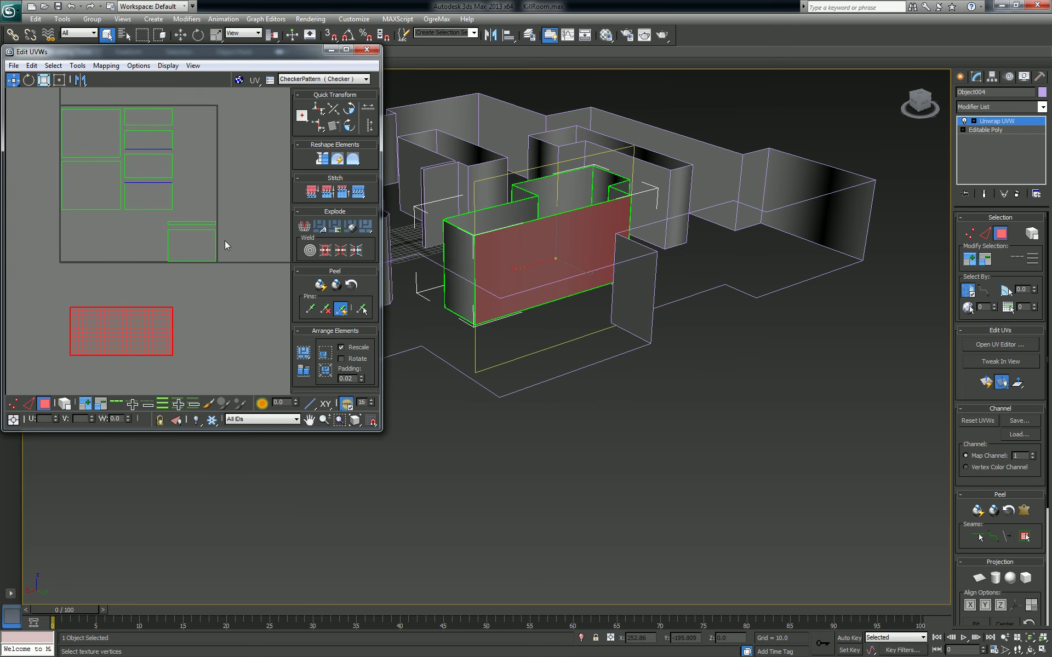
scroll(228, 327, up, 2)
click(28, 404)
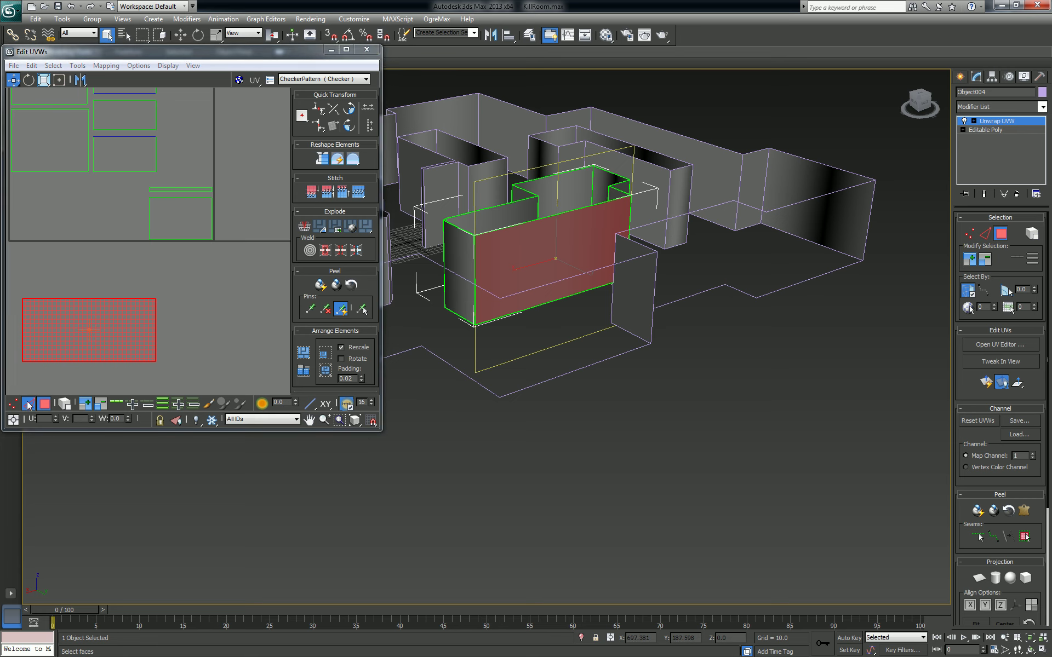
click(155, 329)
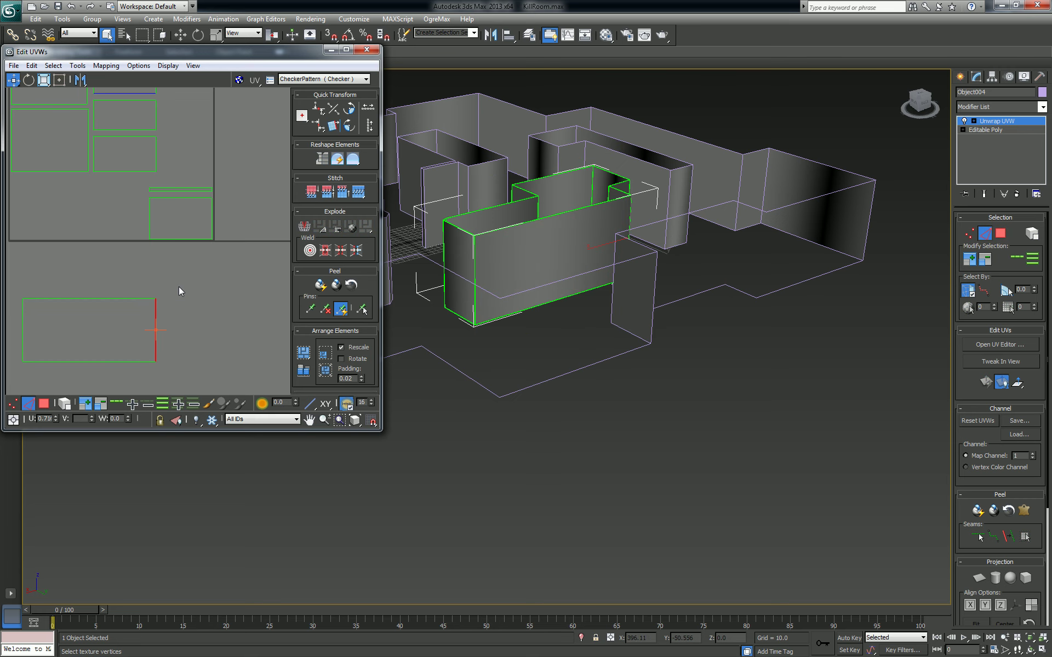
right_click(161, 311)
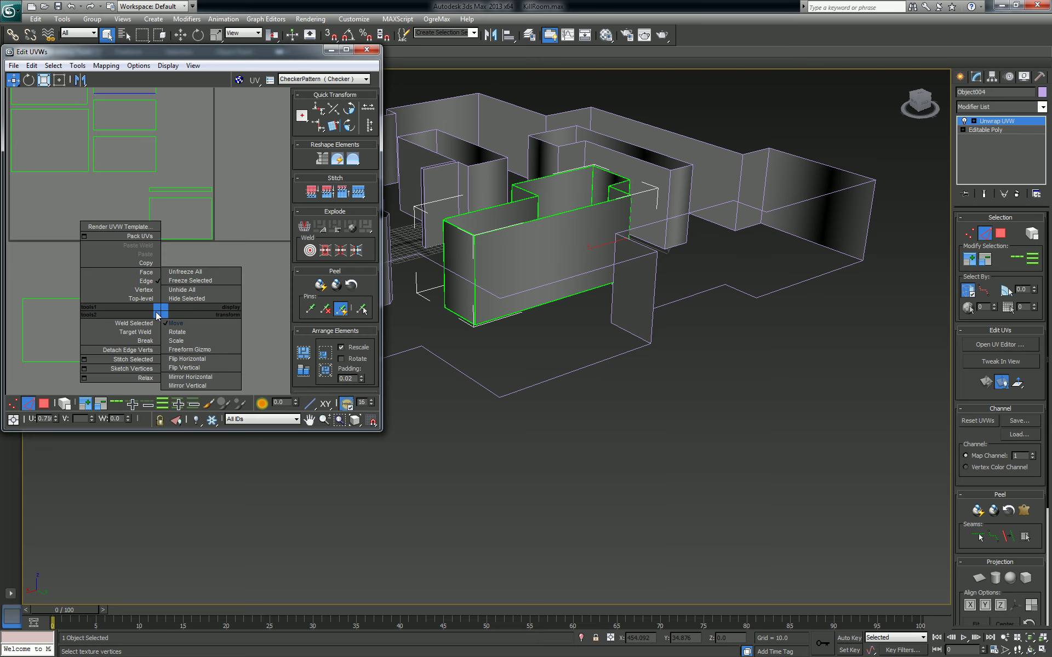
click(144, 361)
Stitch the following wall pieces one after another onto the growing right end of the UV strip.
drag(212, 318, 178, 340)
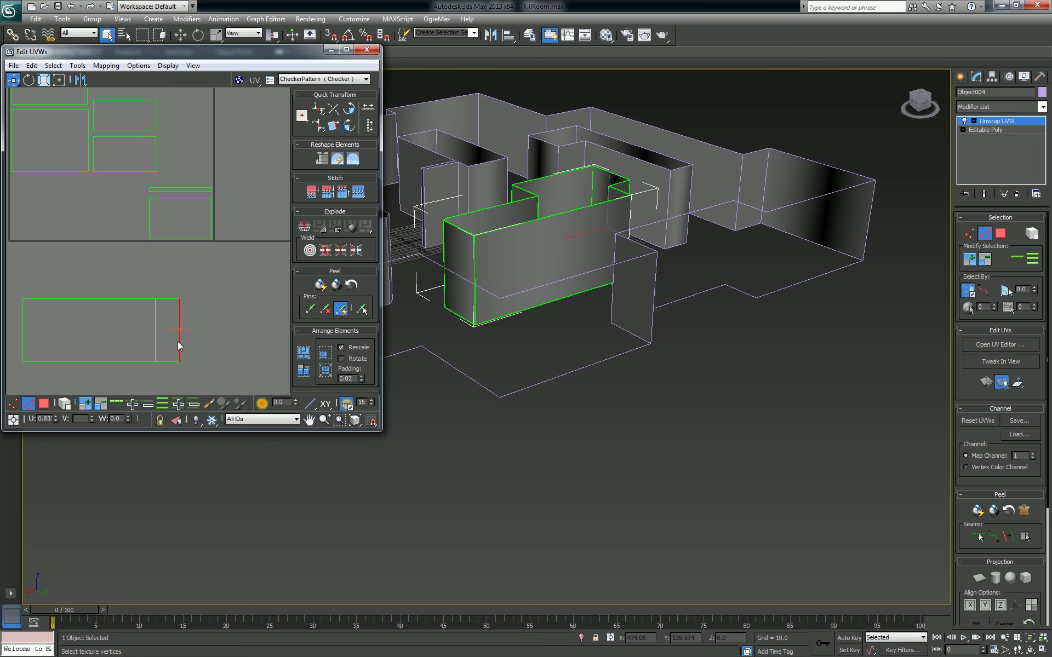
key(s)
drag(235, 306, 198, 325)
key(ctrl+shift+s)
click(242, 328)
key(ctrl+shift+s)
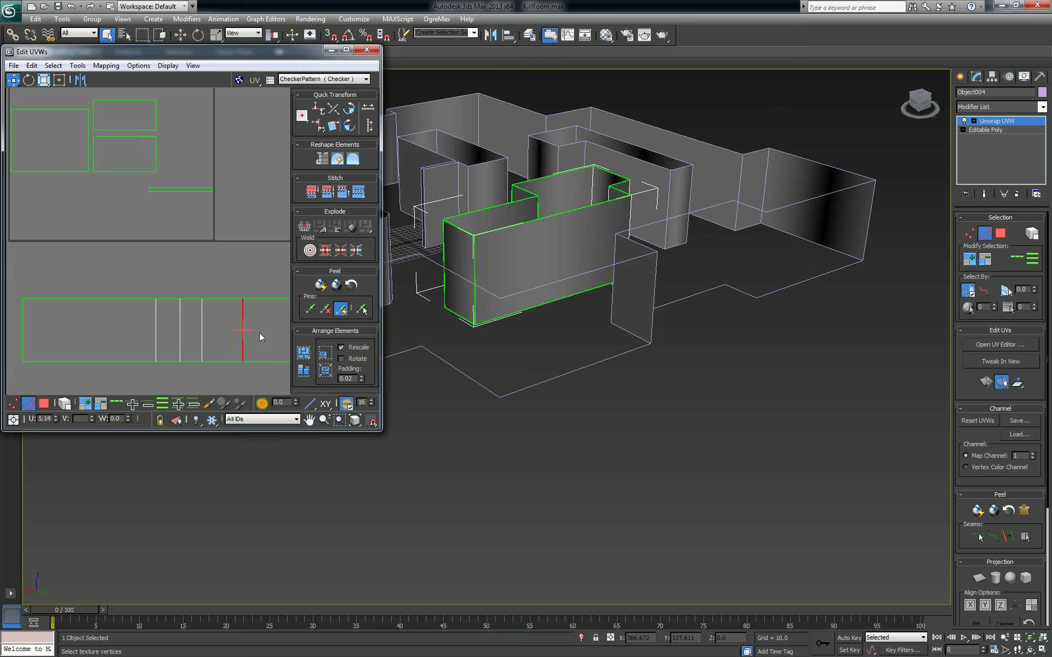
middle_drag(257, 329, 215, 331)
drag(274, 328, 247, 325)
key(ctrl+shift+s)
middle_drag(234, 324, 203, 326)
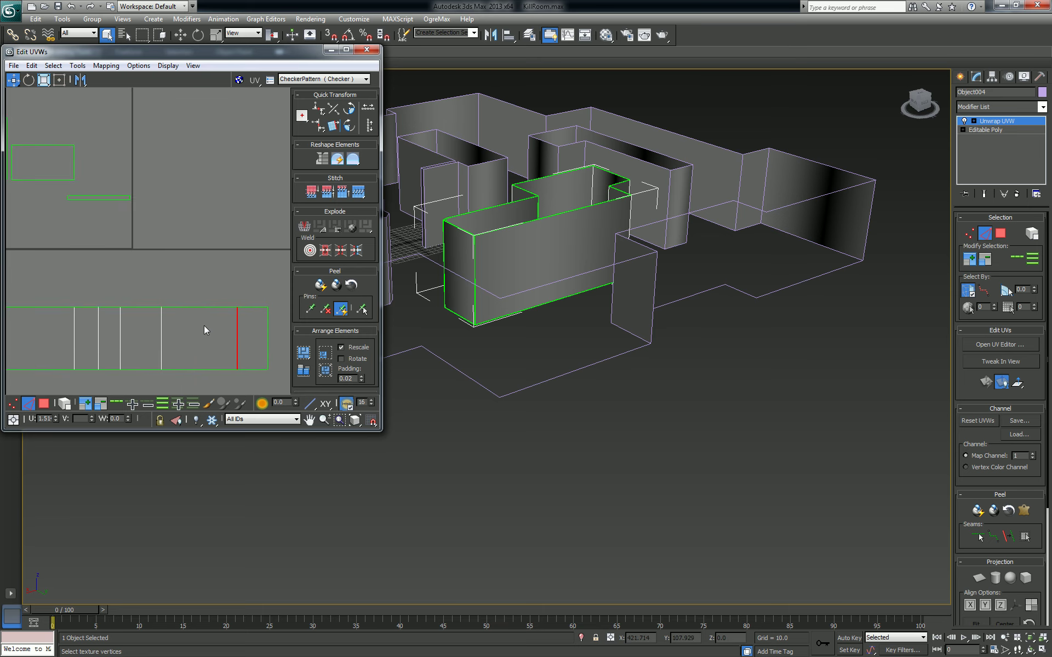
Stitch the remaining wall pieces onto the left end of the UV strip to complete it.
scroll(204, 325, down, 2)
middle_drag(86, 328, 139, 322)
scroll(88, 338, up, 2)
drag(89, 337, 127, 343)
key(ctrl+shift+s)
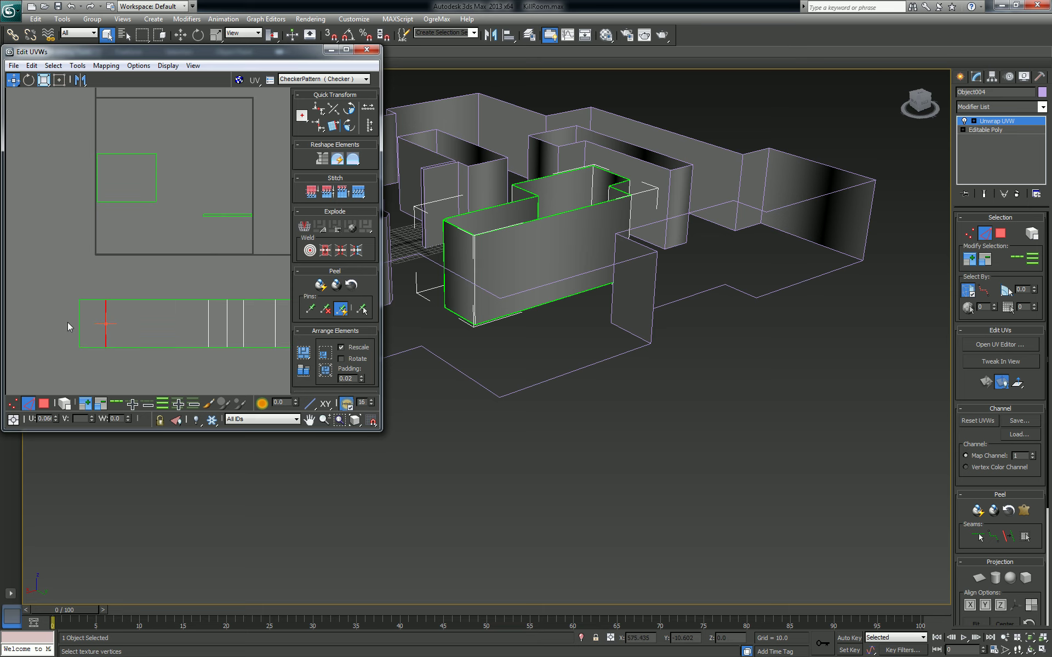
drag(68, 322, 90, 328)
key(ctrl+shift+s)
key(ctrl+shift+s)
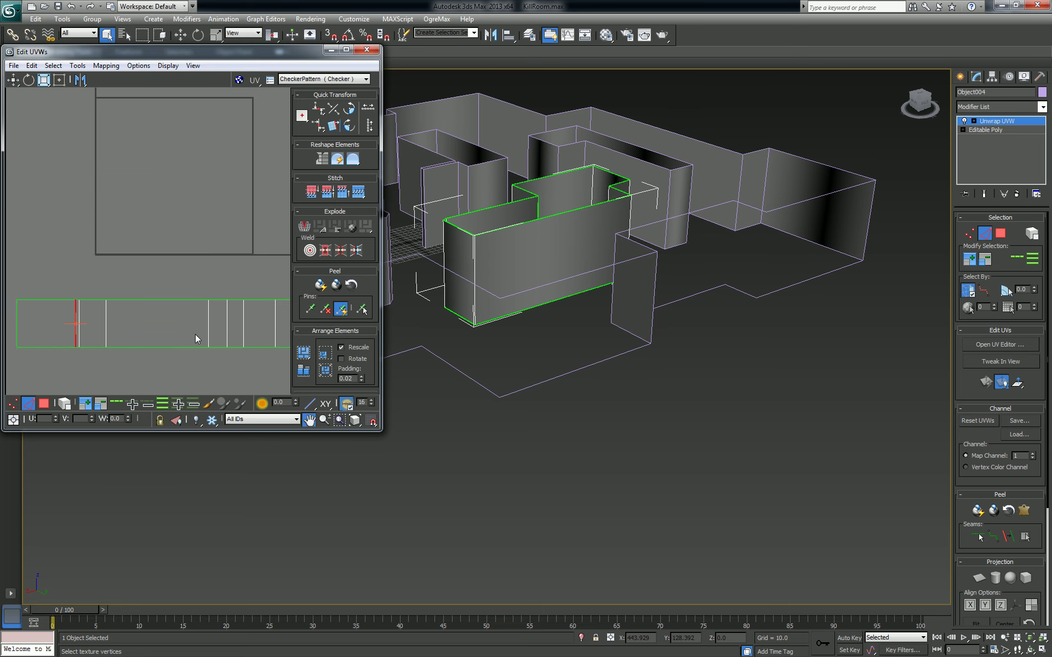
Select the whole UV strip, place it over the UV square and scale it up to nearly the square's height.
scroll(195, 334, down, 5)
drag(215, 291, 127, 266)
scroll(123, 320, up, 1)
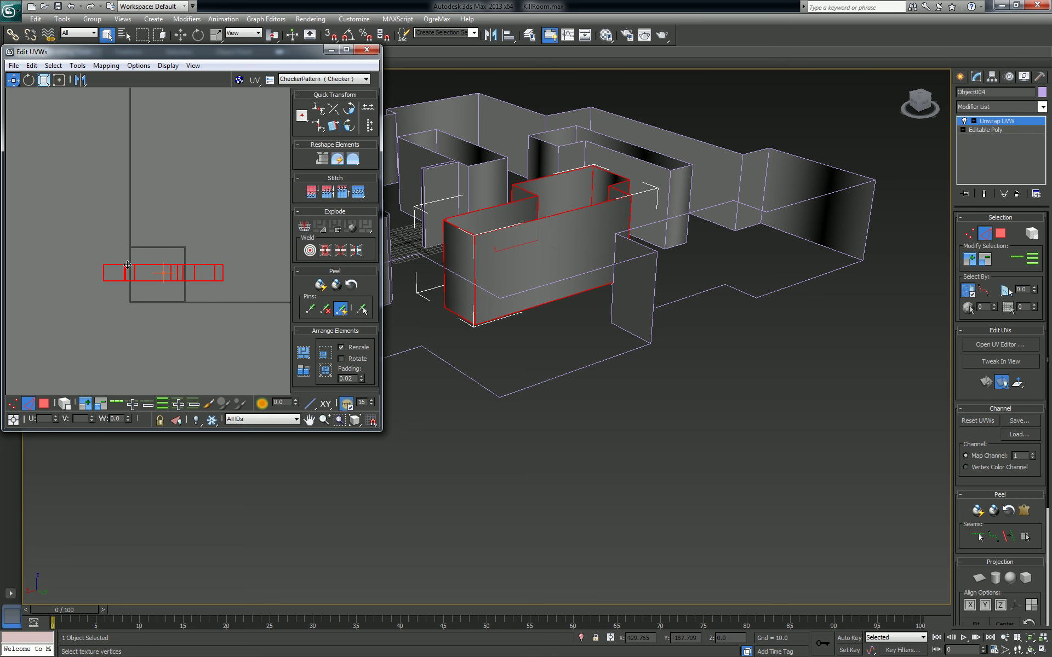
click(44, 80)
drag(137, 265, 150, 209)
Move the enlarged UV strip to align it with the UV square and line up a wall edge with the square's side.
right_click(160, 239)
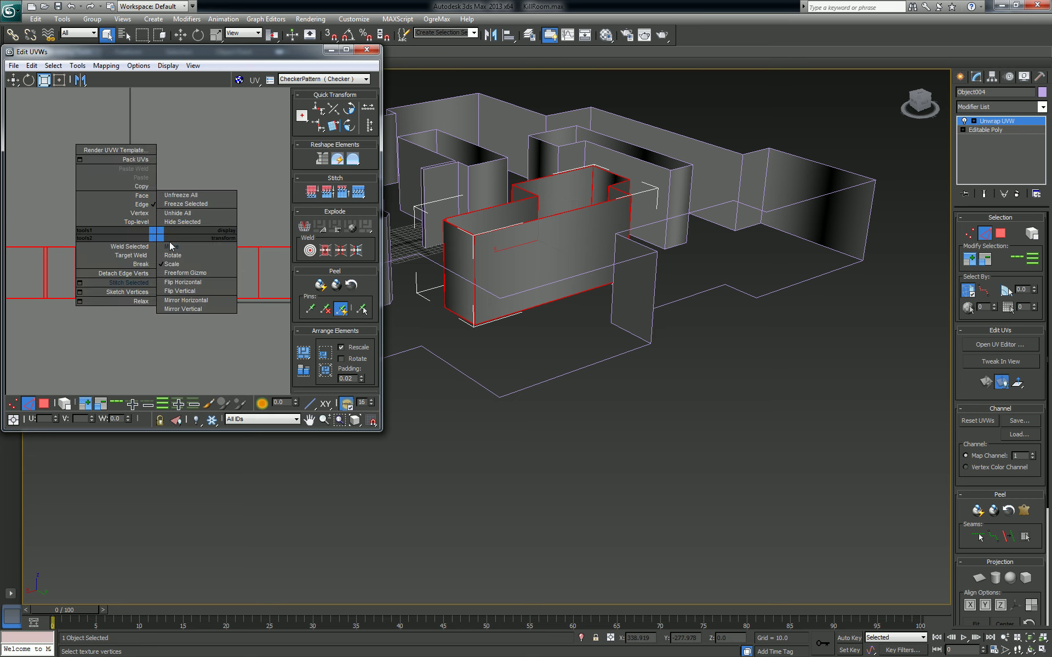
click(187, 248)
middle_drag(193, 257, 189, 287)
scroll(189, 287, up, 3)
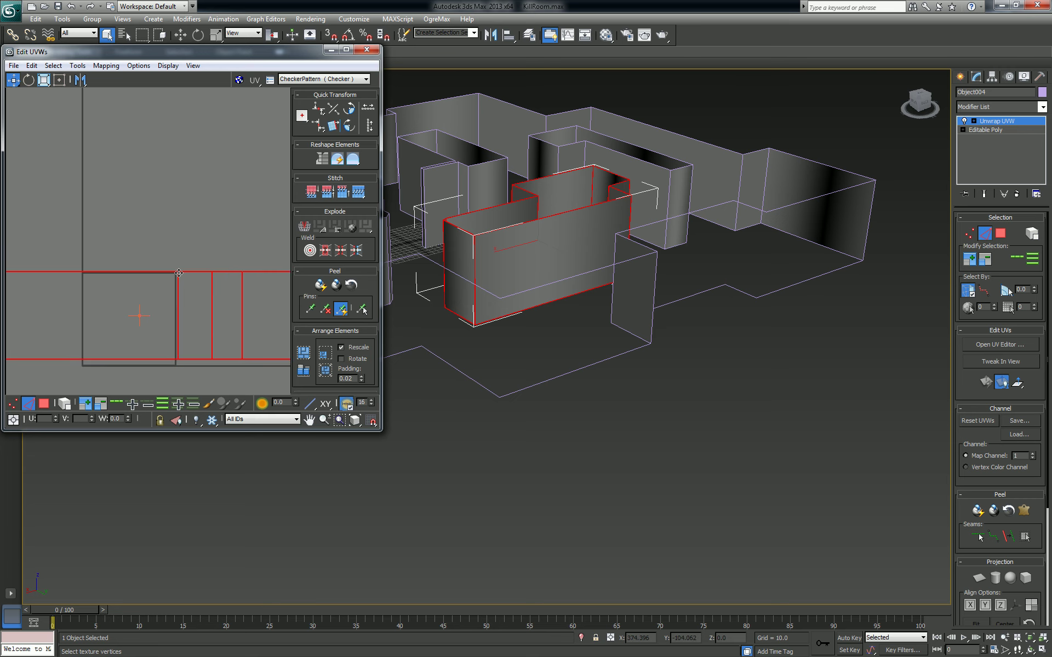
drag(178, 275, 178, 276)
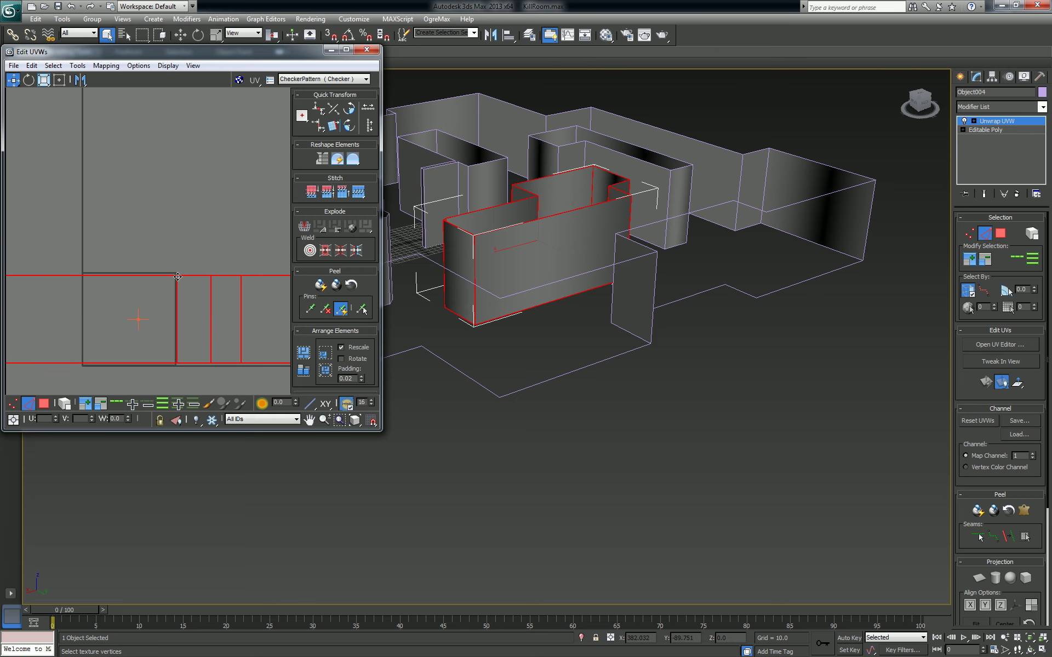
scroll(204, 244, down, 5)
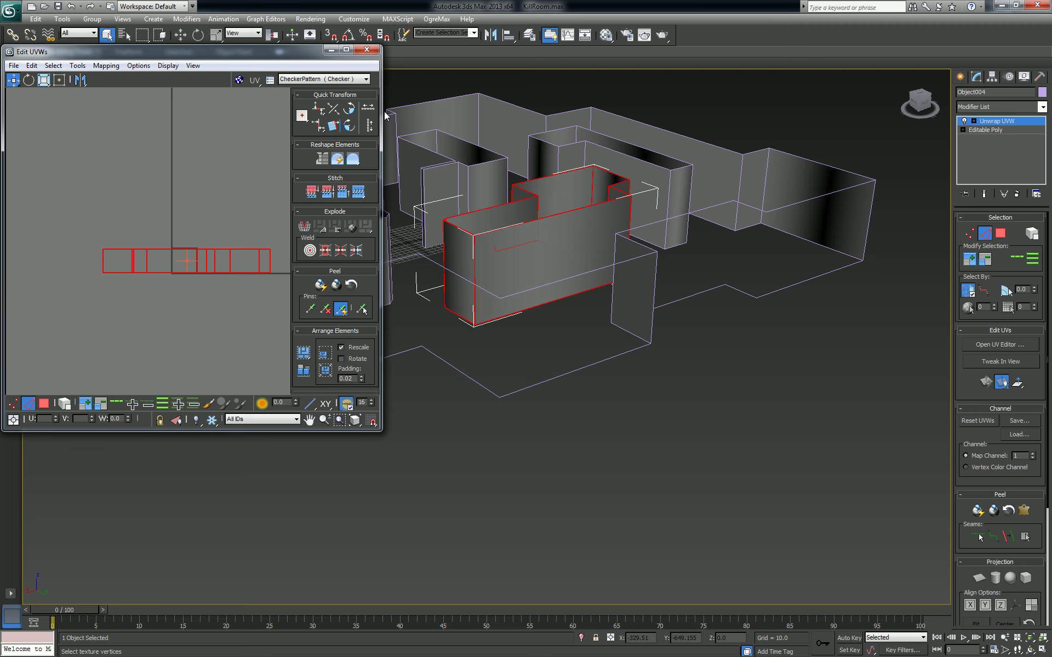
Close the UV editor, leave the Unwrap UVW sub-object level and deselect the wall block.
click(368, 51)
alt+middle_drag(601, 340, 655, 422)
click(1007, 123)
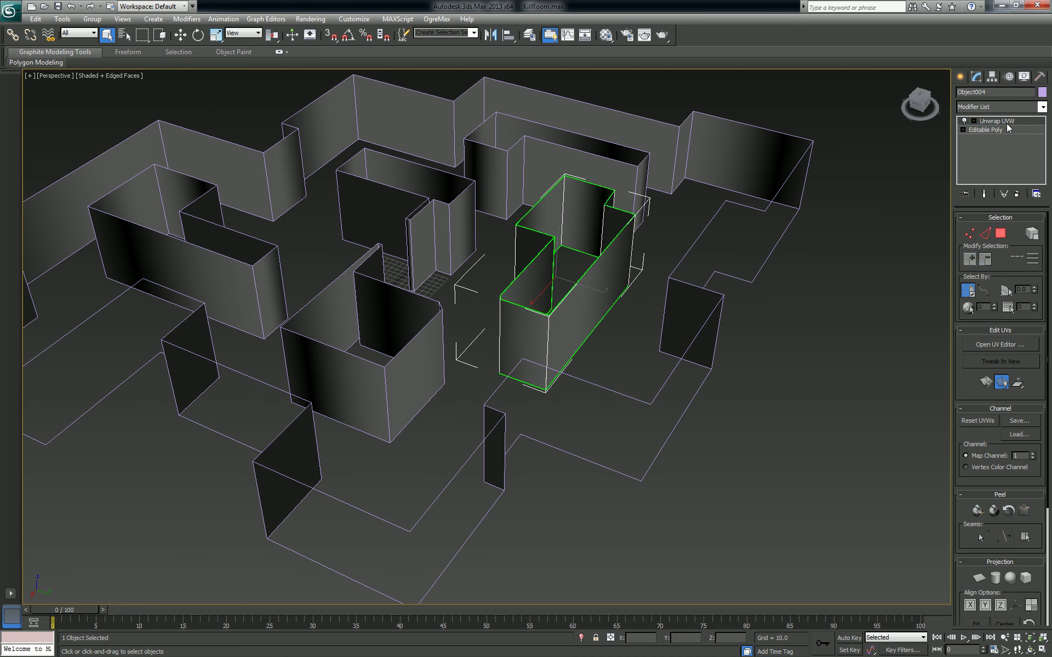
click(792, 345)
Select the inner wall block Object006 behind the finished one and add an Unwrap UVW modifier to it.
click(528, 151)
scroll(914, 284, up, 5)
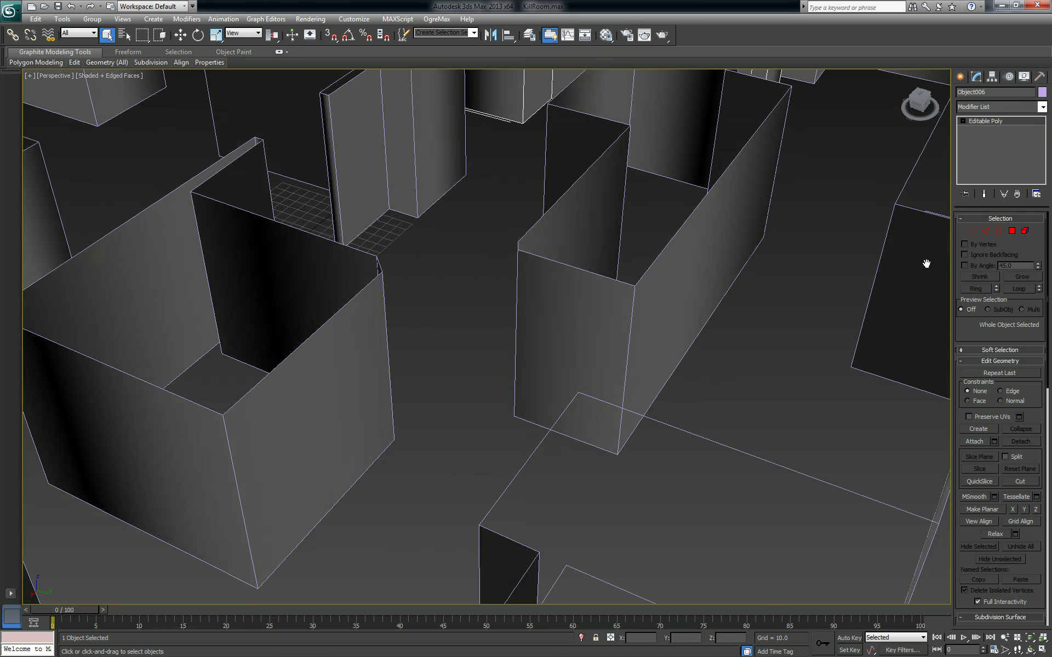
scroll(713, 308, down, 6)
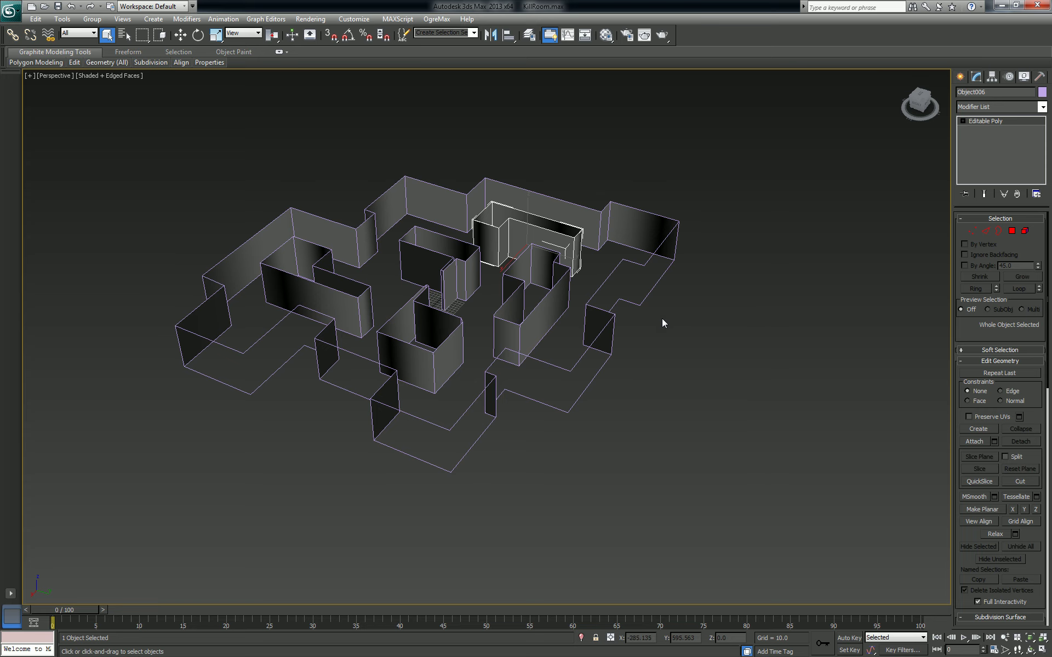
click(1043, 108)
drag(1047, 165, 1047, 256)
scroll(946, 344, down, 1)
key(u)
key(Return)
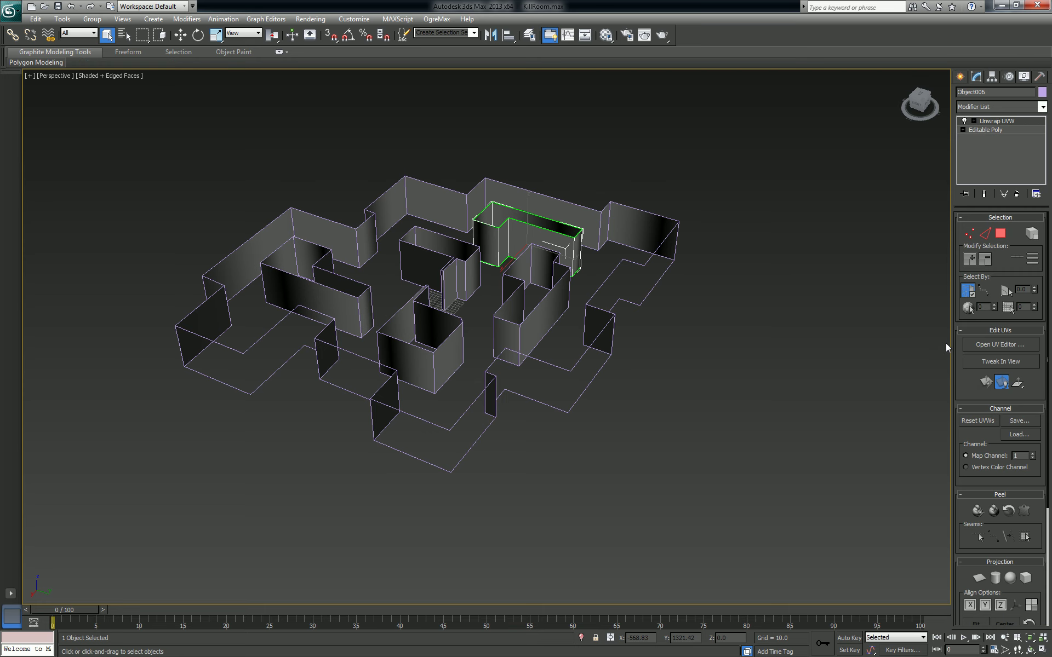
Open Object006's UVs in the UV editor and apply Flatten Mapping to all its polygons.
click(991, 345)
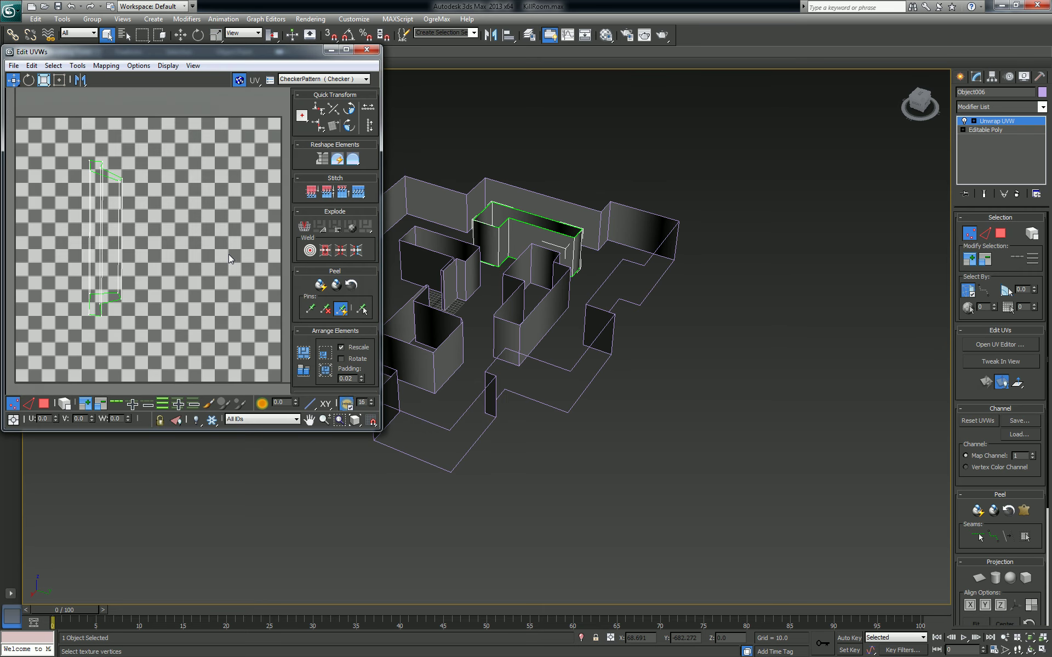
scroll(166, 330, up, 2)
click(44, 403)
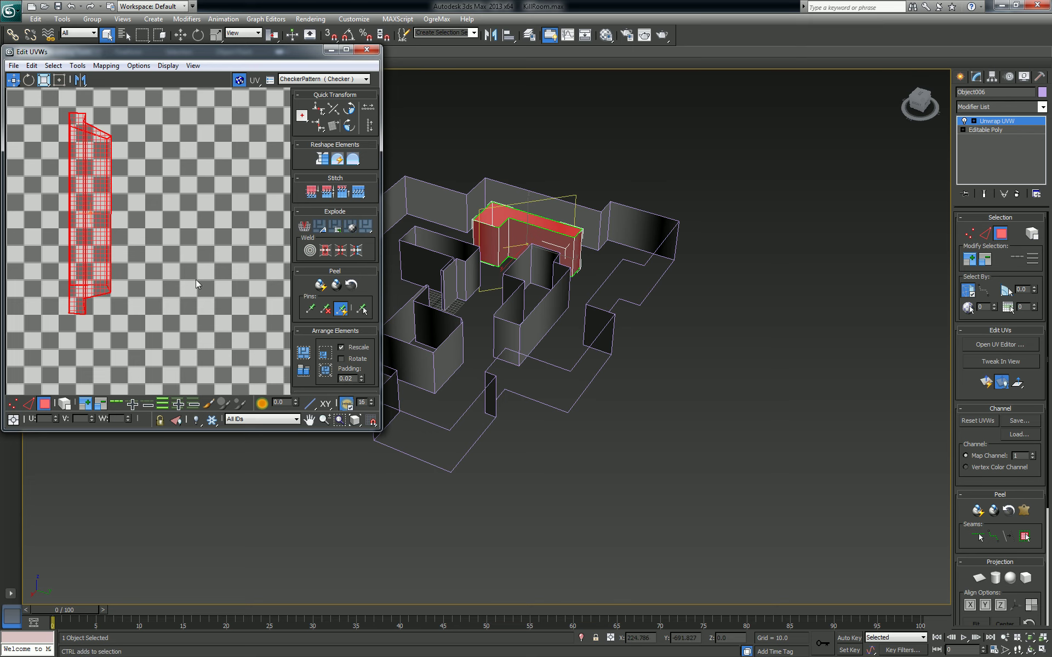
click(118, 69)
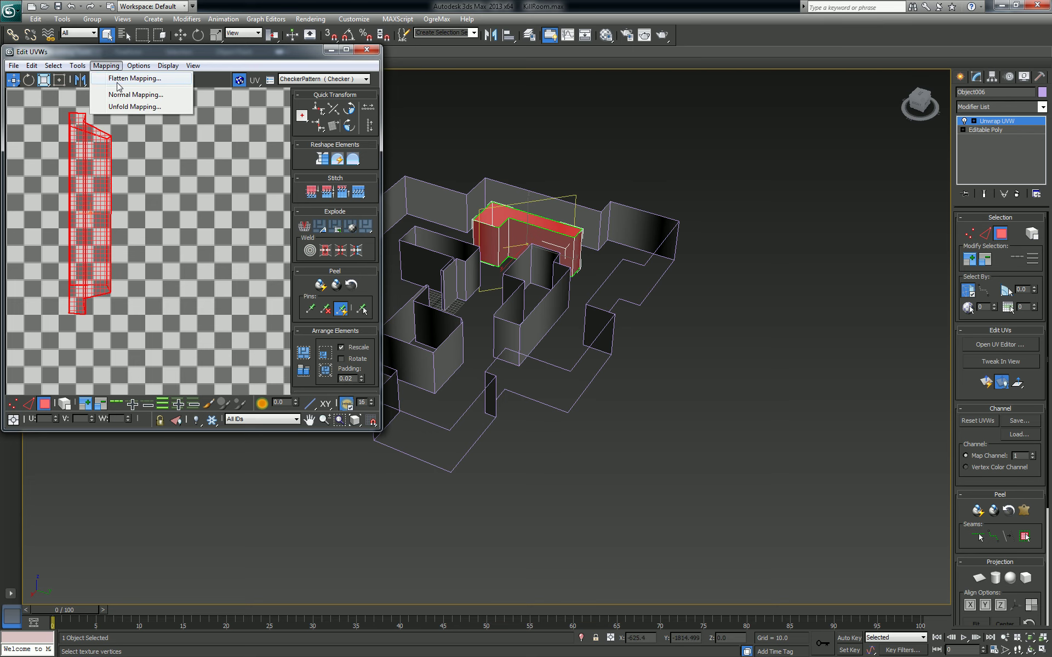
click(119, 77)
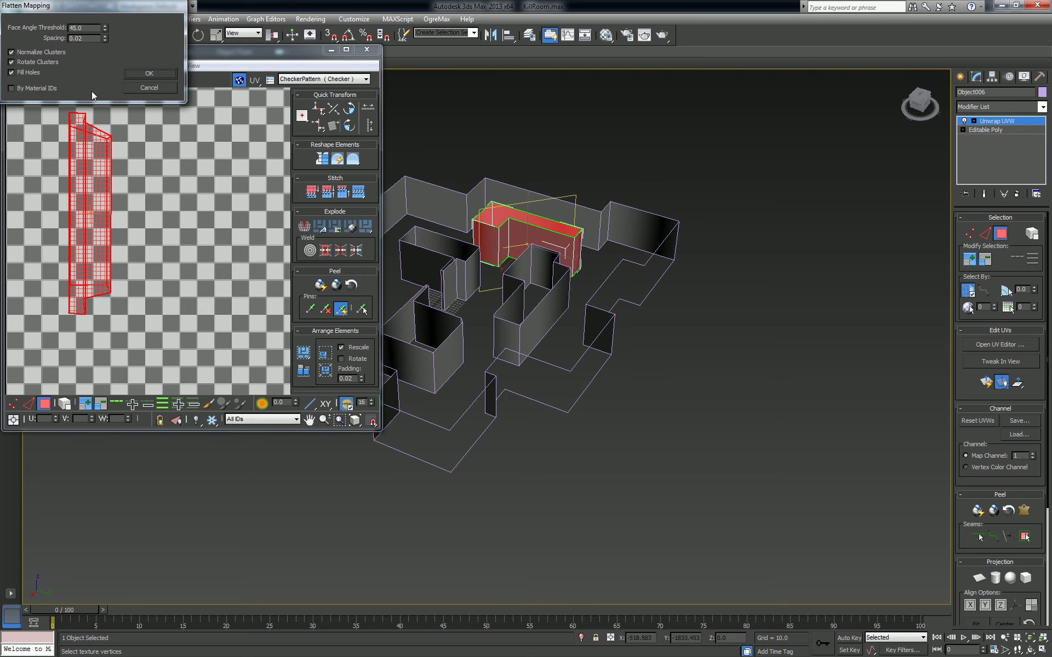
click(158, 76)
Move the largest wall polygon's UV piece of Object006 out below the UV square.
scroll(178, 178, down, 3)
click(157, 311)
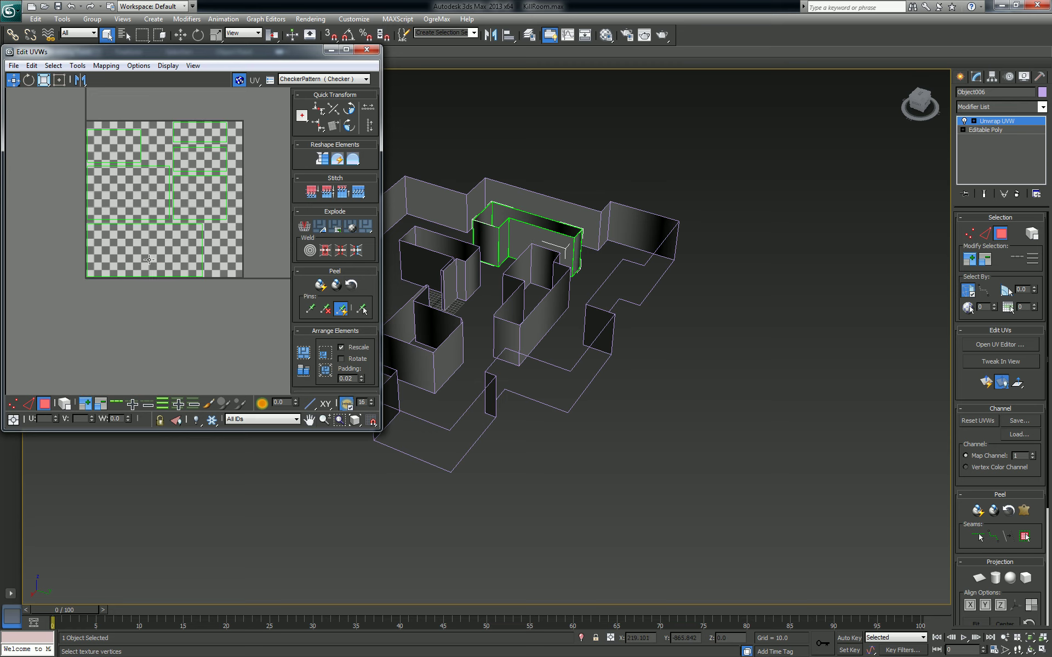
click(148, 260)
drag(149, 259, 132, 339)
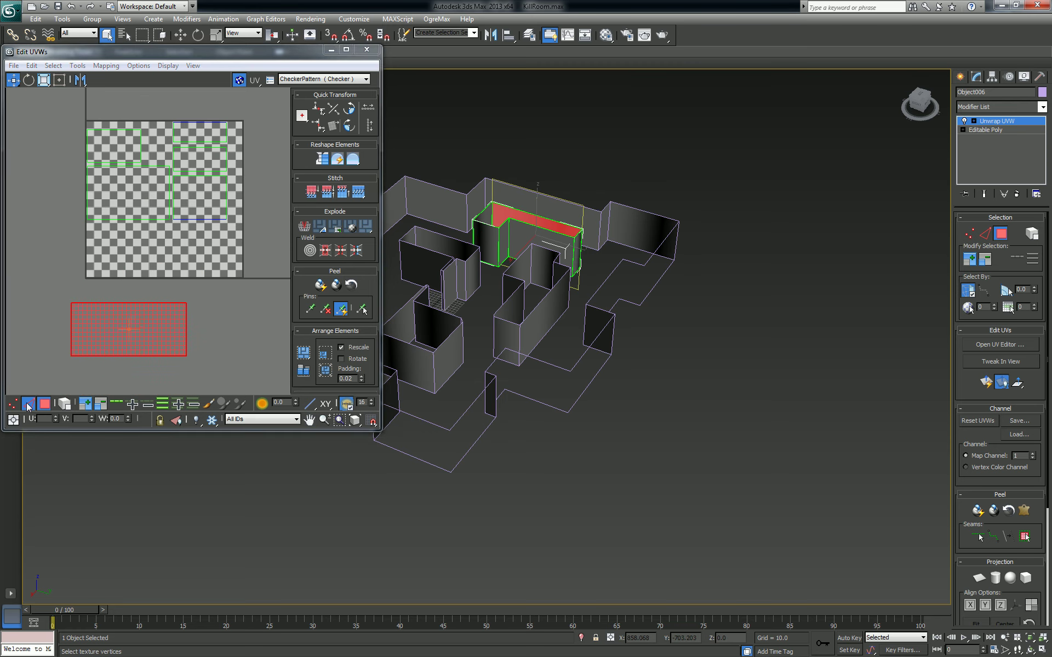
Stitch the neighbouring wall pieces onto the right and left vertical edges of the large UV piece.
click(27, 407)
scroll(221, 336, up, 1)
drag(212, 331, 161, 336)
scroll(175, 246, down, 1)
key(s)
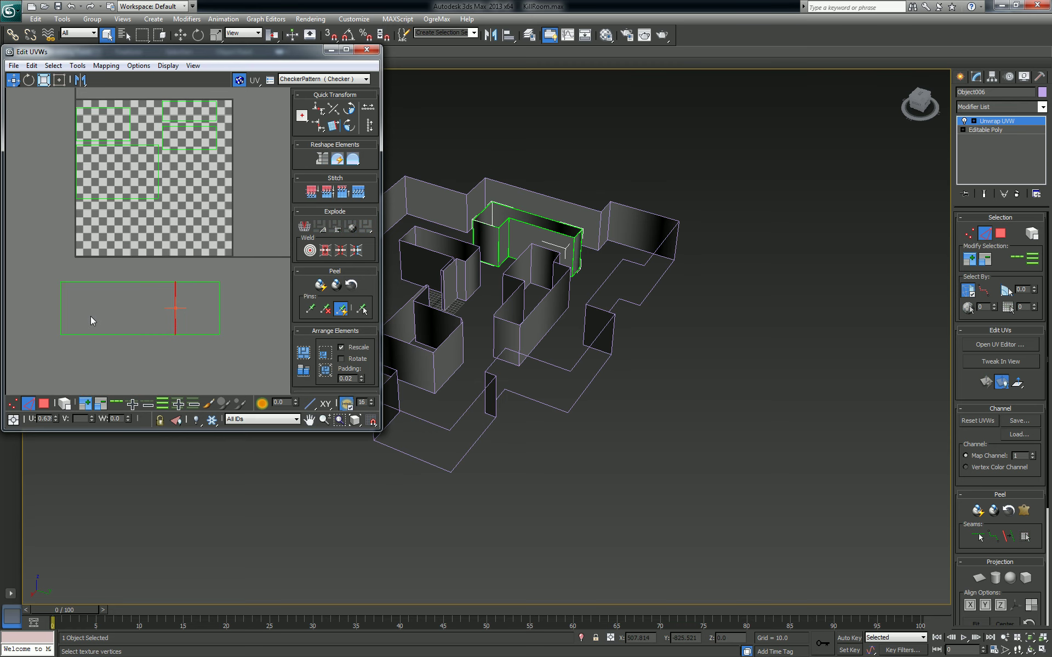
drag(44, 317, 43, 319)
key(s)
Stitch Object006's remaining wall pieces in sequence onto the right end of its UV strip.
drag(214, 307, 225, 333)
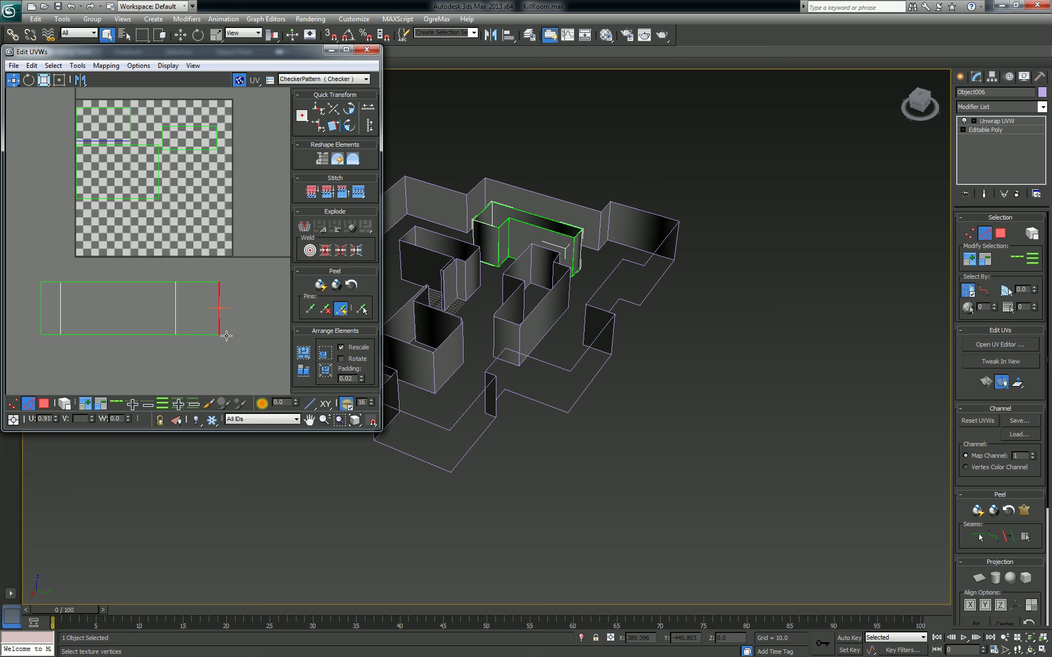
key(s)
middle_drag(225, 305, 189, 309)
scroll(211, 307, up, 1)
click(214, 306)
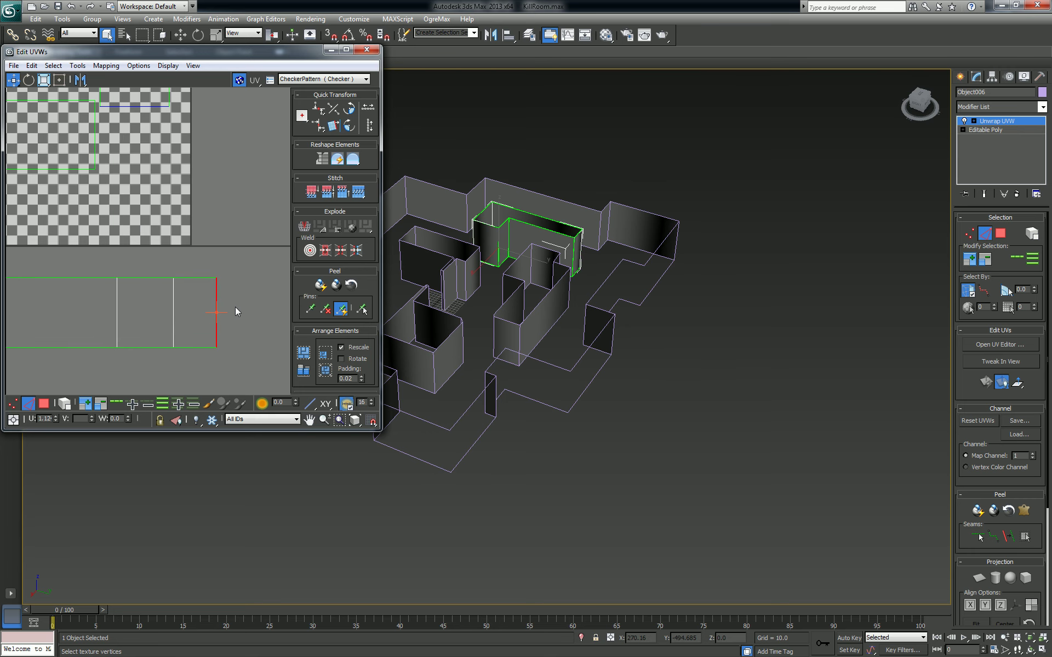
key(s)
middle_drag(241, 286, 240, 287)
scroll(241, 300, down, 1)
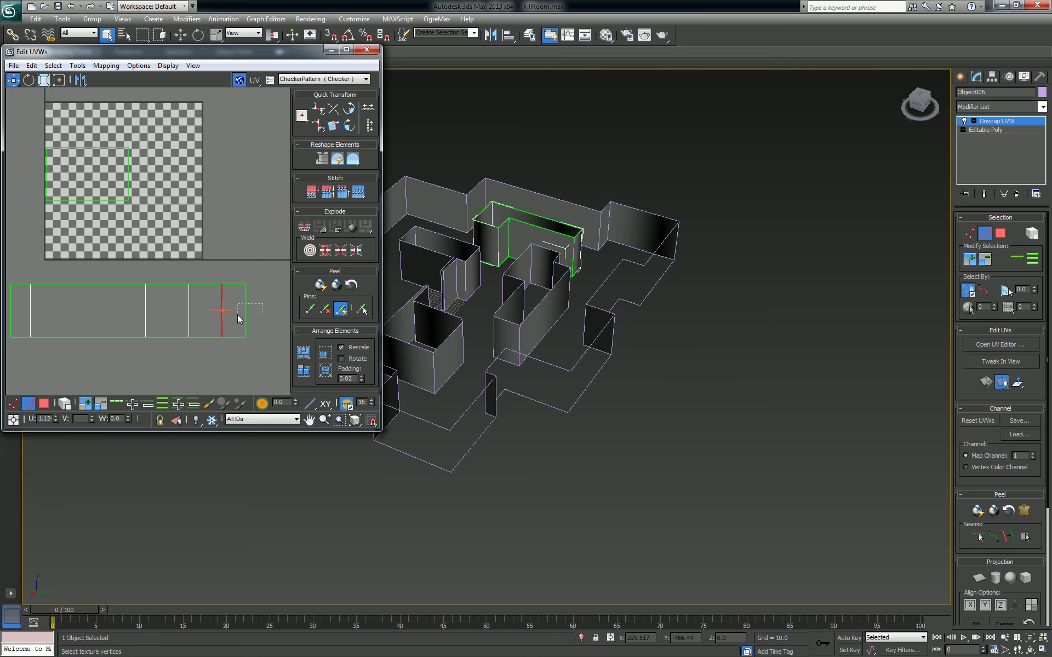
drag(237, 315, 237, 315)
key(s)
Select Object006's whole UV strip, move it onto the checkered UV square and scale it up to nearly the square's height.
middle_drag(133, 233, 140, 227)
scroll(144, 211, down, 2)
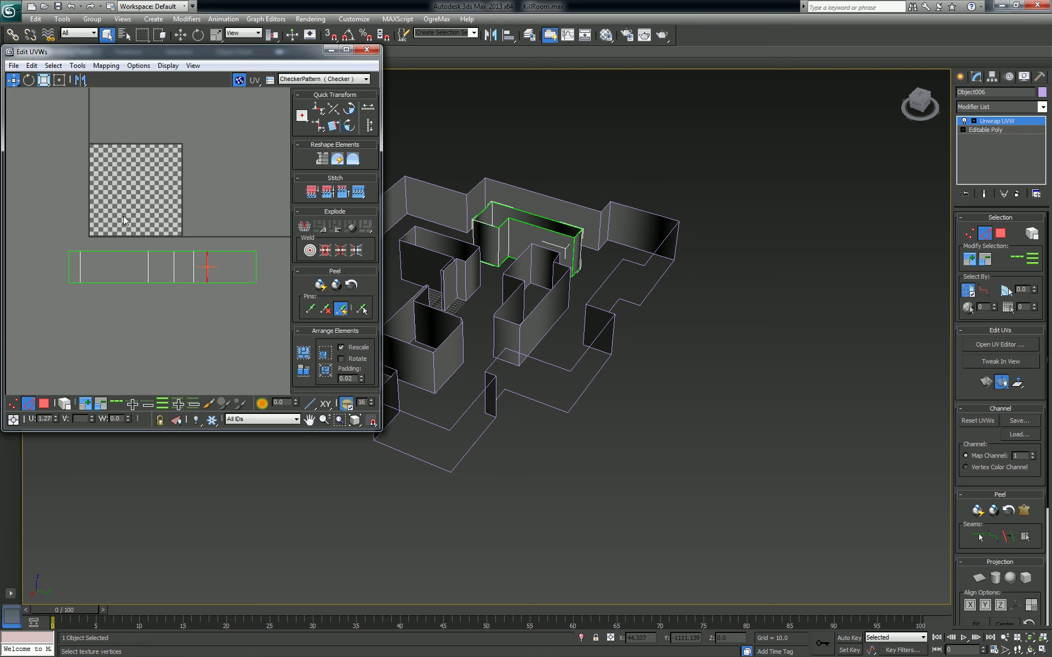
click(192, 256)
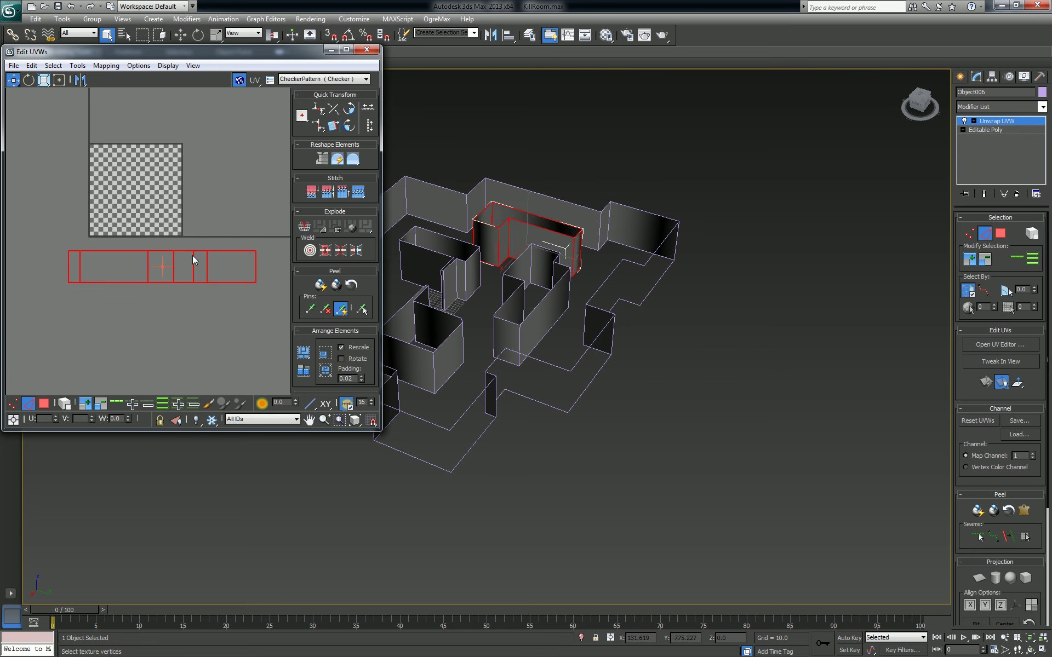
drag(193, 250, 181, 173)
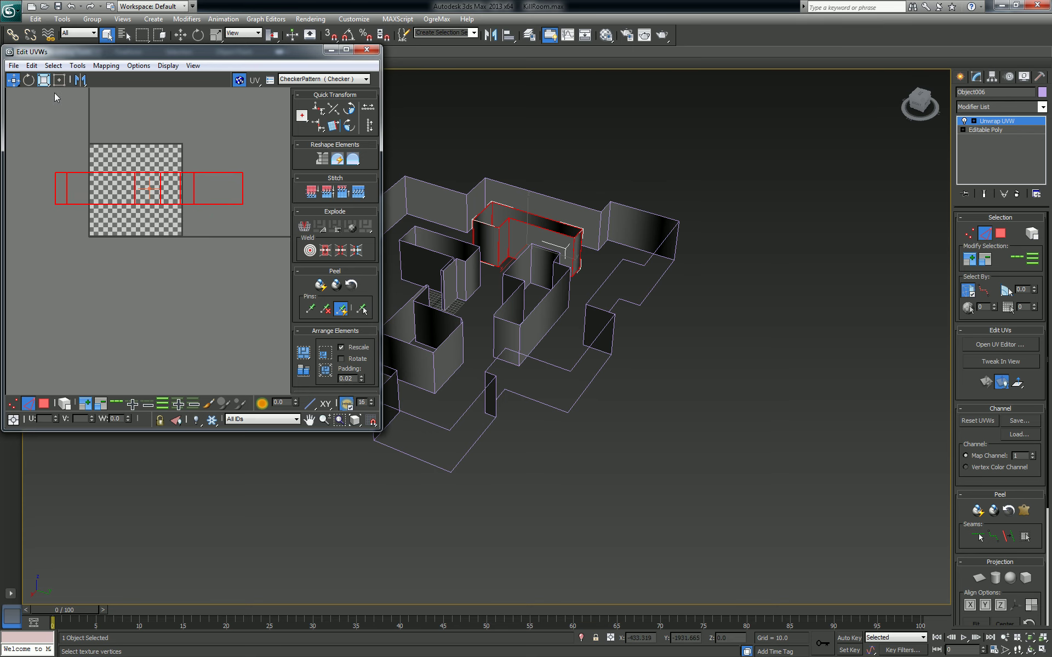
click(44, 80)
drag(69, 171, 84, 122)
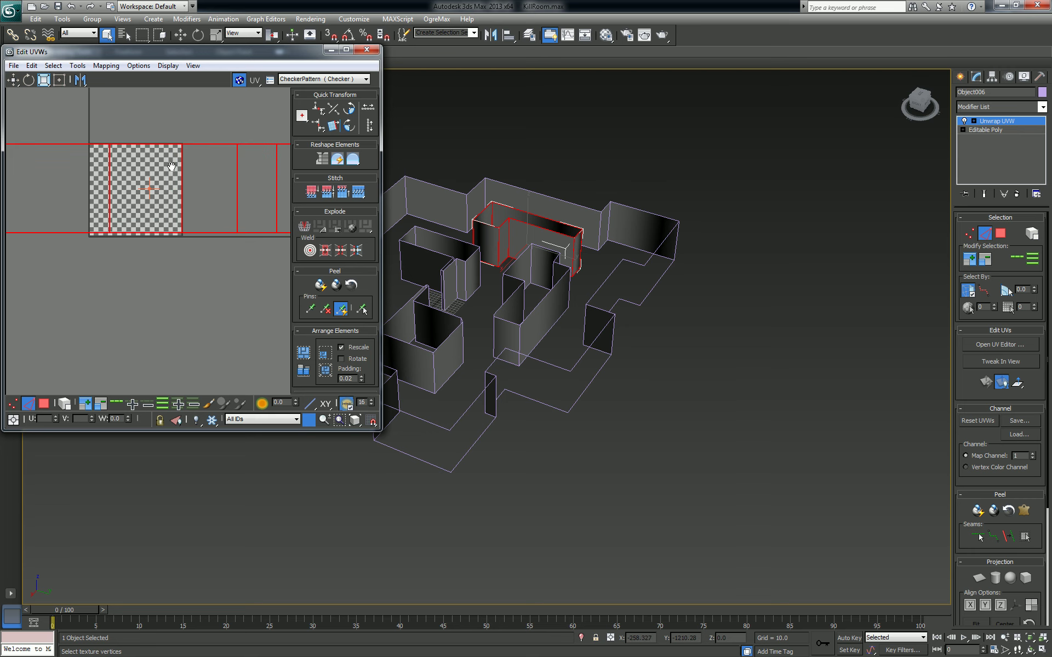
Nudge Object006's UV strip so its top and bottom edges align with the checkered UV square, and close the UV editor.
middle_drag(172, 166, 168, 193)
right_click(167, 184)
click(178, 198)
scroll(178, 174, up, 2)
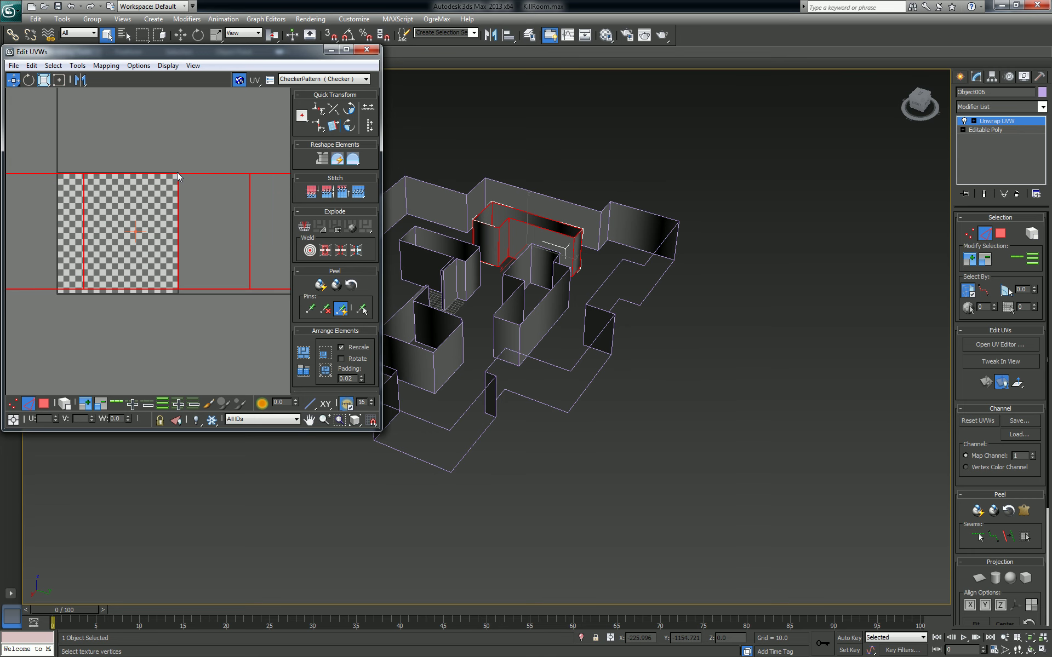
drag(178, 175, 180, 176)
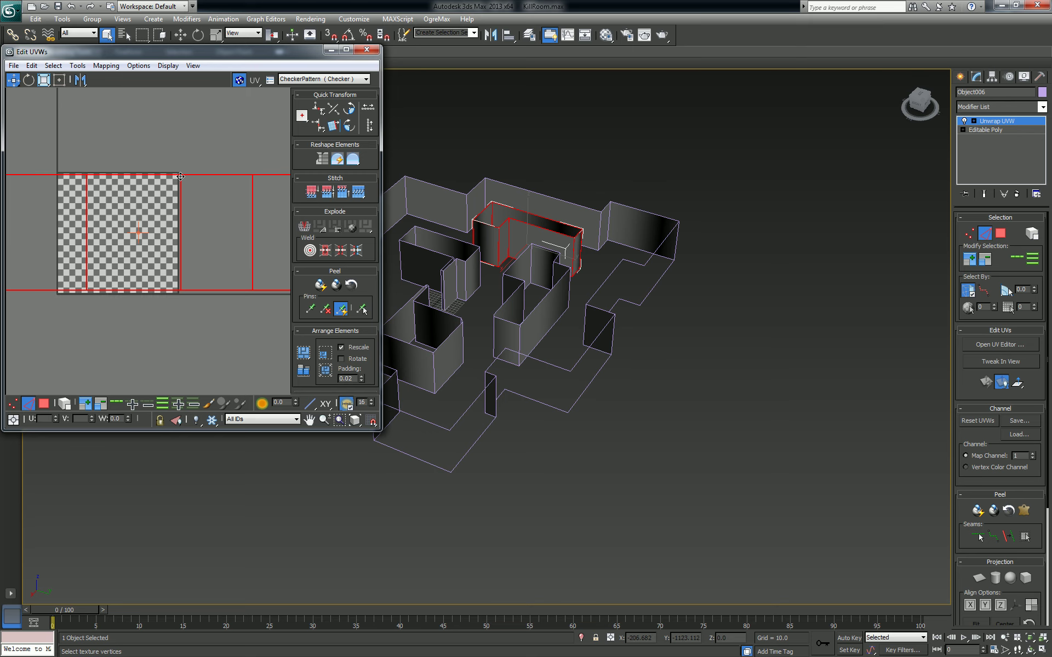
click(367, 50)
Exit Object006's edge sub-object level and hide the object in the viewport.
right_click(532, 200)
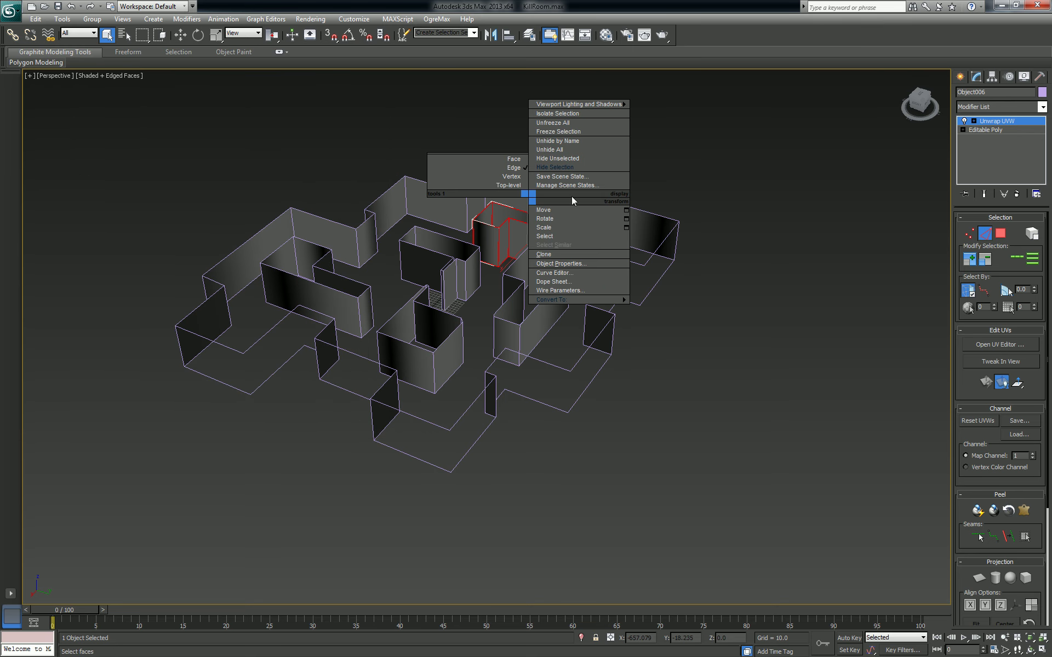
click(568, 171)
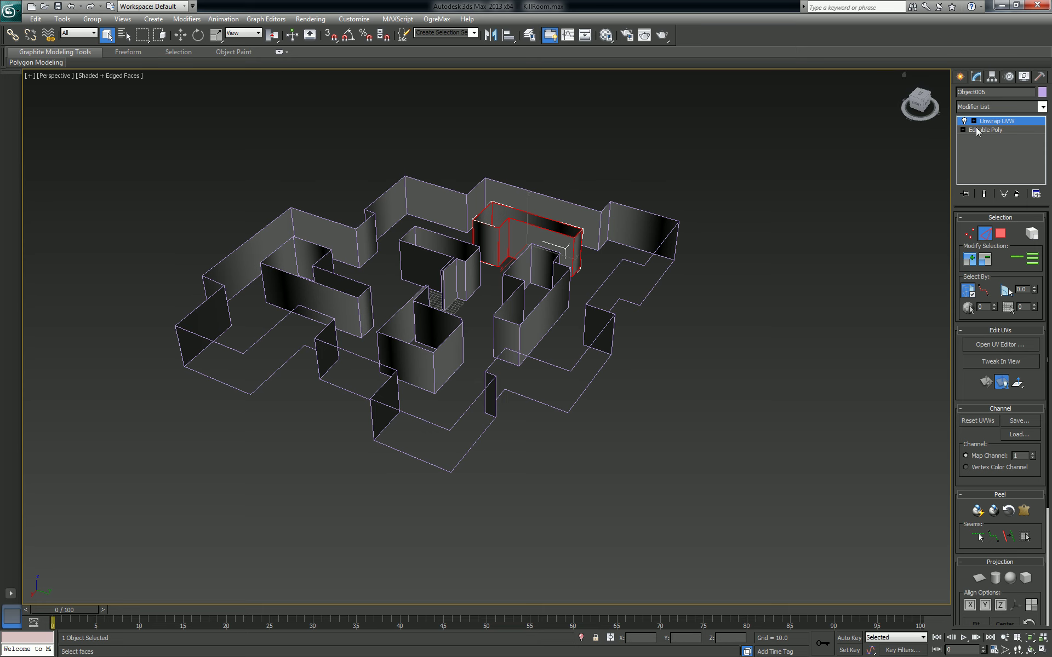
click(1000, 122)
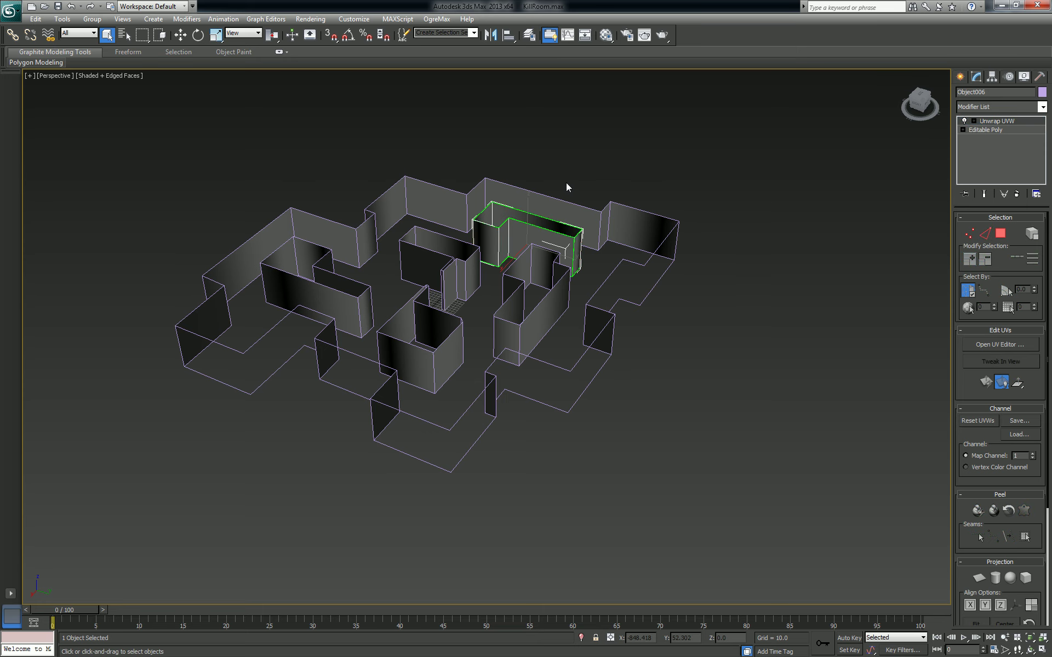
right_click(527, 214)
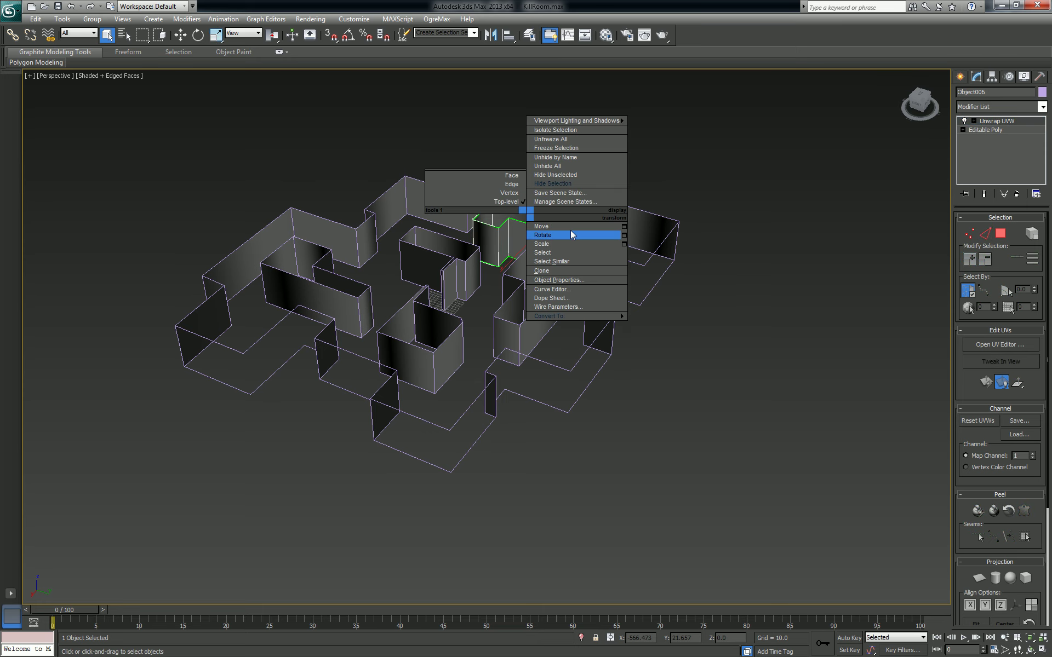
click(564, 183)
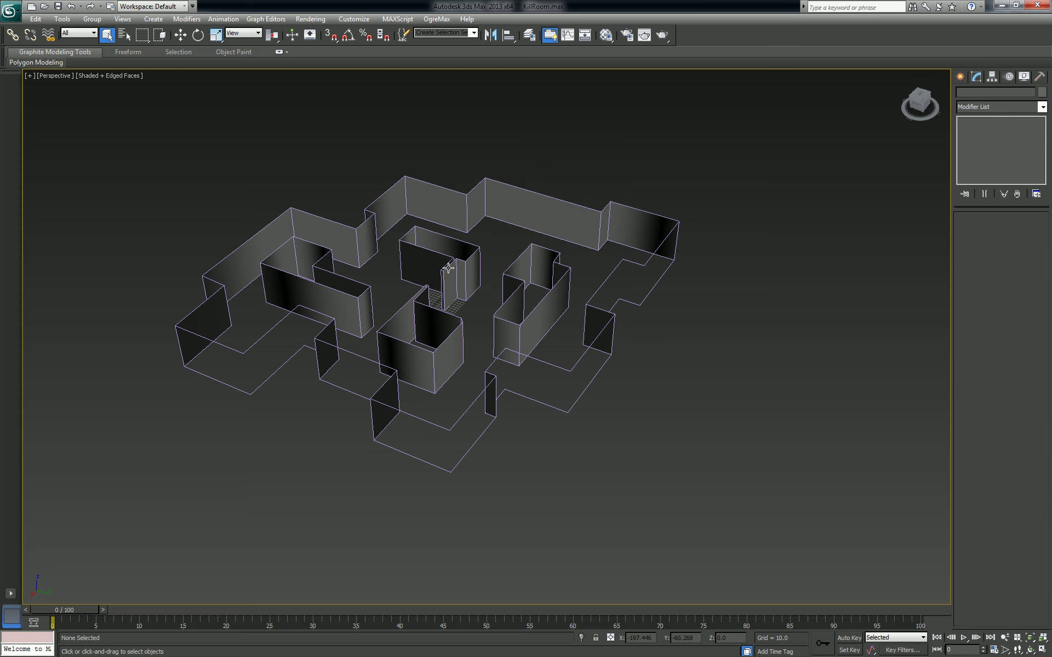
Select the already unwrapped wall block Object004 and hide it.
click(448, 267)
click(537, 303)
click(531, 267)
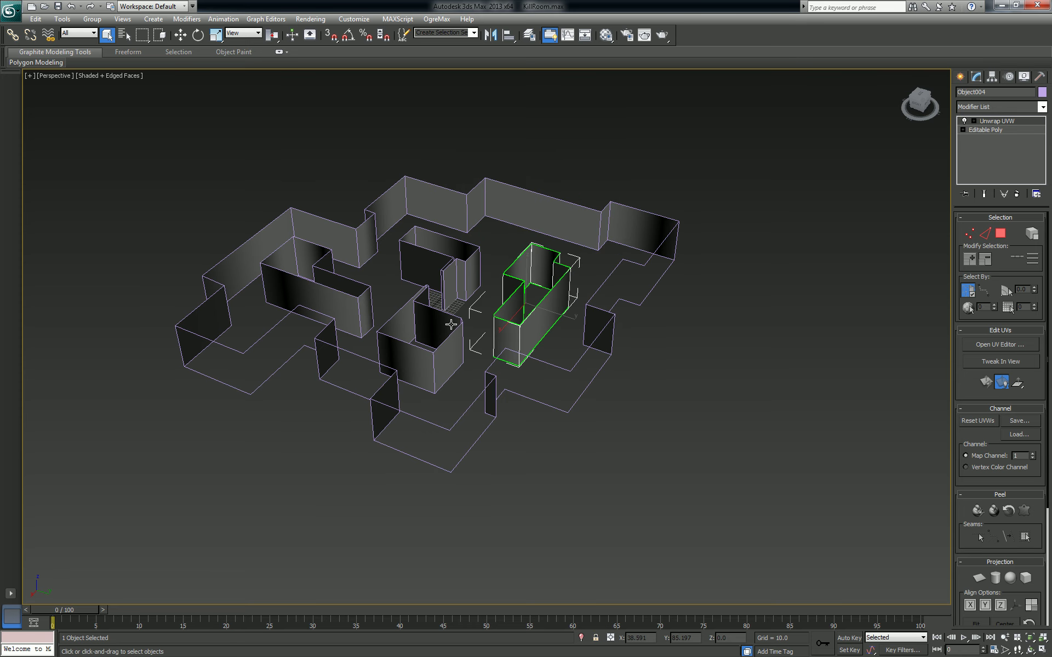
right_click(559, 262)
click(580, 232)
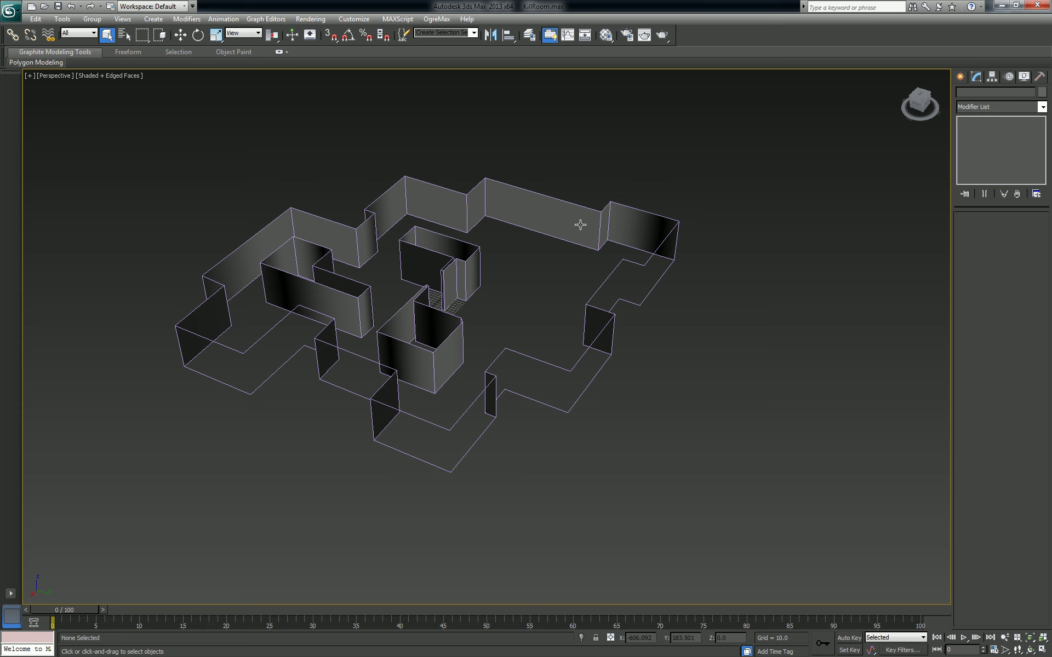
Apply an Unwrap UVW modifier to wall block Object005 and open its UVs for editing.
click(466, 278)
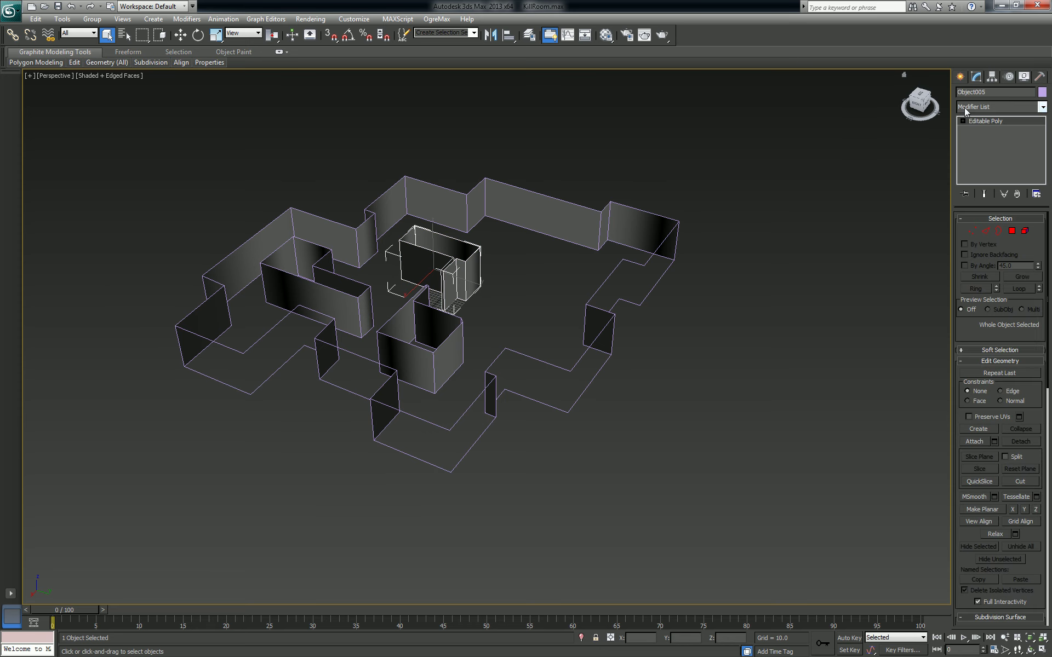
click(1042, 107)
scroll(1008, 294, down, 10)
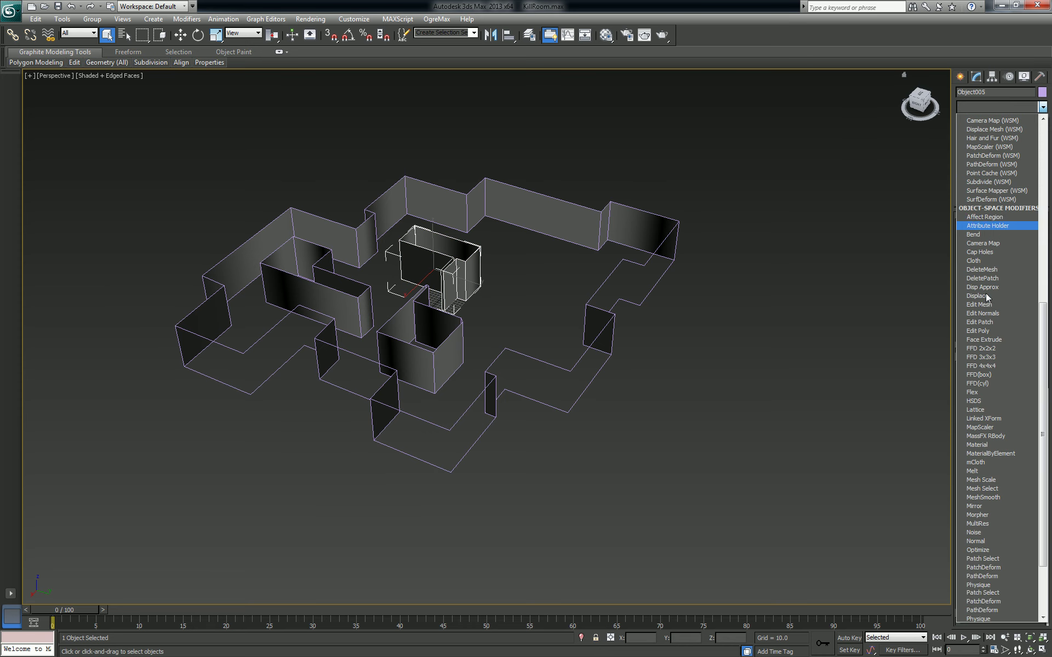
click(986, 296)
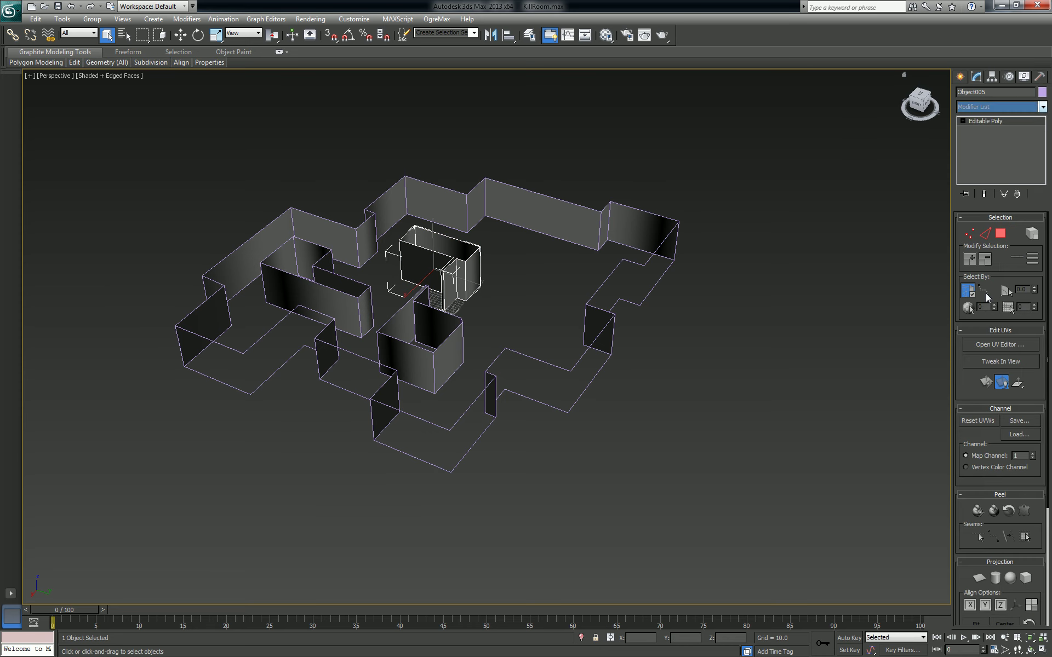
click(989, 344)
scroll(230, 281, down, 3)
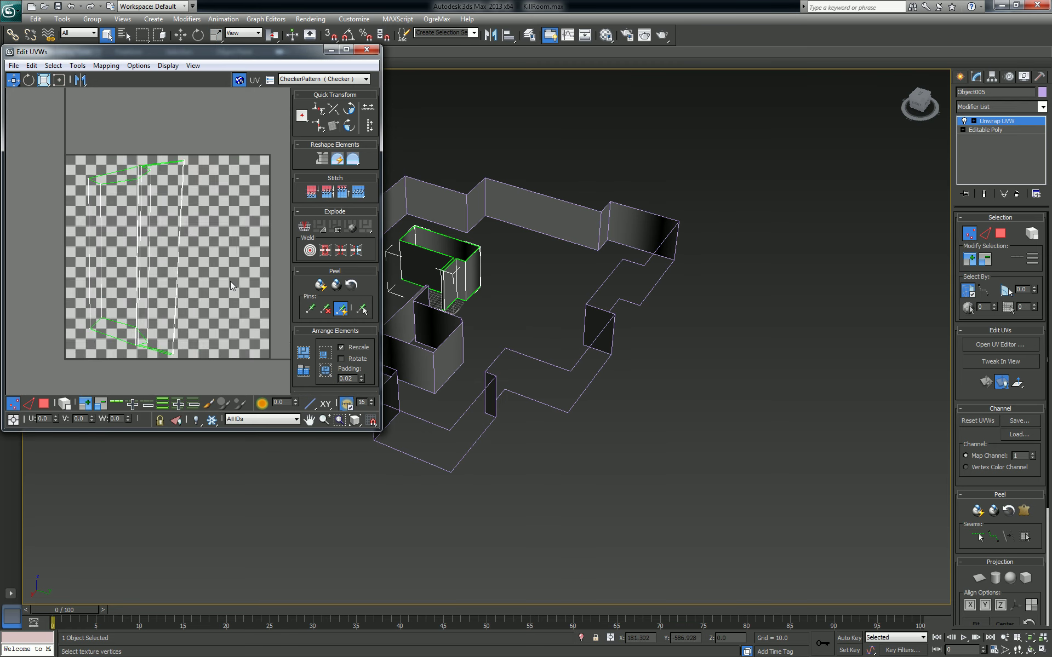
Select all of Object005's polygons and apply Flatten Mapping to them.
click(44, 403)
key(ctrl+a)
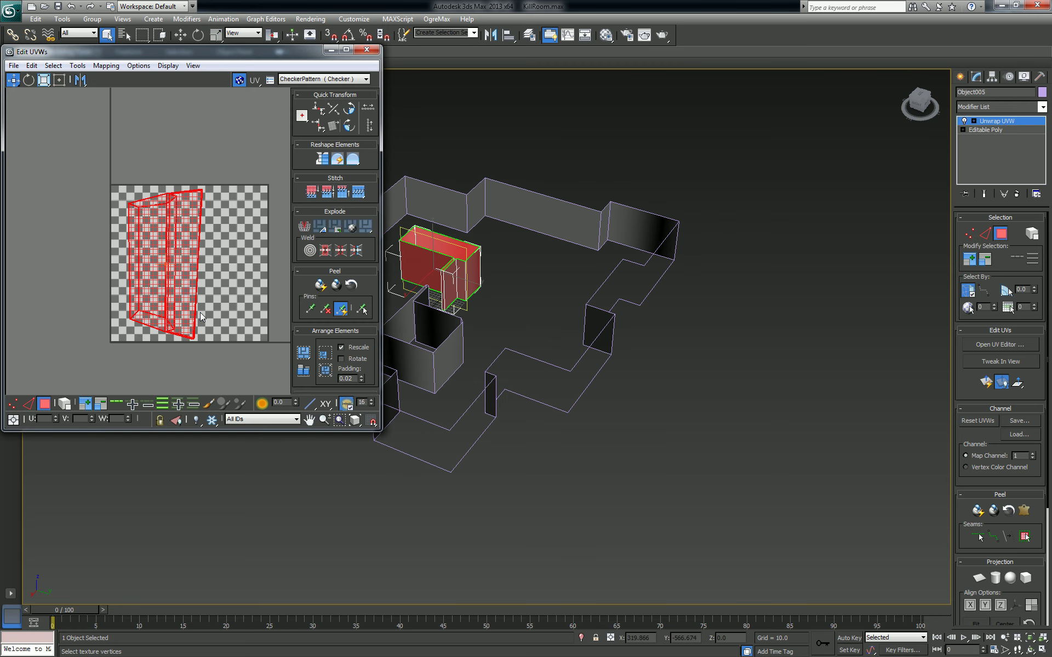
click(106, 66)
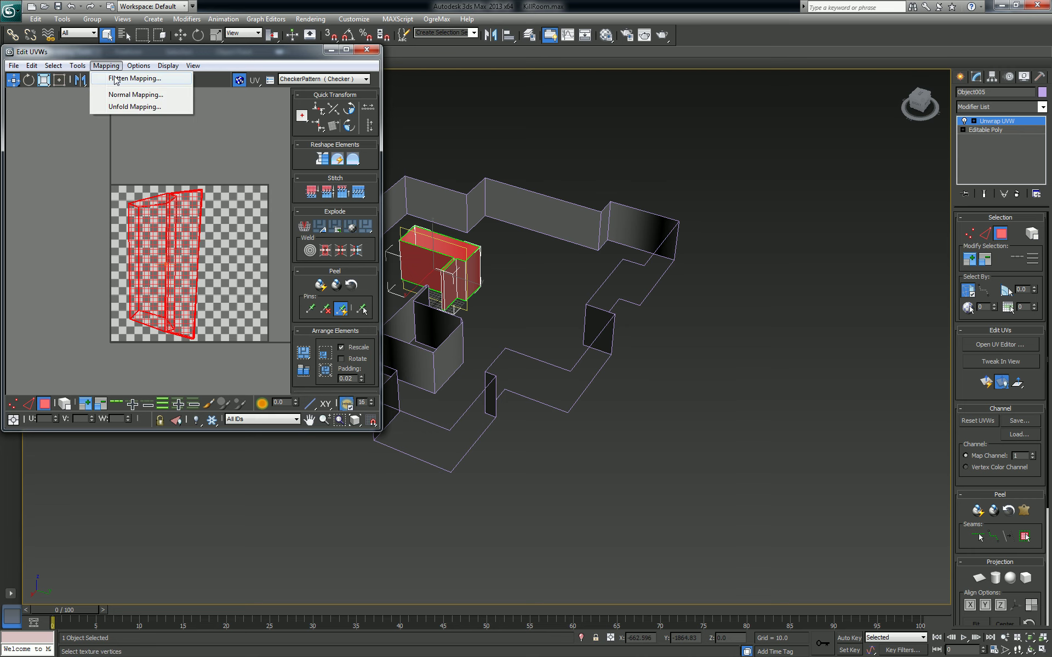
click(122, 77)
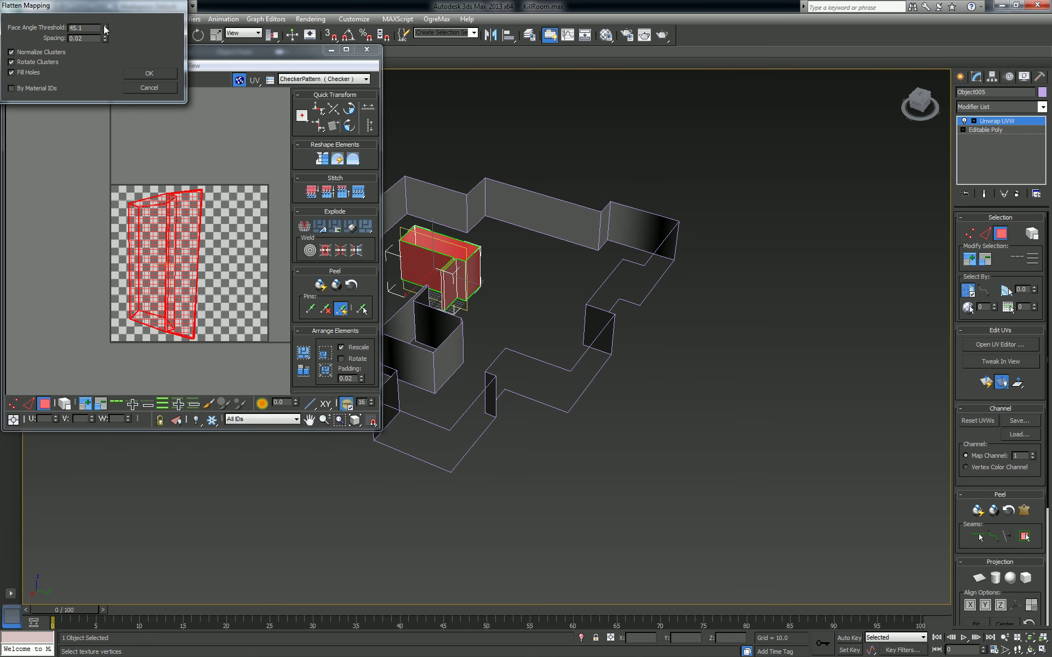
click(148, 74)
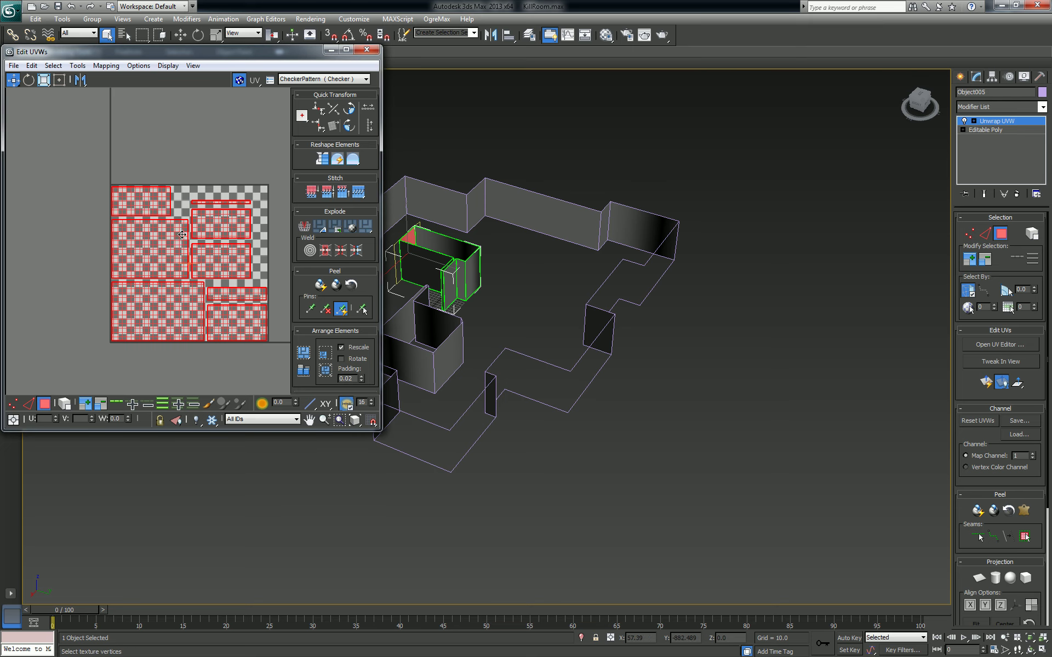
Move the largest wall polygon's UV piece of Object005 out below the UV square.
middle_drag(154, 359, 148, 280)
click(156, 233)
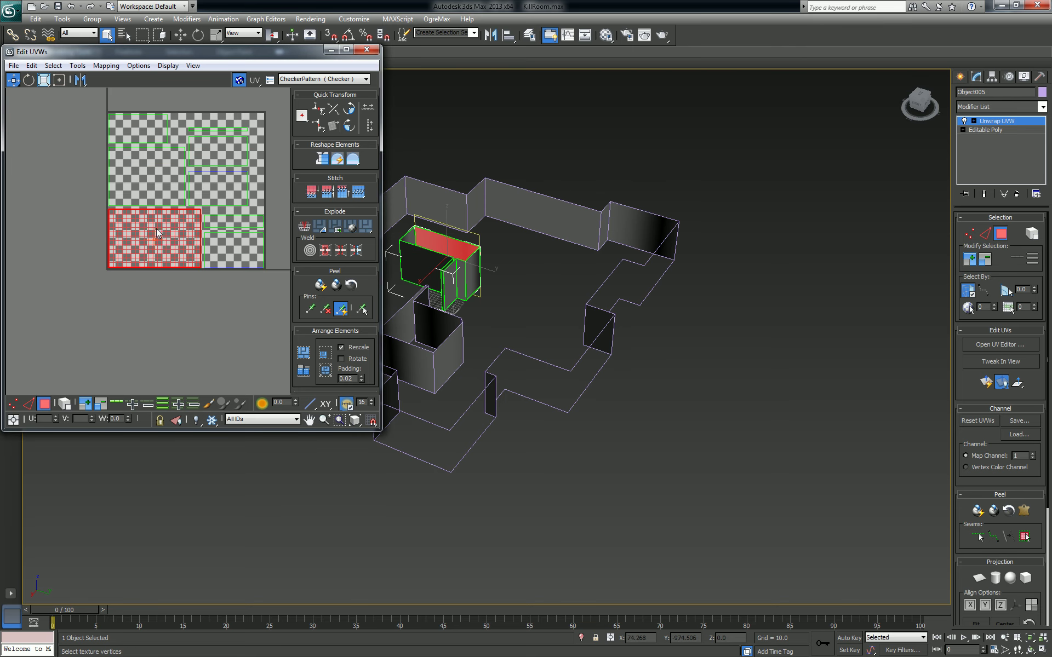
drag(157, 233, 144, 351)
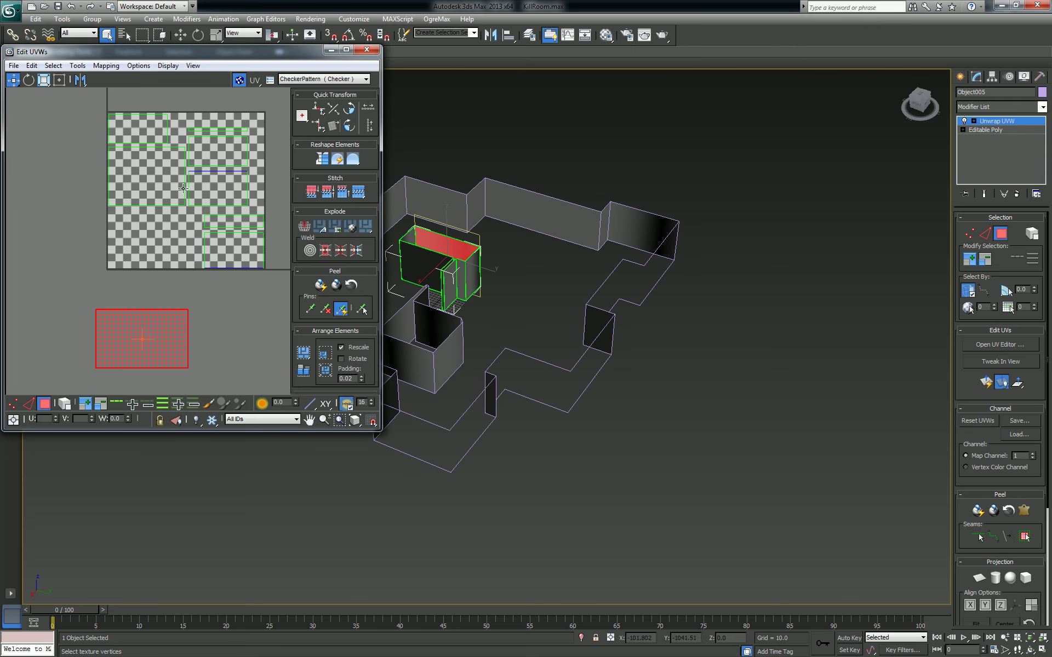
scroll(158, 203, up, 2)
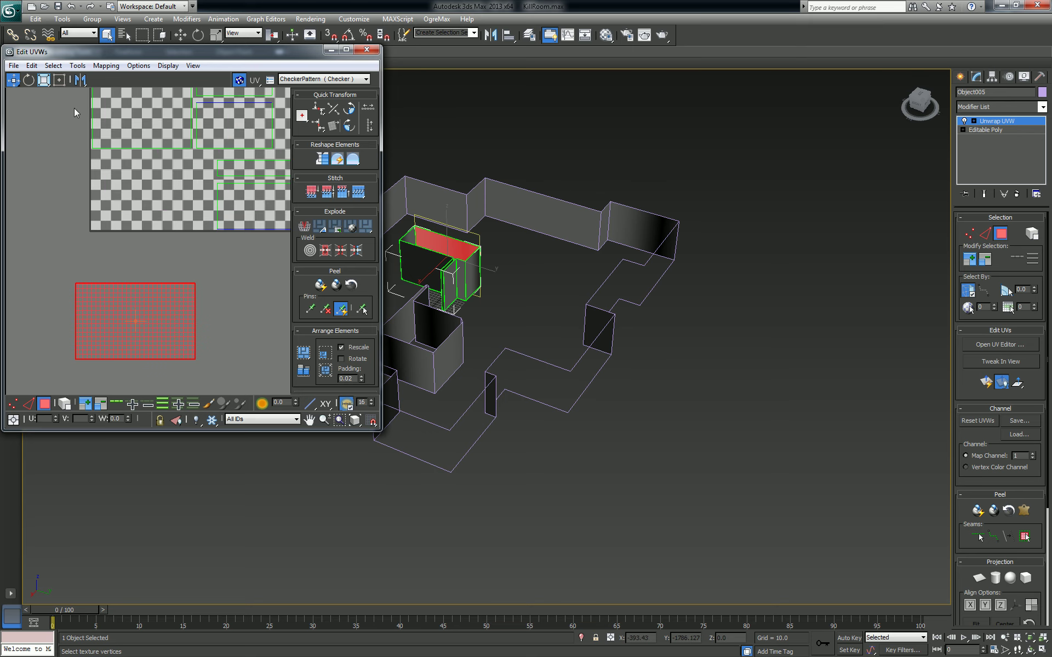
In edge mode, stitch Object005's neighbouring wall pieces one after another onto the right end of the large UV piece.
click(28, 403)
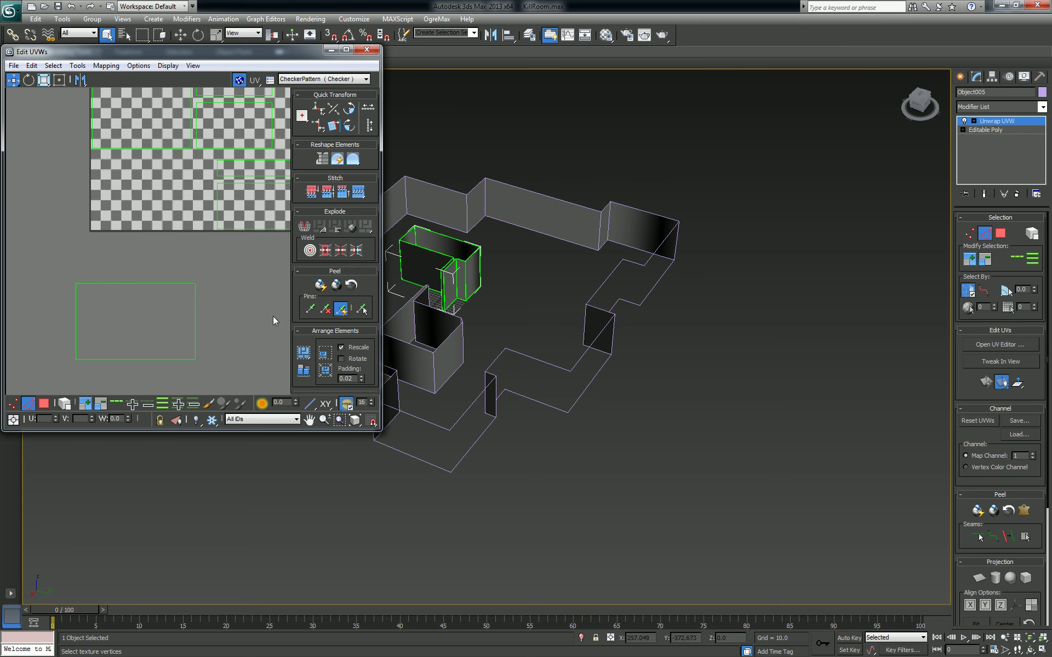
click(194, 328)
middle_drag(199, 319, 211, 290)
scroll(182, 301, down, 2)
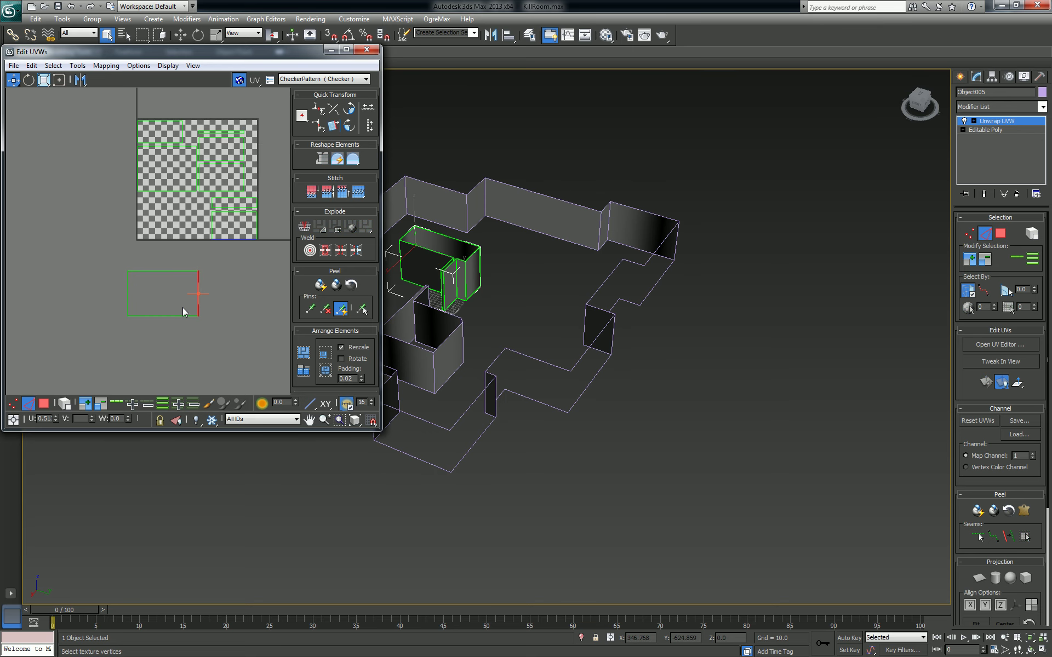
key(s)
click(225, 300)
drag(223, 301, 277, 306)
middle_drag(276, 306, 205, 302)
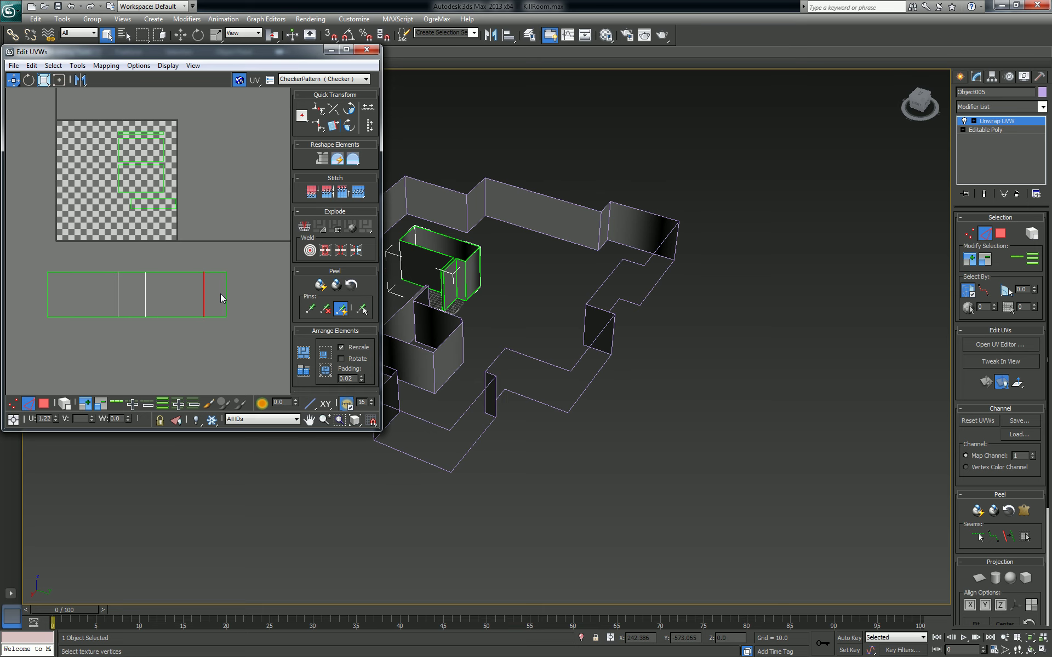
click(225, 298)
Stitch Object005's remaining wall pieces onto the left end of its UV strip.
click(49, 302)
middle_drag(59, 306, 117, 289)
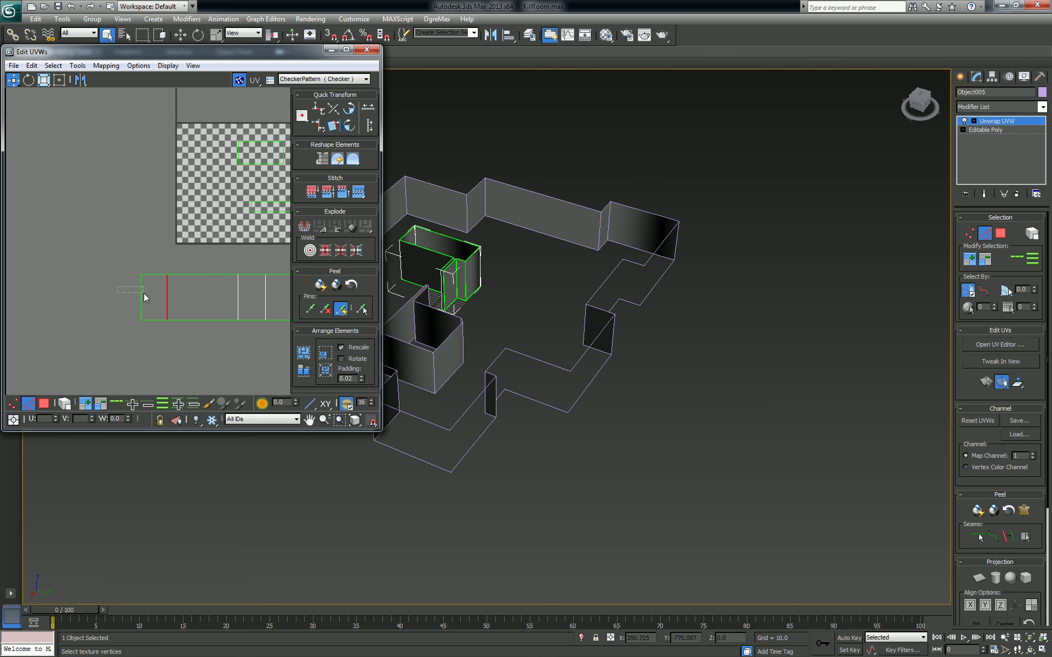
drag(117, 287, 137, 297)
key(s)
middle_drag(205, 311, 167, 313)
scroll(166, 313, down, 2)
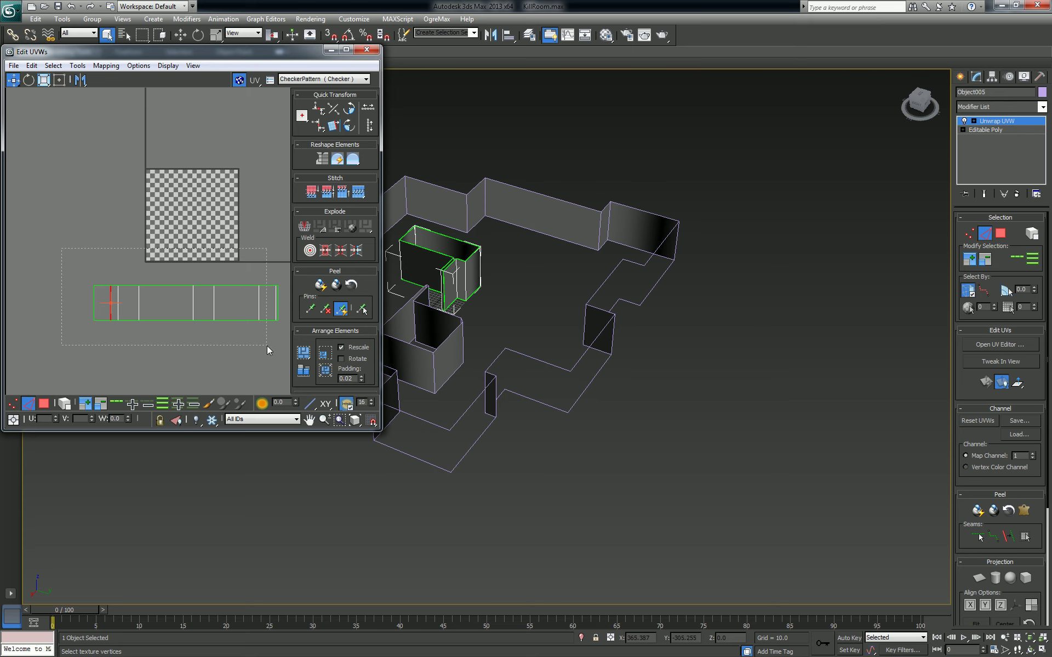
Move Object005's whole UV strip onto the checkered UV square, scale it to the square's height and align it vertically.
drag(267, 346, 253, 235)
click(43, 79)
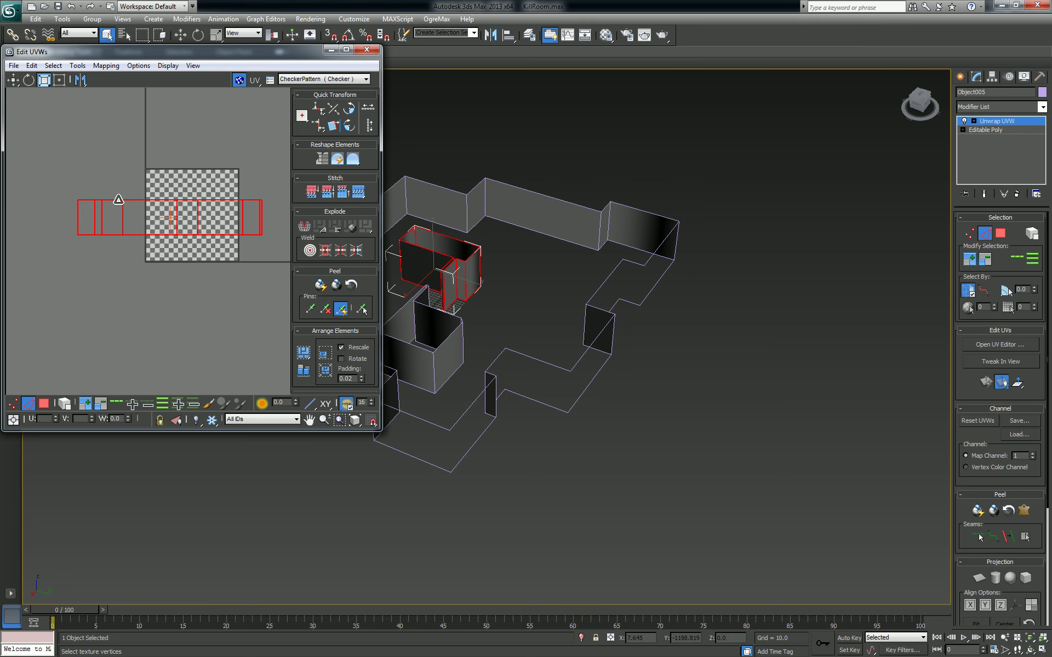
drag(120, 199, 134, 156)
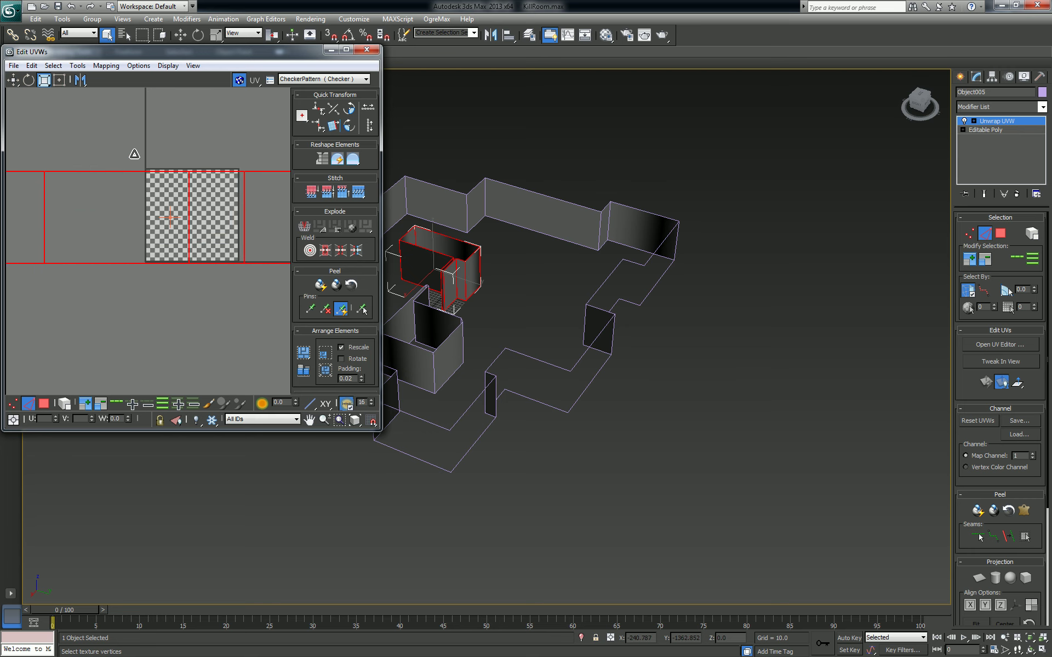
right_click(212, 156)
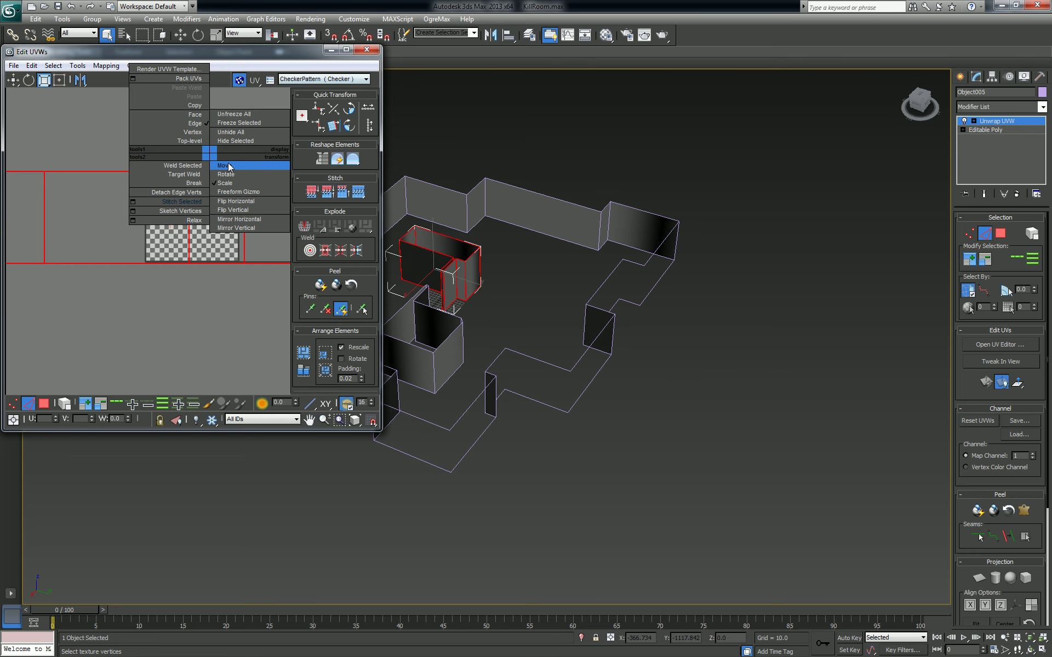
click(234, 166)
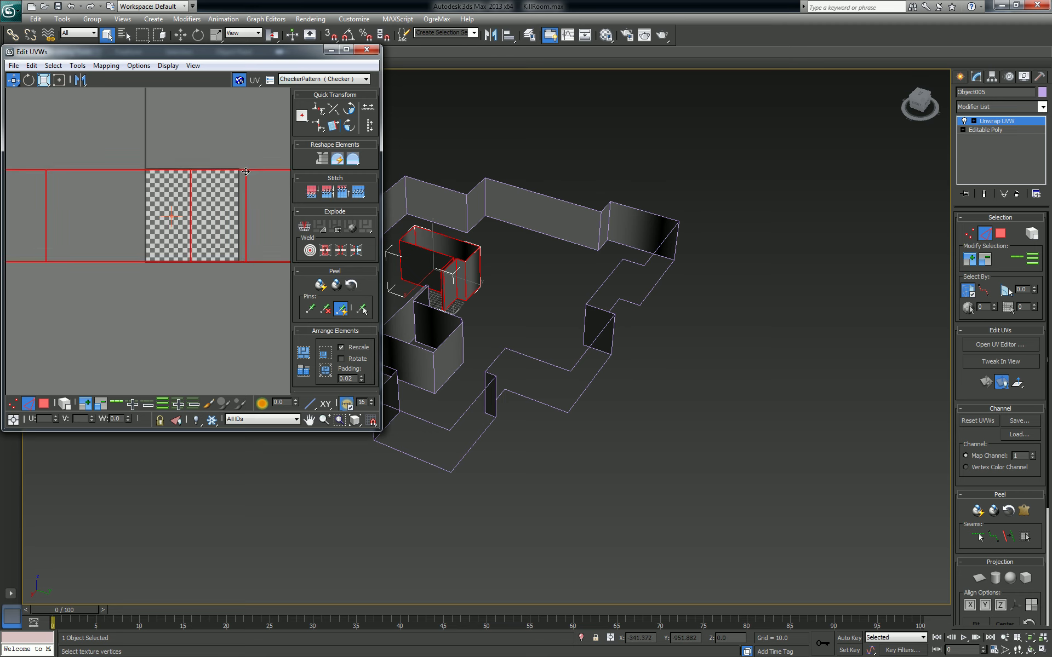
Close the UV editor, exit Object005's edge sub-object level and hide the object.
click(366, 49)
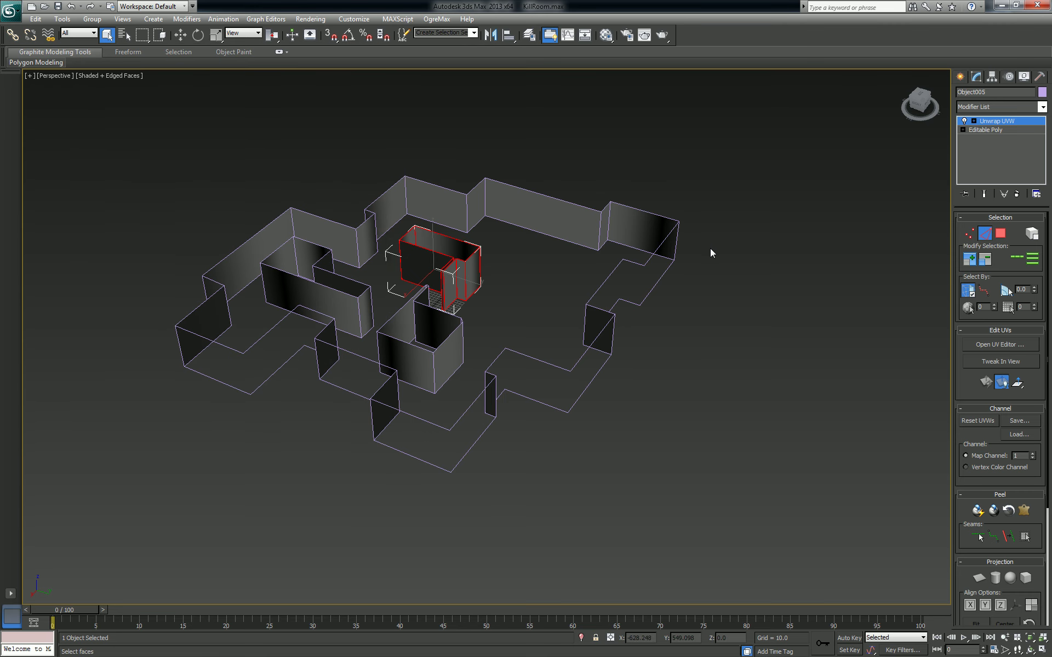
click(1011, 124)
right_click(469, 255)
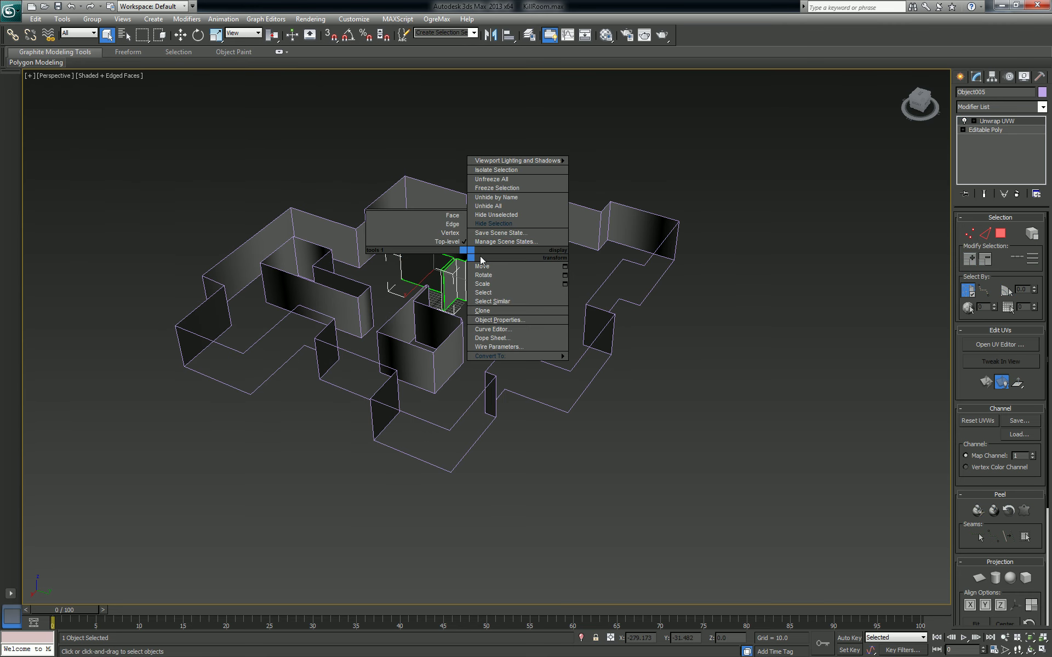
click(493, 223)
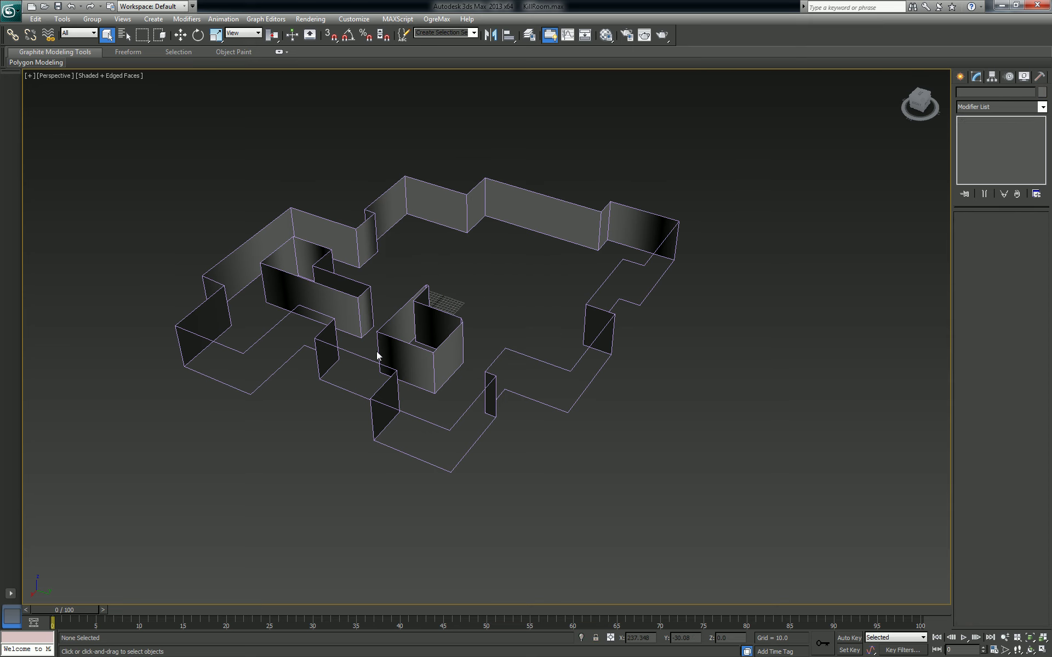
Select the wall block Object002, add an Unwrap UVW modifier to it and open its UV editor.
click(333, 297)
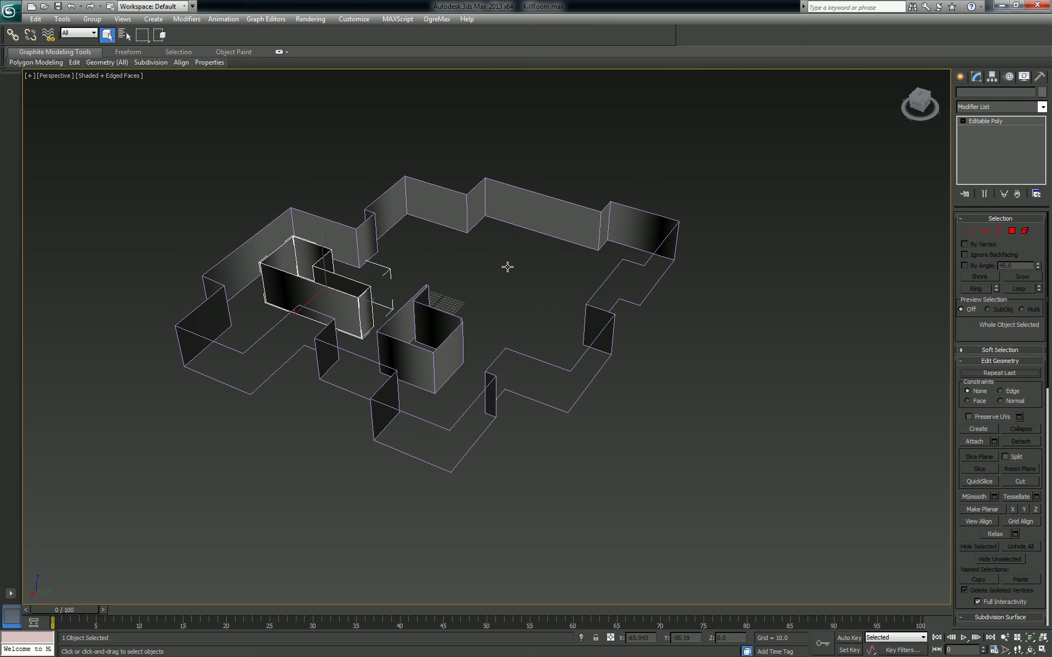
click(1037, 107)
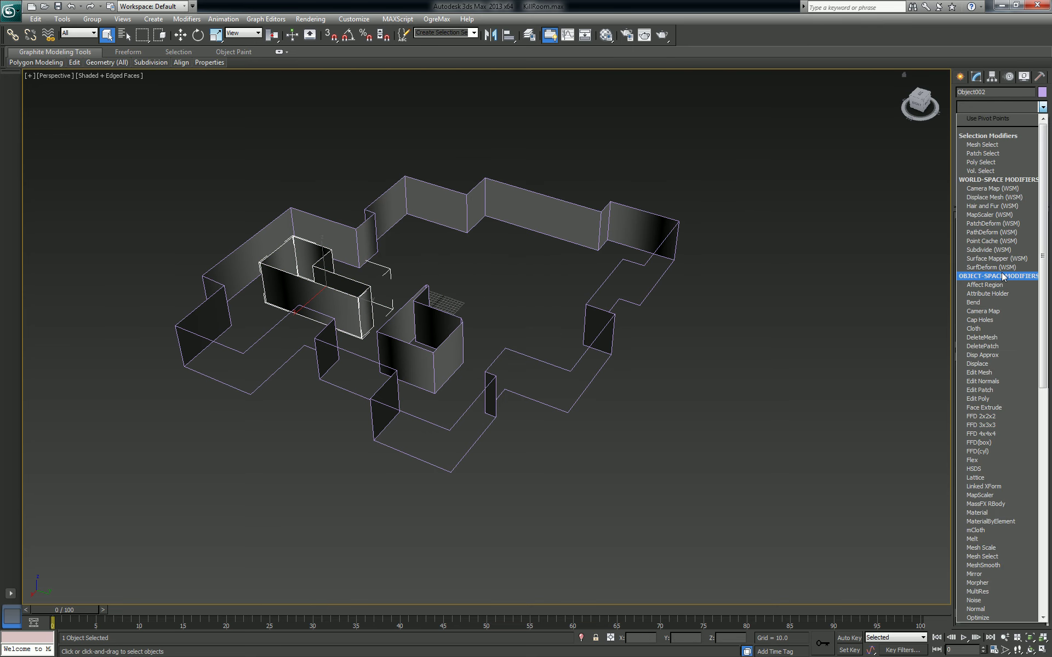
key(u)
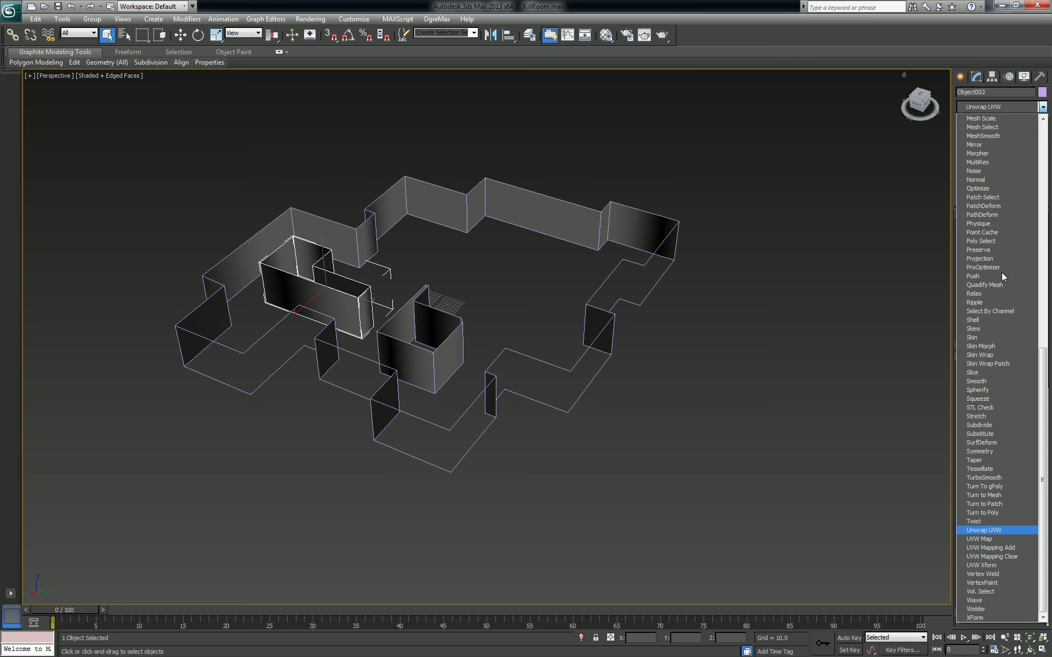
key(Return)
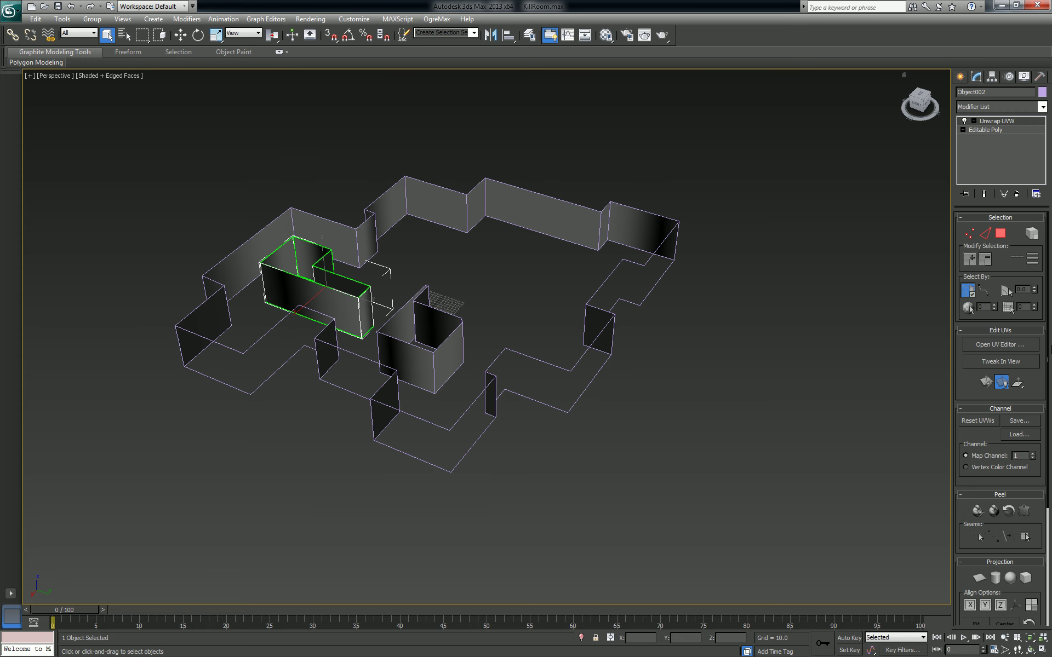
click(998, 345)
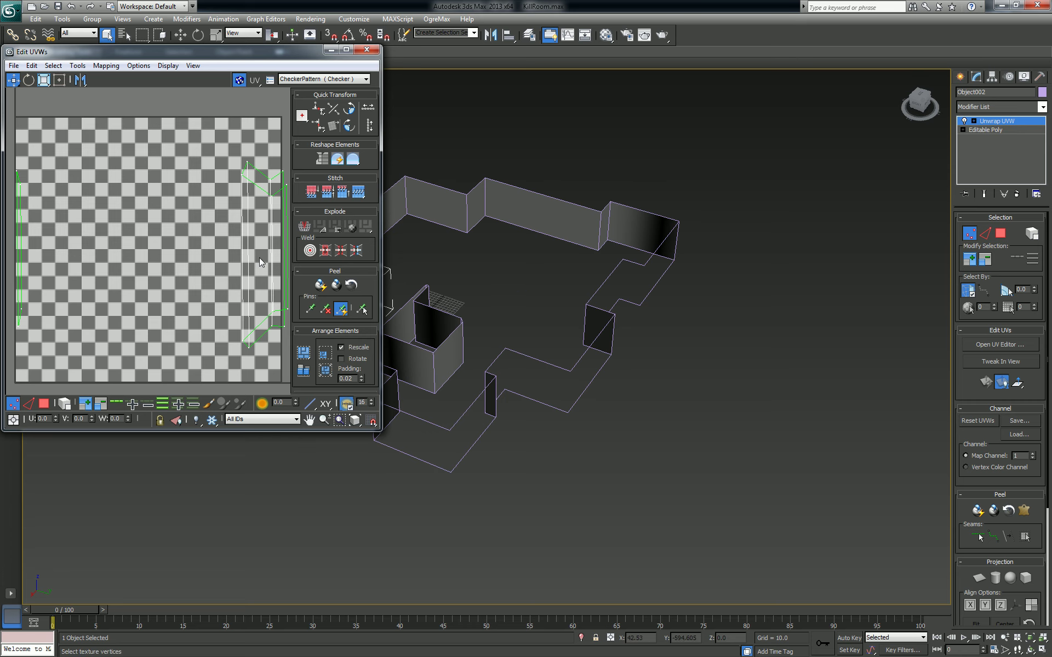
Select all of Object002's UV polygons and apply Flatten Mapping with a face angle threshold of 0.
scroll(204, 254, down, 4)
click(43, 404)
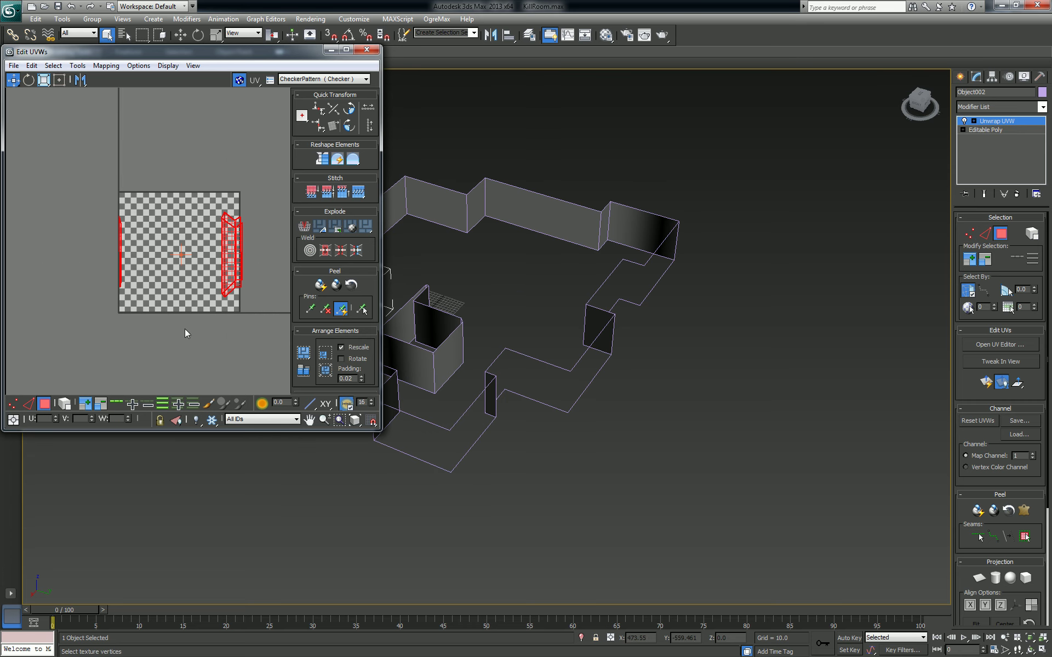
click(106, 66)
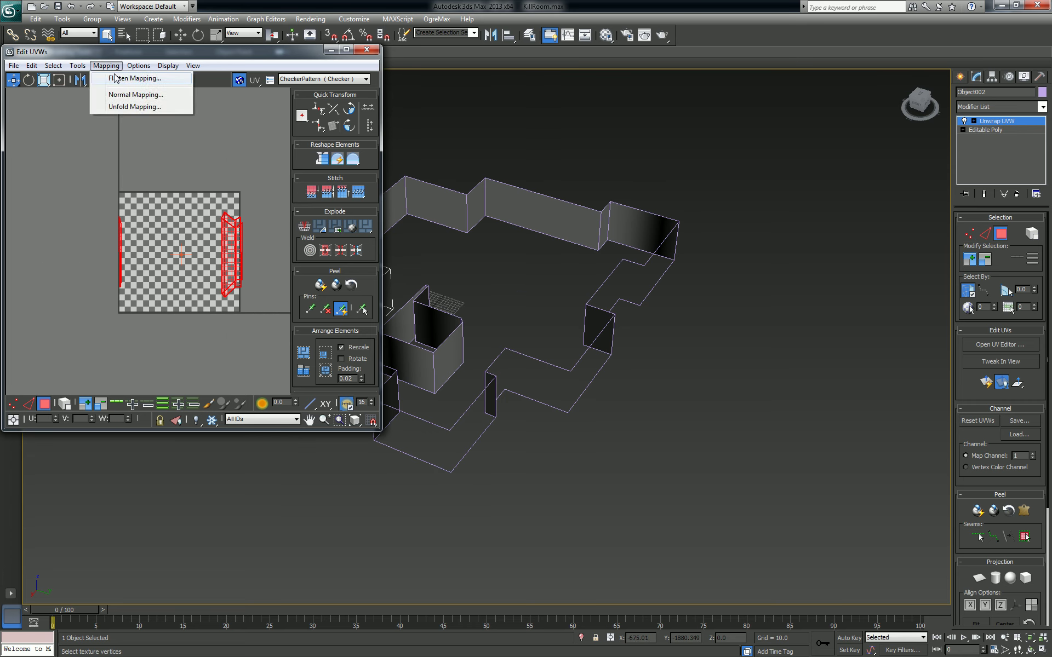
click(116, 79)
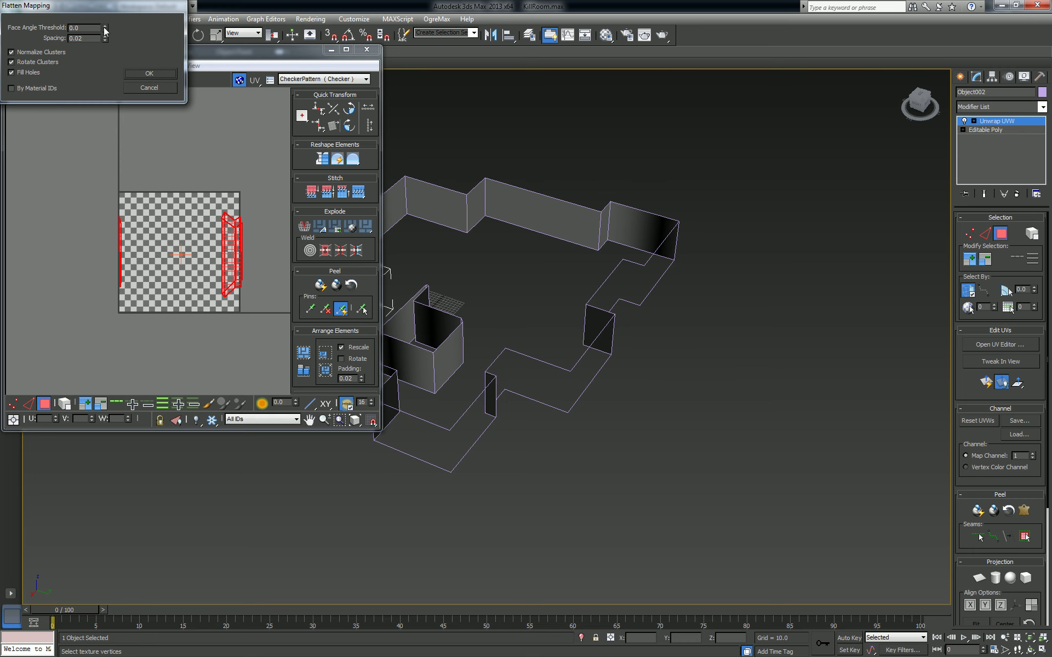
click(148, 74)
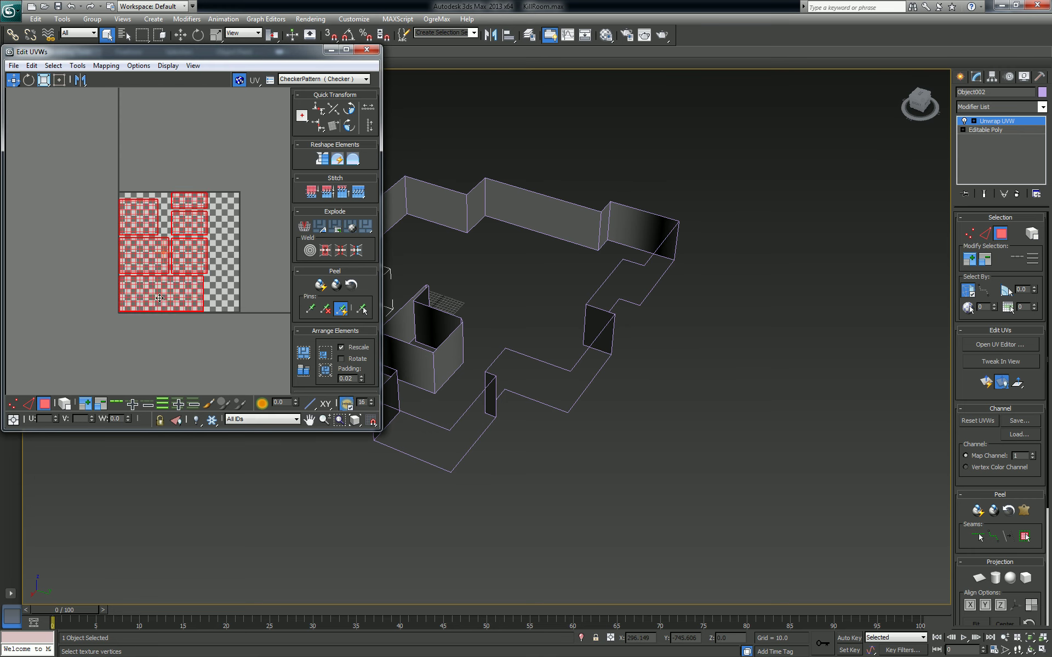
Move Object002's largest flattened wall piece out of the UV square to the empty area below it.
click(163, 335)
click(163, 290)
drag(163, 302, 190, 364)
In edge mode, stitch Object002's remaining wall pieces onto both ends of the large piece to form one strip.
key(2)
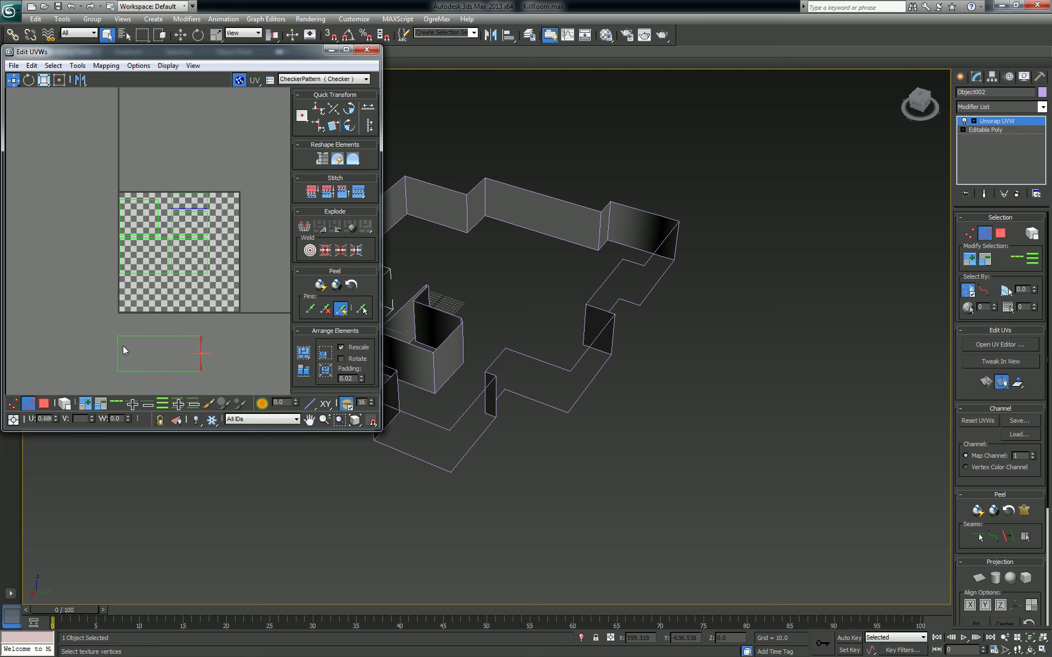
key(s)
drag(107, 343, 134, 350)
key(s)
click(86, 352)
key(ctrl+shift+s)
click(217, 357)
key(ctrl+shift+s)
click(270, 351)
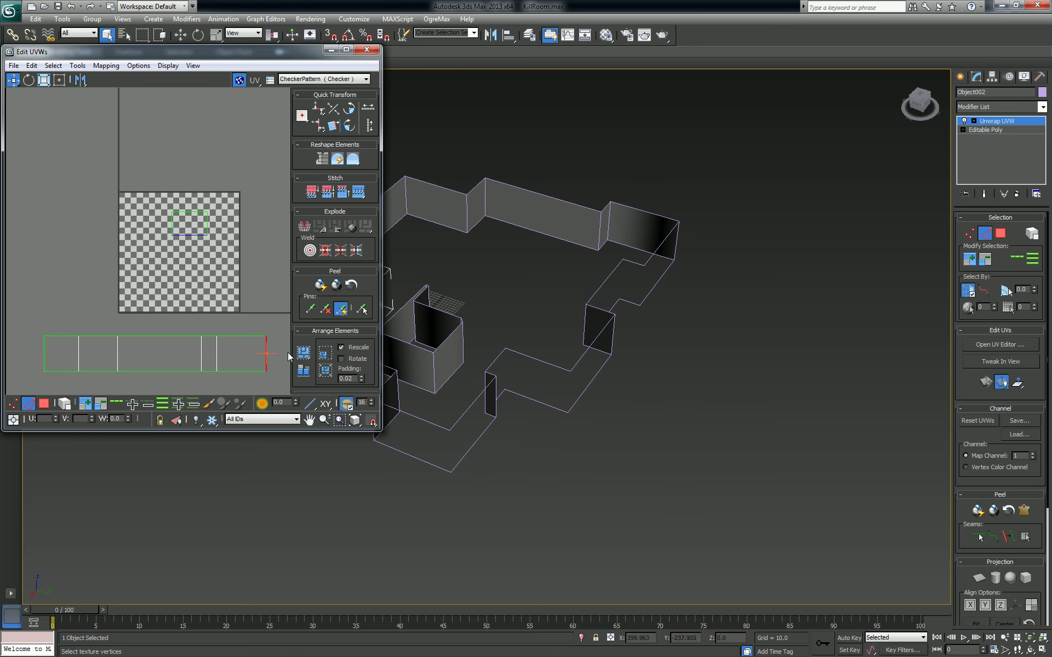
key(ctrl+shift+s)
Move Object002's whole UV strip onto the checkered UV square, scale it to about the square's height and align it vertically.
scroll(197, 296, down, 3)
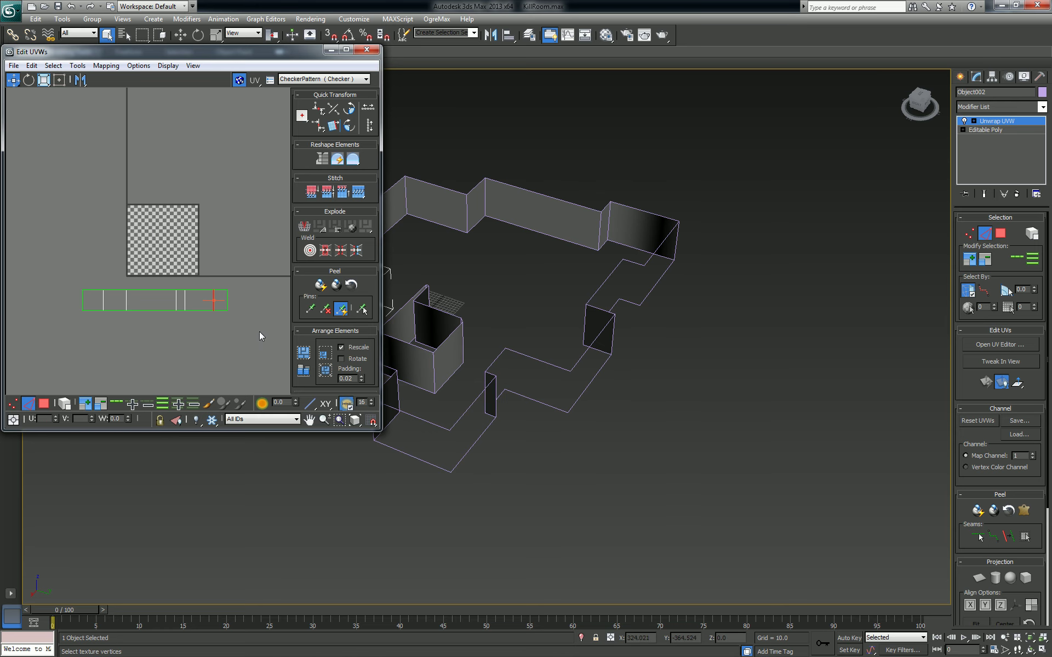
click(194, 296)
drag(186, 293, 190, 227)
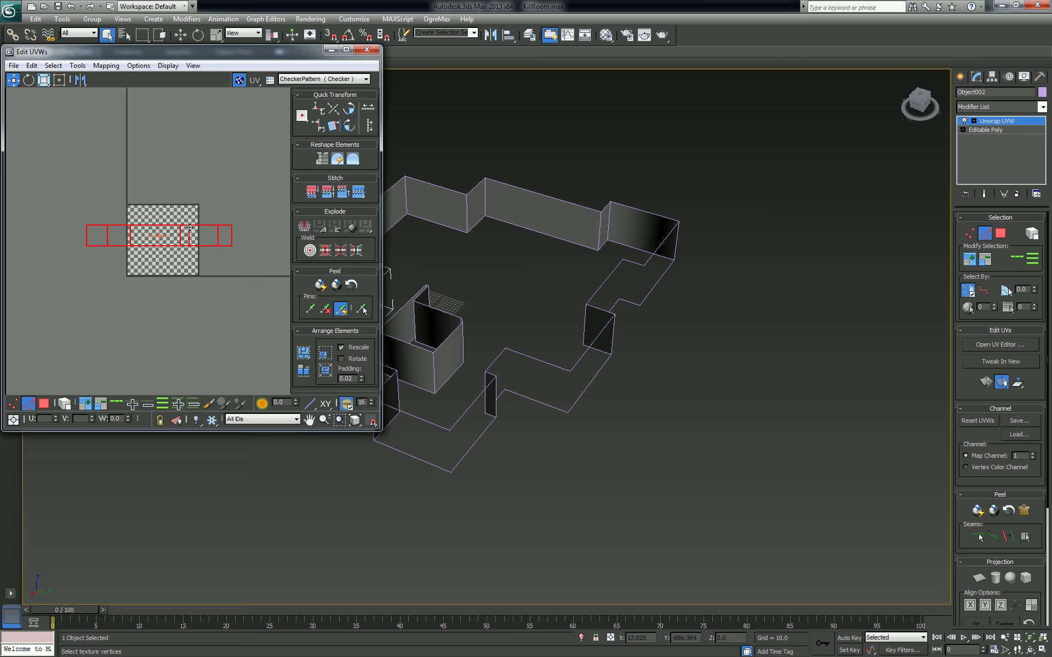
click(44, 80)
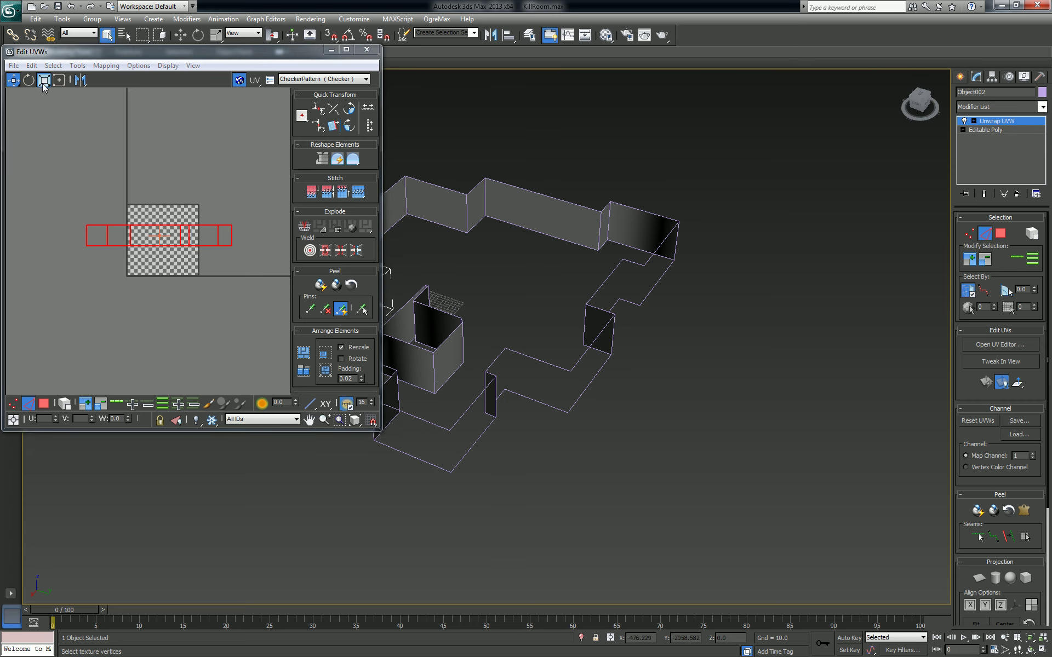
click(106, 226)
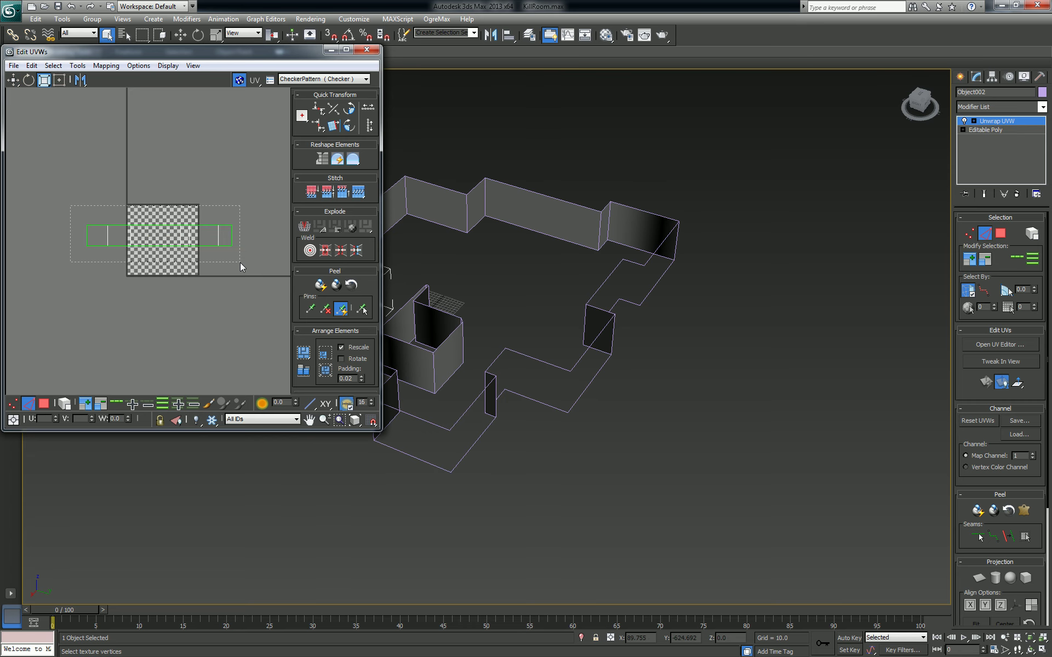
drag(240, 262, 223, 177)
right_click(129, 145)
click(140, 157)
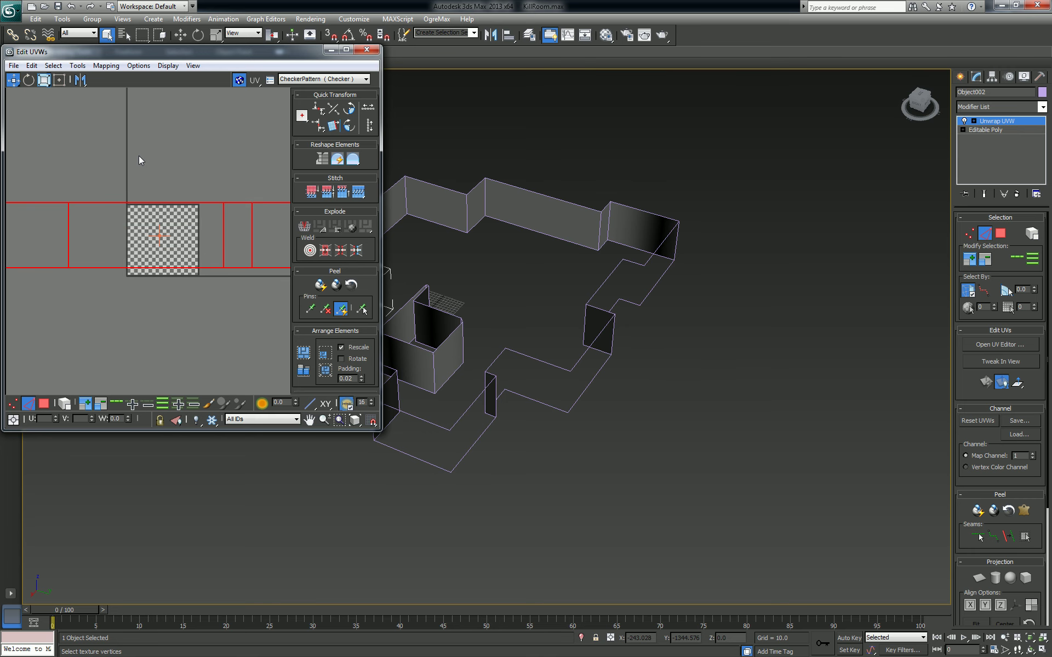
drag(223, 203, 222, 208)
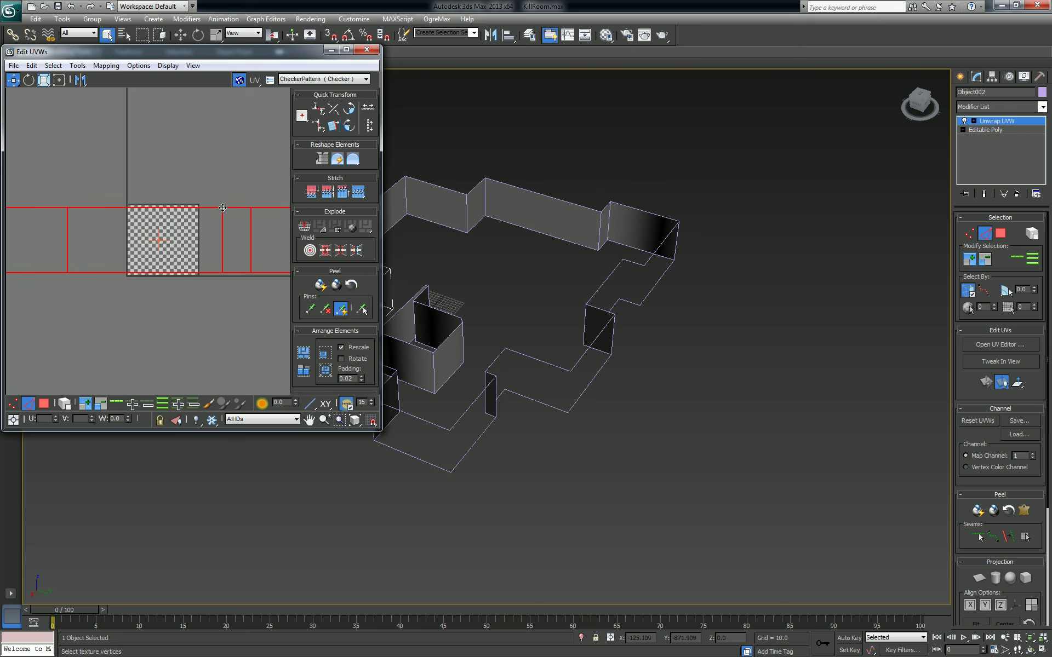
Close the UV editor, exit Object002's edge sub-object level and hide the object.
click(367, 49)
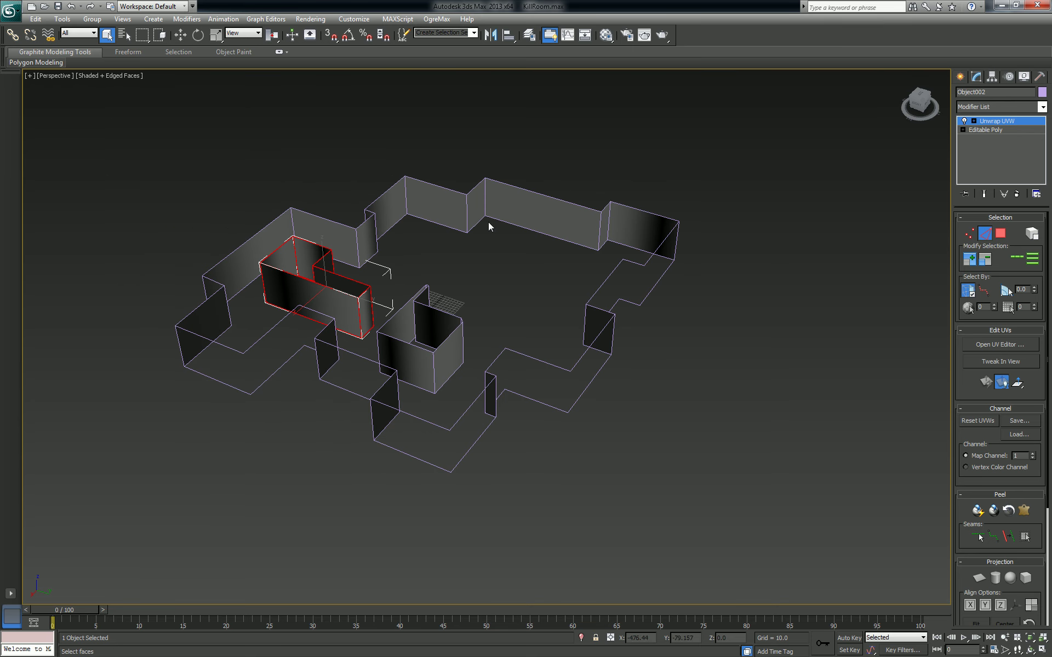
click(997, 122)
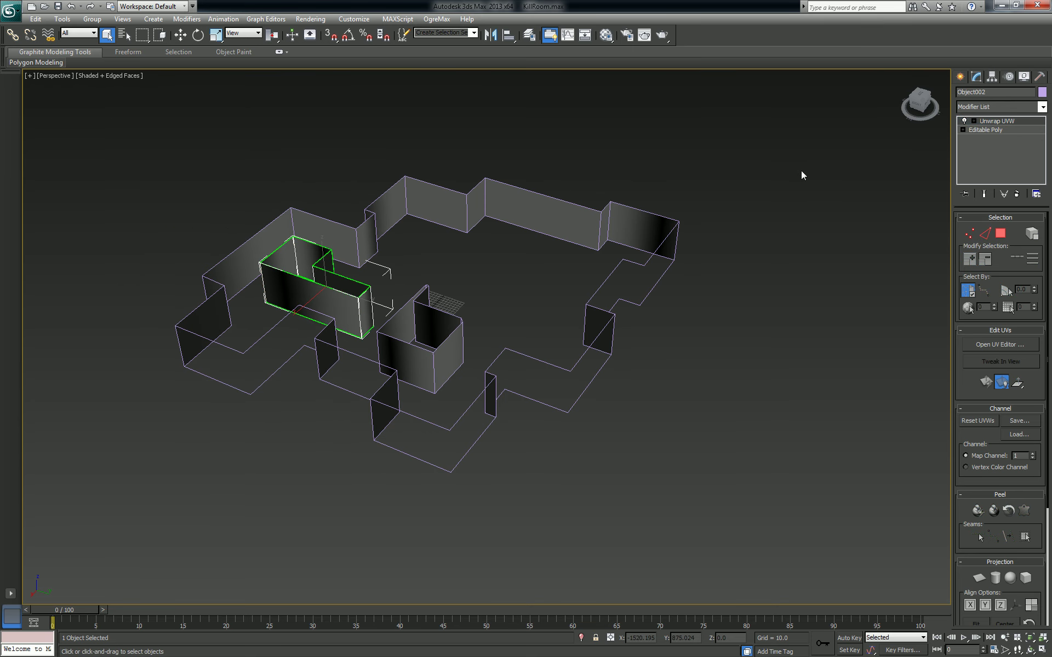
right_click(269, 290)
mouse_move(348, 389)
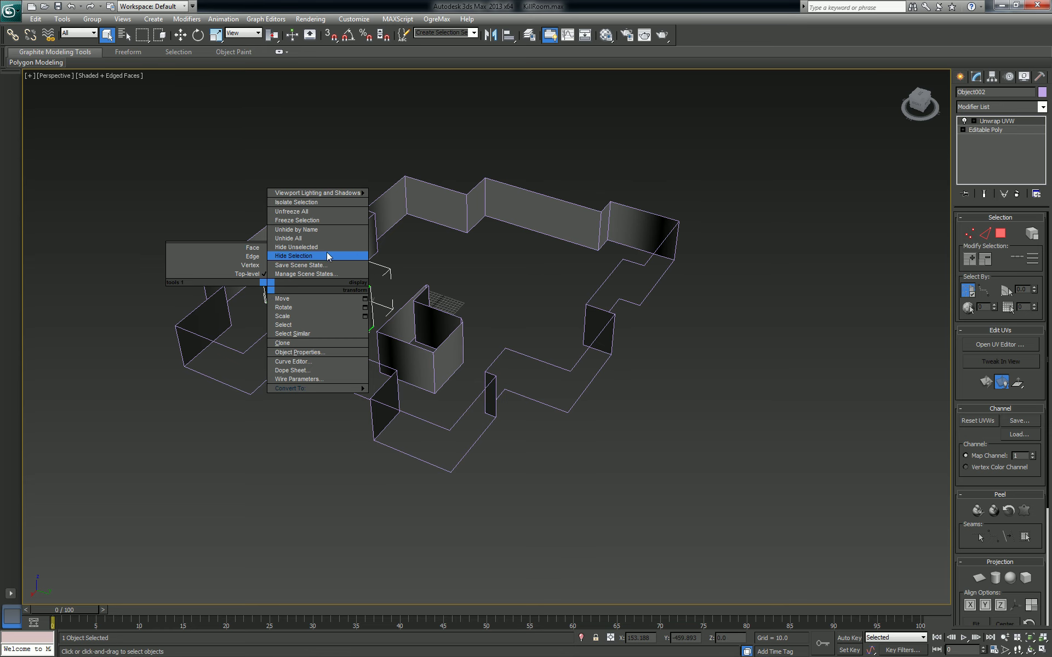
click(327, 256)
Select the wall block Object003, add an Unwrap UVW modifier to it and open its UV editor.
click(444, 368)
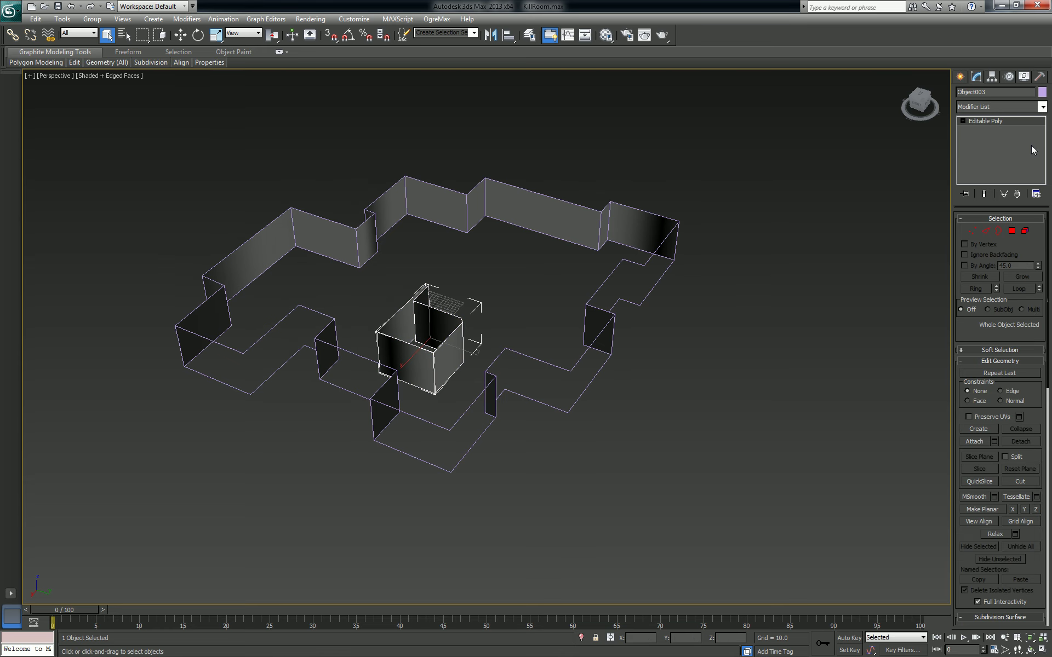
click(1042, 107)
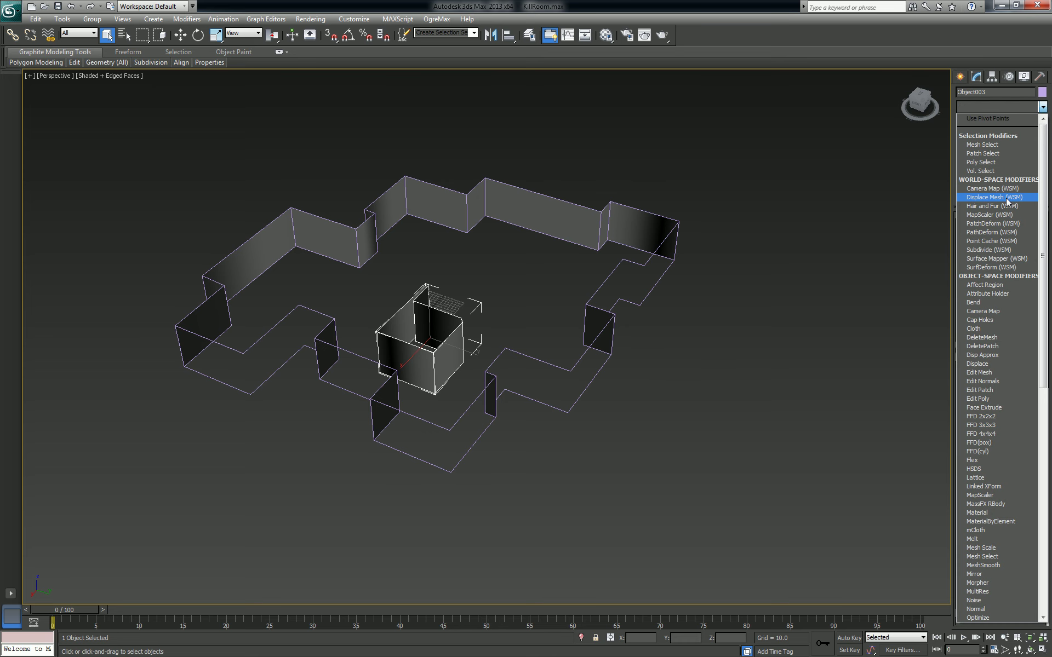
key(u)
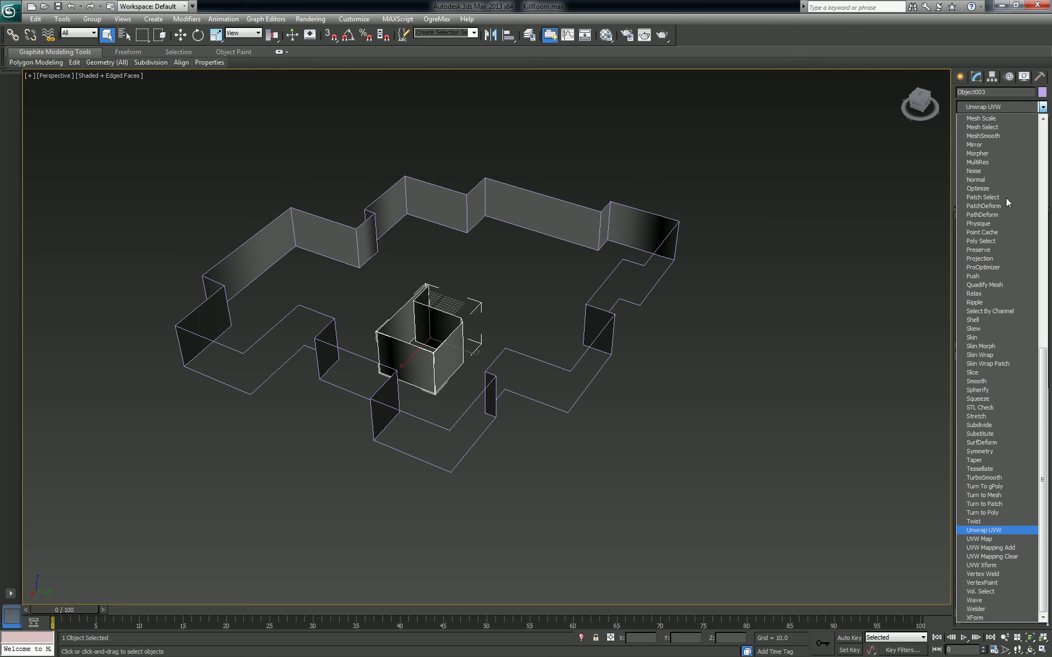
key(Return)
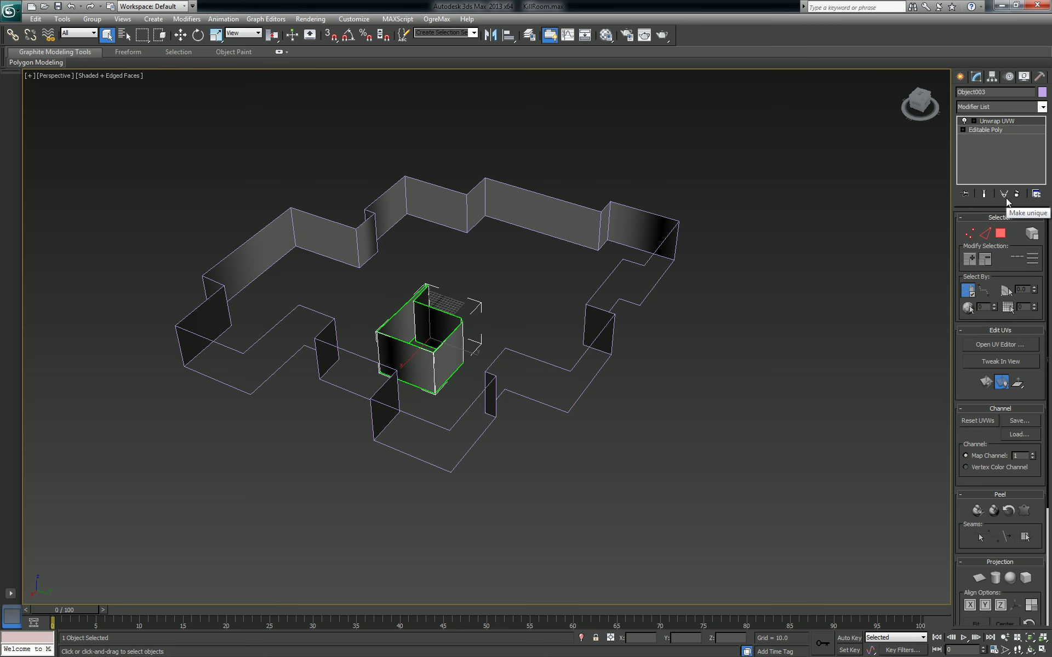
click(1013, 344)
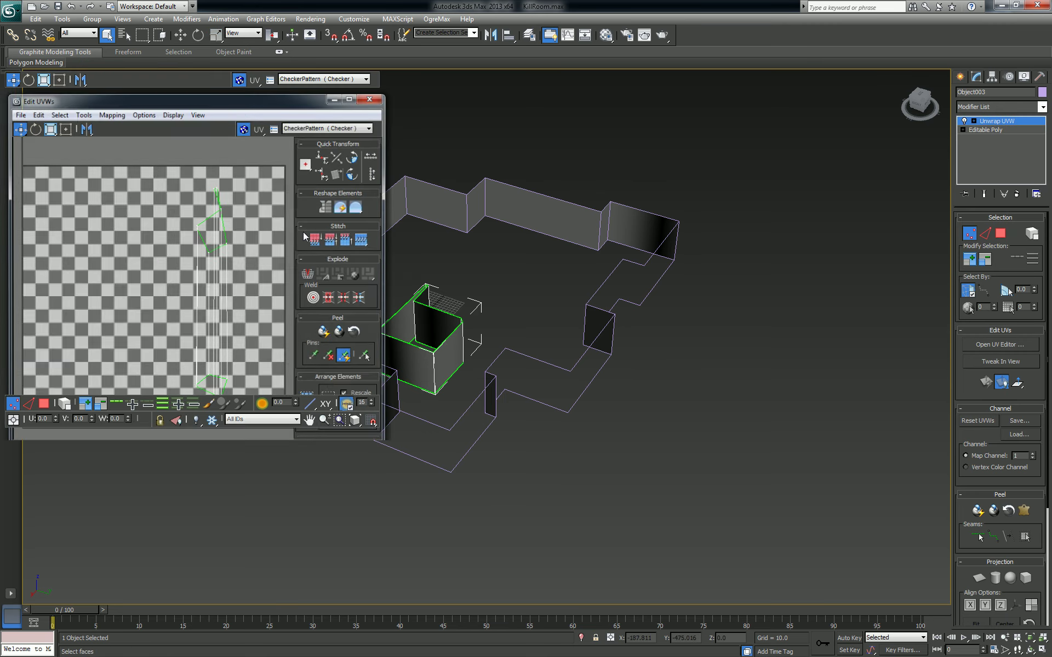
key(alt+Tab)
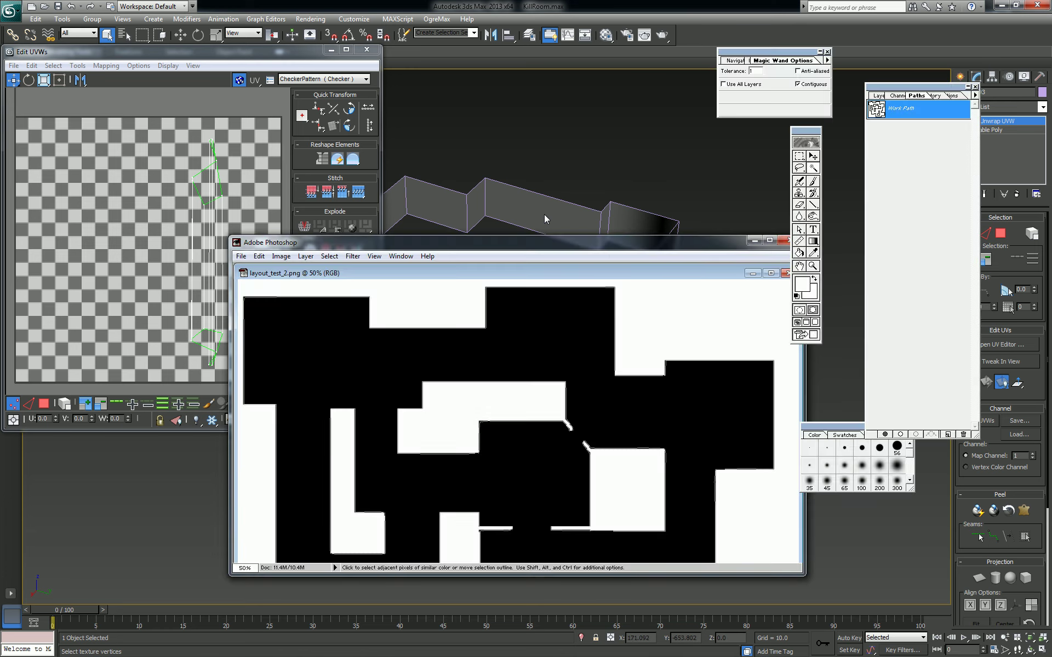
click(645, 123)
click(152, 211)
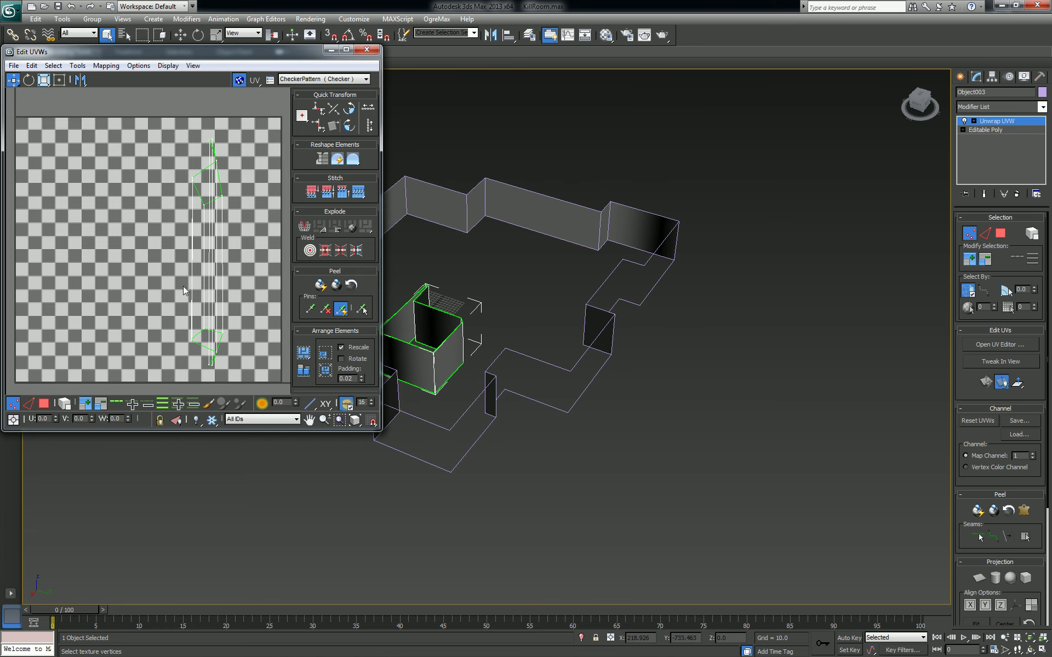
Select all of Object003's UV polygons and apply Flatten Mapping with the face angle threshold reset to its minimum.
click(44, 406)
click(164, 248)
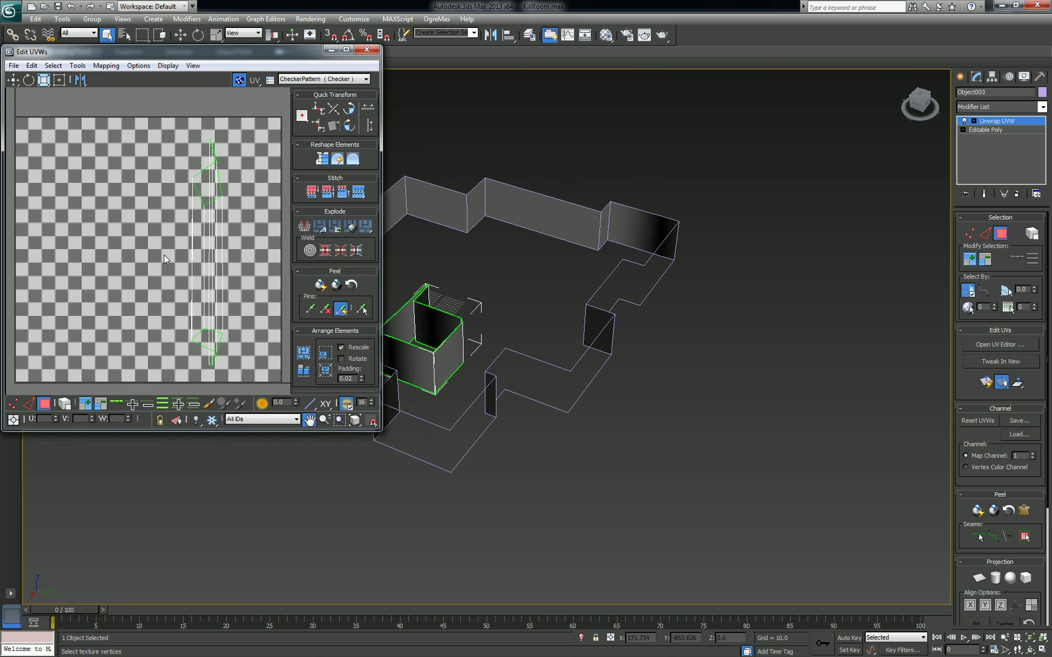
scroll(163, 255, down, 3)
key(ctrl+a)
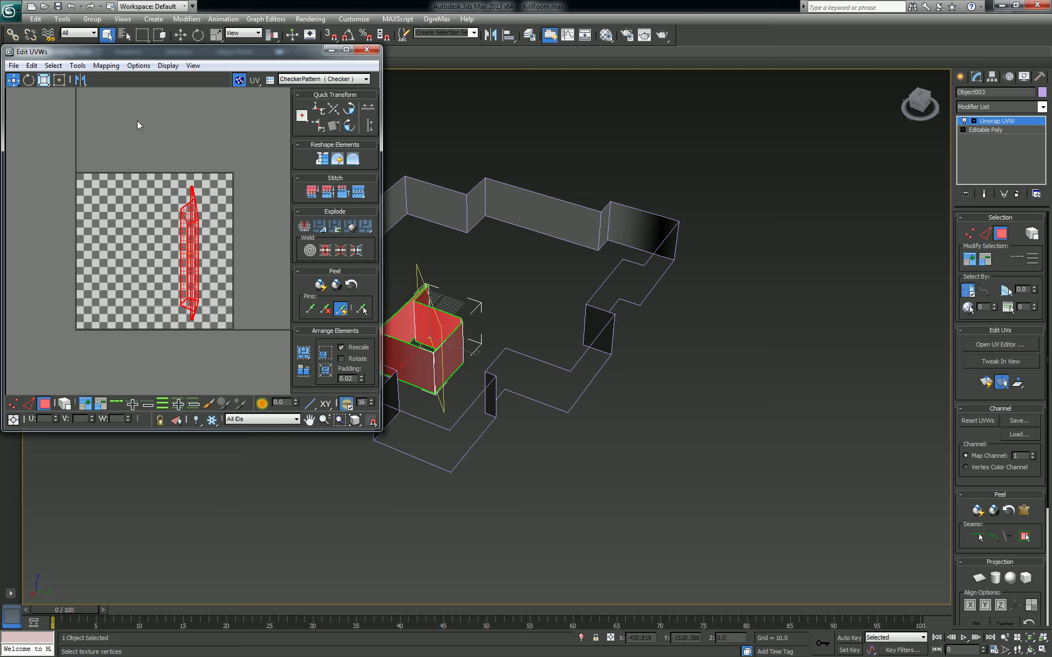
click(102, 67)
click(118, 76)
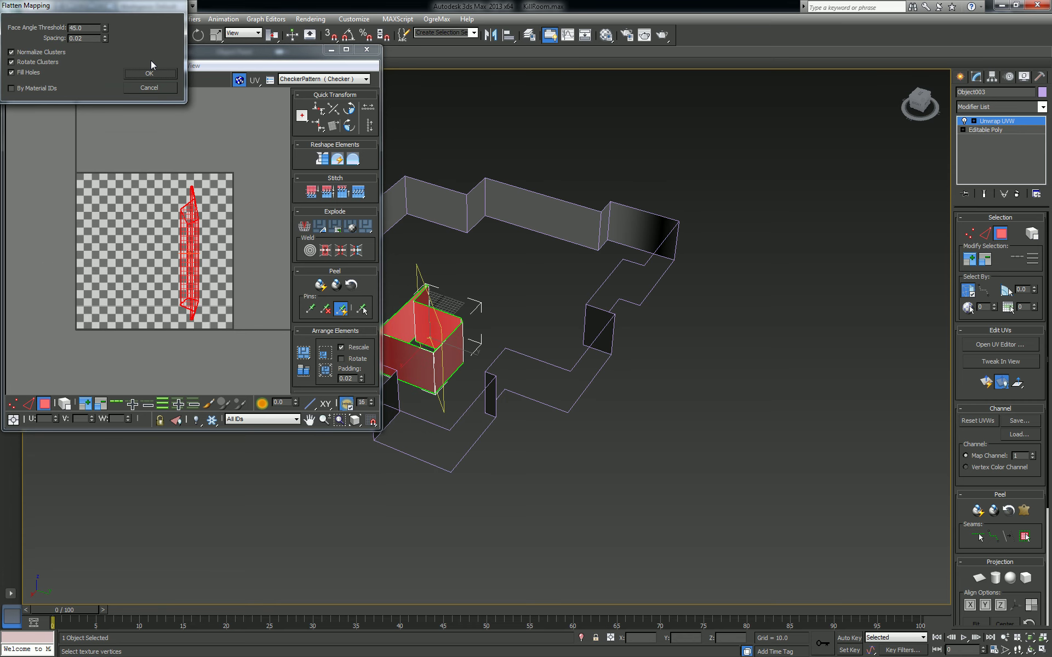
right_click(105, 29)
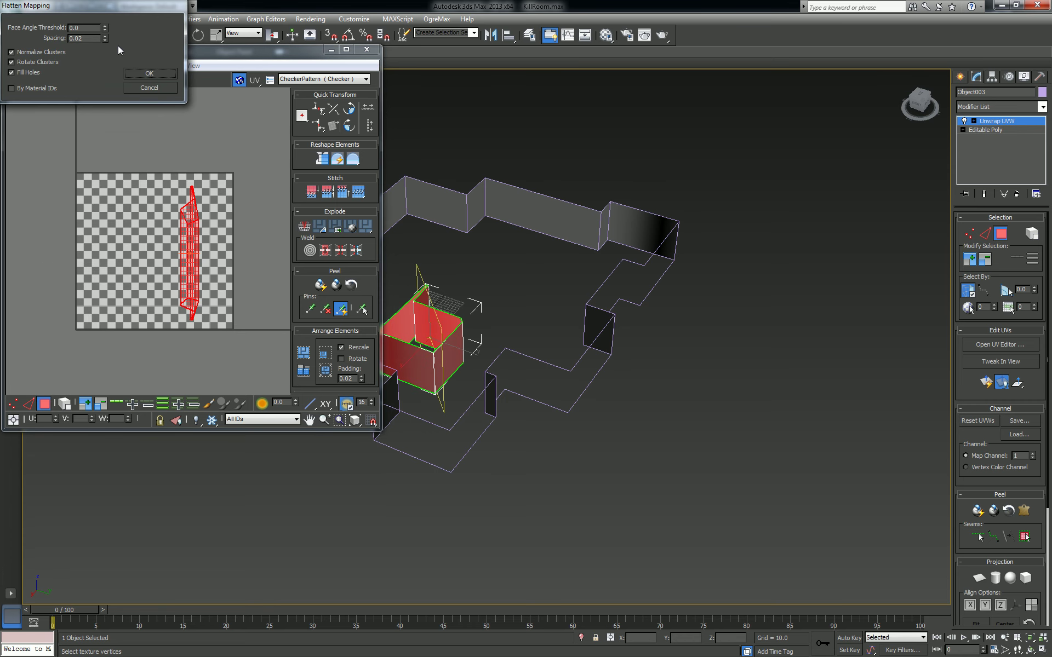
click(144, 75)
Move Object003's widest flattened wall piece out of the UV square to the empty area below it.
click(129, 268)
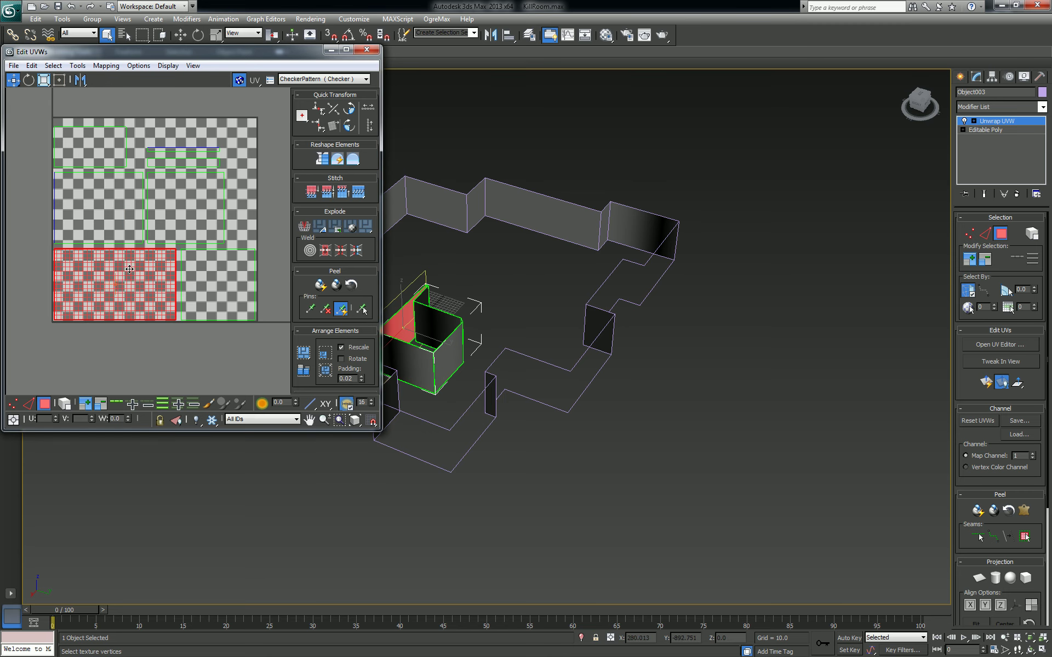
drag(129, 269, 134, 344)
middle_drag(264, 372, 255, 295)
scroll(206, 322, up, 1)
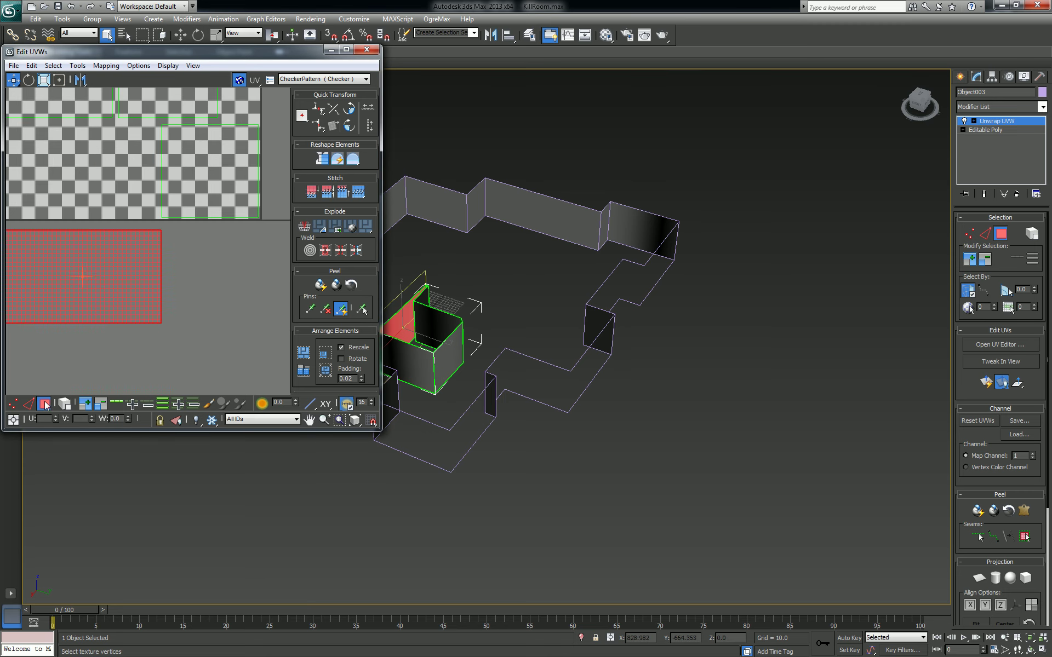
In edge mode, stitch Object003's neighbouring wall pieces onto the right end of the large UV piece.
click(32, 405)
click(159, 250)
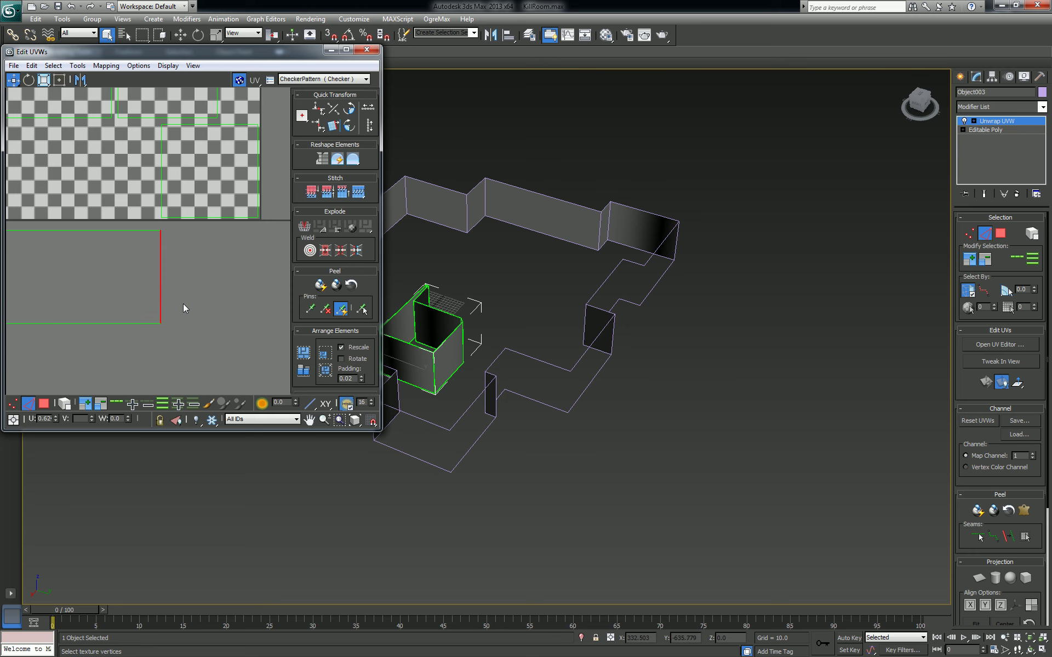
scroll(182, 296, down, 4)
click(237, 284)
key(s)
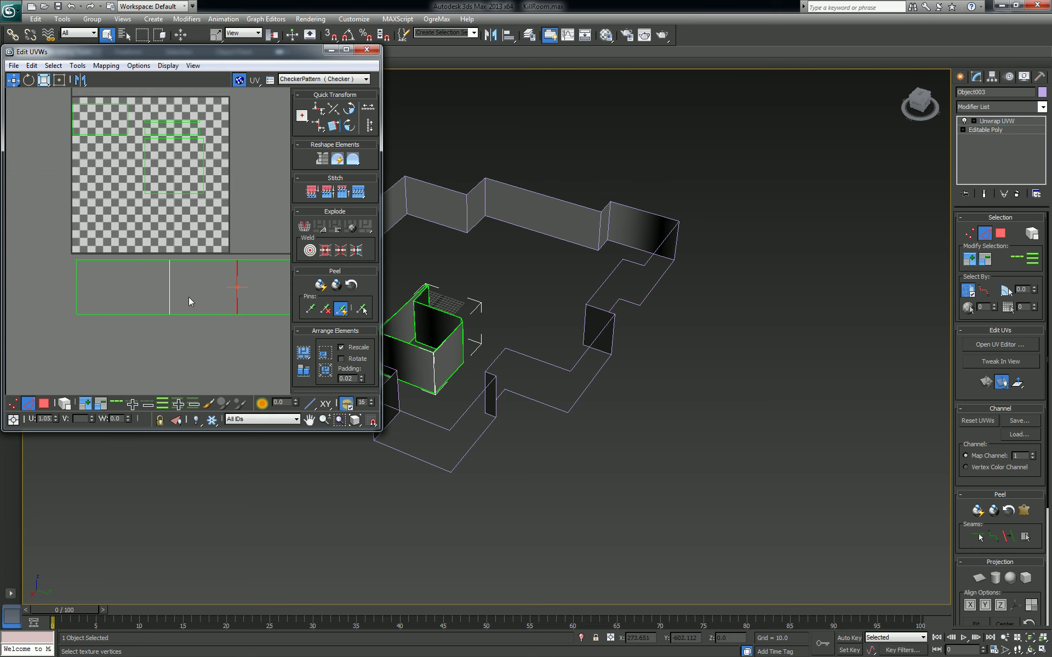
Stitch Object003's remaining wall pieces one after another onto the left end of its UV strip.
click(76, 293)
key(s)
middle_drag(103, 309, 136, 312)
click(107, 298)
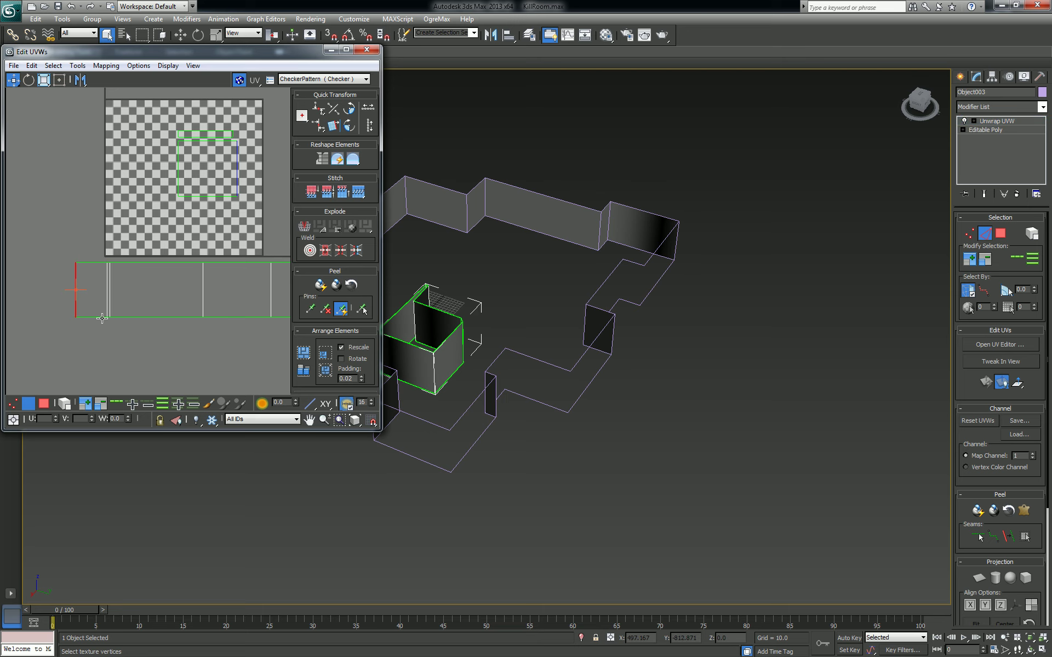
key(ctrl+shift+s)
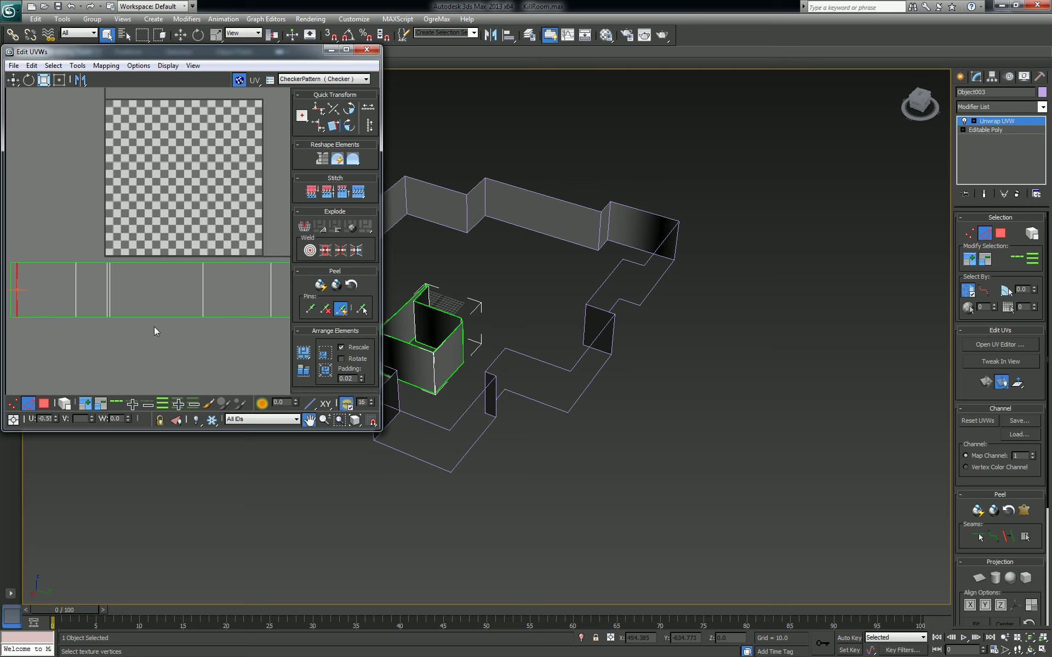
Move Object003's complete UV strip over the UV square and scale it uniformly to nearly the square's height.
scroll(154, 326, down, 4)
key(ctrl+a)
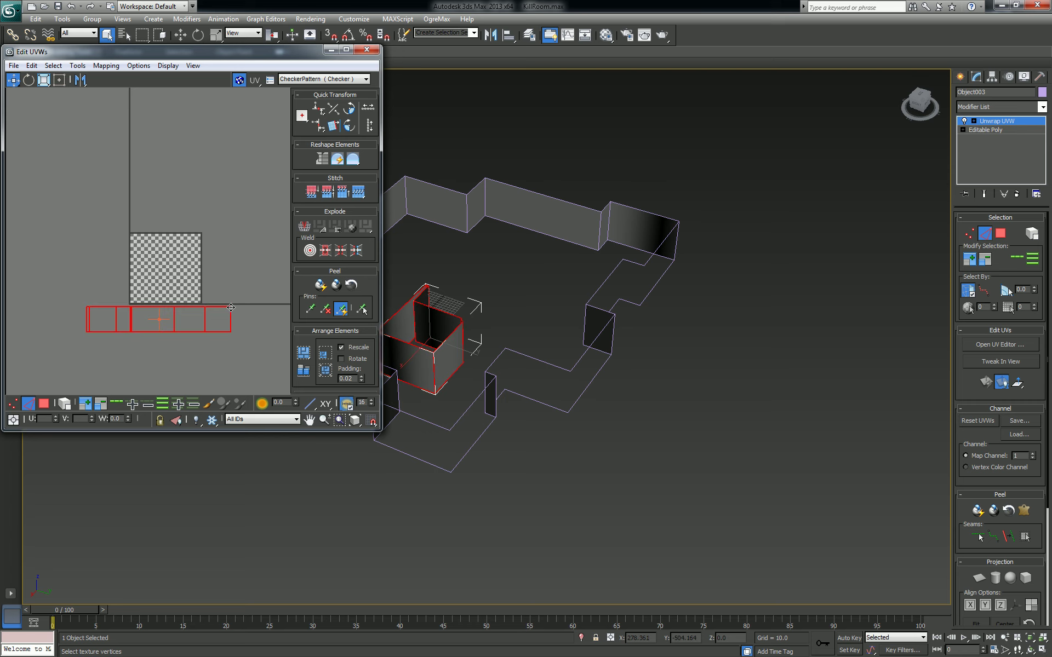
drag(231, 309, 241, 250)
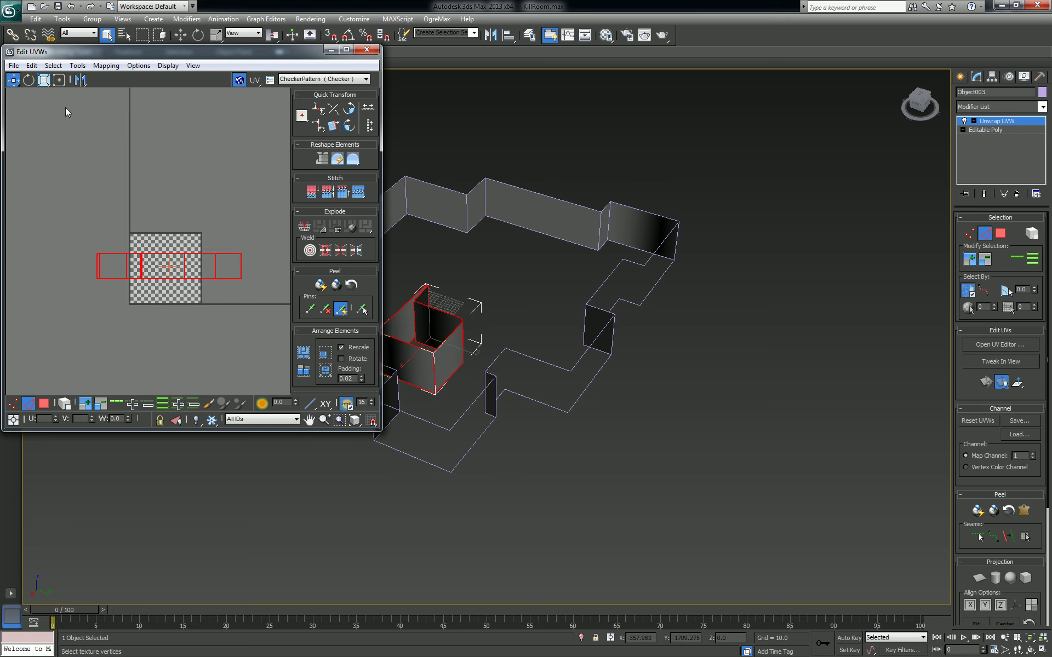
click(44, 79)
drag(140, 256, 157, 212)
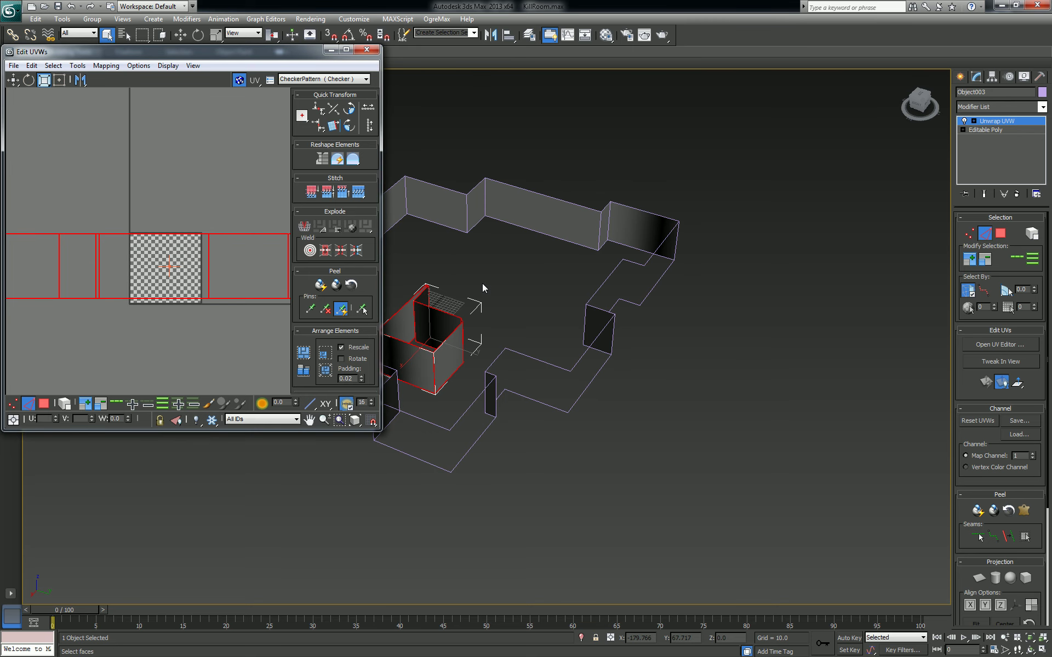
Close the UV editor, leave Object003's edge sub-object mode and hide the finished block.
click(366, 49)
right_click(428, 338)
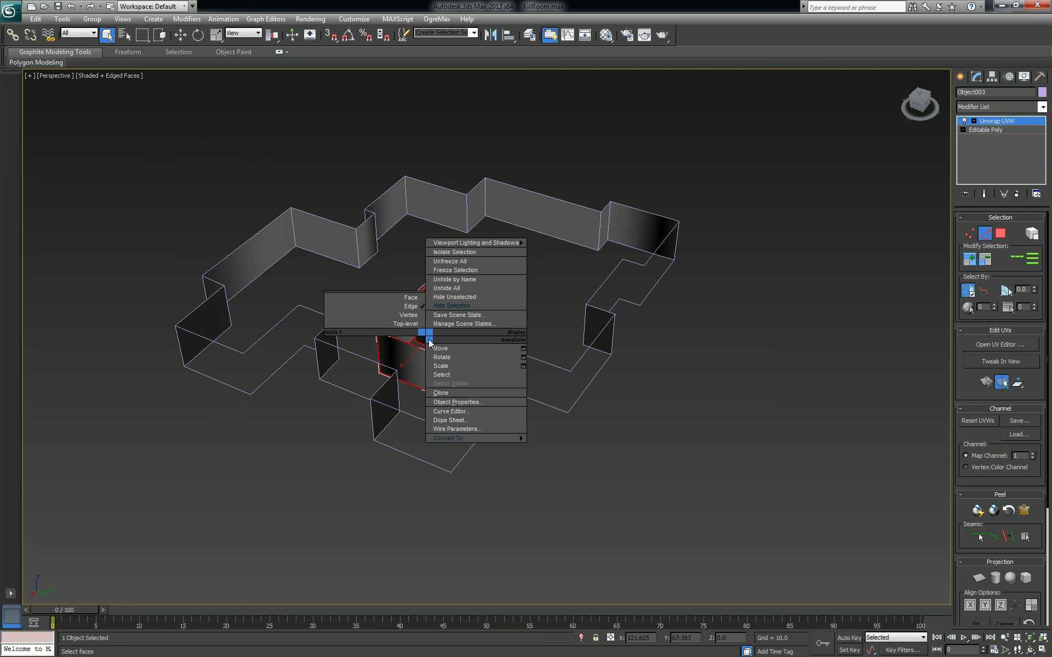
mouse_move(479, 439)
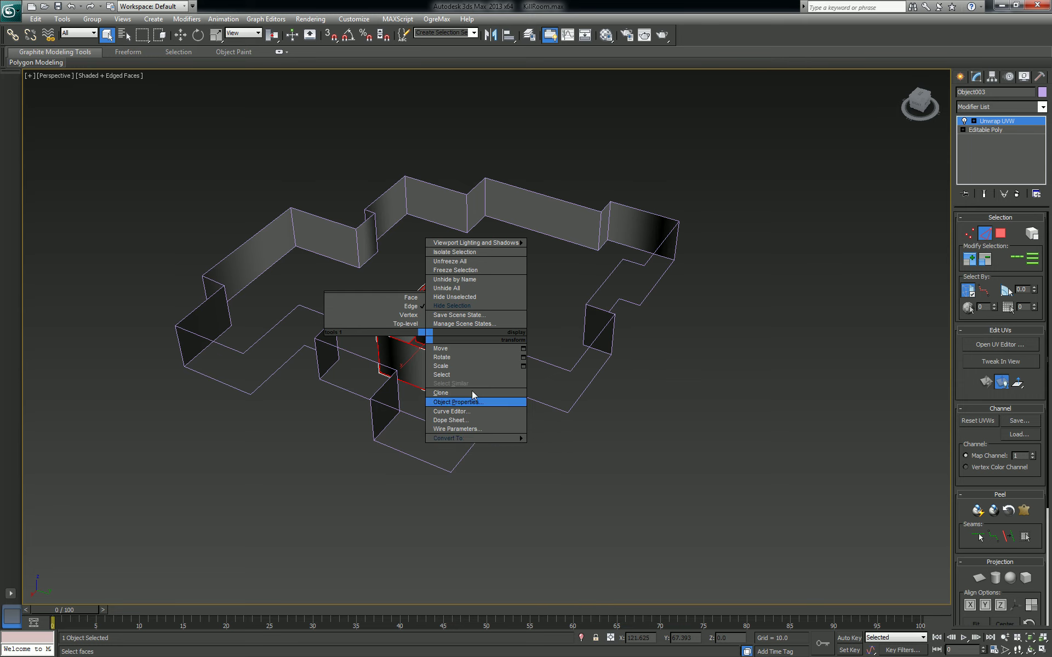
right_click(462, 305)
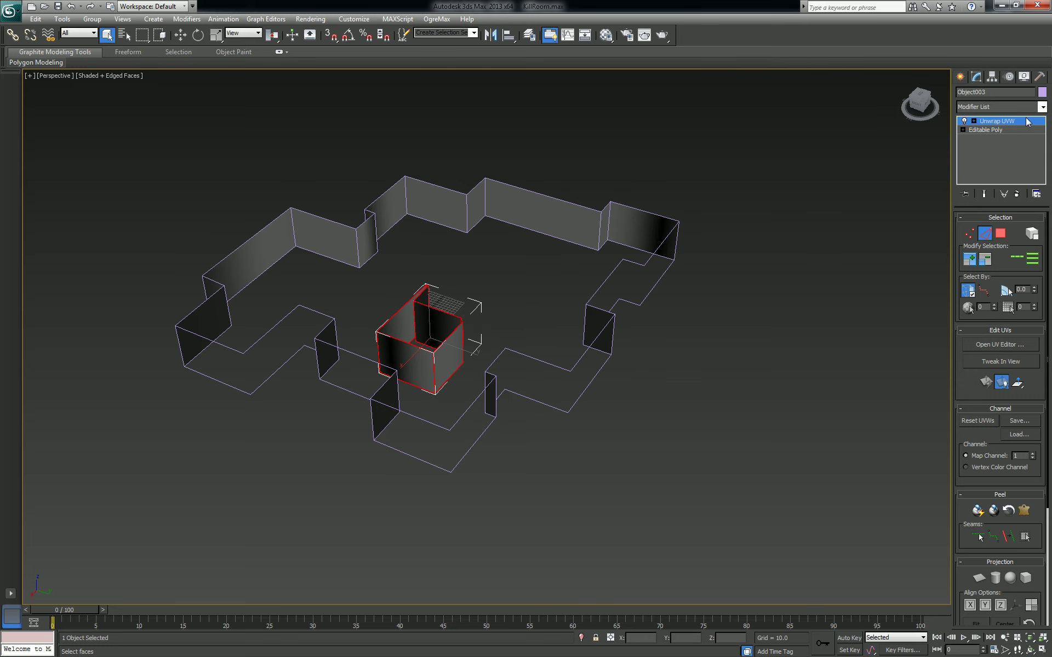
key(ctrl+b)
right_click(481, 281)
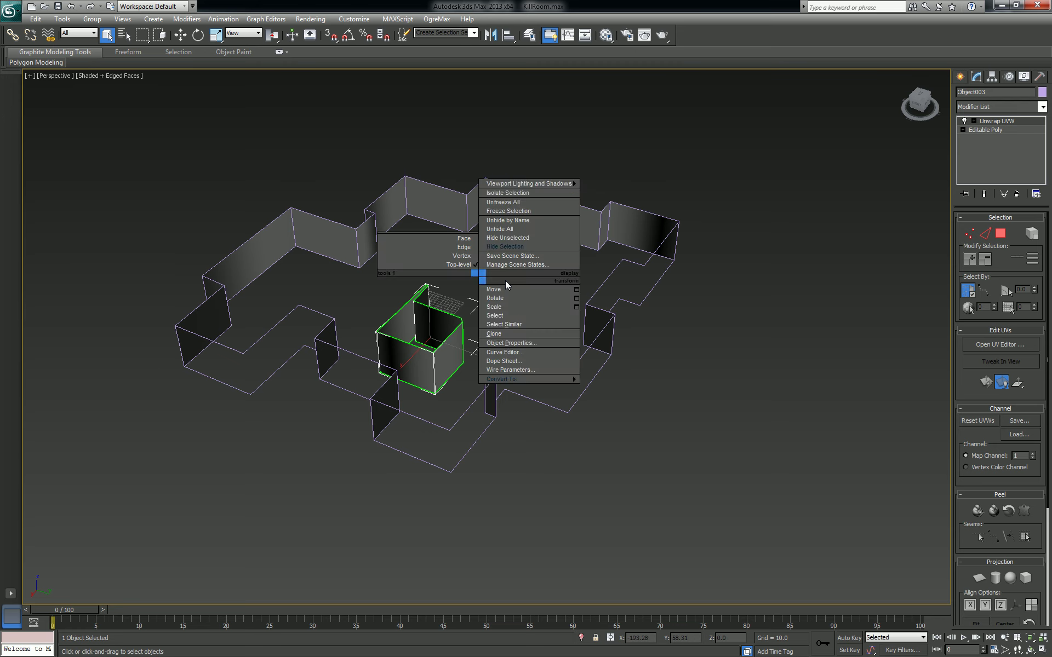
click(504, 246)
Select the outer wall object Shape1, add an Unwrap UVW modifier and open its UV editor.
click(626, 307)
alt+middle_drag(627, 307, 807, 254)
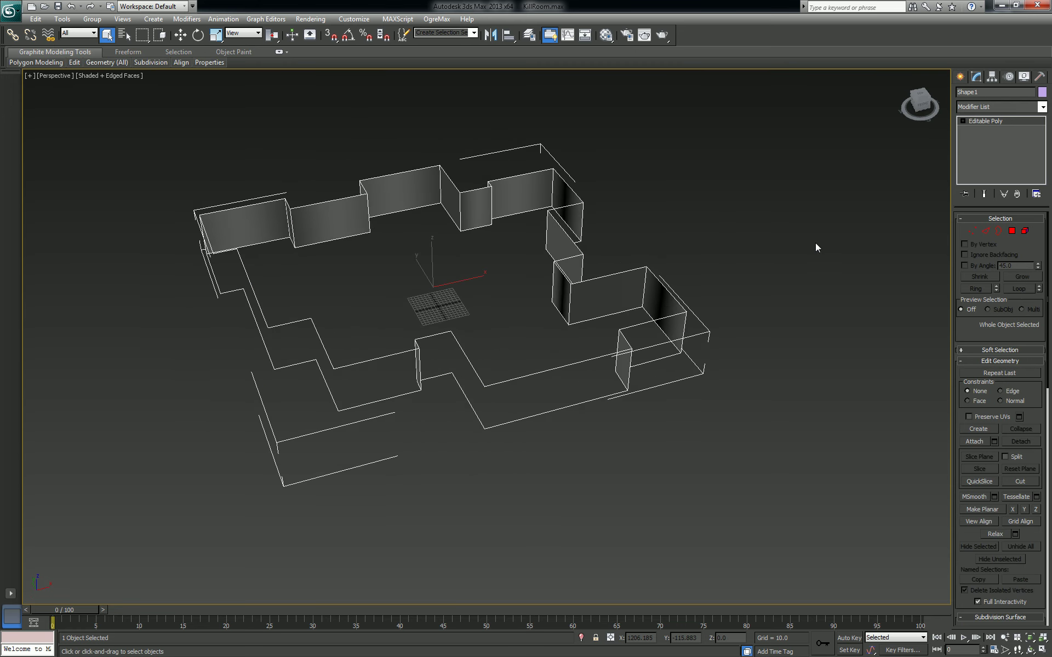
click(1042, 106)
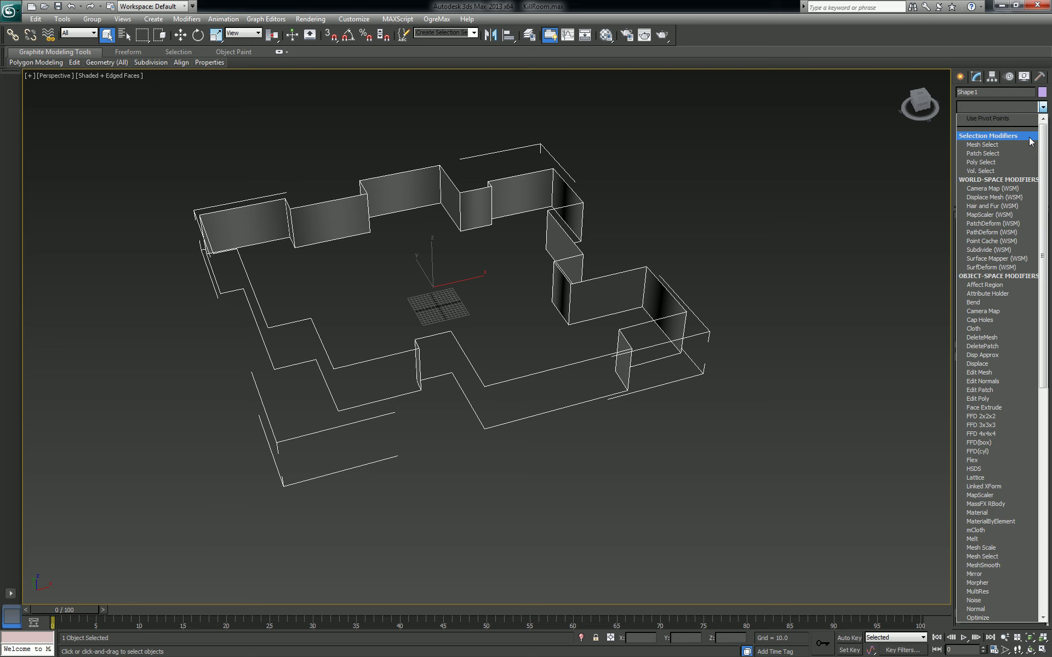
scroll(986, 513, down, 16)
click(985, 513)
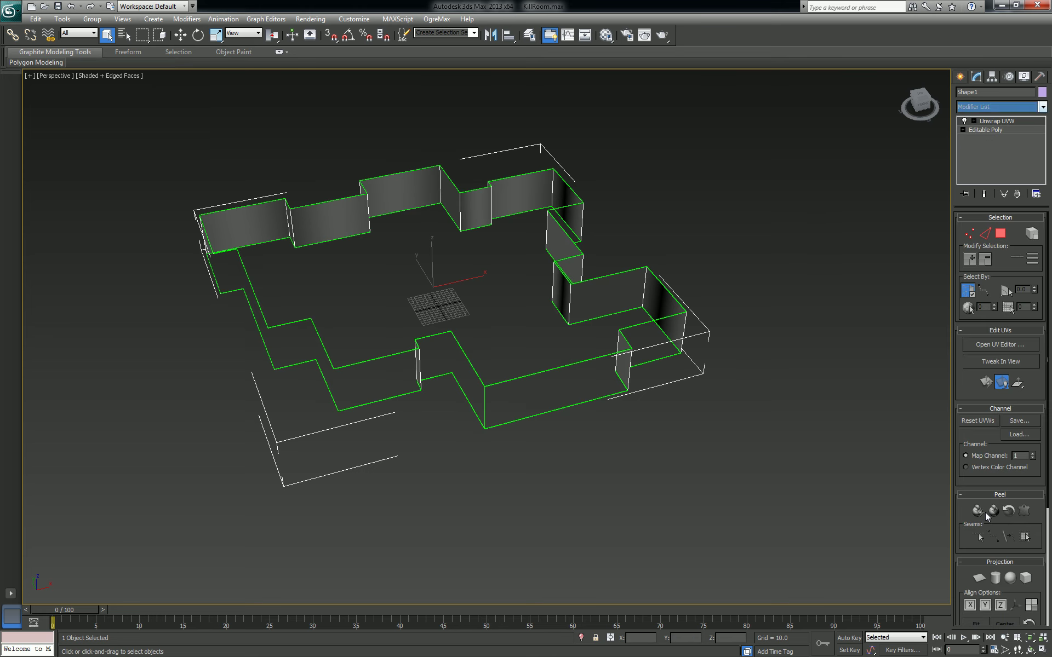
click(1017, 346)
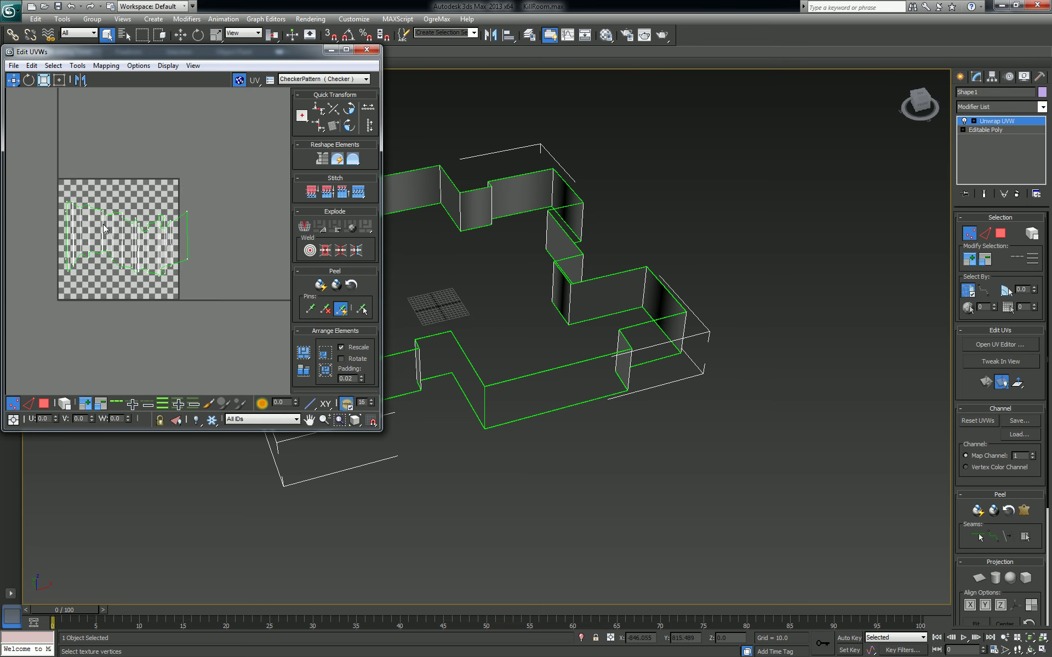
Select all of Shape1's UV polygons and apply Flatten Mapping with a 45.0 face angle threshold and 0.02 spacing.
click(44, 404)
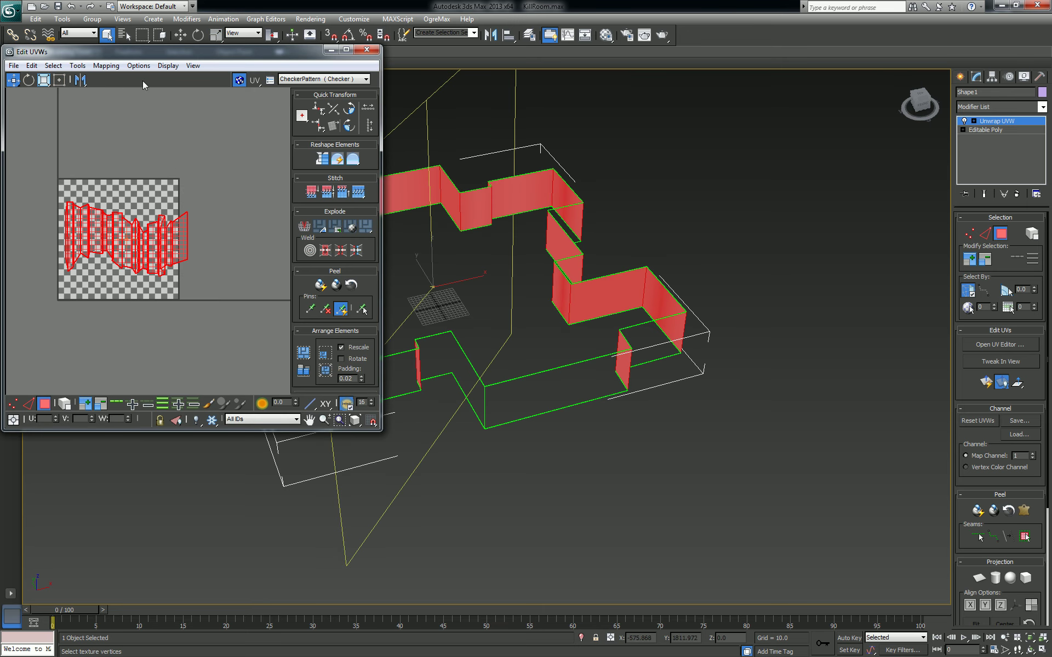
click(106, 65)
click(123, 78)
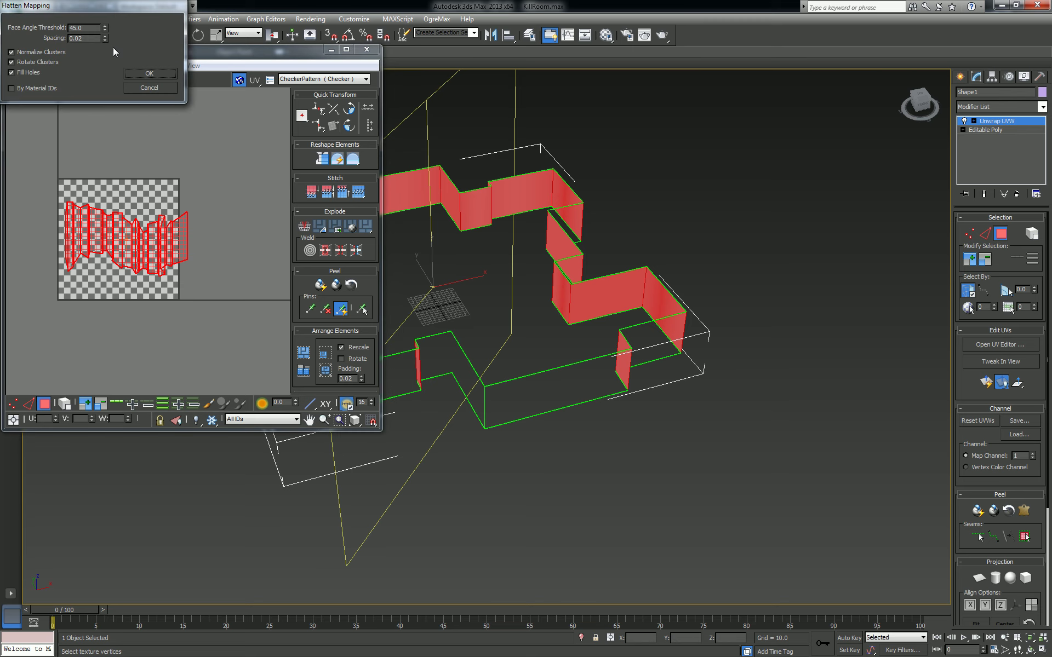
click(164, 75)
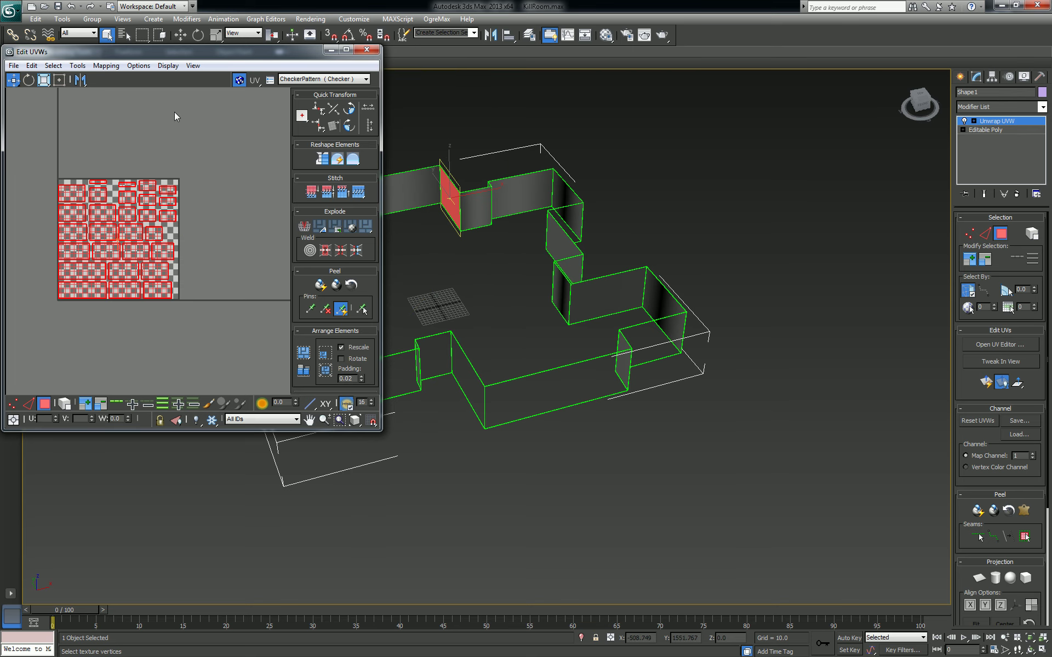
Hide the checker background and move the long back wall's UV piece out of the UV square to the empty area below.
click(239, 80)
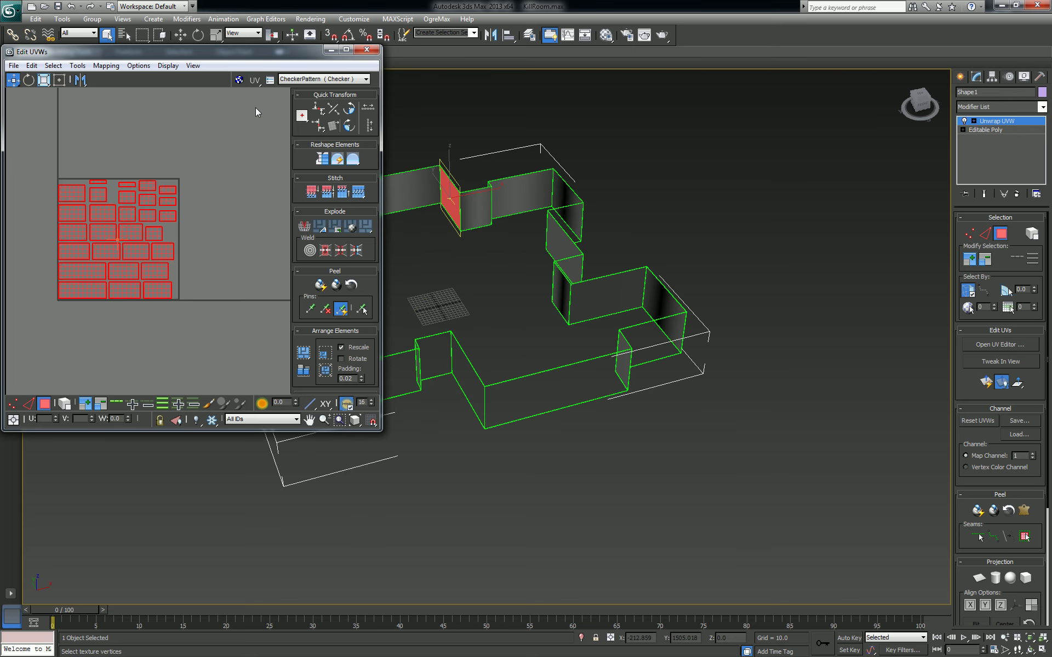
scroll(256, 121, up, 1)
middle_drag(239, 215, 251, 205)
scroll(252, 205, down, 1)
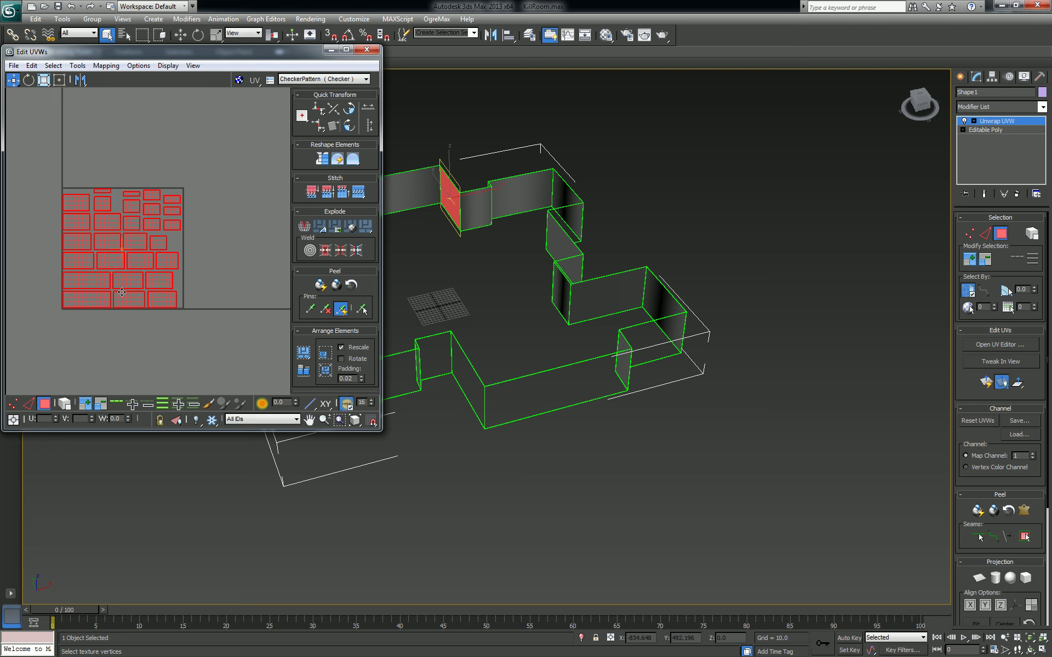
click(175, 337)
alt+middle_drag(555, 232, 504, 295)
click(603, 217)
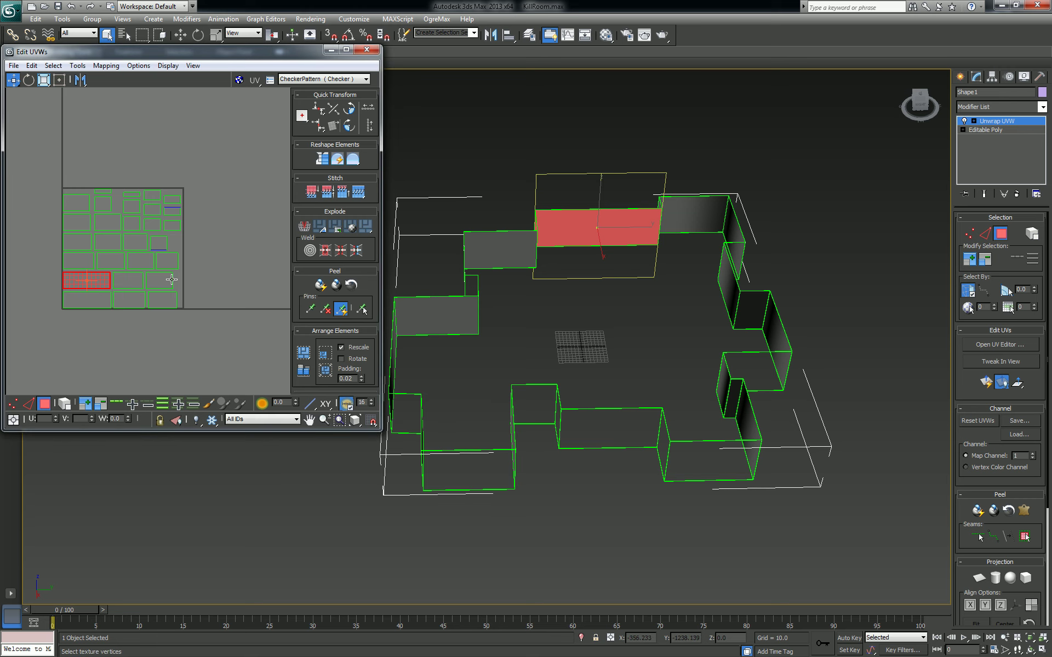
drag(105, 282, 108, 347)
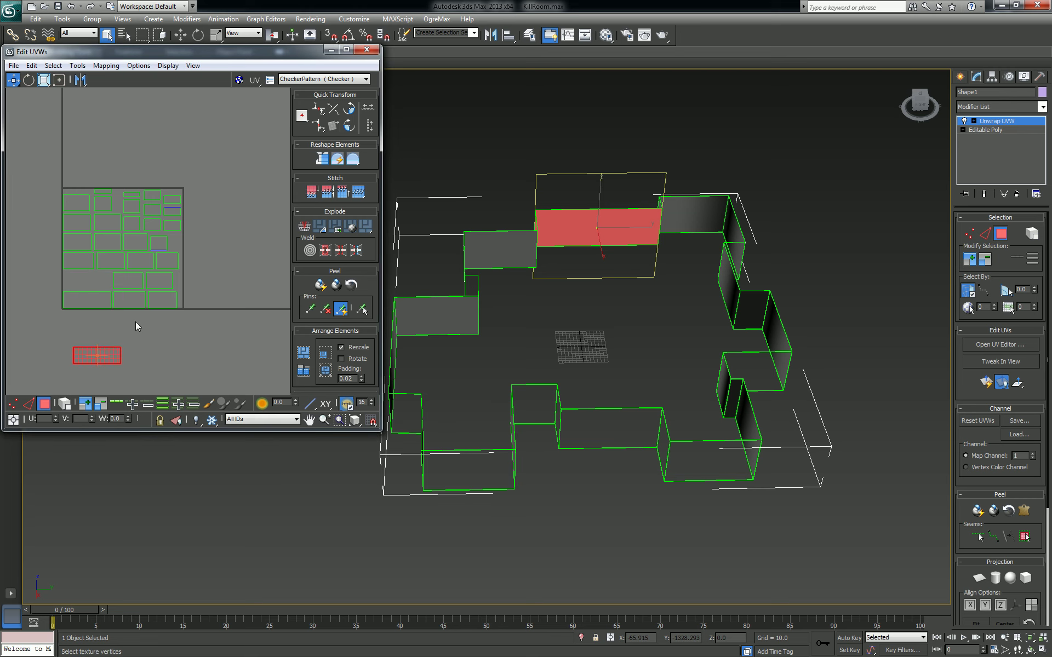
In edge mode, stitch Shape1's neighbouring wall pieces one after another onto the right end of the separated UV piece.
click(29, 402)
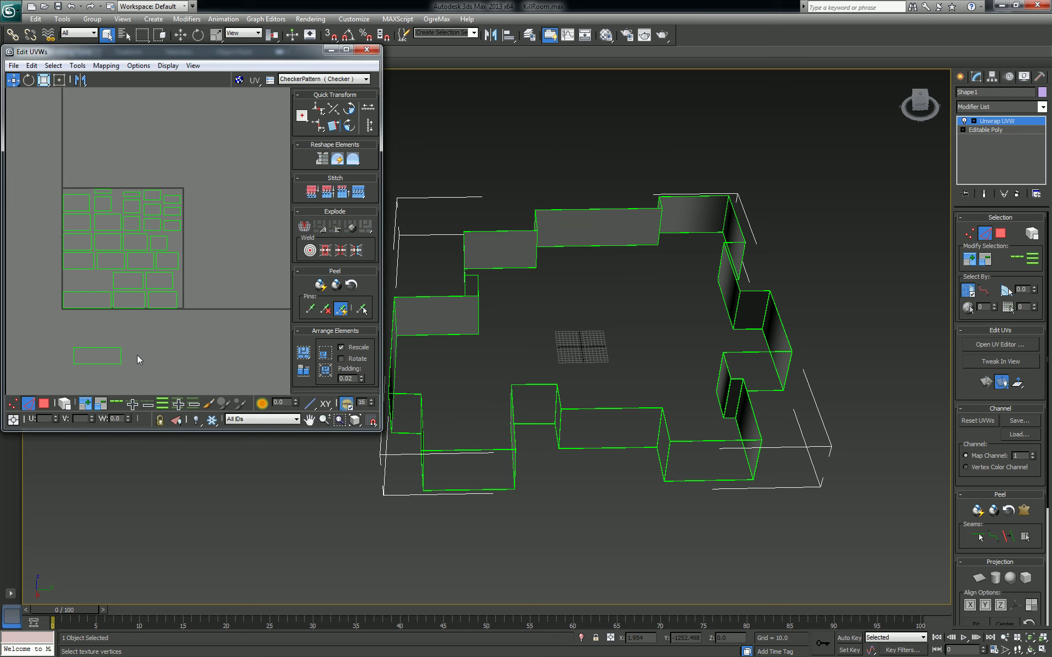
click(120, 356)
drag(120, 356, 134, 356)
click(134, 355)
key(s)
click(161, 356)
key(s)
click(188, 359)
key(s)
click(192, 355)
key(s)
drag(198, 363, 209, 363)
Stitch a series of adjoining wall pieces onto the left end of Shape1's UV strip.
click(74, 356)
key(s)
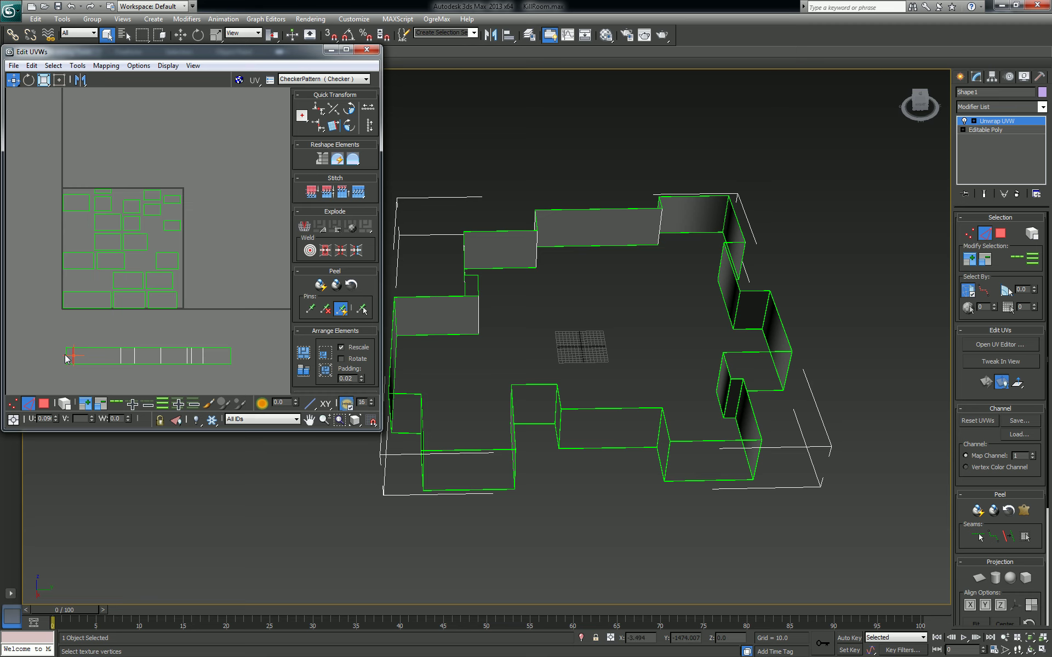
click(66, 357)
key(s)
drag(46, 348, 52, 358)
key(ctrl+z)
key(s)
middle_drag(74, 330, 139, 303)
key(s)
drag(78, 329, 30, 328)
key(s)
key(s)
middle_drag(61, 352, 122, 349)
drag(95, 326, 44, 324)
Extend the right end of Shape1's UV strip by stitching on further adjoining wall pieces.
key(s)
key(s)
middle_drag(173, 354, 97, 351)
scroll(139, 328, down, 3)
mouse_move(227, 325)
mouse_down()
mouse_move(215, 327)
mouse_move(247, 329)
mouse_up()
key(s)
click(232, 320)
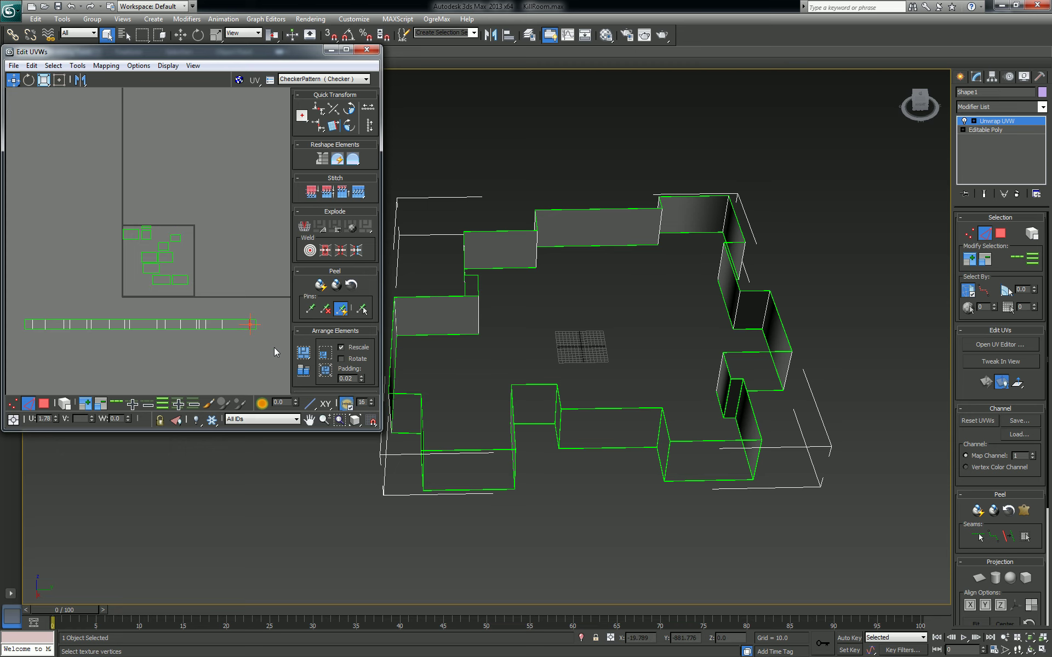
click(256, 327)
key(s)
Stitch all of Shape1's wall pieces still in the UV square onto the left end of the long strip.
middle_drag(37, 334, 86, 327)
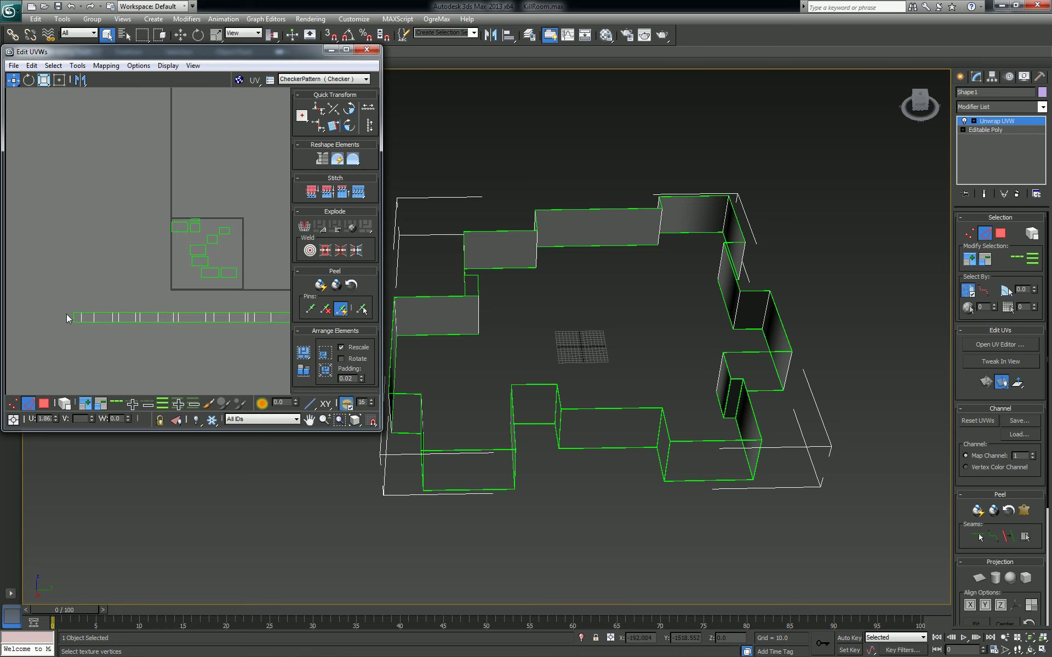
drag(67, 311, 75, 328)
click(71, 318)
key(s)
key(ctrl+shift+s)
click(41, 319)
key(s)
middle_drag(78, 338, 126, 337)
key(ctrl+shift+s)
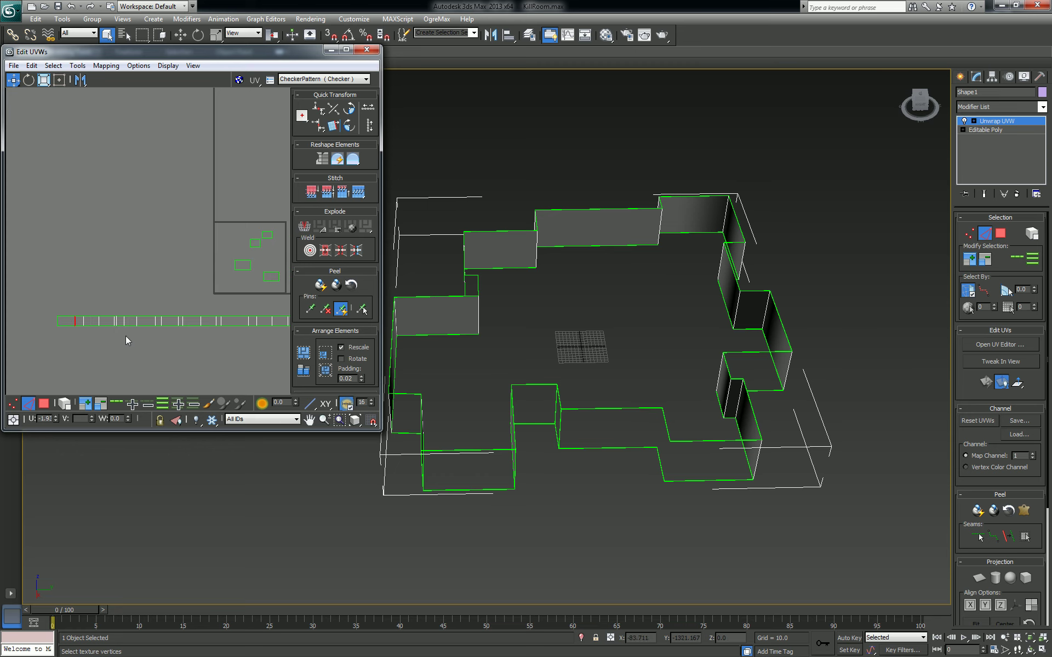
click(57, 321)
key(ctrl+shift+s)
key(ctrl+shift+s)
middle_drag(124, 318, 139, 315)
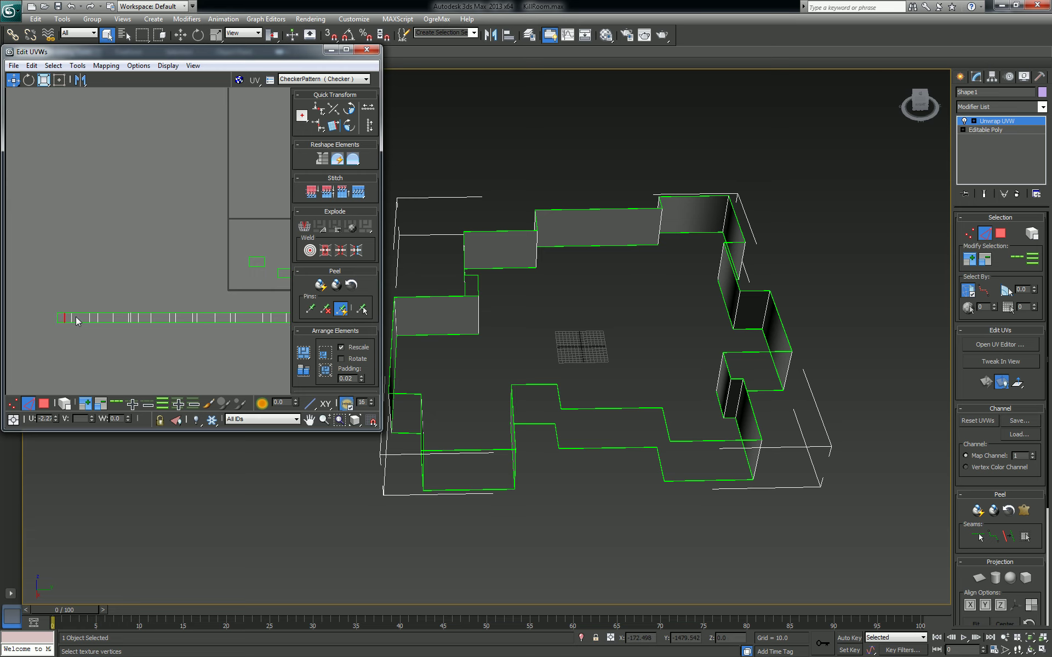
key(ctrl+shift+s)
click(42, 318)
key(ctrl+shift+s)
middle_drag(170, 306, 111, 305)
Move Shape1's entire UV strip over the UV square and scale it up uniformly to roughly the square's height.
scroll(116, 303, down, 3)
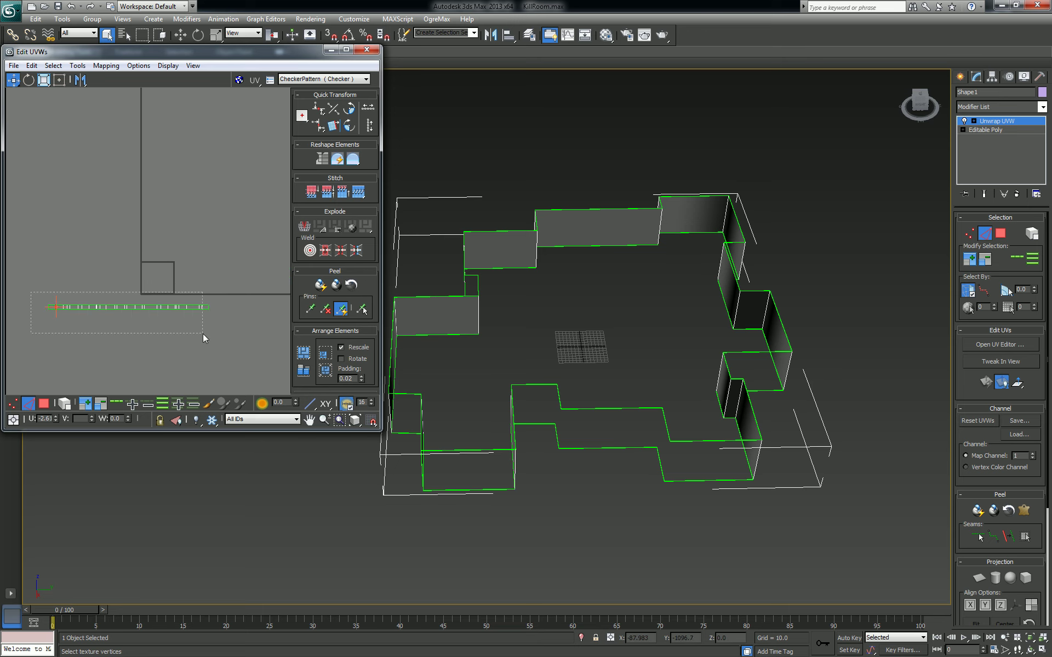
drag(203, 333, 232, 279)
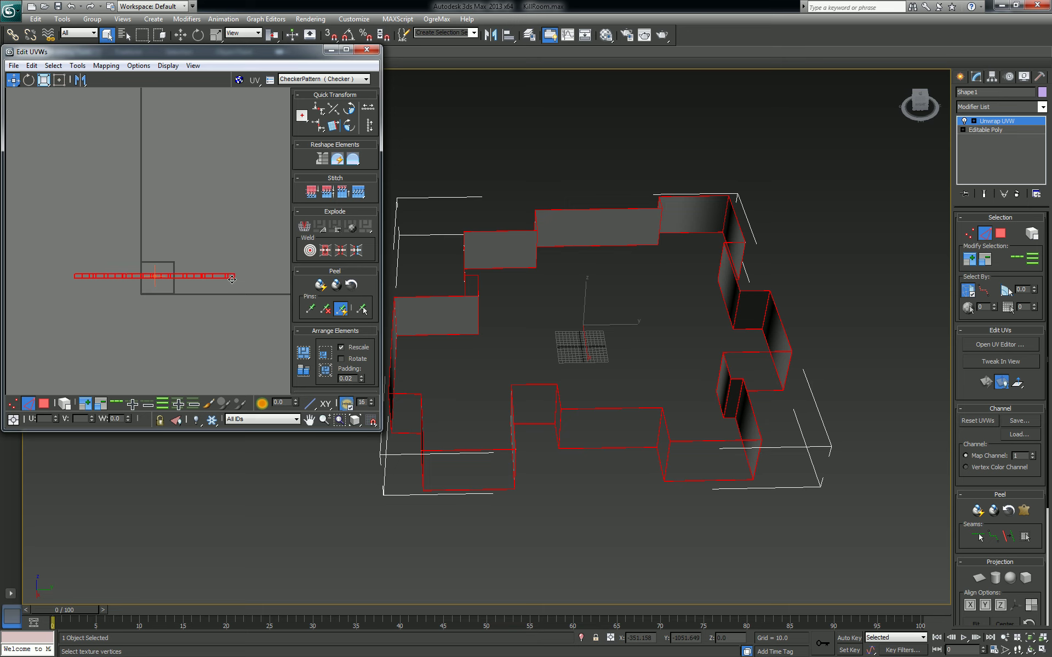
click(44, 80)
scroll(107, 159, up, 1)
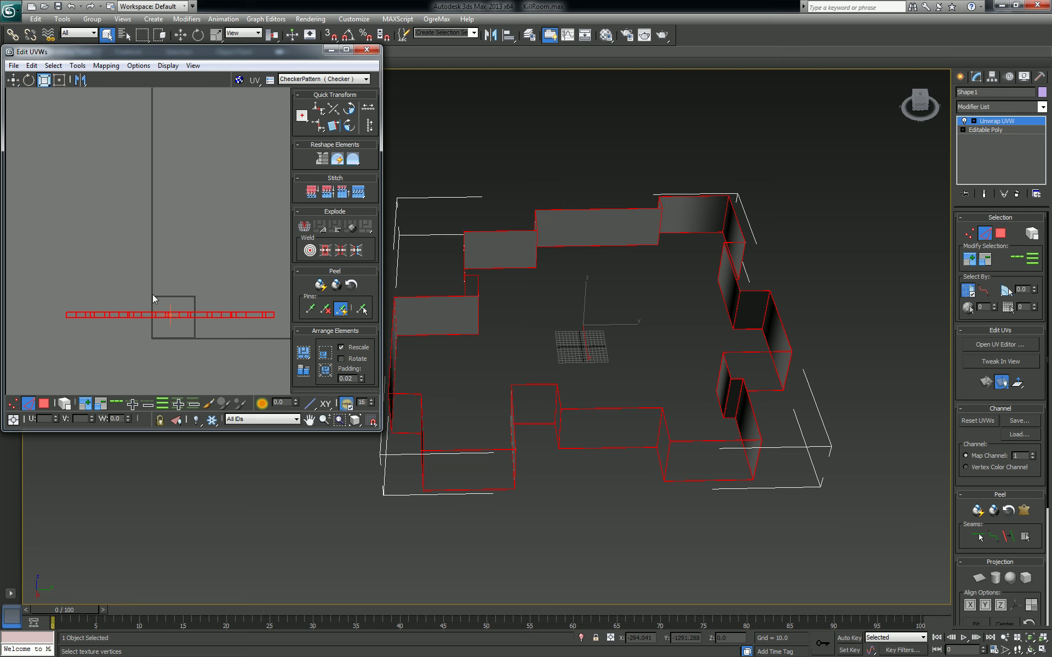
drag(170, 311, 232, 237)
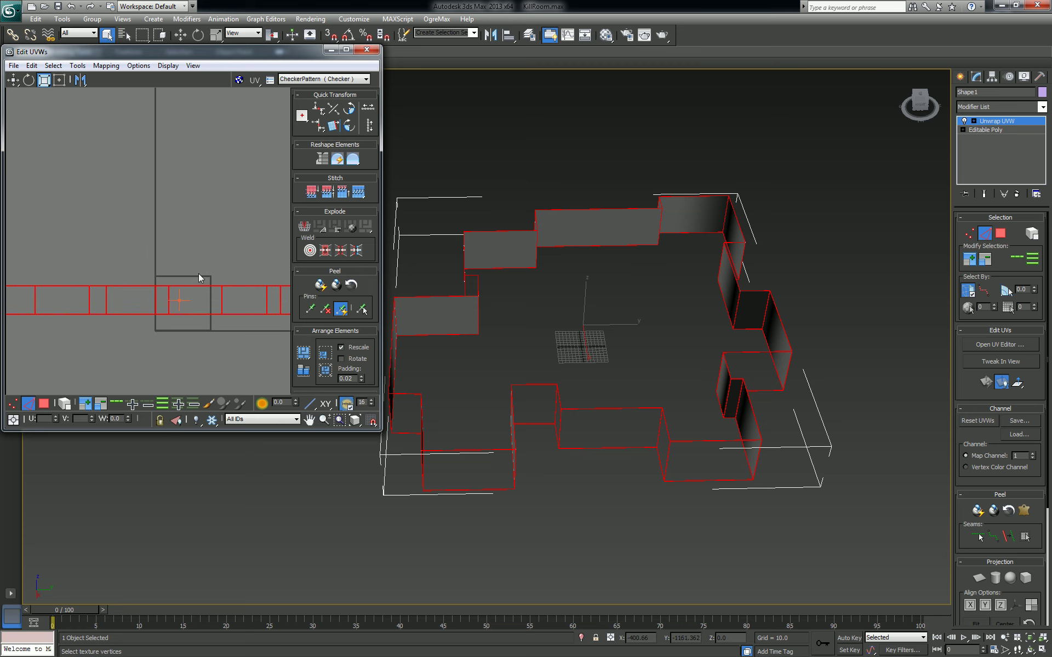
scroll(198, 274, up, 2)
drag(162, 292, 185, 271)
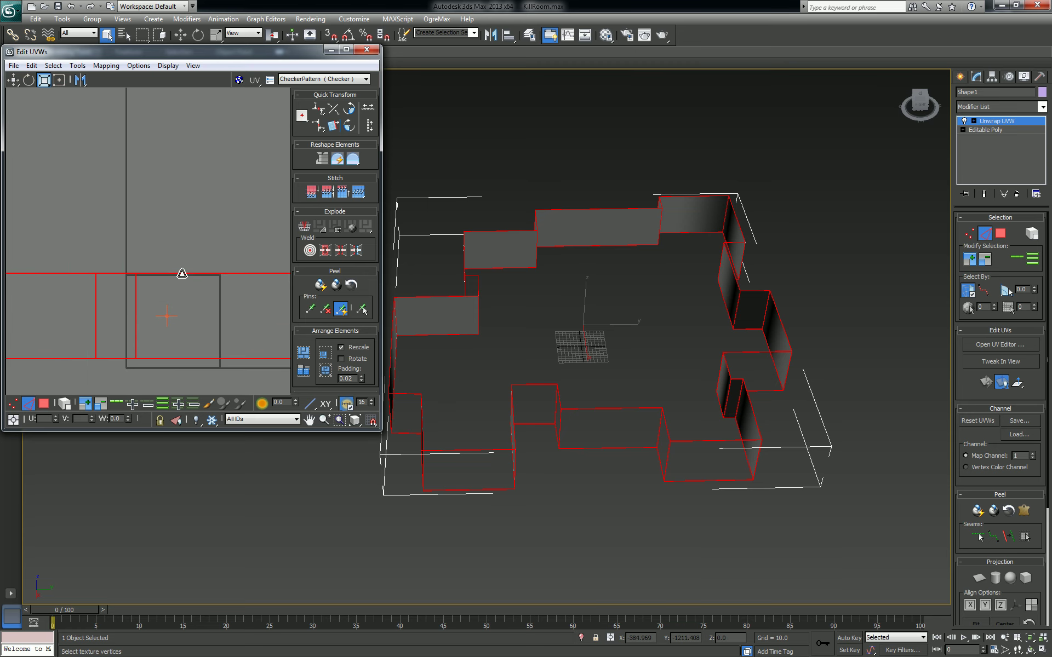
Nudge Shape1's strip into vertical alignment with the UV square and fine-tune its scale to match the square's height.
right_click(186, 264)
click(187, 266)
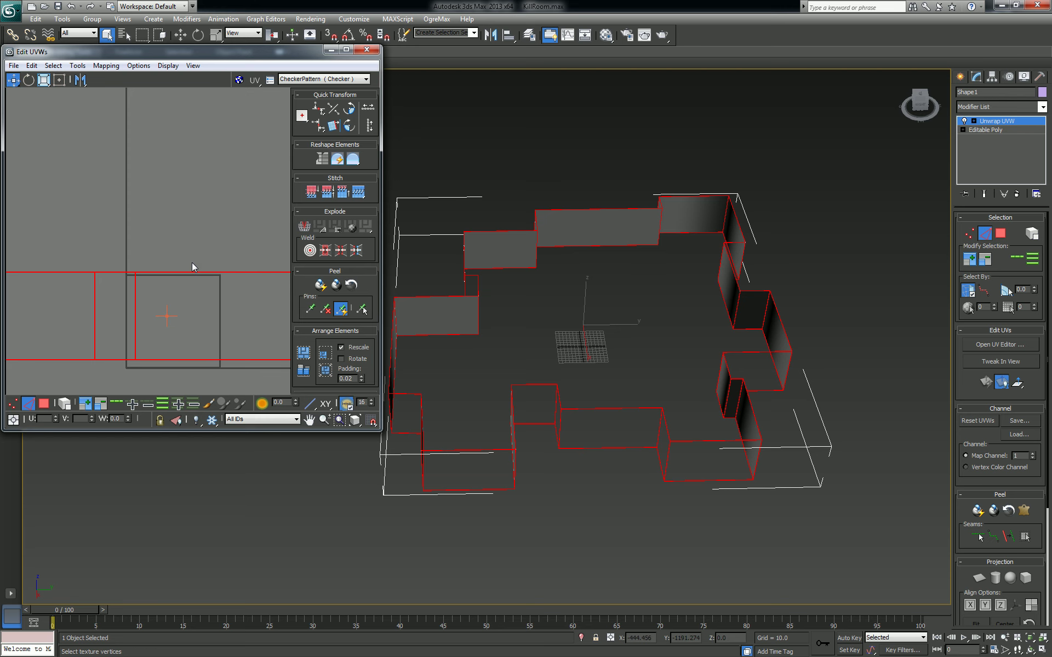
drag(138, 273, 141, 279)
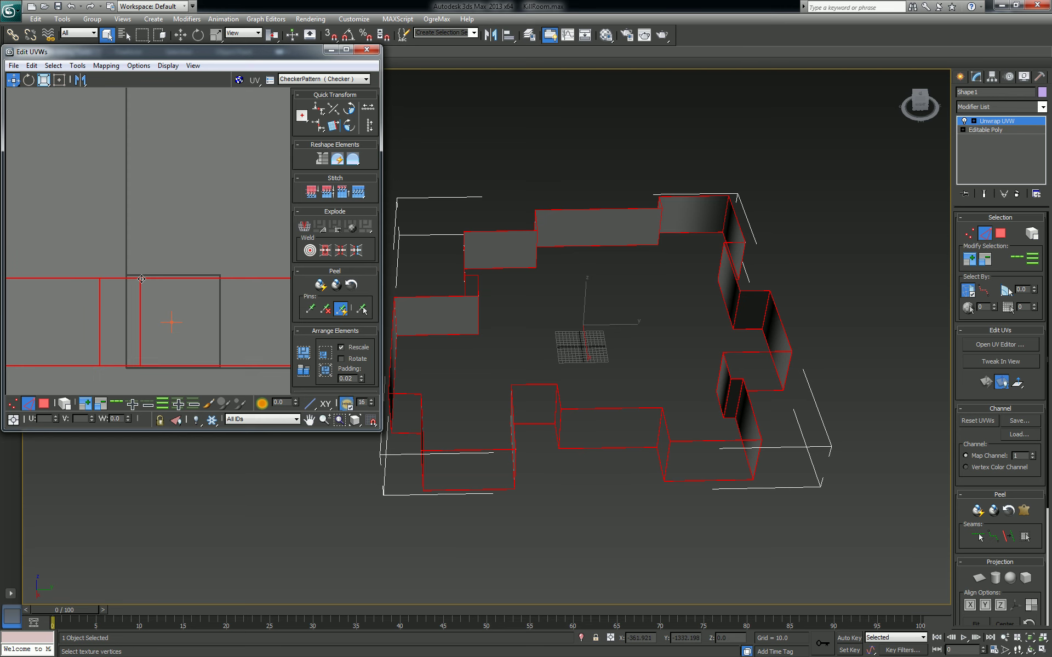
click(42, 80)
drag(143, 280, 149, 278)
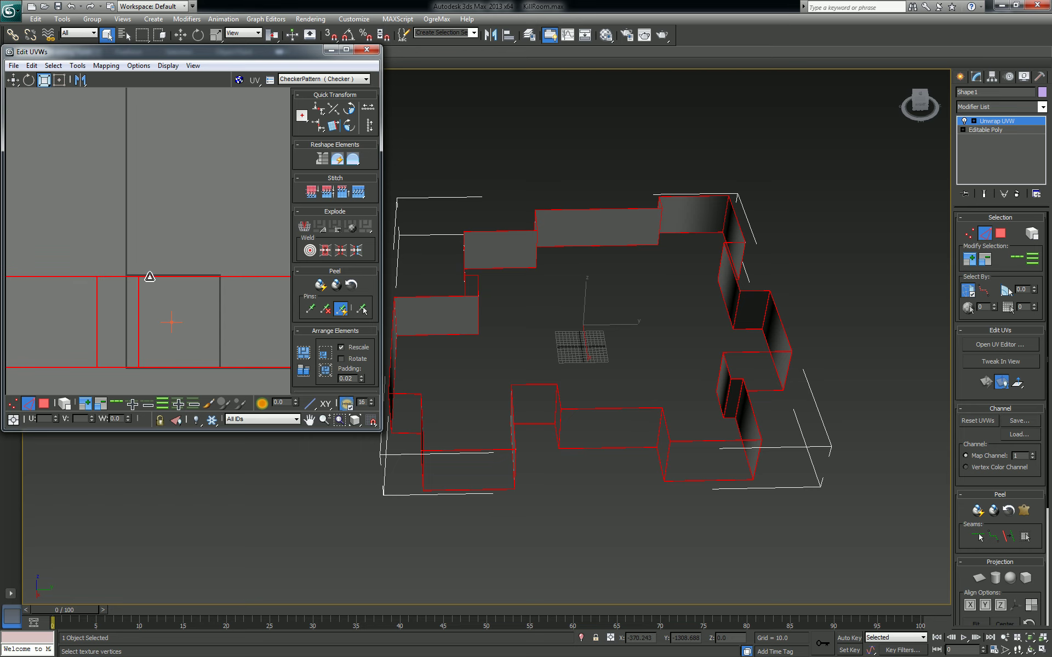
click(209, 241)
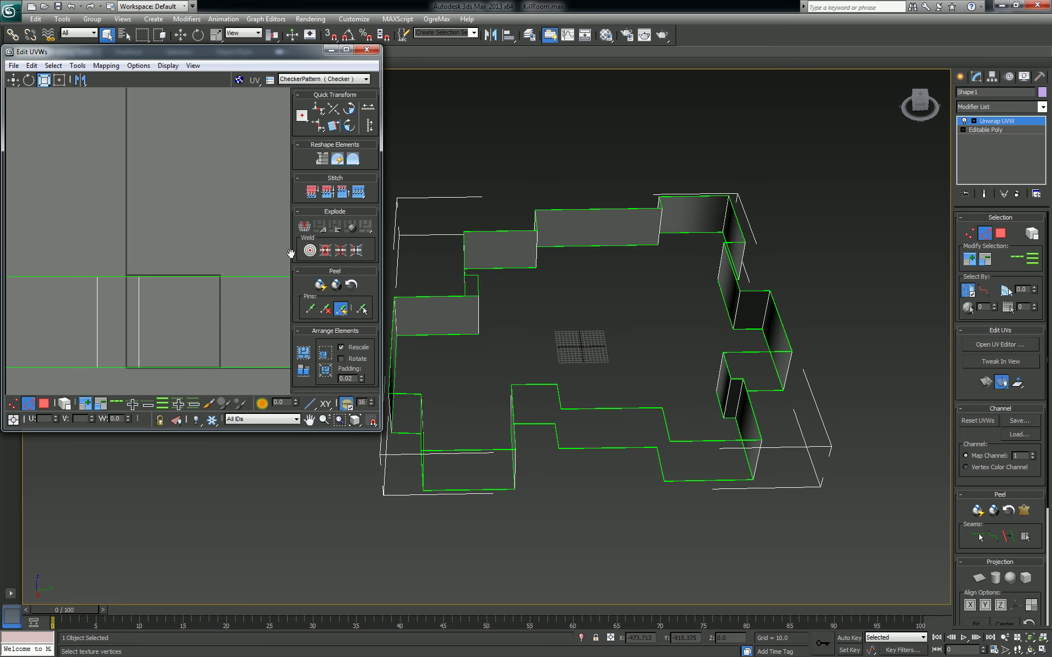
Close the UV editor and inspect Shape1's walls from other angles.
click(366, 49)
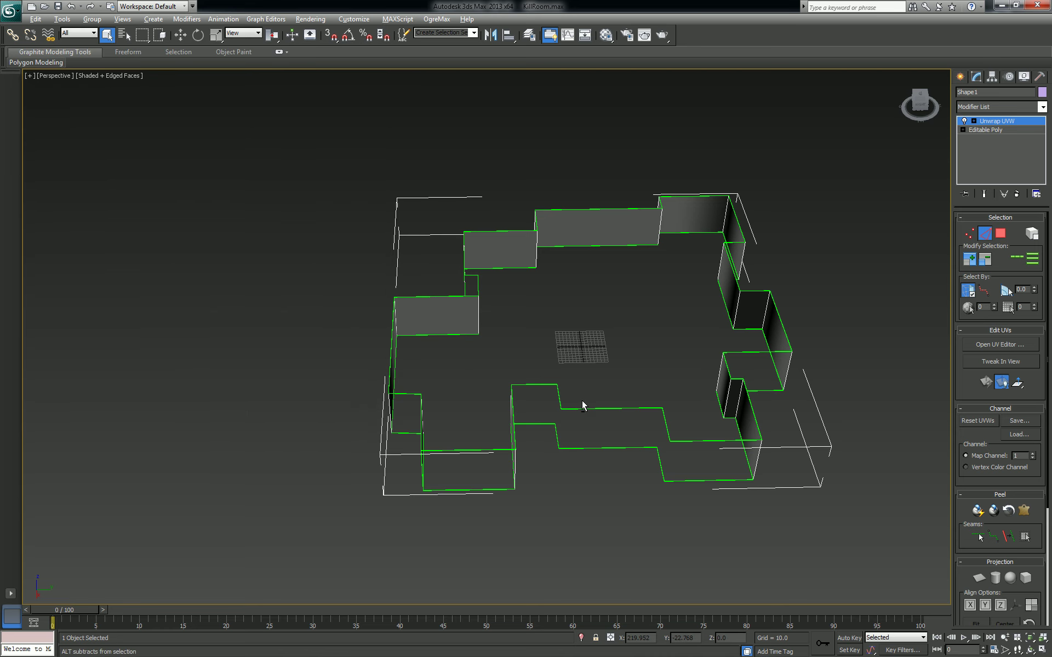
alt+middle_drag(582, 400, 437, 382)
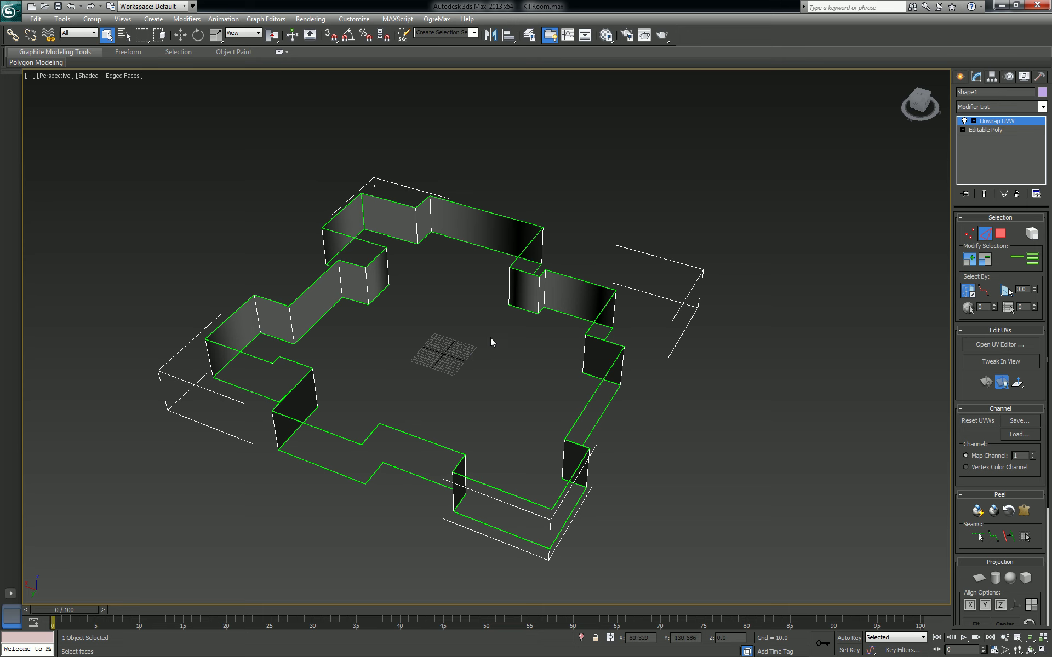
alt+middle_drag(499, 360, 284, 365)
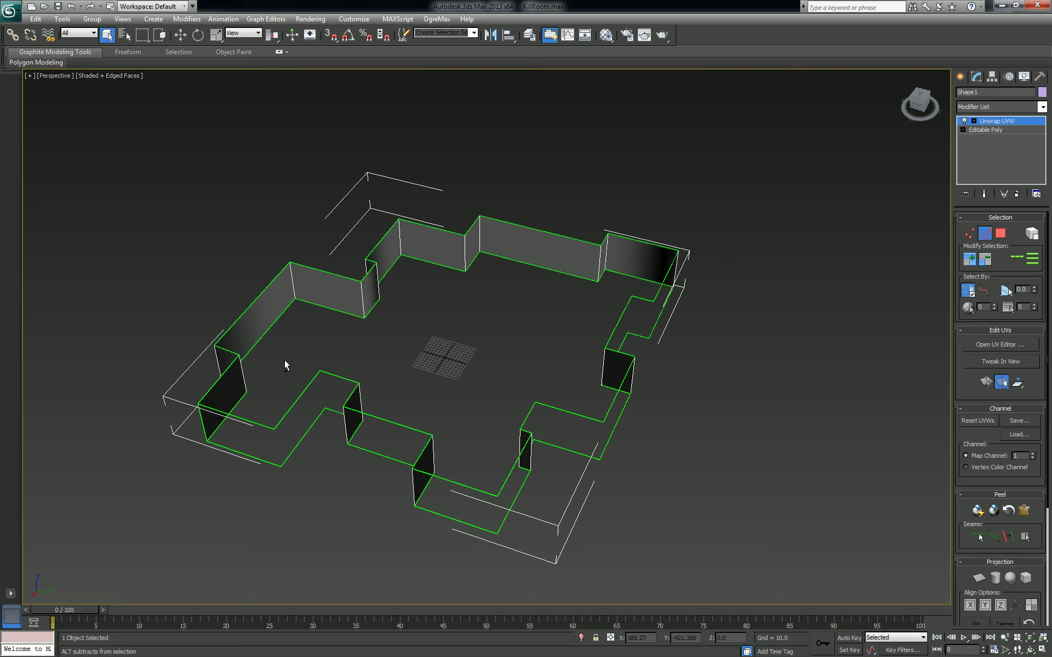
Try to bring the other level objects back into view by toggling isolation of Shape1.
click(1018, 119)
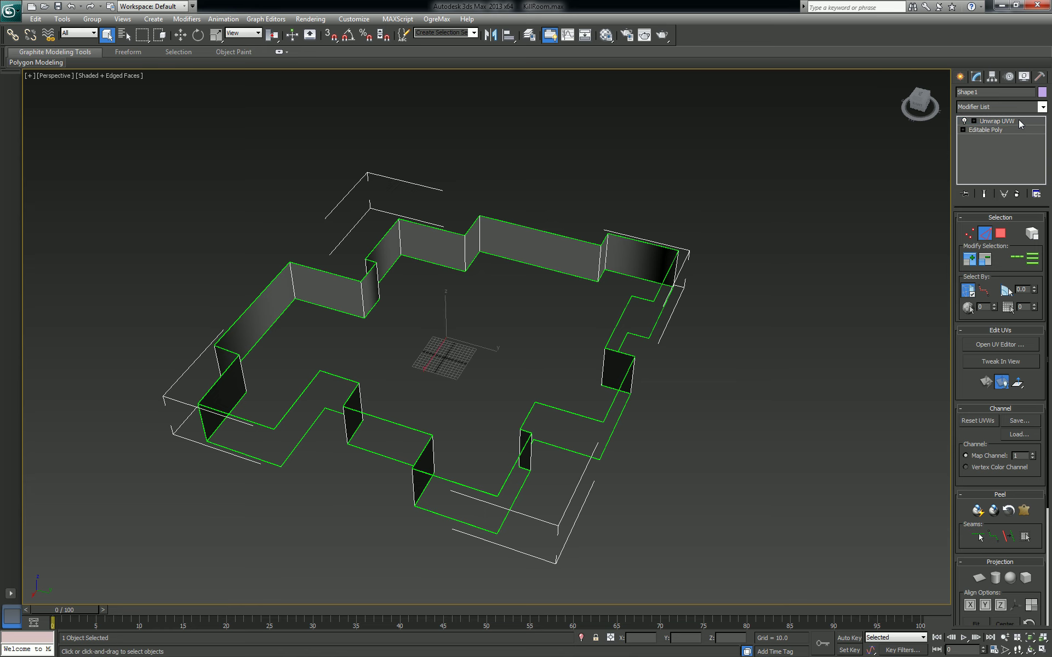
alt+middle_drag(581, 398, 485, 379)
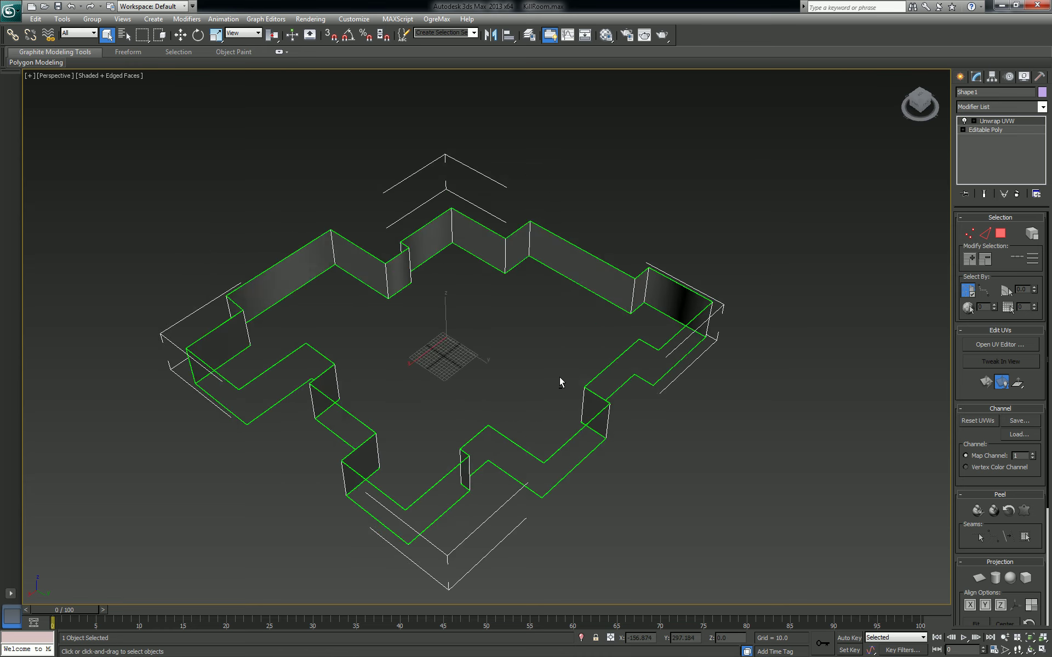
alt+middle_drag(560, 377, 704, 324)
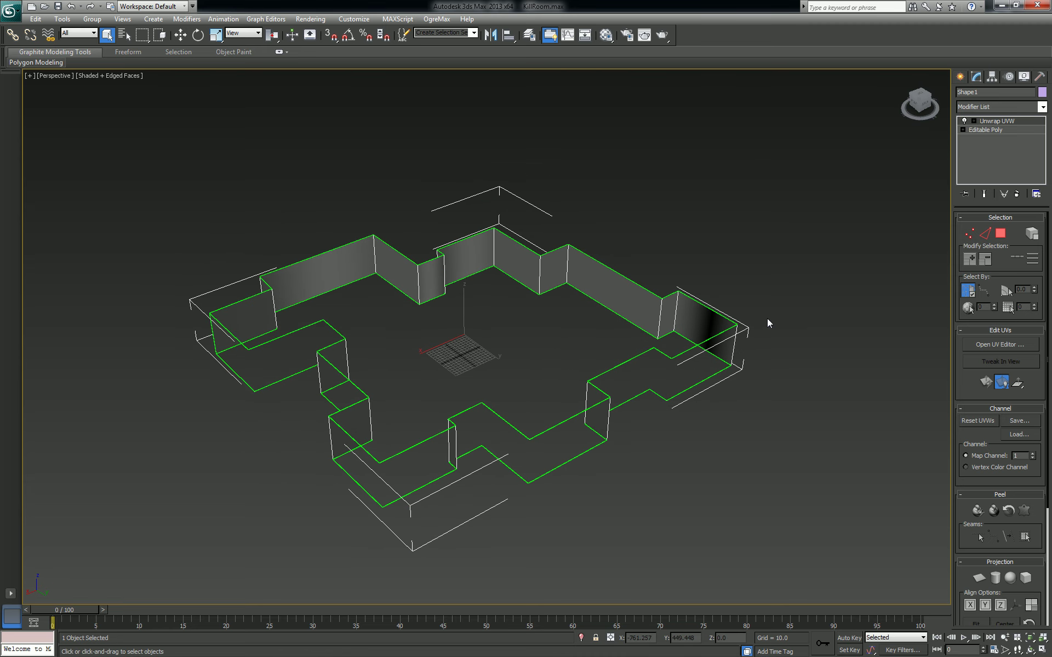
click(1007, 121)
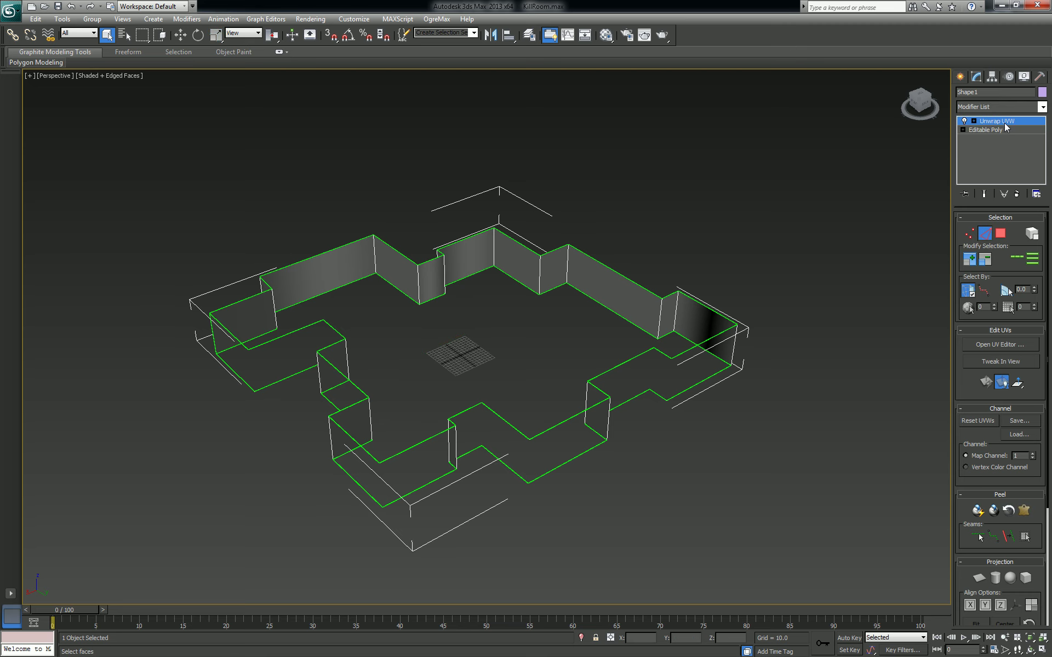
right_click(523, 282)
click(551, 198)
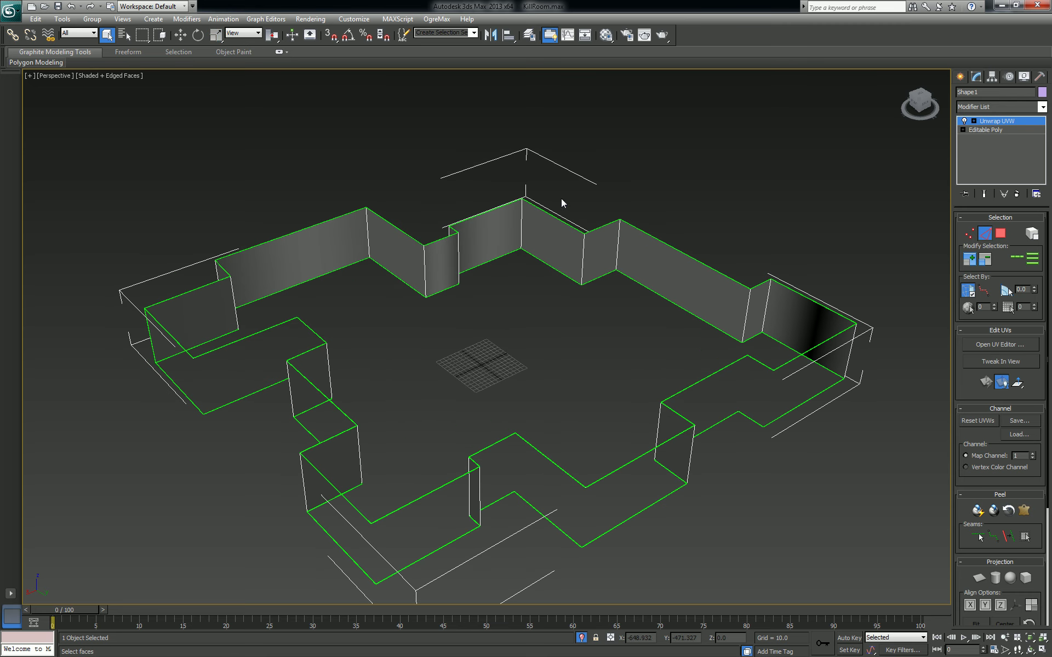
right_click(567, 267)
click(598, 186)
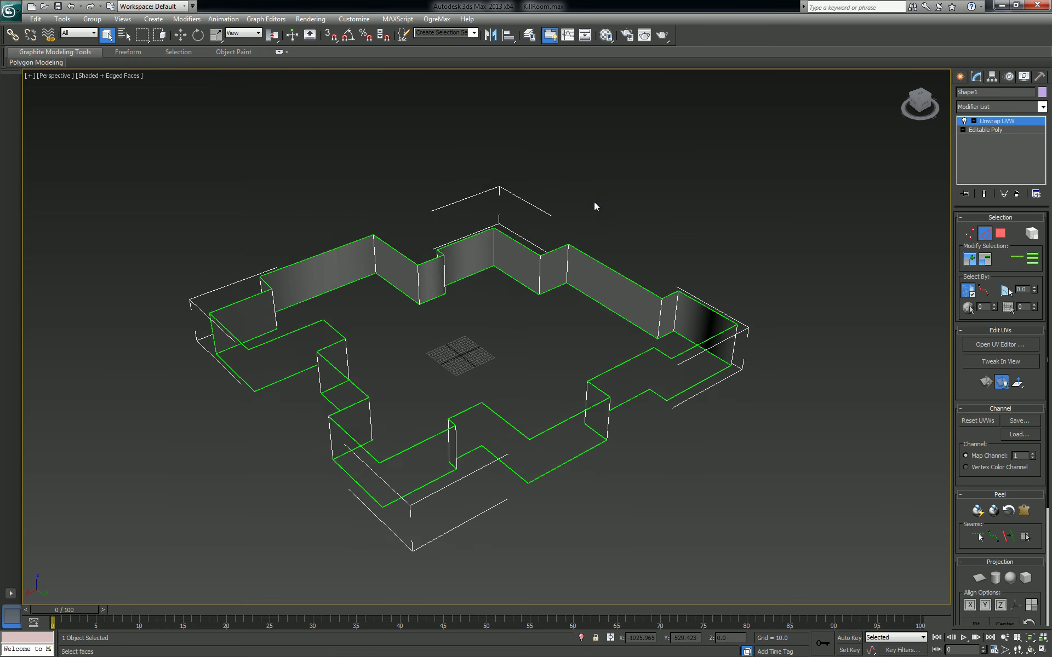
alt+middle_drag(593, 202, 729, 313)
right_click(728, 312)
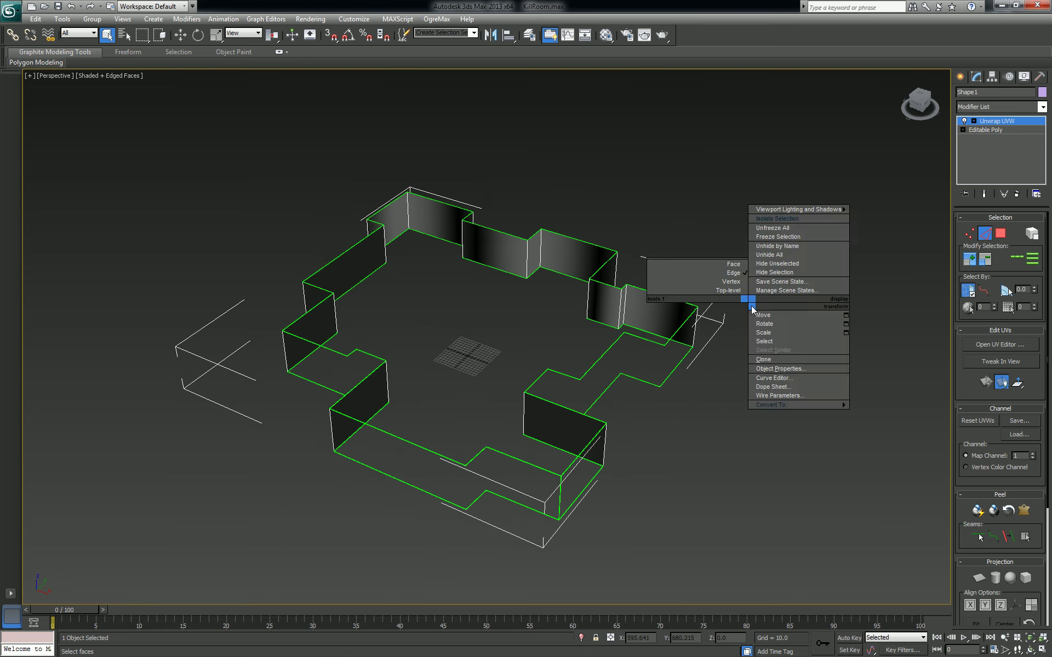
click(771, 220)
right_click(542, 314)
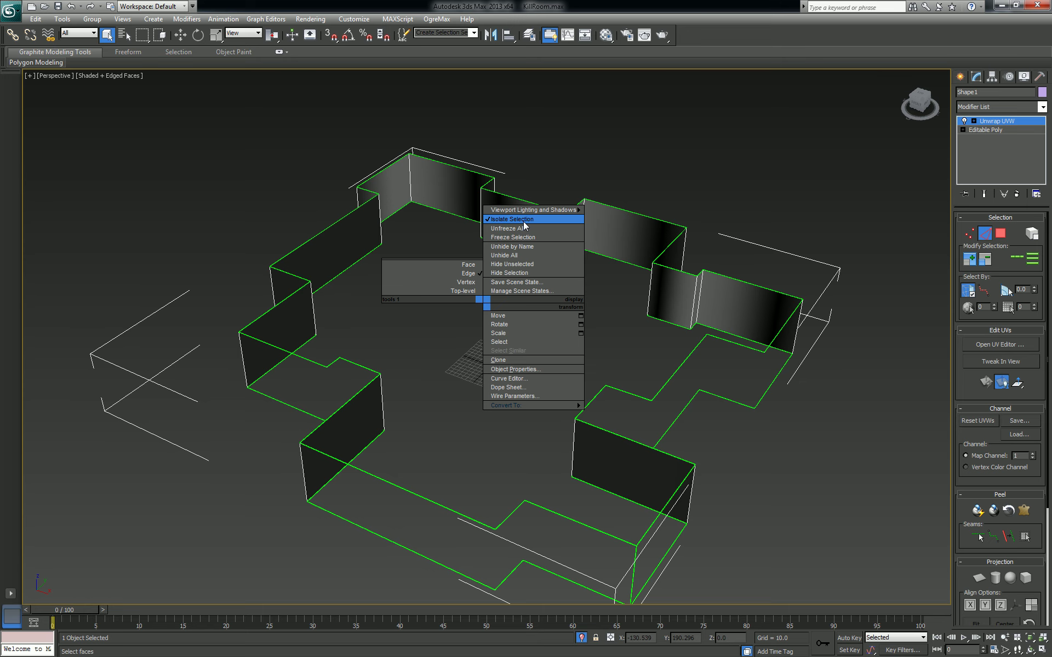
click(524, 222)
Unhide all of the level's objects, then leave Shape1's edge editing and deselect it.
right_click(481, 294)
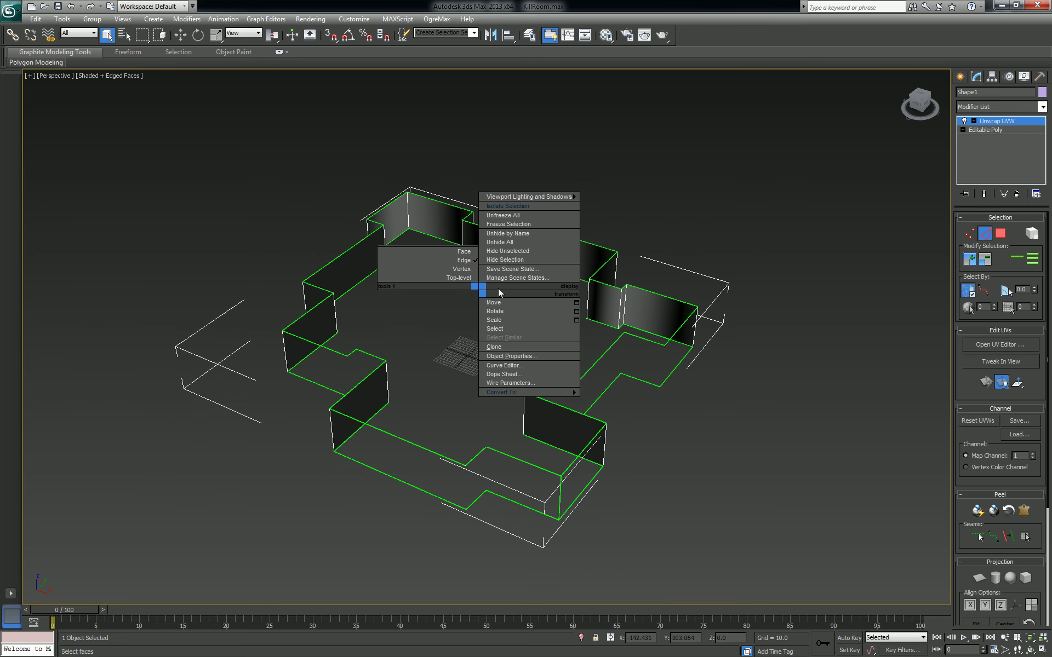
click(516, 244)
alt+middle_drag(574, 340, 563, 357)
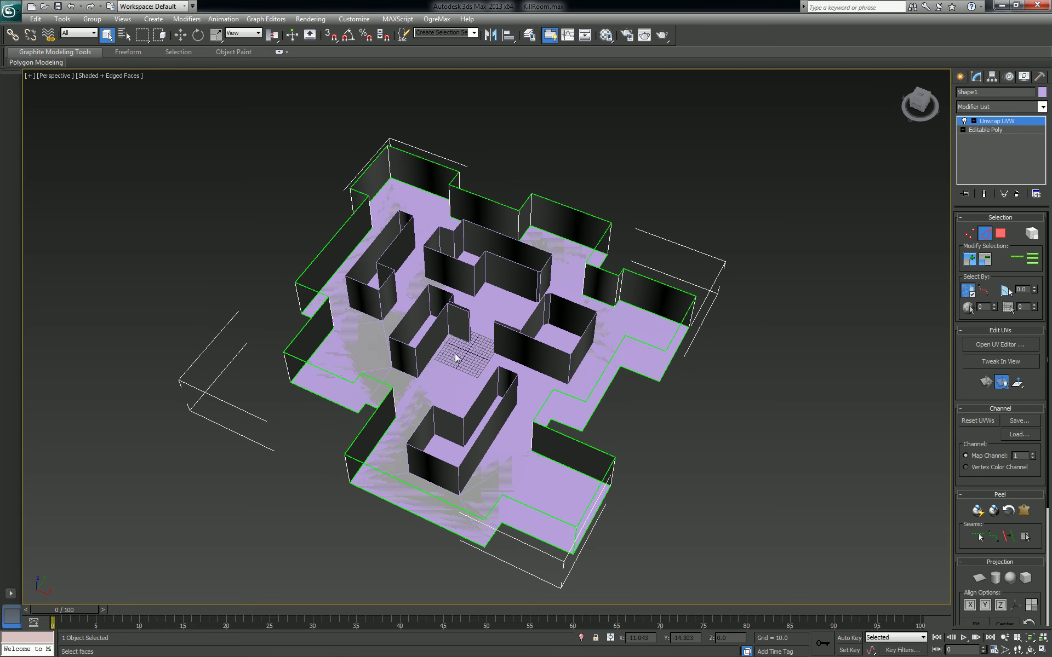
alt+middle_drag(460, 357, 727, 380)
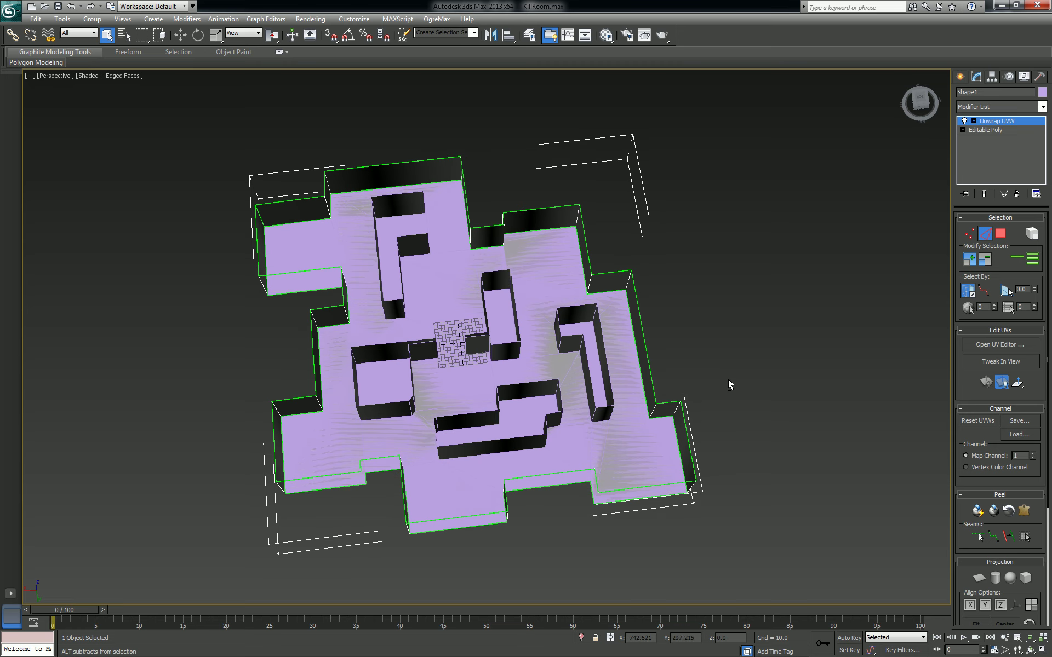
click(1004, 123)
click(796, 193)
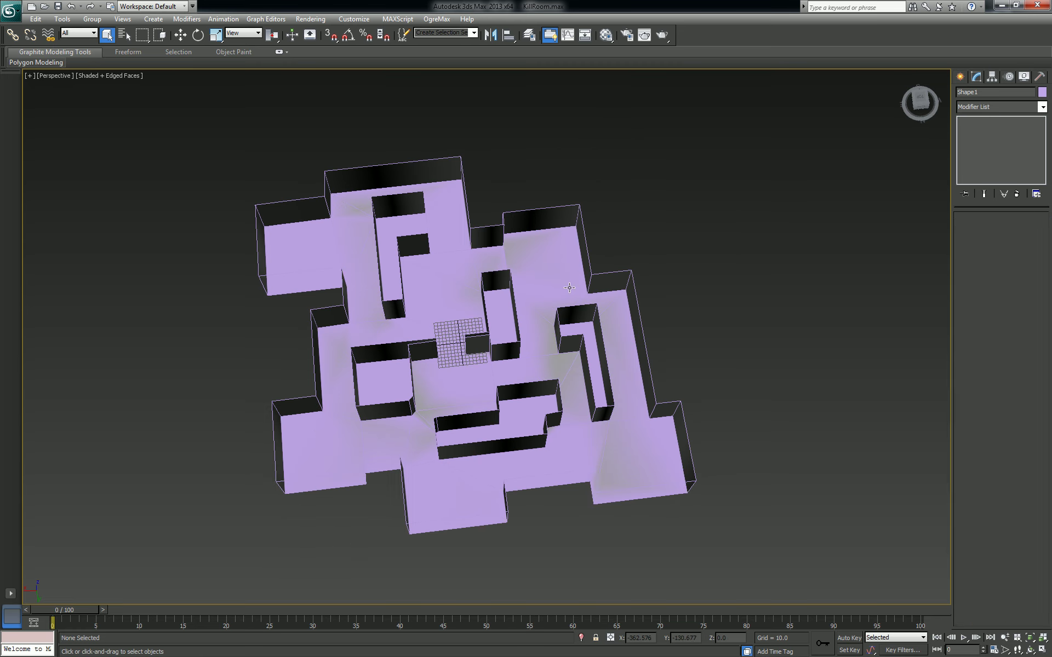
Try moving the floor object along Y away from the walls, then undo the move.
click(569, 288)
right_click(465, 357)
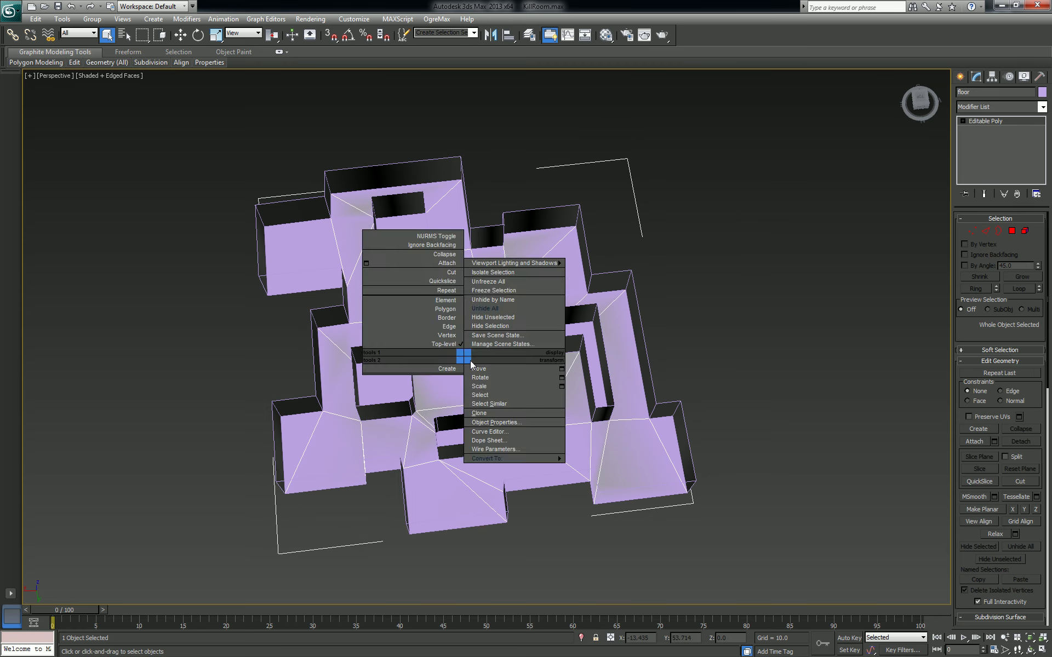
click(475, 369)
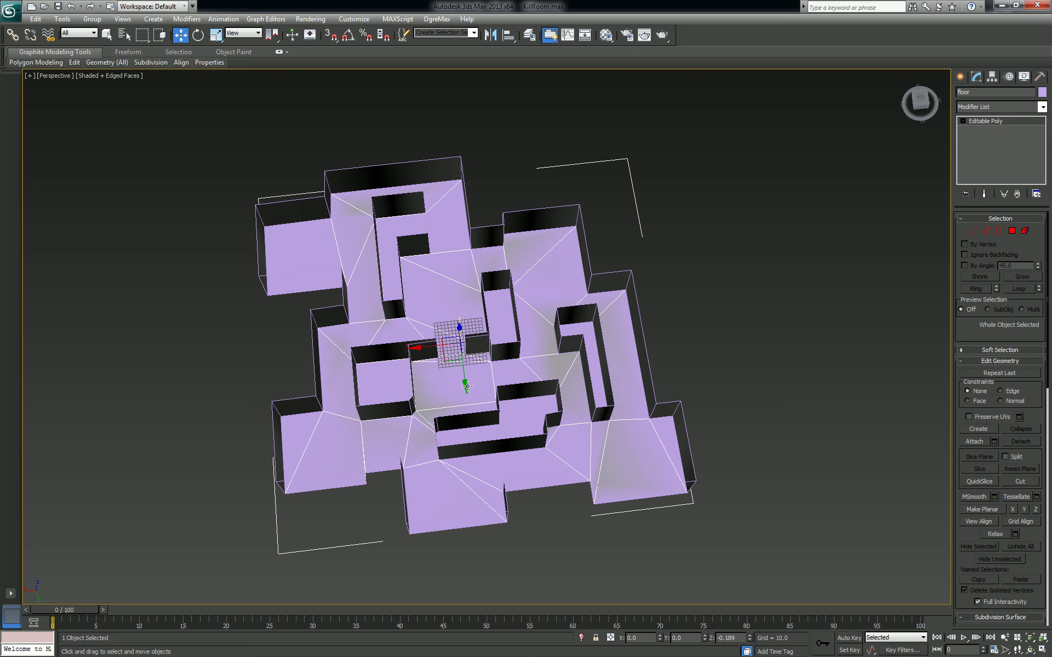
drag(467, 386, 431, 100)
key(ctrl+z)
key(ctrl+z)
key(ctrl+z)
key(ctrl+y)
key(ctrl+z)
key(ctrl+y)
Hide the floor object and move the duplicate floor, Object001, along X until it is clear of the walls.
right_click(463, 419)
click(489, 394)
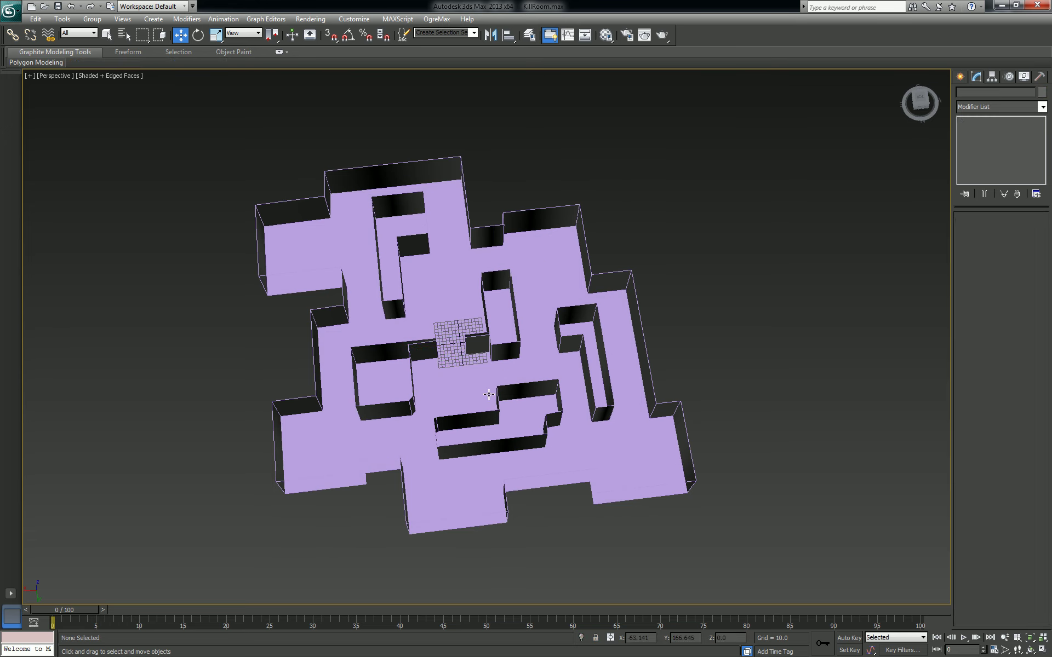
click(484, 391)
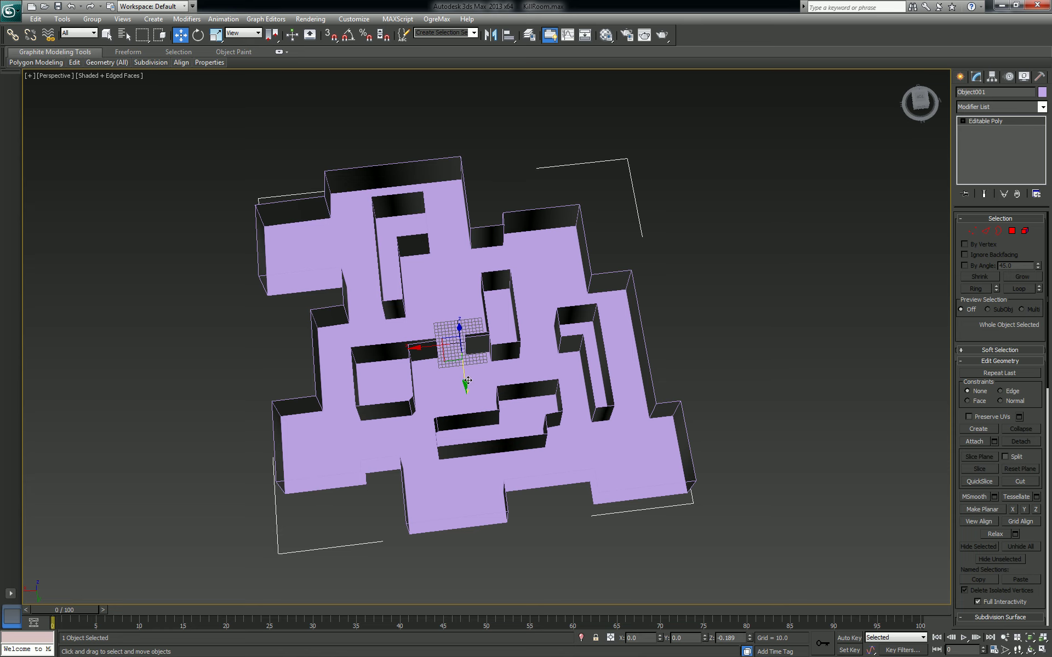
drag(433, 348, 873, 312)
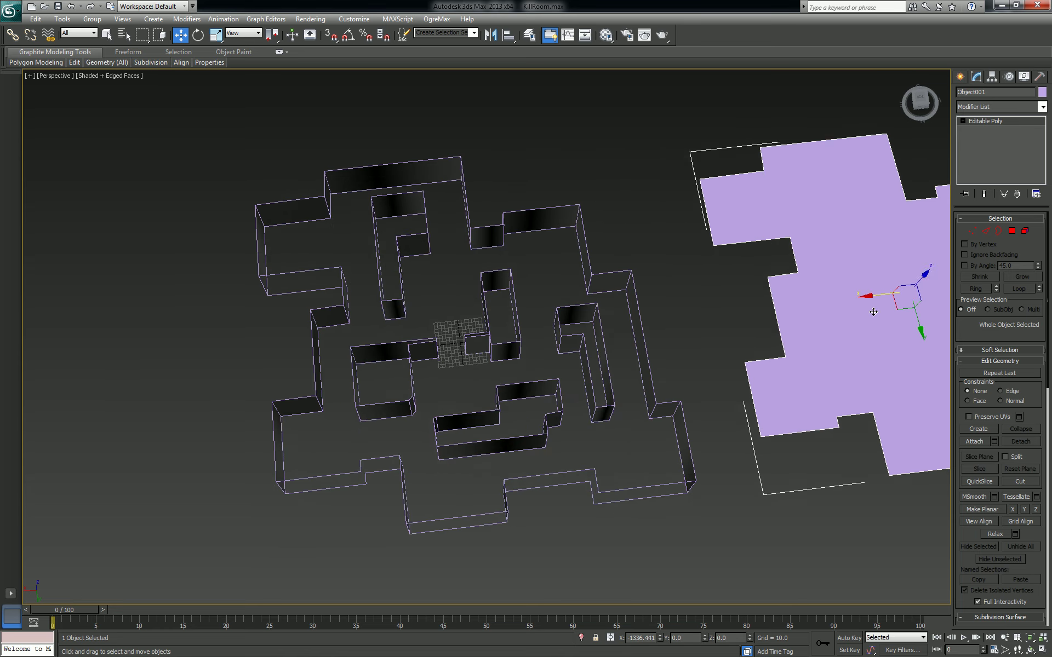
middle_drag(807, 387, 364, 422)
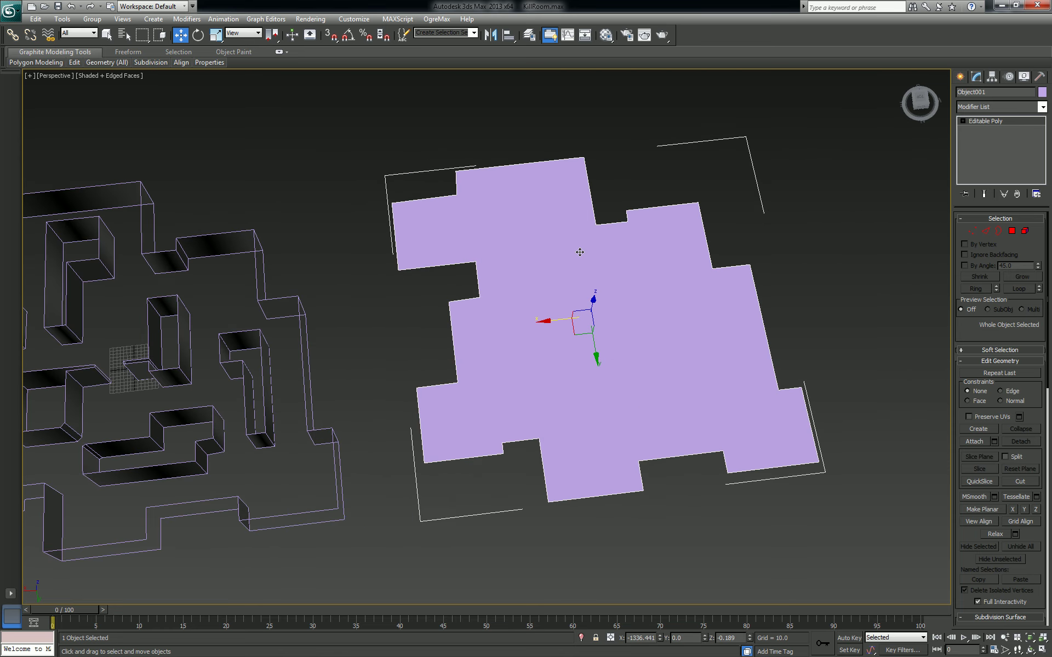
scroll(548, 219, up, 2)
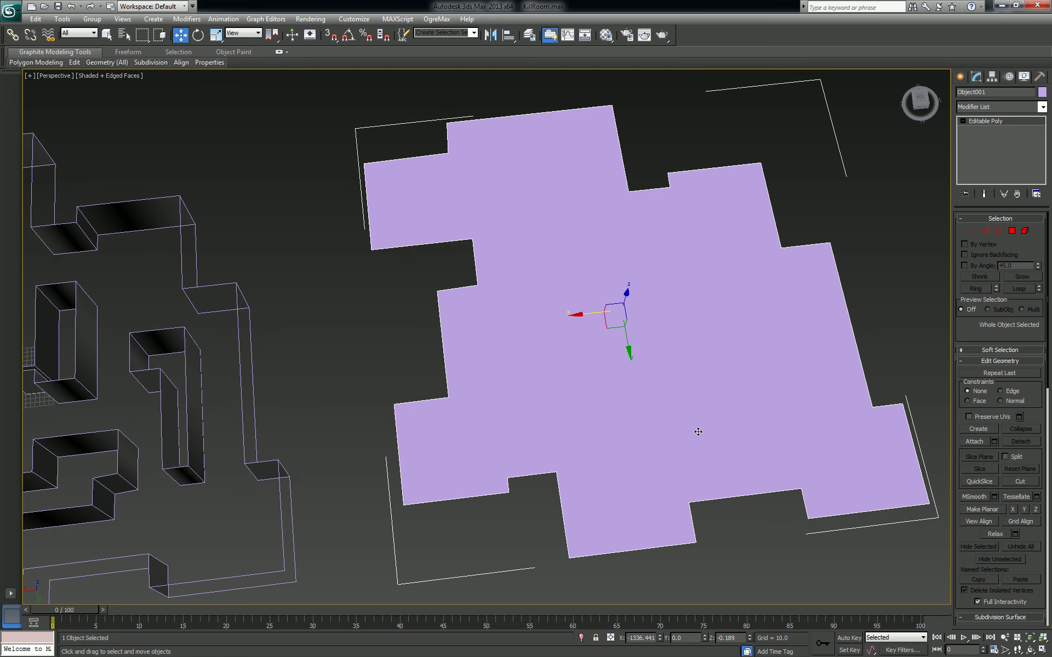
scroll(557, 410, down, 3)
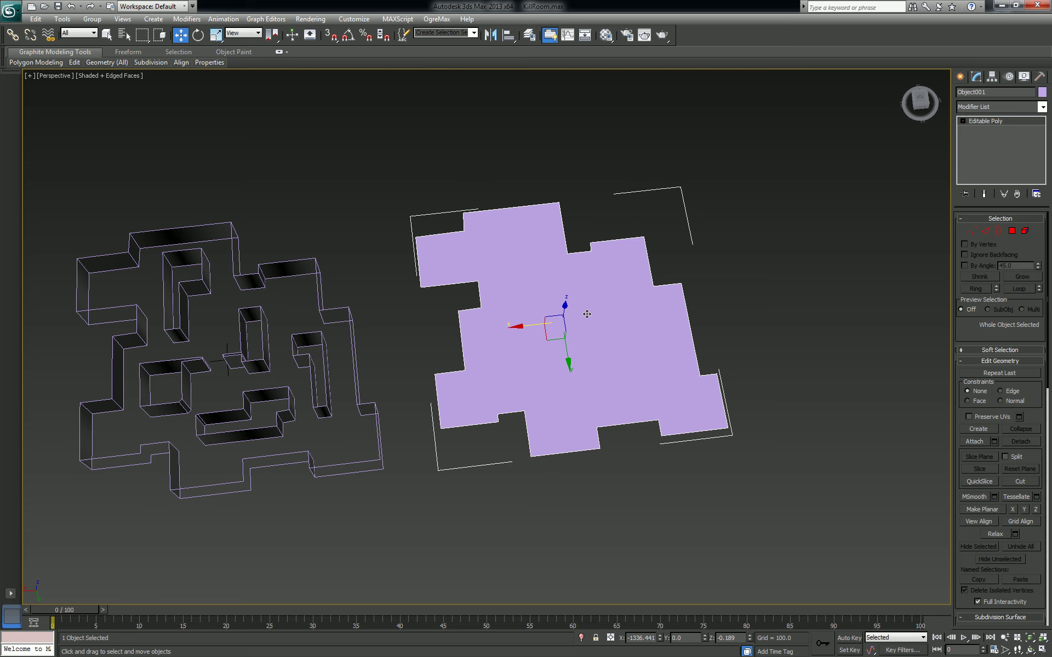
Shift the duplicate floor along X and back, then delete it.
drag(523, 325, 564, 322)
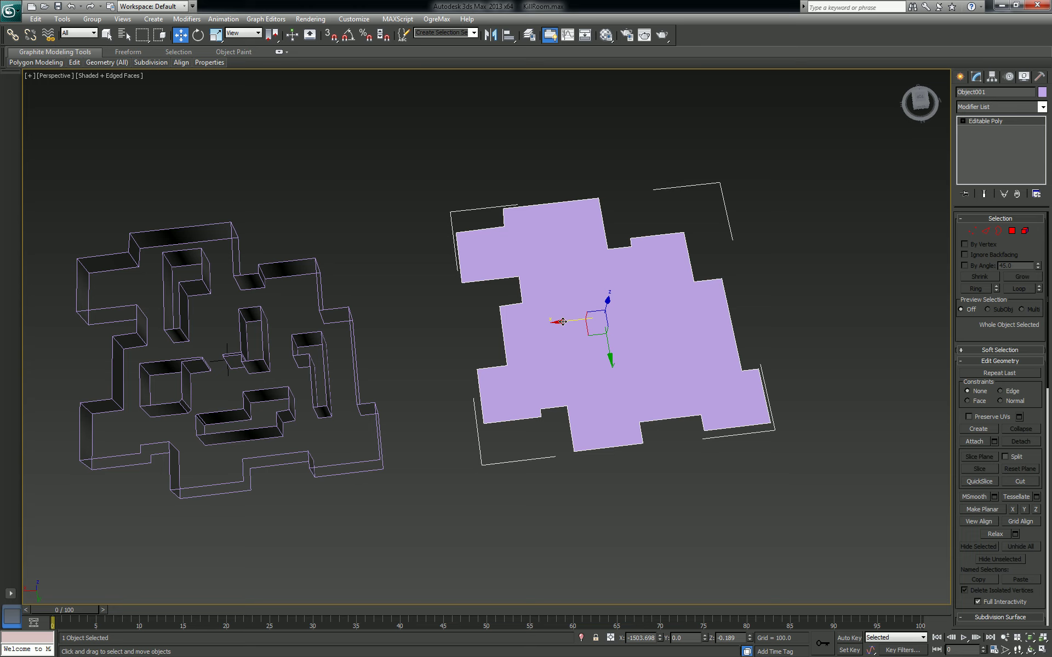
drag(565, 323, 523, 335)
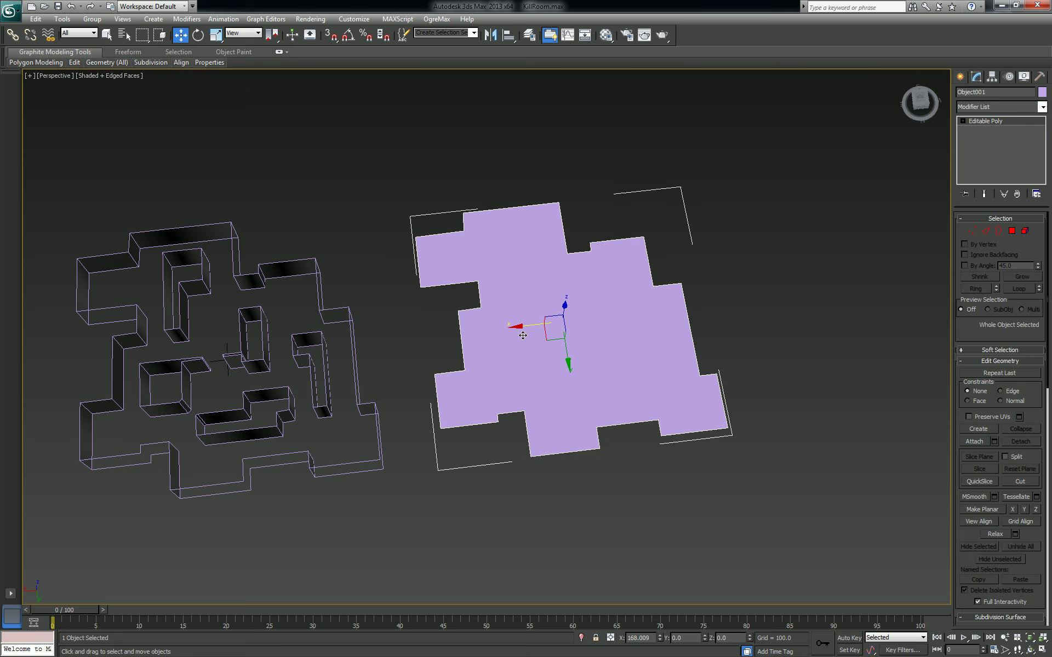
key(Delete)
Unhide all objects and select the original floor beneath the walls.
right_click(520, 454)
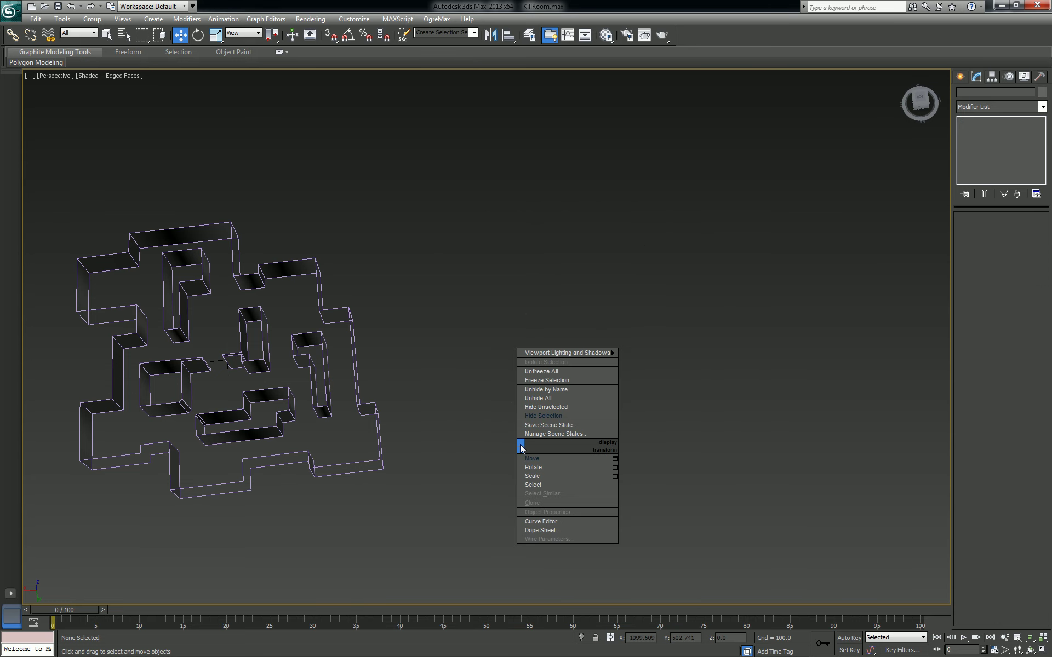
click(550, 402)
click(334, 366)
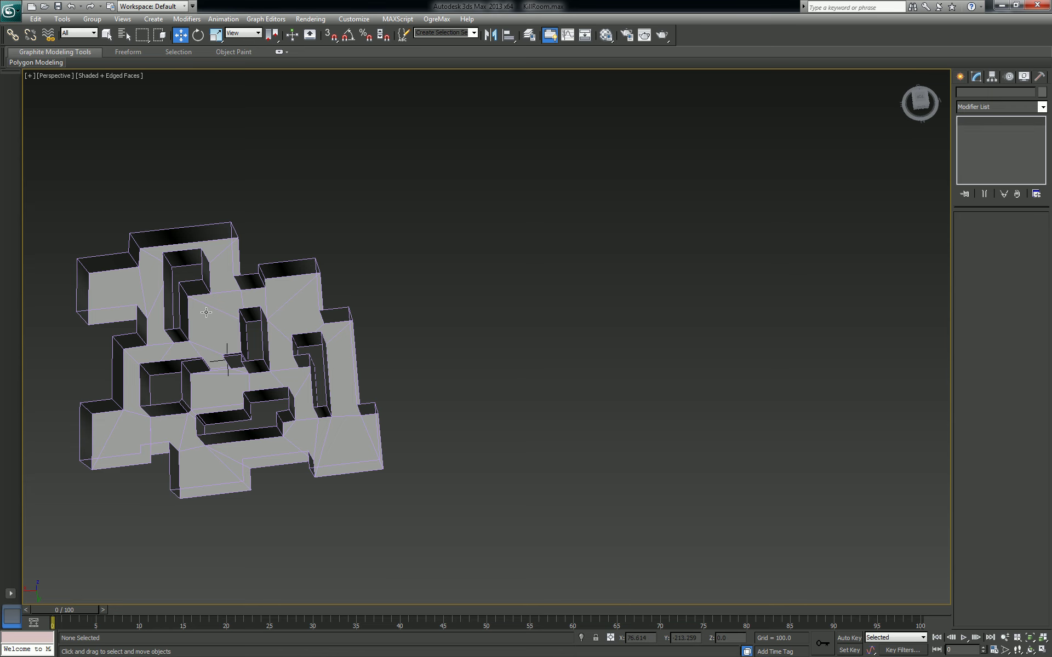
Examine the level's floor and walls from above and from several angles.
alt+middle_drag(444, 450, 682, 478)
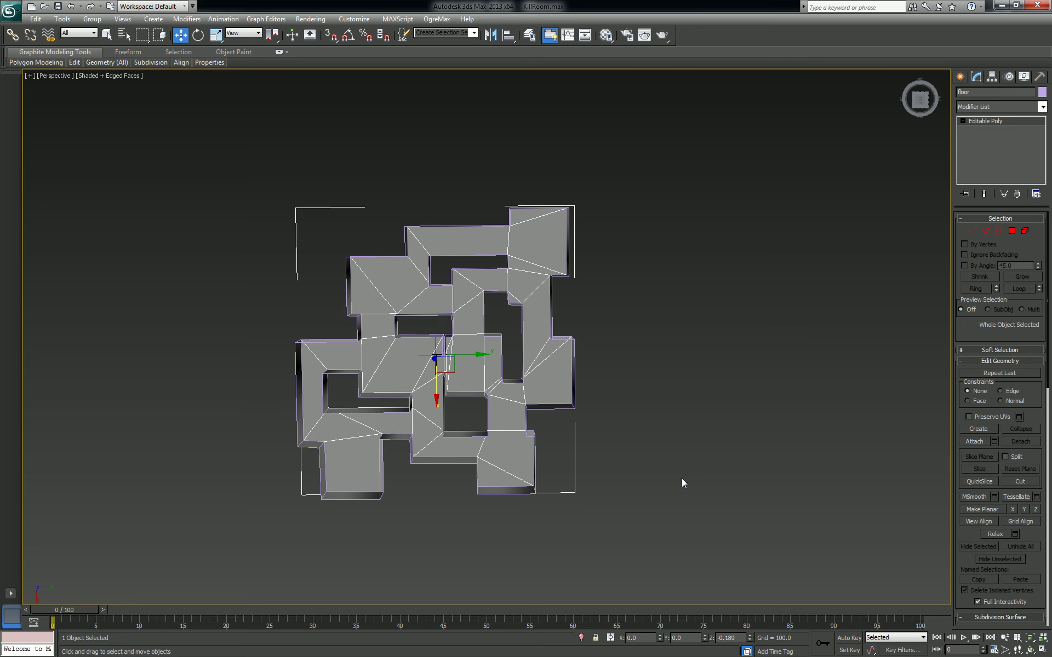
mouse_move(613, 485)
alt+middle_down()
mouse_move(658, 452)
mouse_move(751, 432)
mouse_move(618, 470)
alt+middle_up()
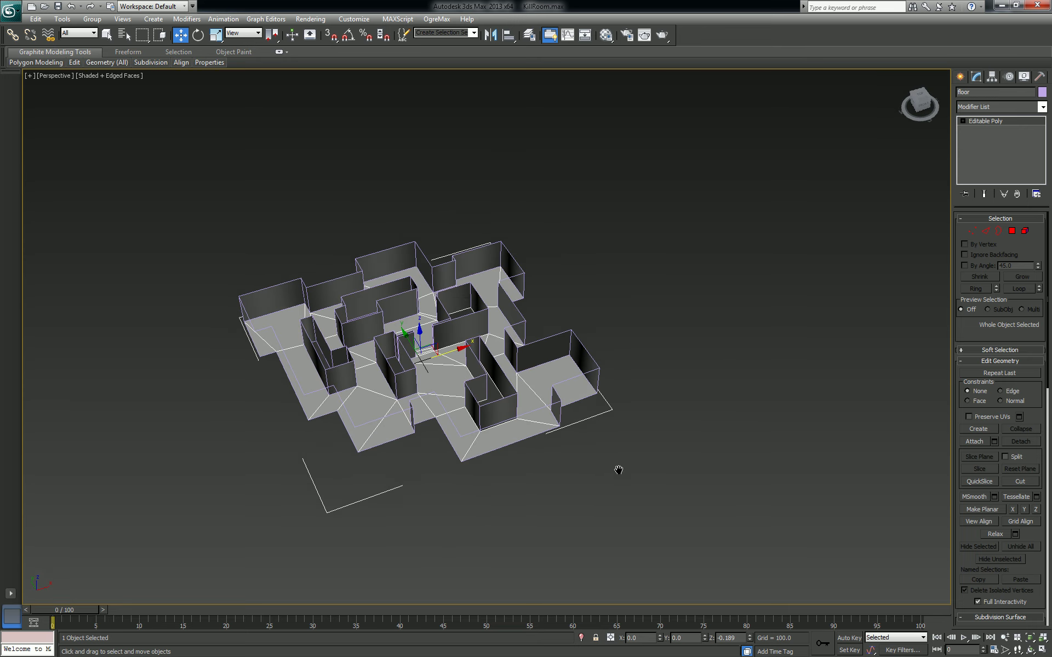
scroll(623, 471, up, 3)
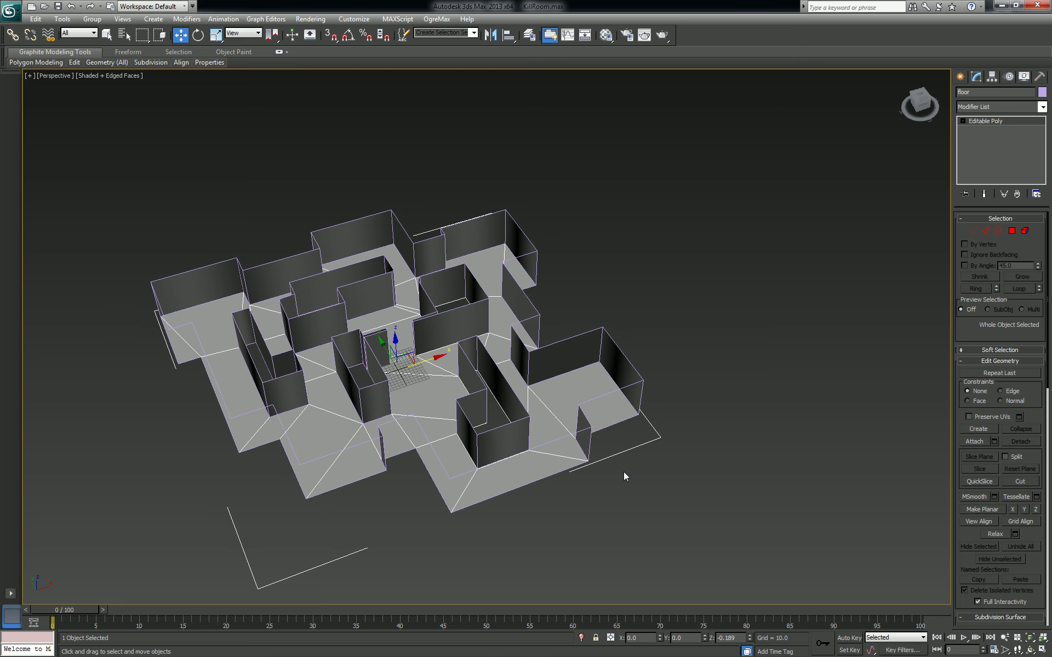
alt+middle_drag(607, 508, 620, 524)
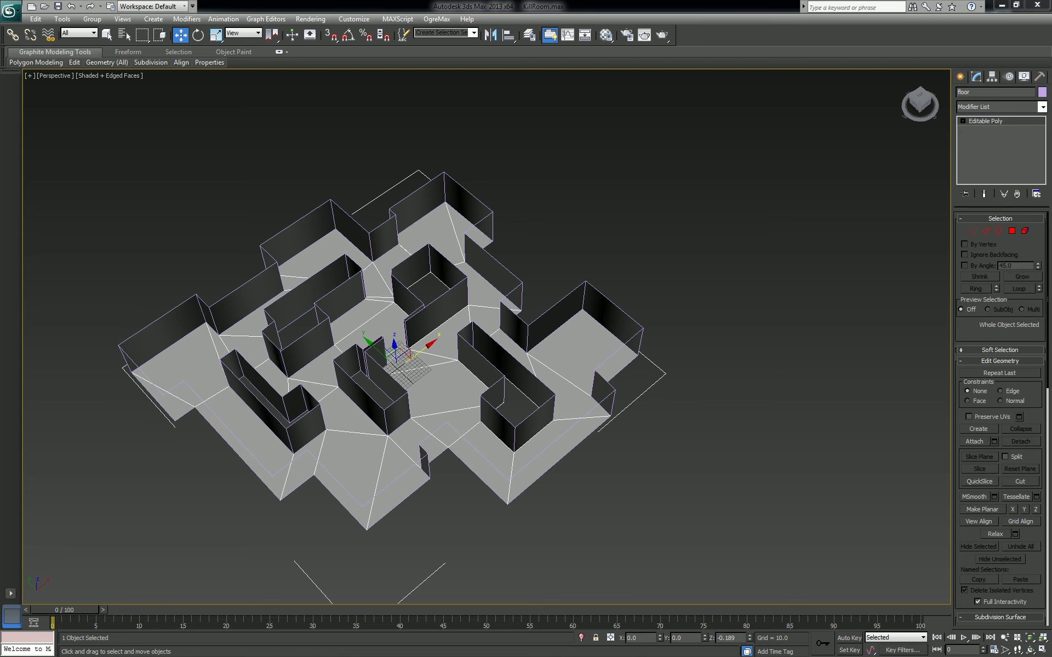
drag(0, 131, 0, 97)
alt+middle_drag(469, 445, 323, 454)
scroll(499, 435, up, 3)
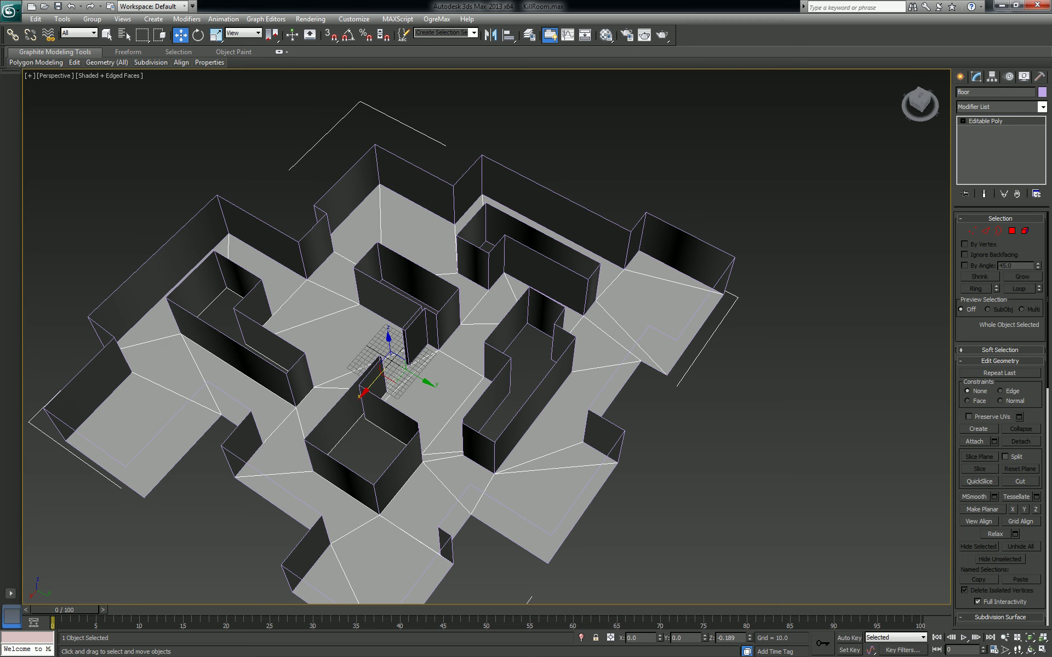
Apply the concrete texture to the level's floor and check how it lies across the rooms.
drag(0, 351, 336, 325)
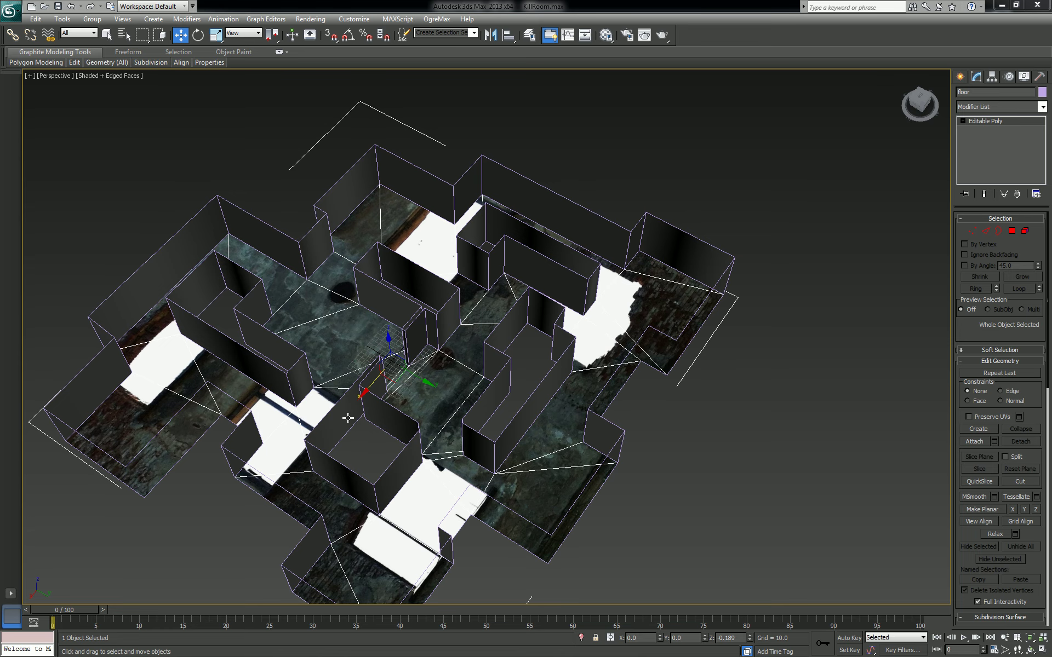
alt+middle_drag(368, 425, 471, 431)
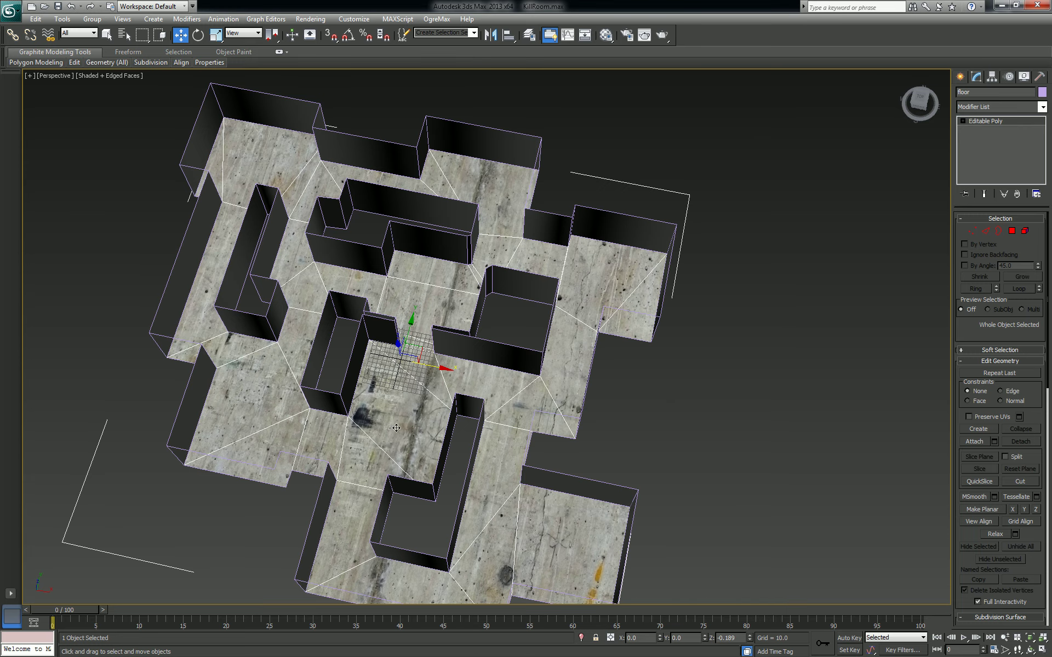
mouse_move(417, 392)
alt+middle_down()
mouse_move(678, 425)
mouse_move(692, 446)
mouse_move(658, 465)
mouse_move(439, 449)
mouse_move(482, 455)
mouse_move(469, 459)
mouse_move(475, 430)
mouse_move(430, 384)
alt+middle_up()
scroll(537, 418, up, 5)
middle_drag(583, 455, 399, 293)
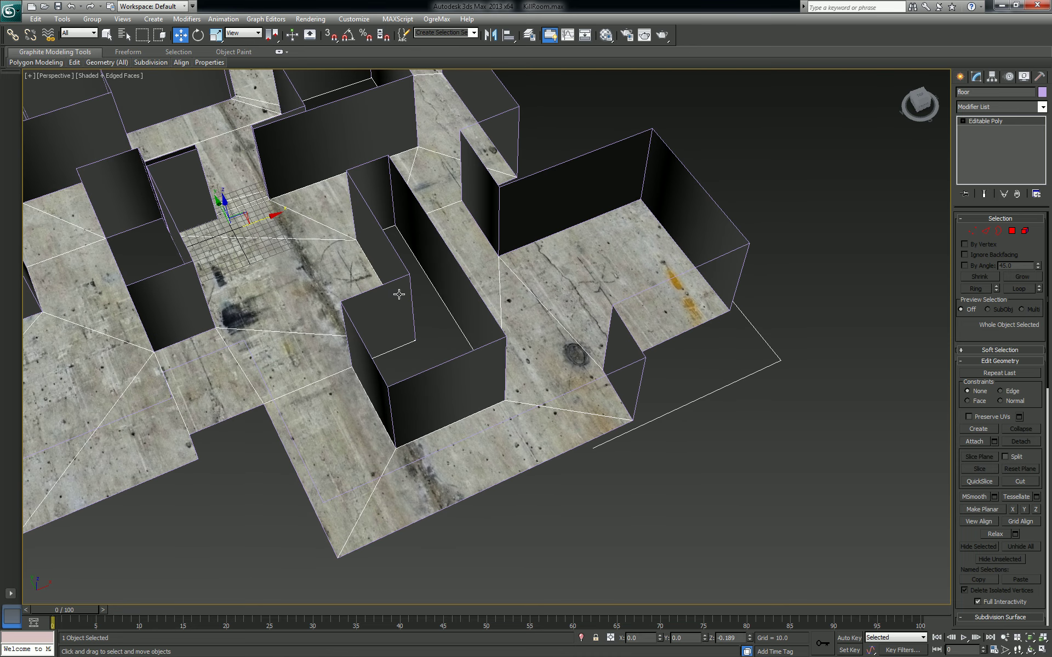
Add an Unwrap UVW modifier to the floor and select all its faces in the UV editor.
click(1041, 107)
key(u)
key(Return)
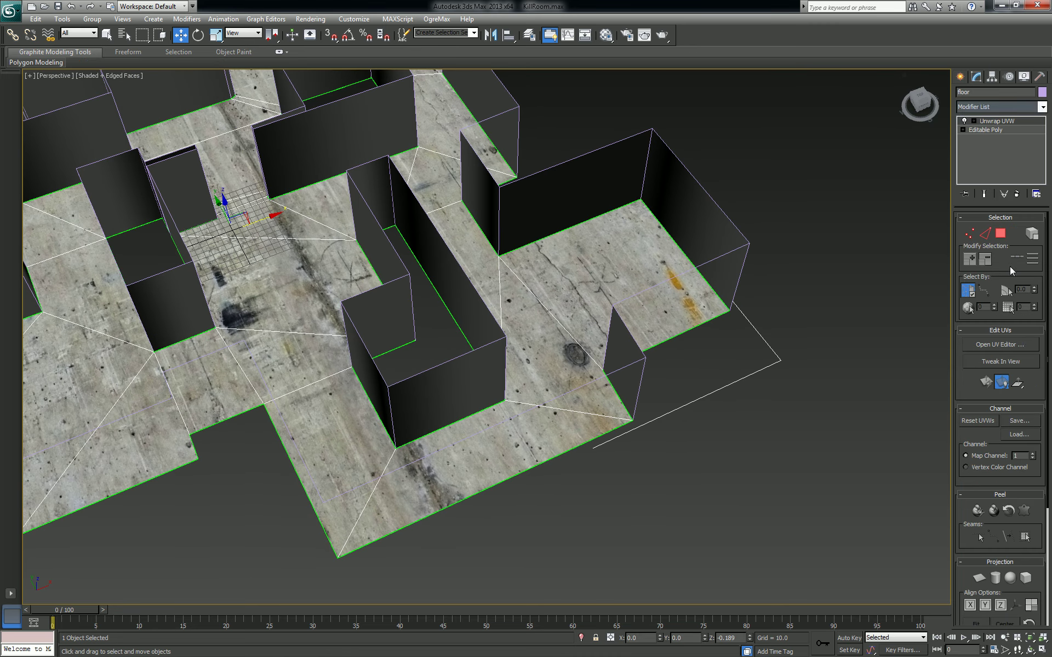
click(995, 344)
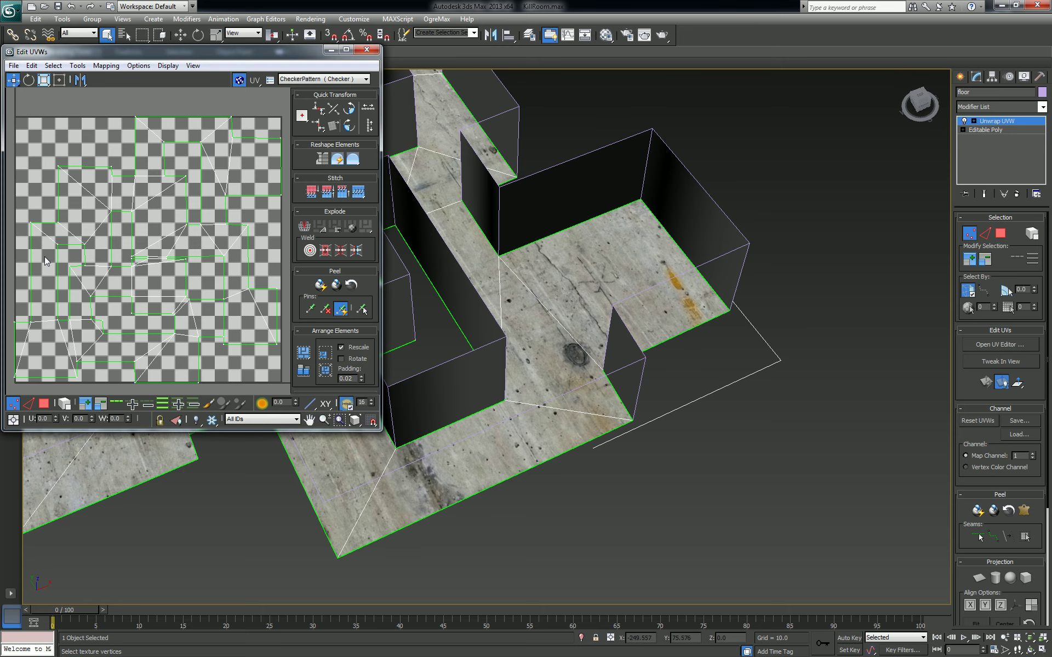
scroll(45, 256, down, 2)
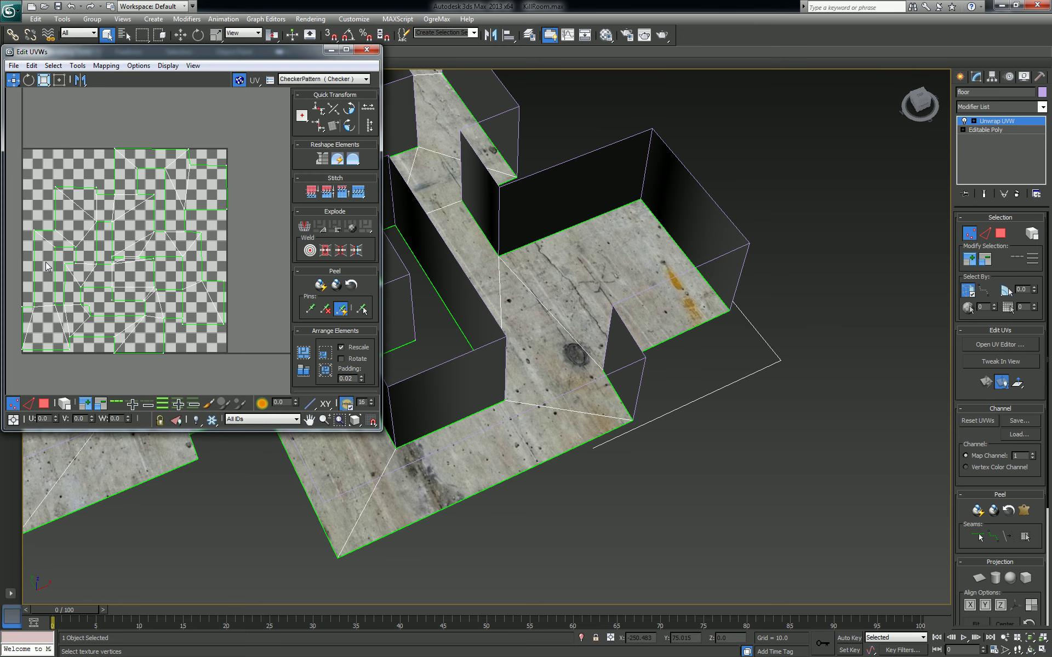
click(44, 404)
key(ctrl+a)
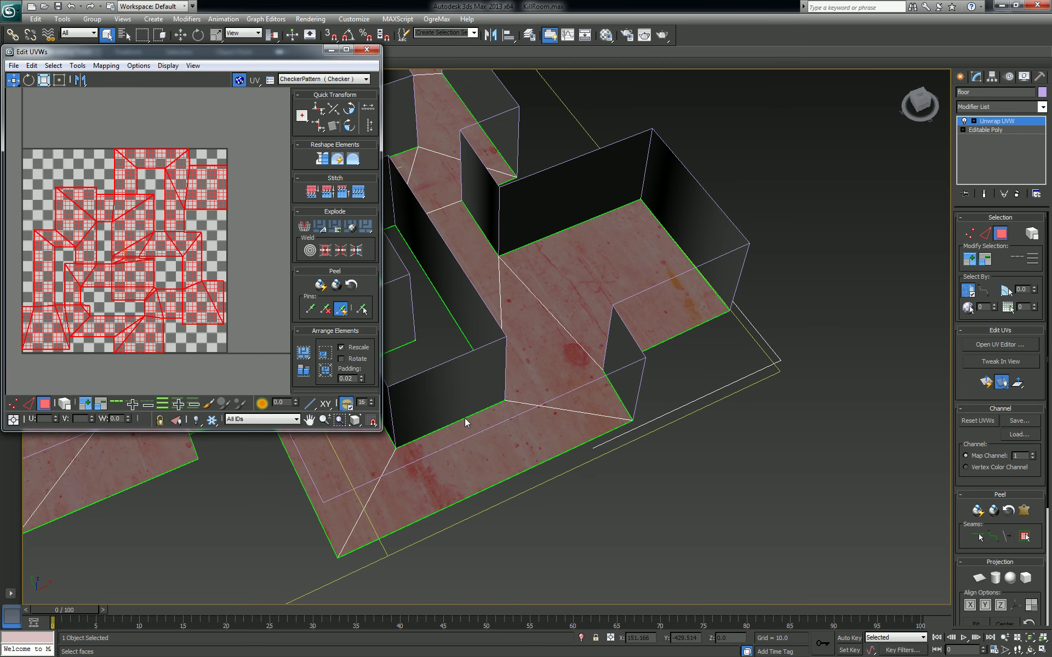
Planar-map all floor faces, trying X and Y alignment before settling on Z.
middle_drag(607, 464, 846, 498)
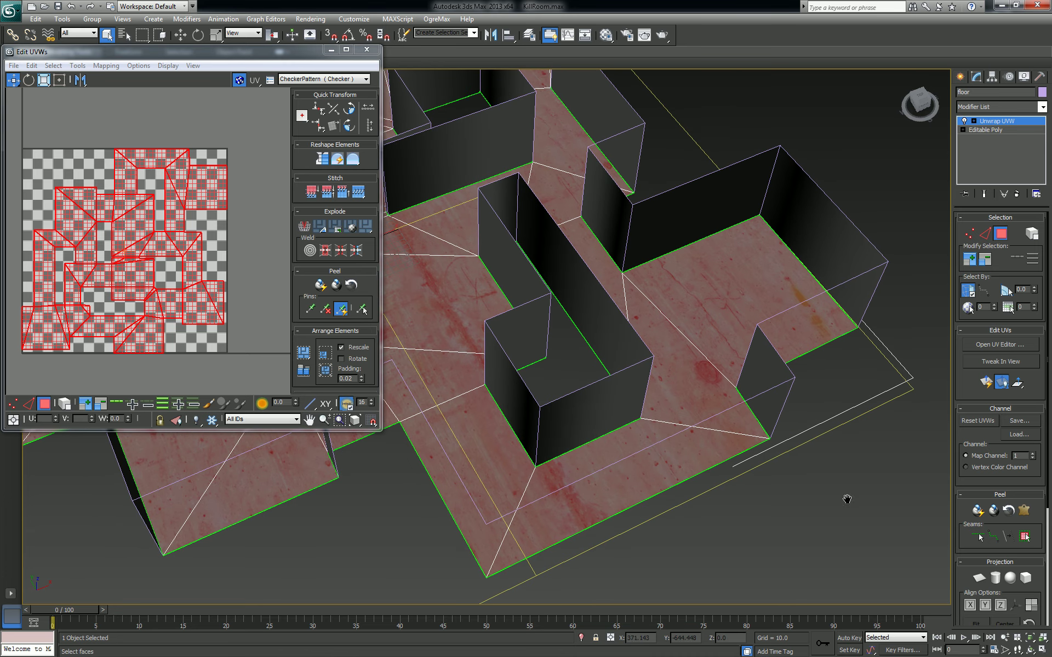
click(980, 578)
click(969, 605)
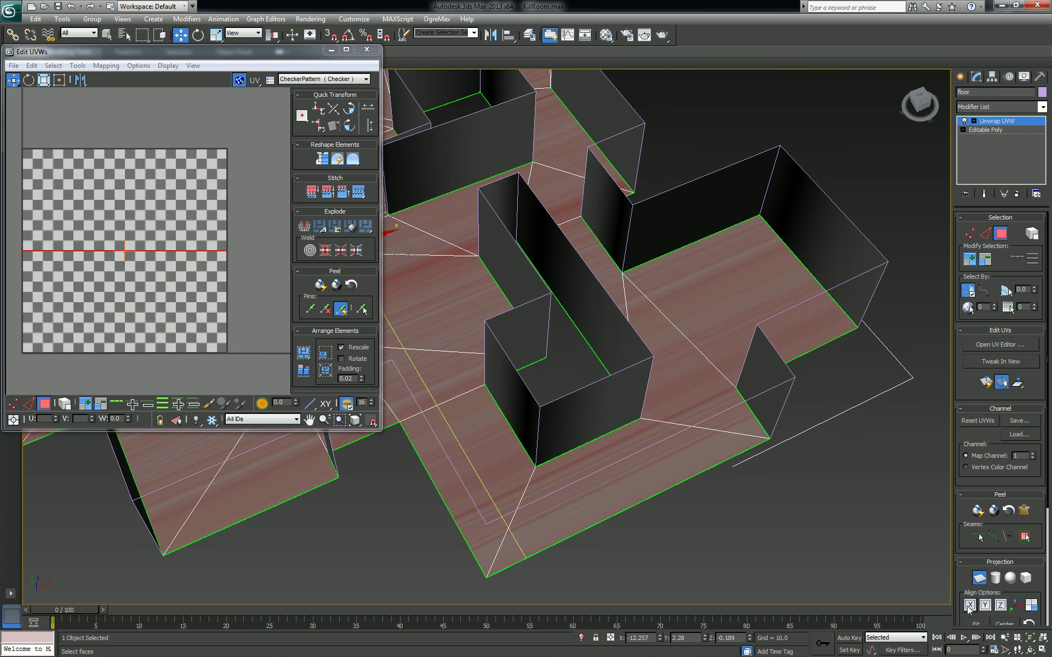
click(985, 605)
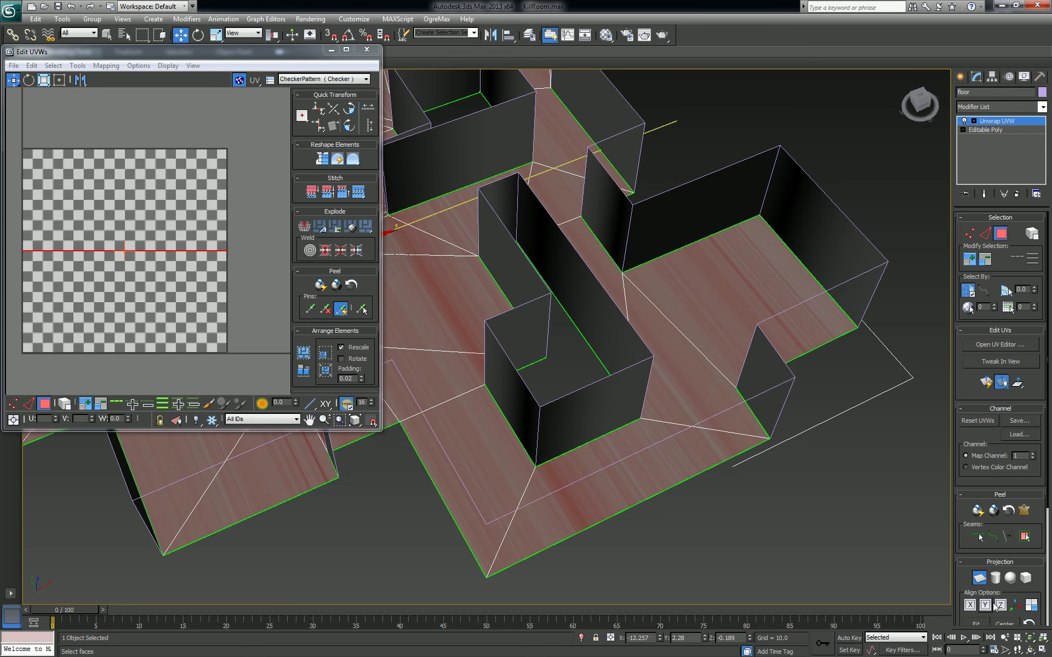
click(1000, 604)
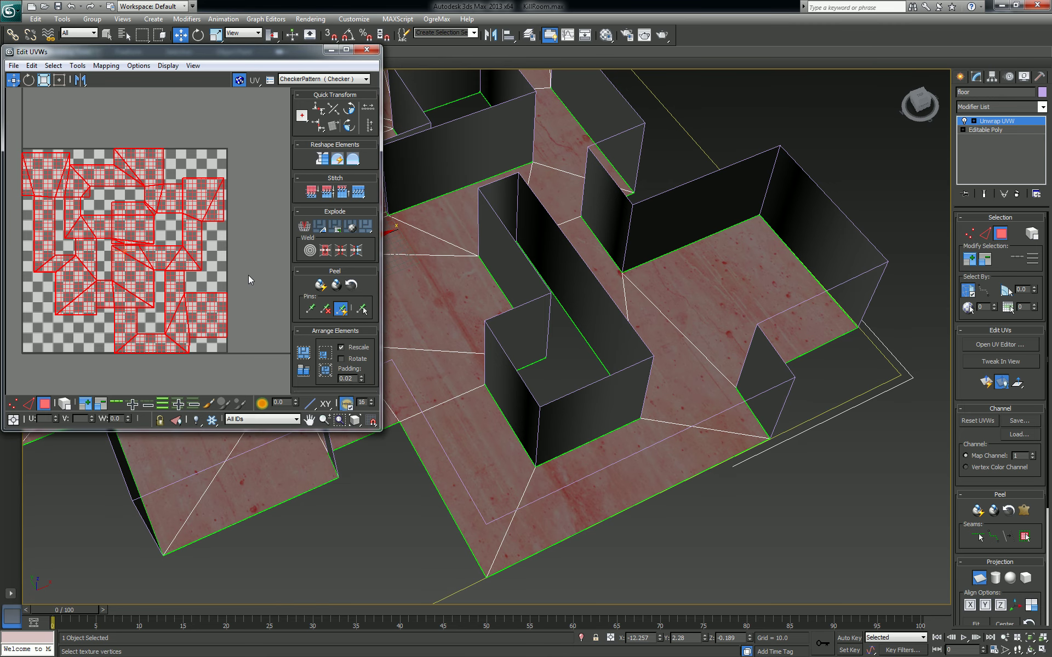
Examine the concrete texture's direction and scale across the floor from above and at close range.
alt+middle_drag(531, 338, 749, 368)
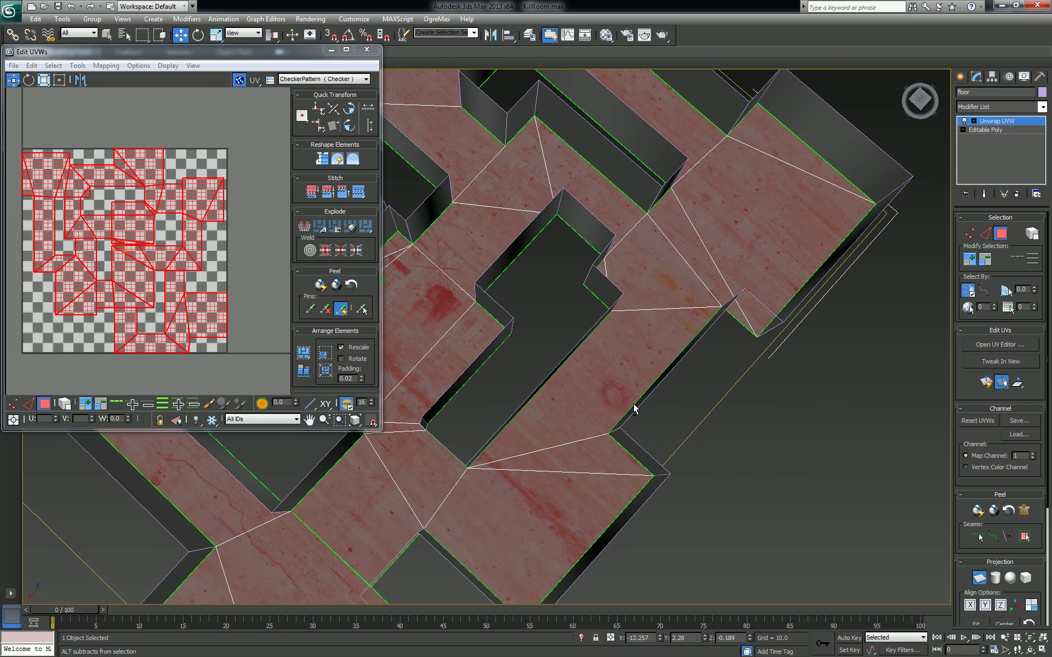
alt+middle_drag(634, 405, 540, 507)
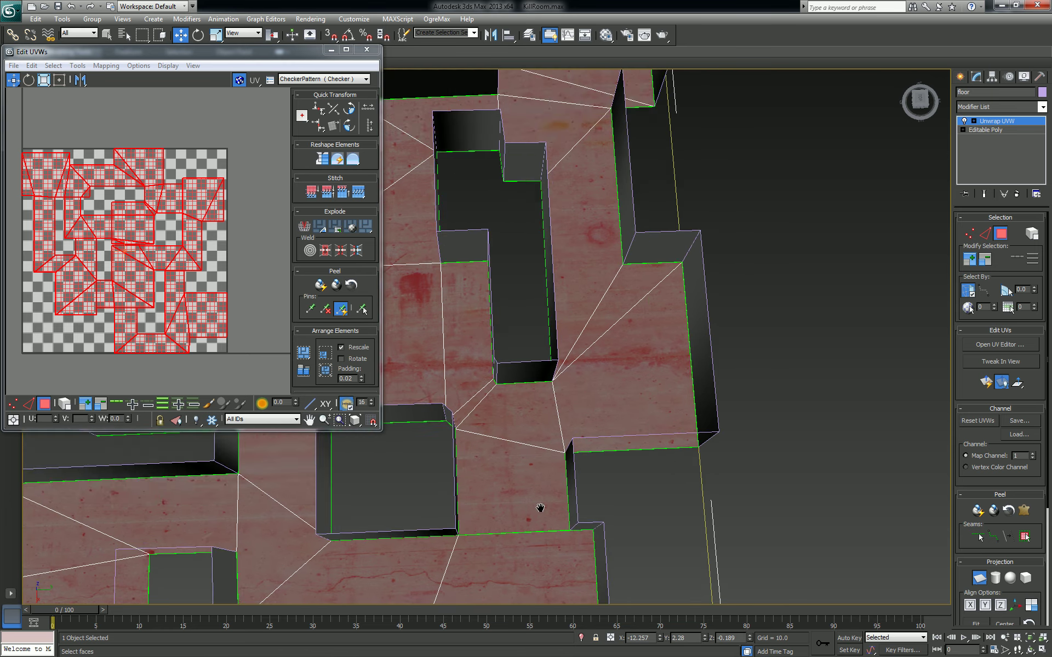
scroll(591, 357, up, 2)
scroll(542, 327, up, 5)
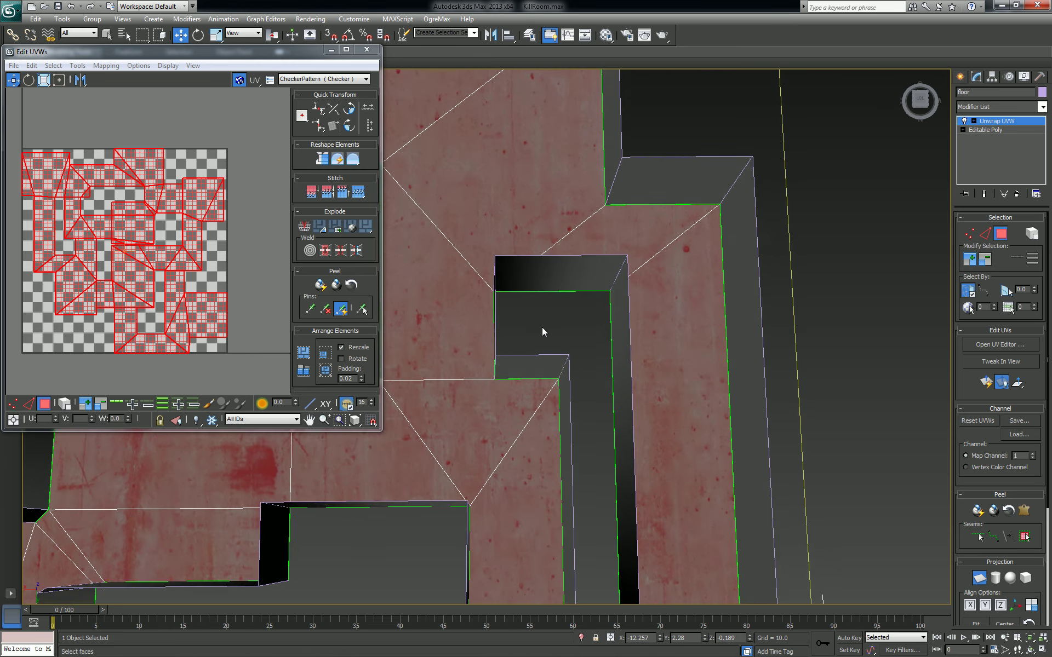
scroll(534, 337, down, 2)
scroll(482, 353, down, 2)
middle_drag(481, 357, 613, 391)
scroll(696, 396, down, 2)
alt+middle_drag(527, 426, 488, 275)
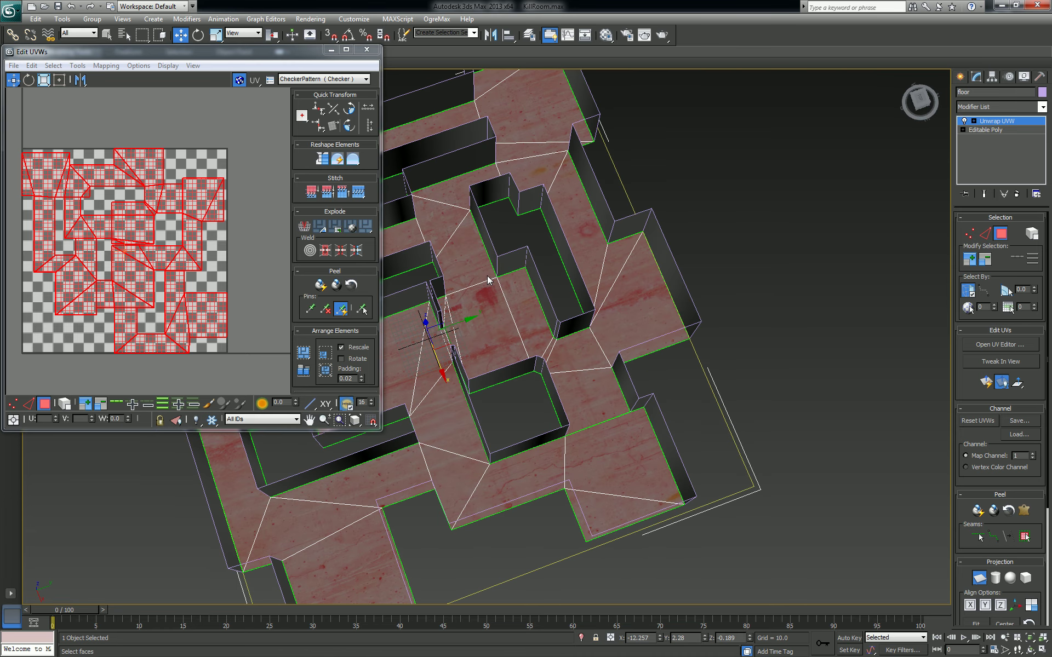
Close the UV editor and convert the floor to an Editable Poly.
click(372, 54)
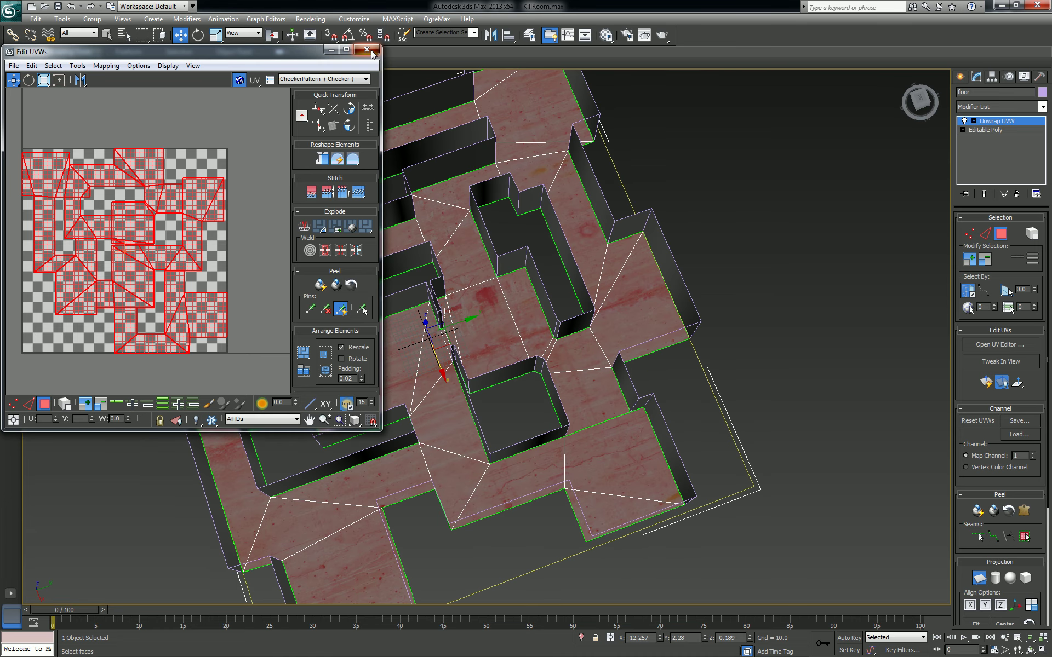
click(367, 50)
alt+middle_drag(516, 181, 605, 251)
right_click(603, 249)
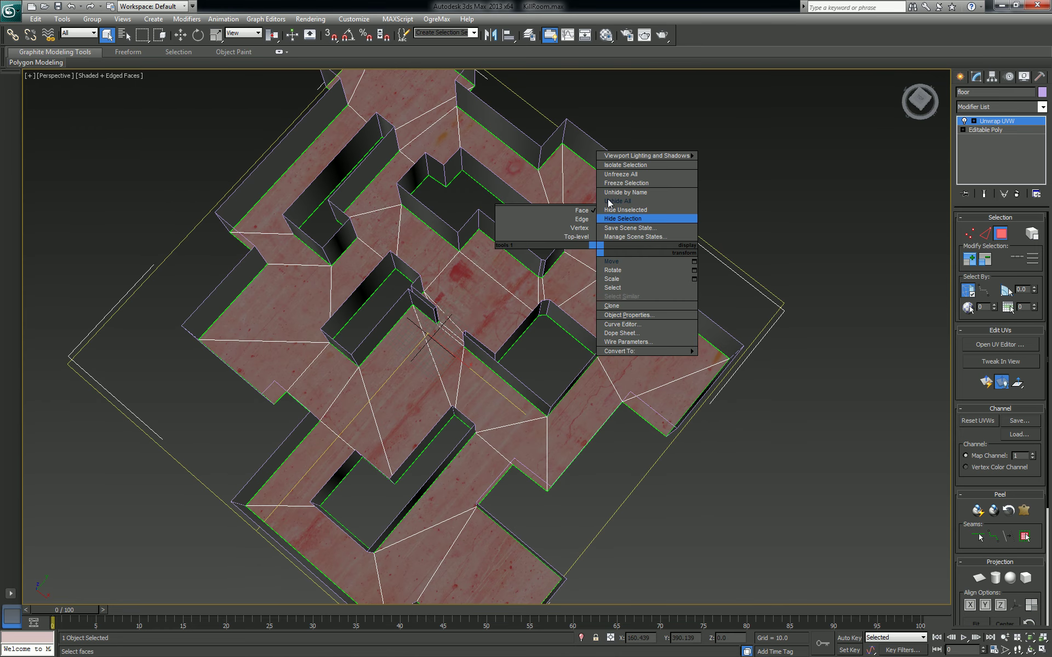
mouse_move(685, 353)
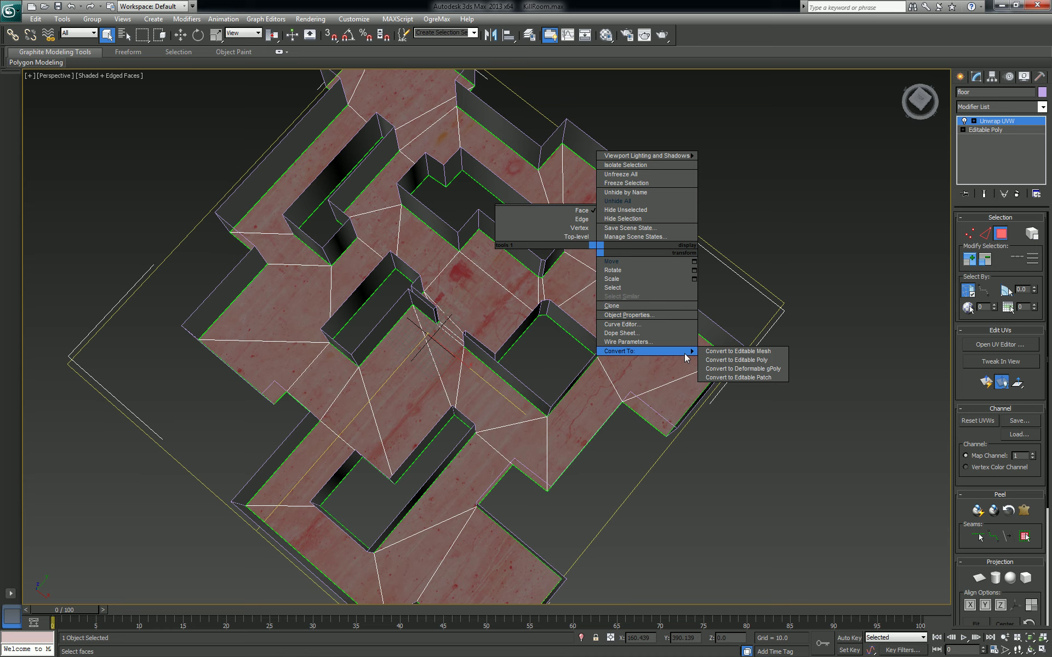
click(737, 360)
Apply the dark, stained wall texture to the outer walls, select that wall object and inspect the result around the level.
alt+middle_drag(455, 308, 642, 385)
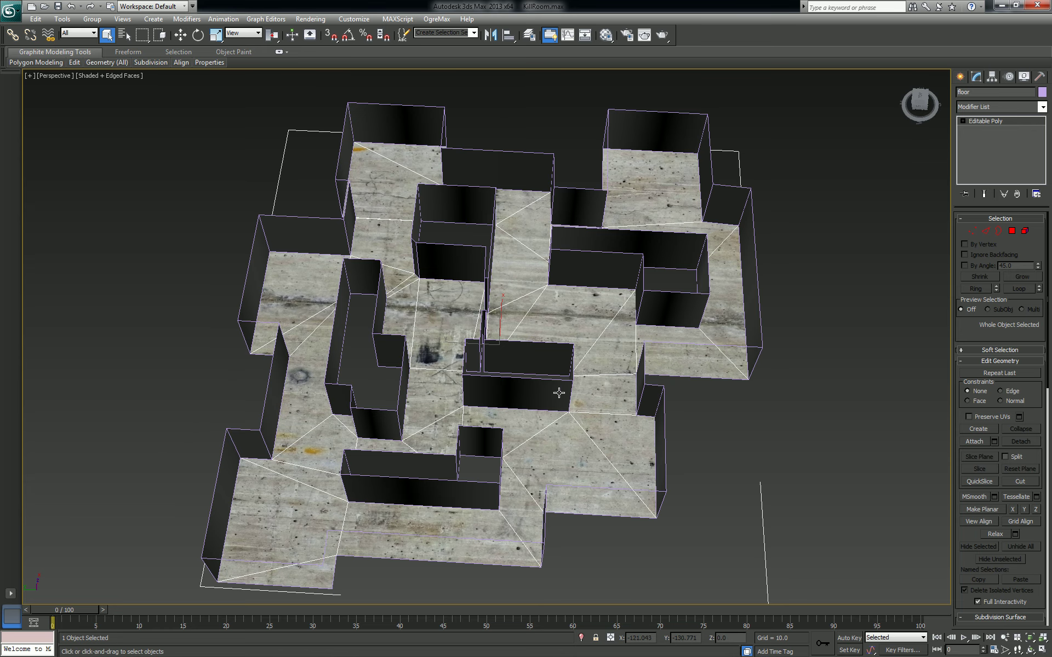
alt+middle_drag(559, 394, 493, 386)
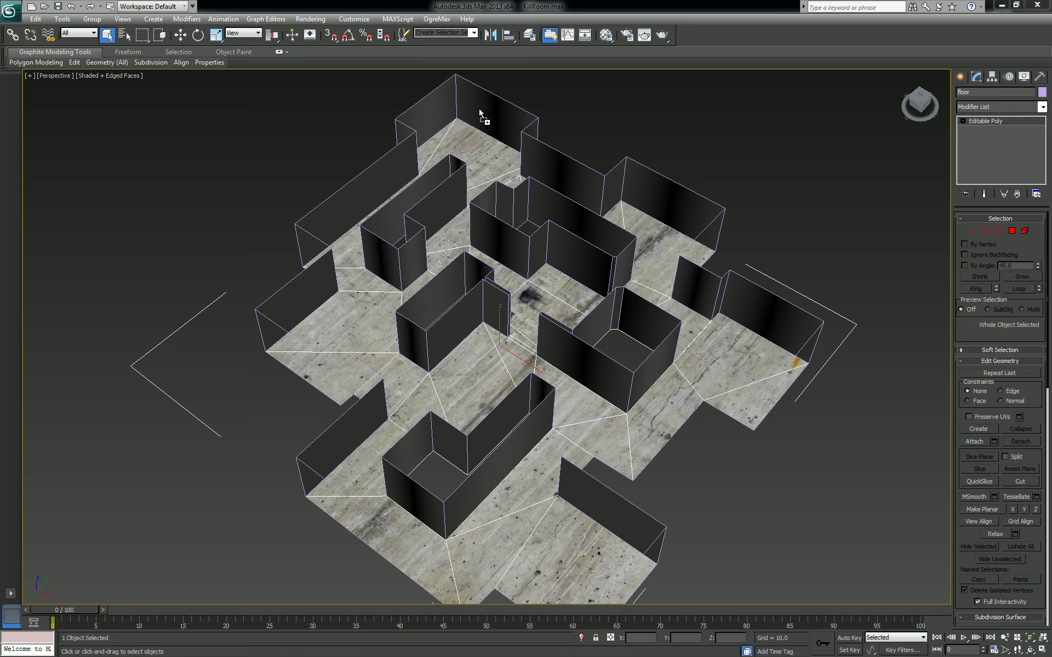
alt+middle_drag(550, 169, 534, 199)
click(489, 212)
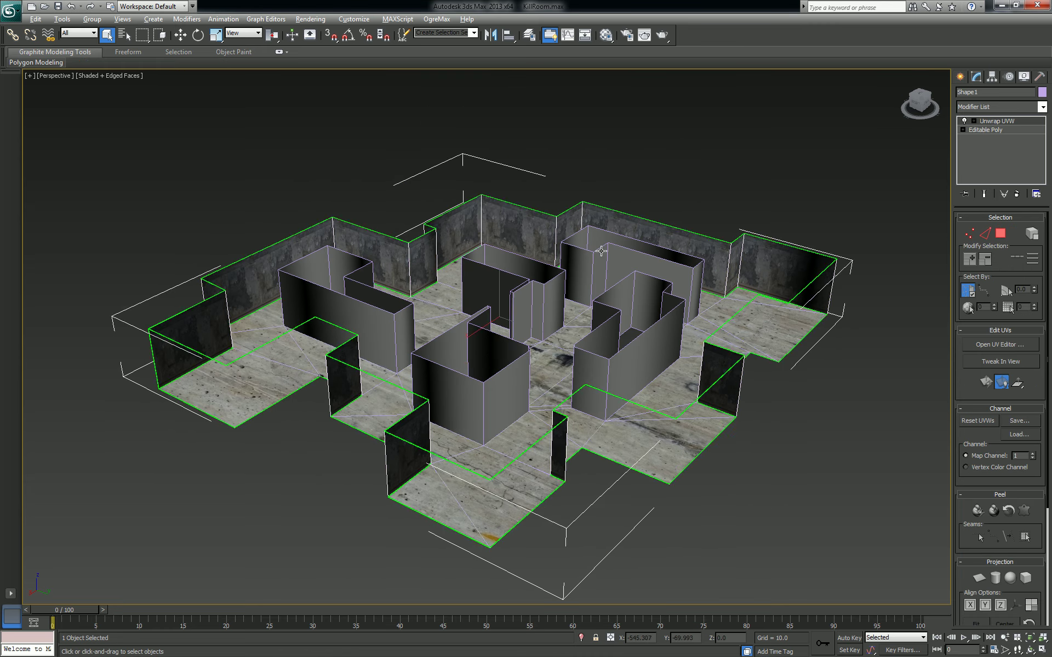
alt+middle_drag(601, 251, 581, 224)
scroll(499, 258, up, 3)
scroll(503, 259, down, 5)
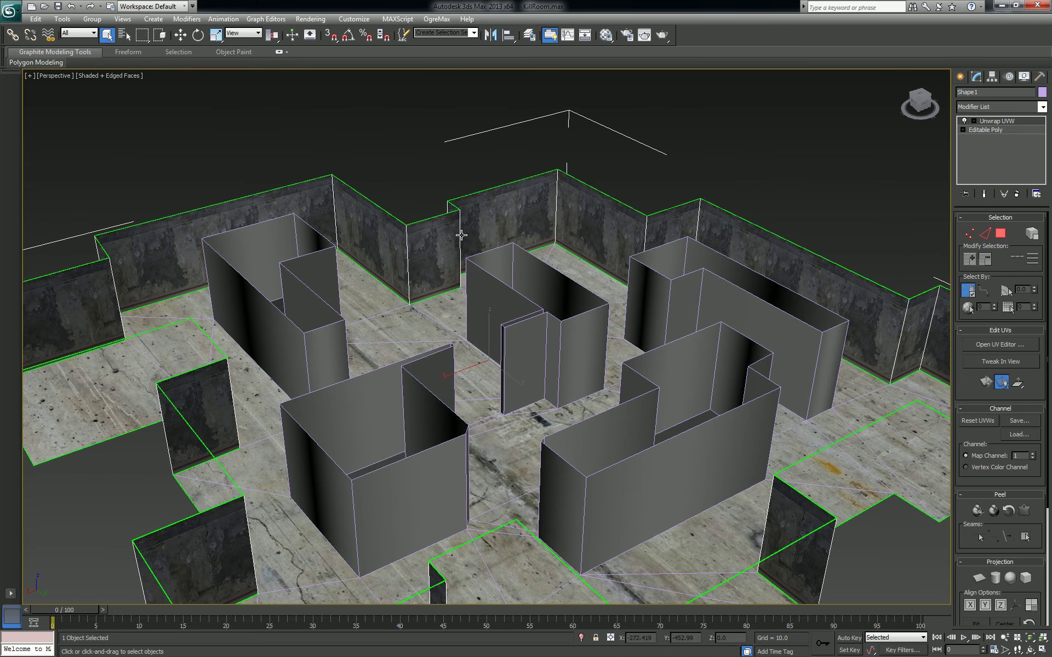
alt+middle_drag(460, 232, 378, 236)
alt+middle_drag(442, 225, 680, 237)
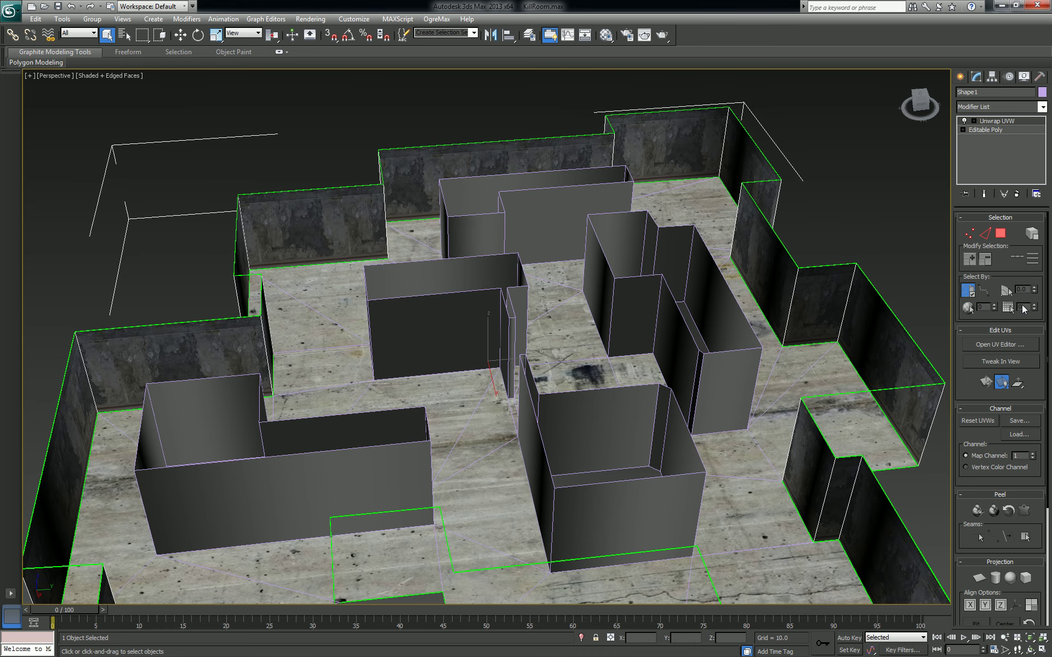
Select all UV vertices of the outer walls, then nudge and scale the strip to match the UV square's height.
click(1004, 349)
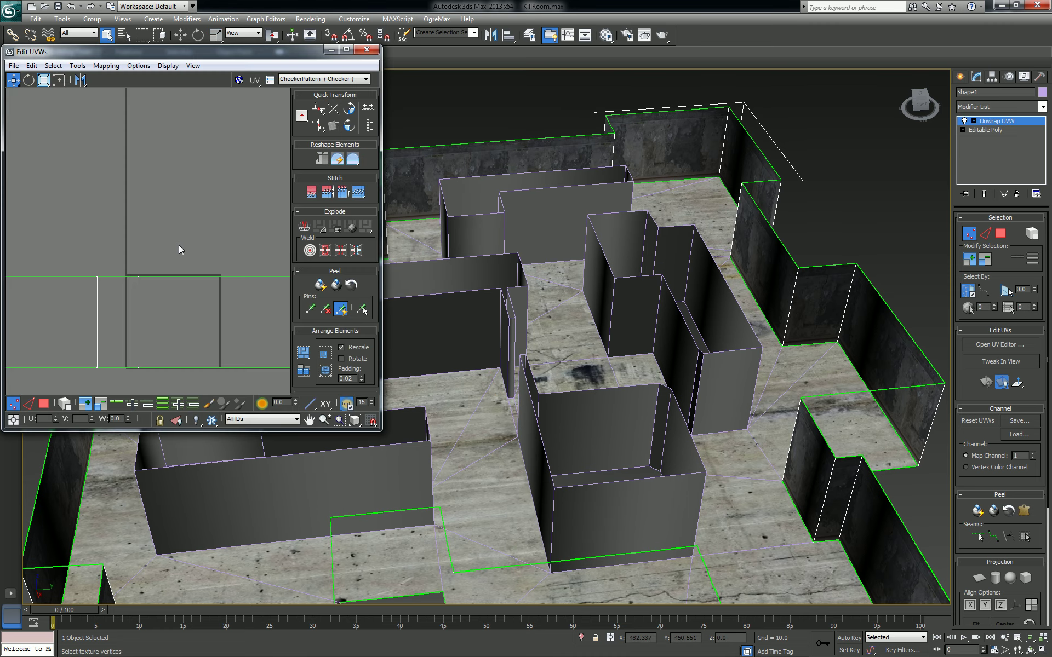
scroll(179, 245, down, 5)
scroll(180, 226, down, 3)
key(ctrl+a)
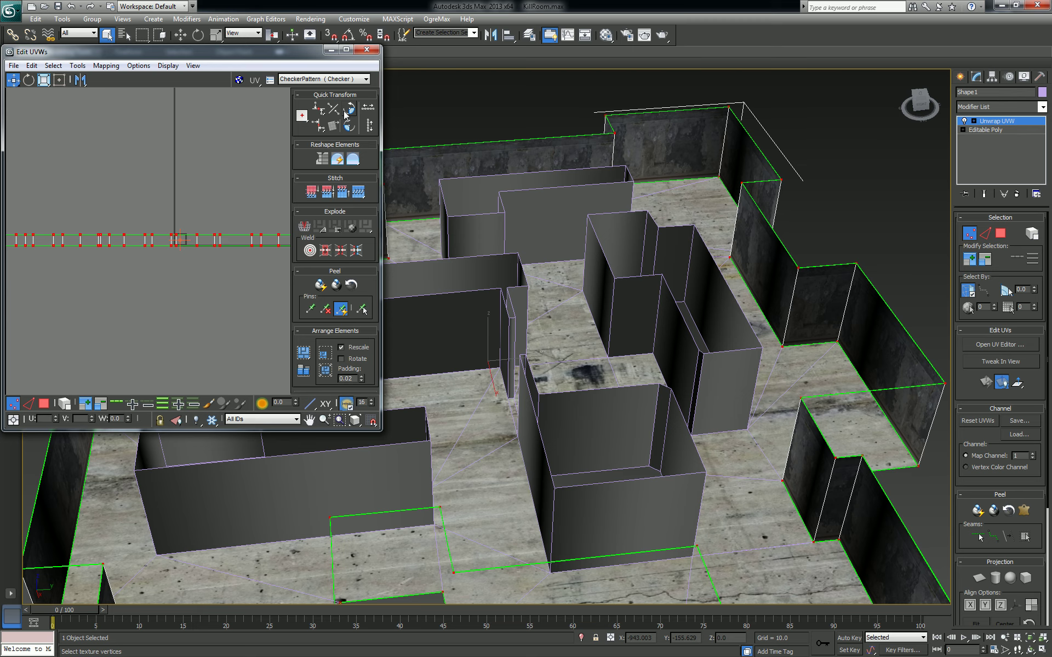
scroll(187, 301, up, 5)
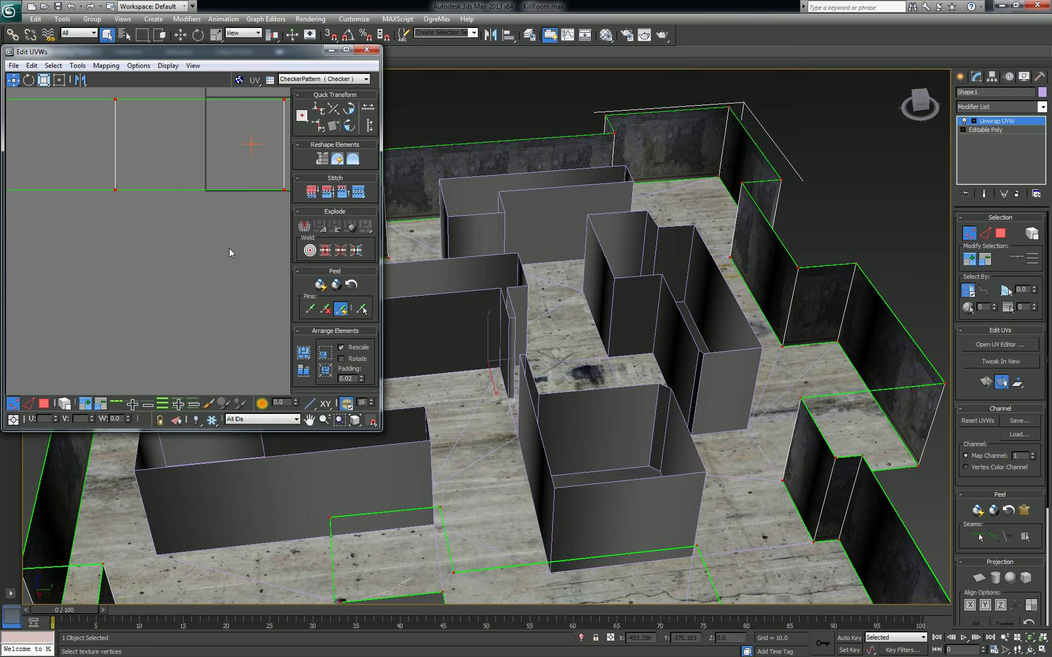
scroll(142, 366, up, 3)
scroll(184, 280, up, 2)
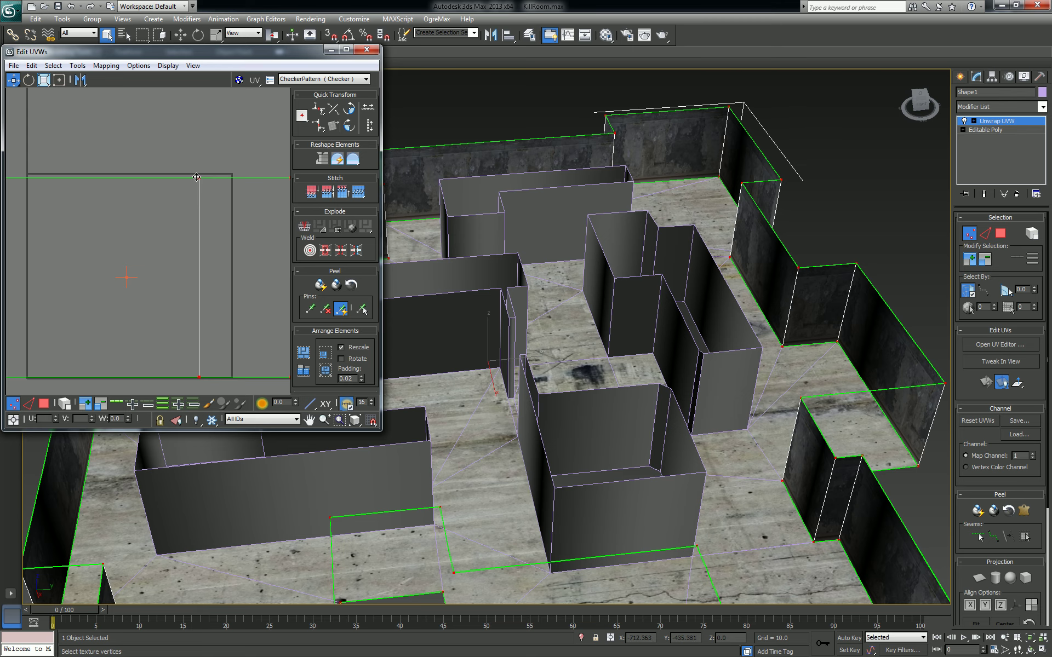
drag(200, 176, 200, 174)
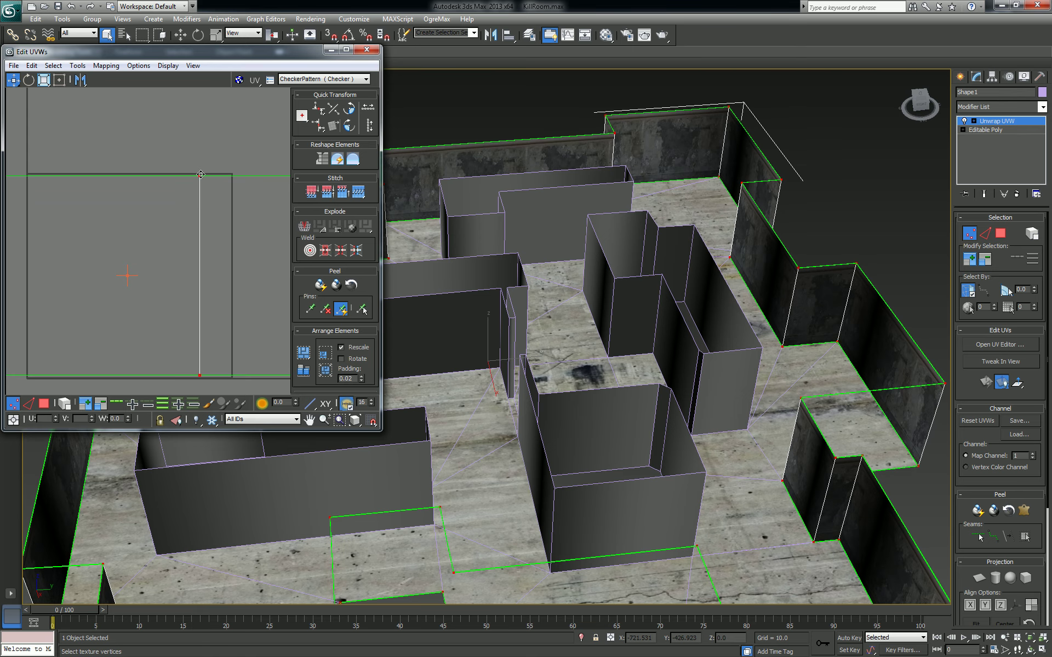
click(44, 79)
drag(198, 177, 204, 175)
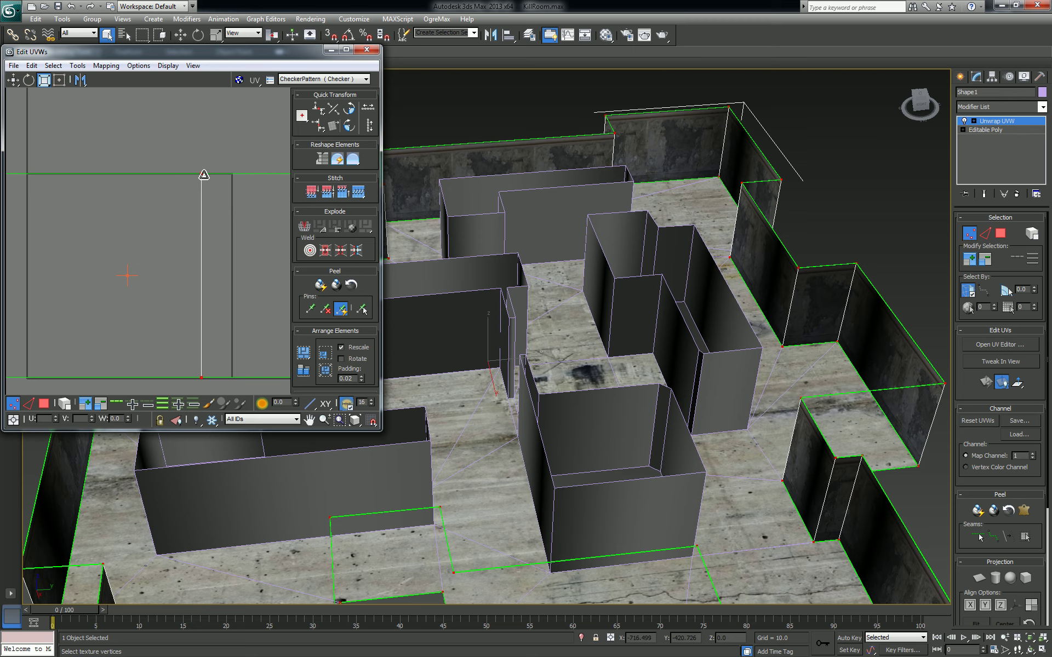
Keep the checker pattern as UV background, close the UV editor and convert the outer walls to an Editable Poly.
click(331, 79)
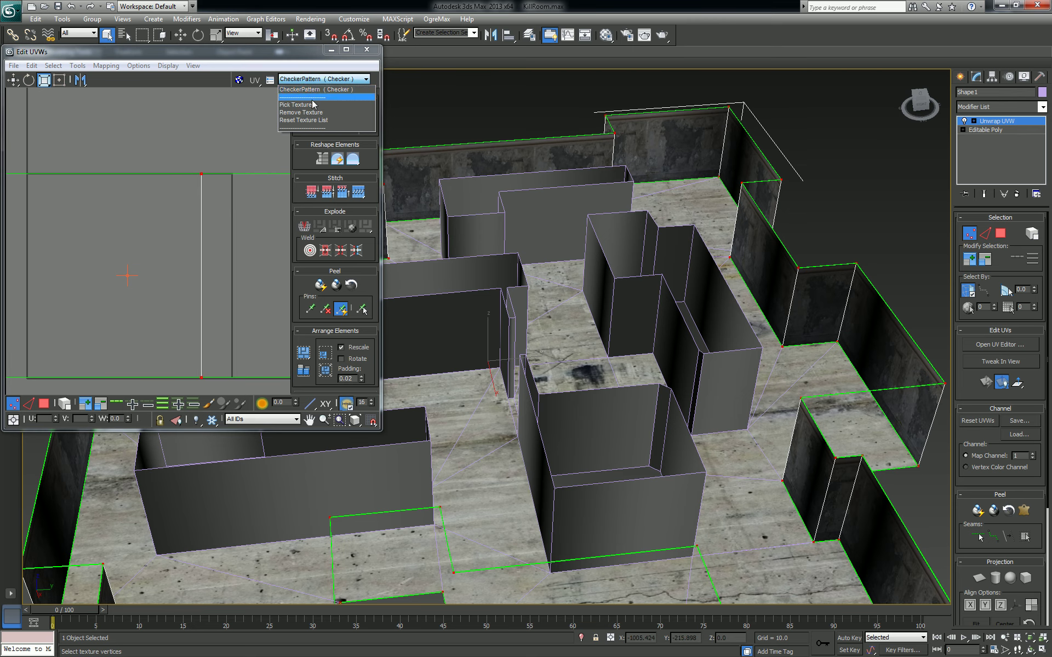
click(328, 89)
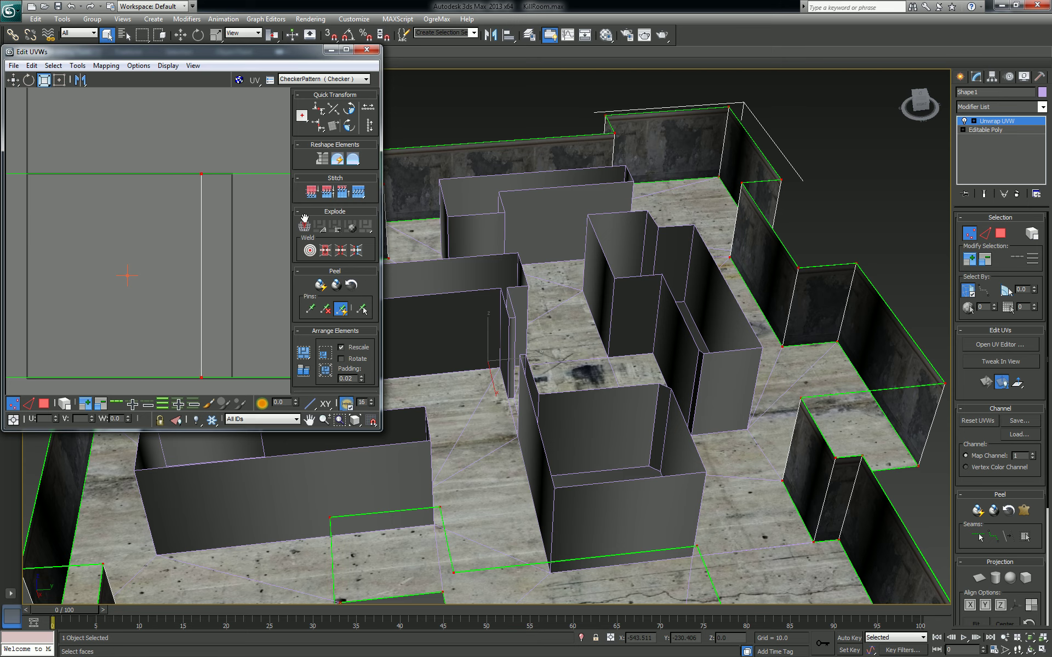
click(367, 51)
right_click(563, 176)
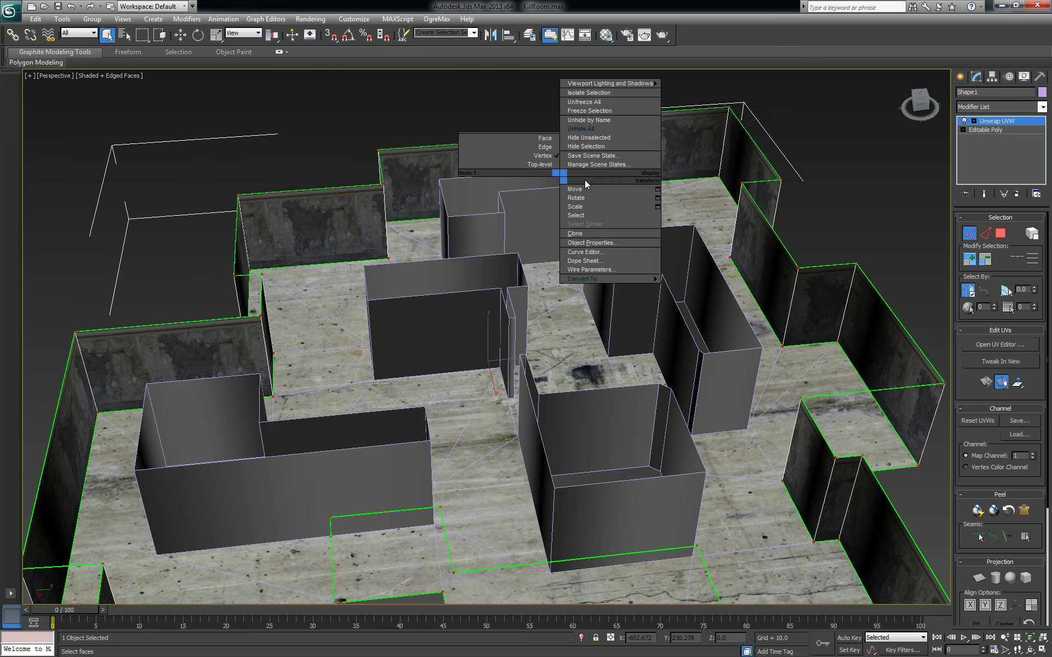
click(699, 288)
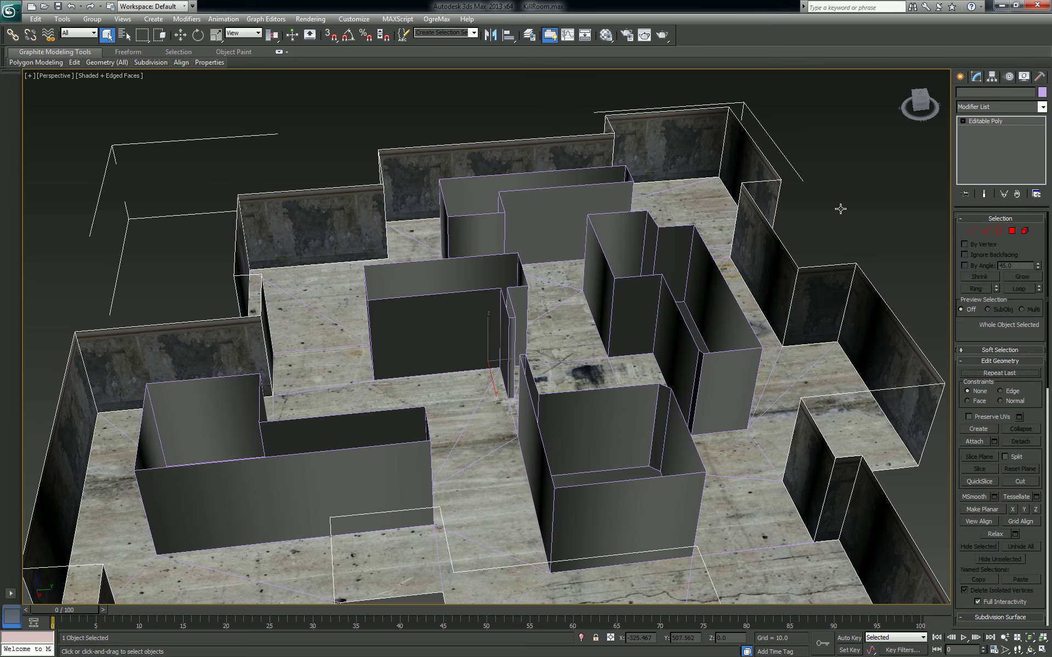
Add a new Unwrap UVW modifier to the outer walls.
click(1043, 107)
drag(1043, 128, 1043, 342)
key(u)
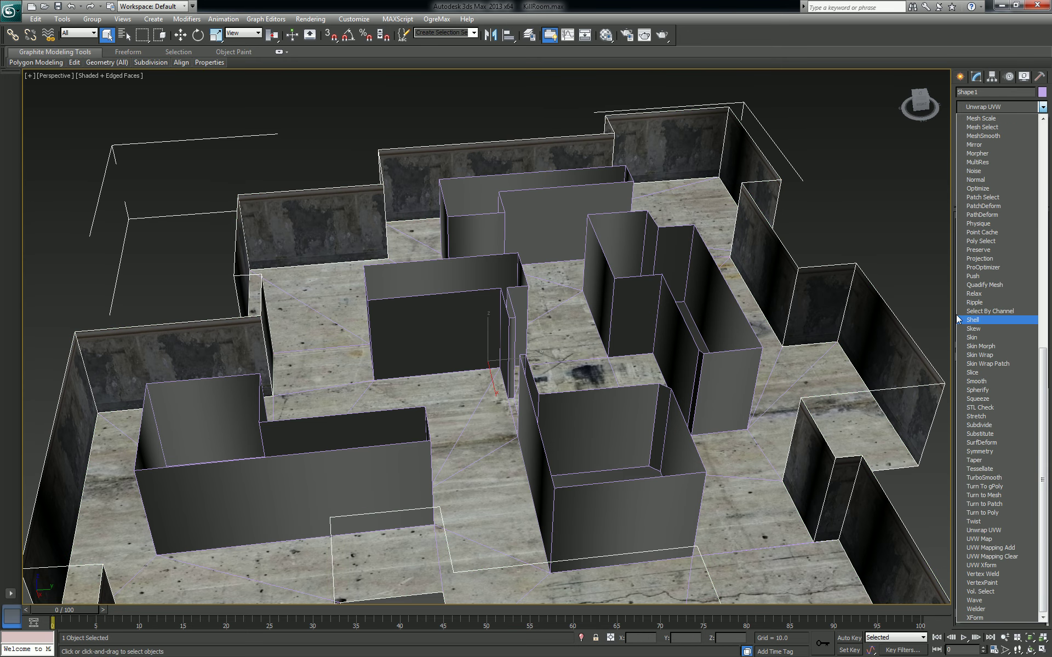
key(u)
key(Return)
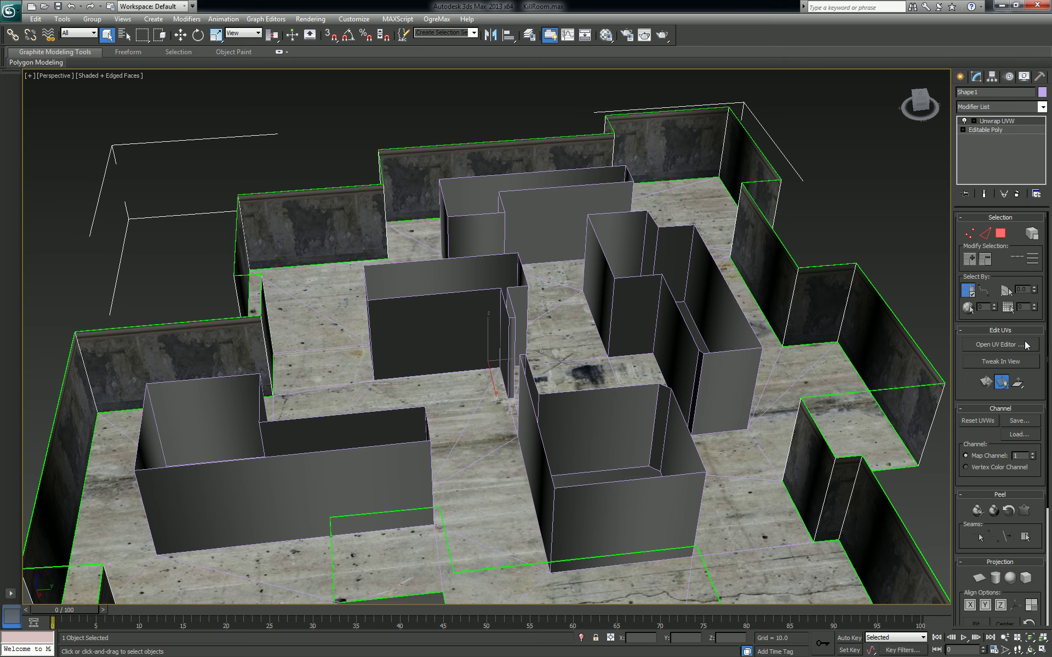
Open the outer walls in the UV editor and show the ConcreteBare0376 map as the background.
click(1001, 344)
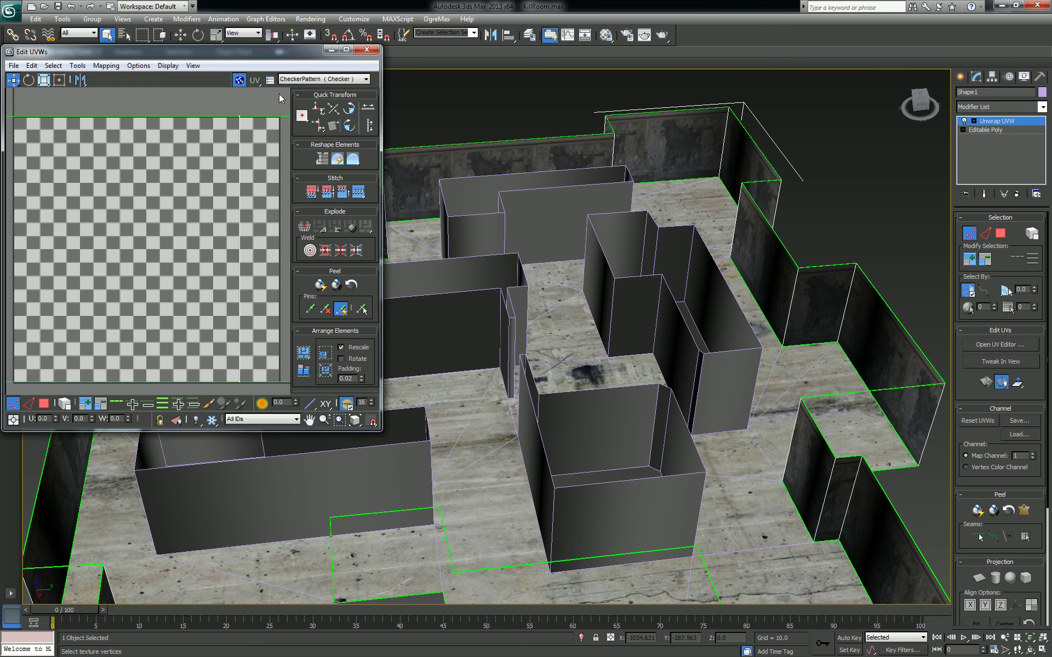
click(327, 79)
click(334, 98)
click(354, 79)
click(337, 97)
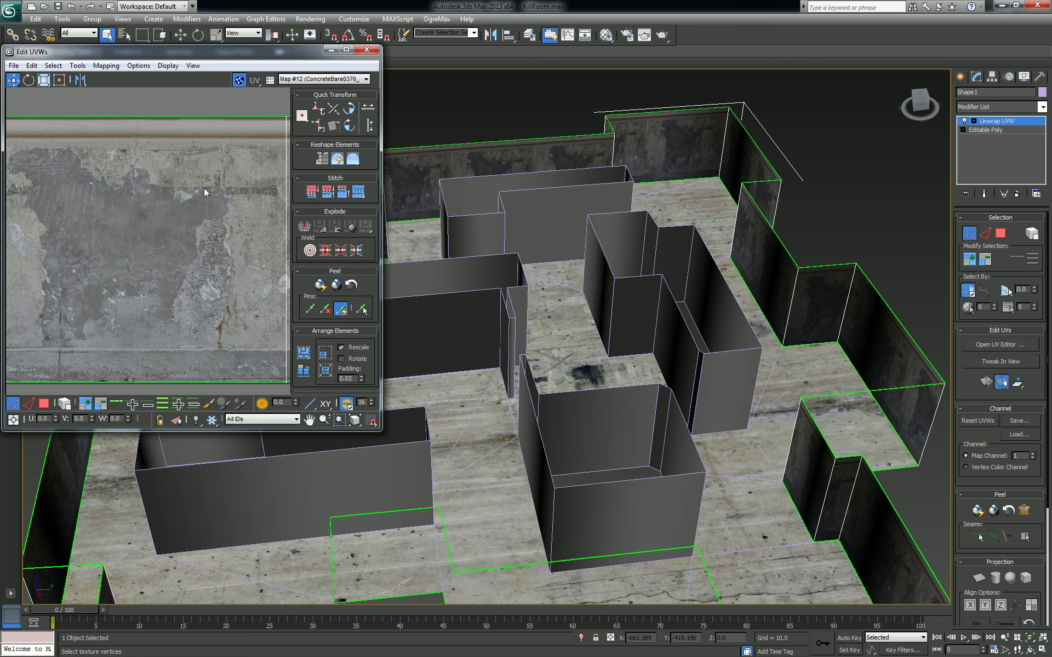
Examine how the outer walls' UV strip lines up with the edges of the concrete texture.
scroll(237, 192, up, 3)
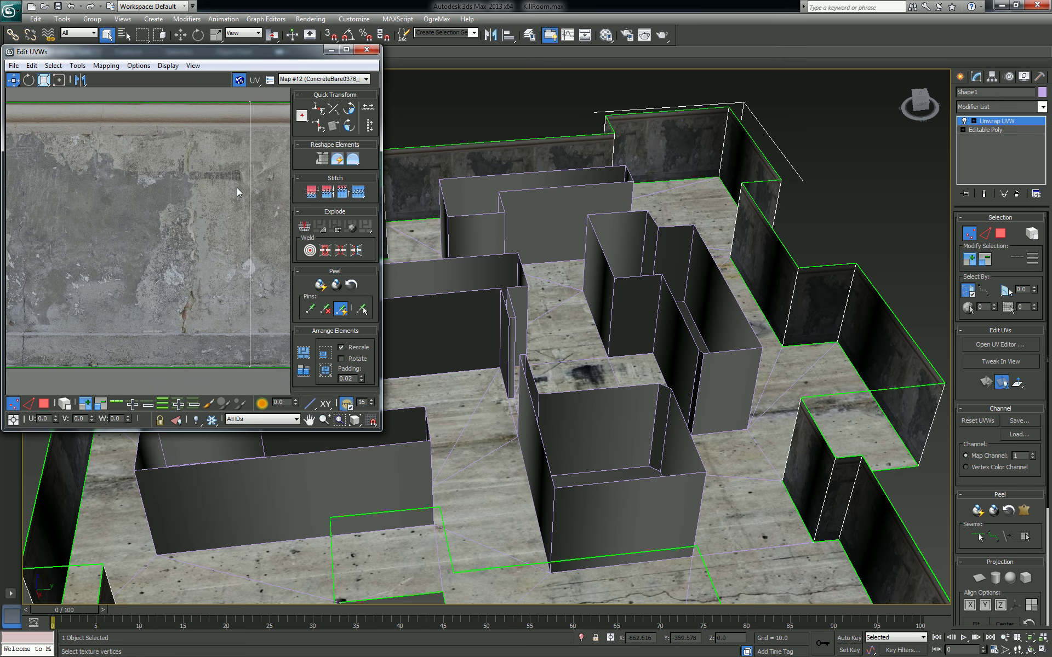
middle_drag(236, 185, 159, 202)
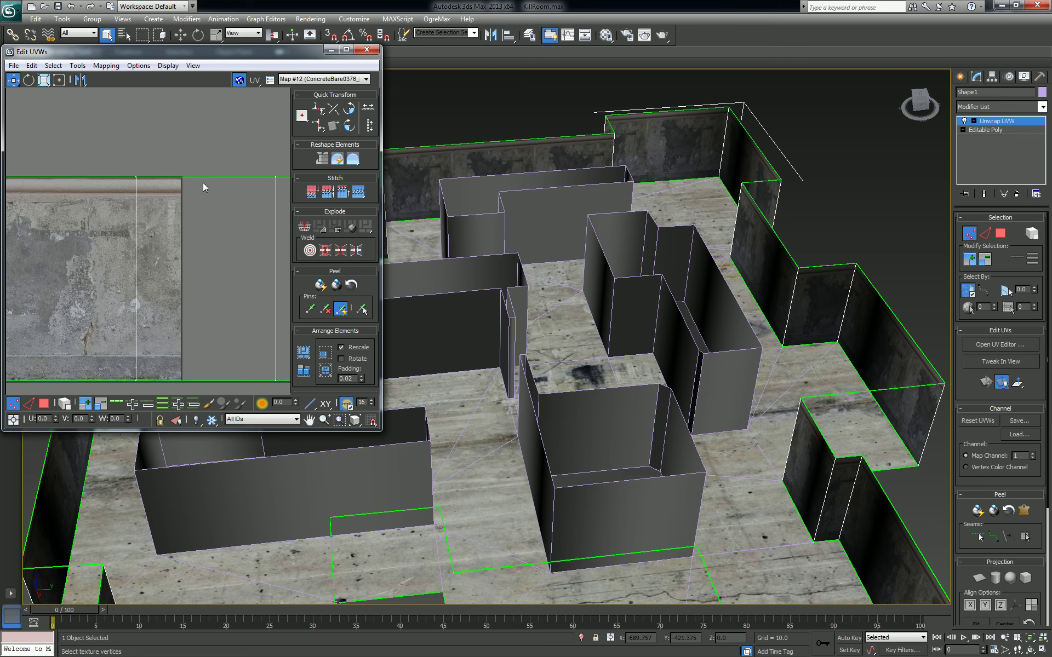
scroll(203, 183, up, 4)
scroll(203, 183, down, 4)
middle_drag(215, 216, 285, 92)
scroll(238, 193, up, 2)
scroll(236, 195, up, 4)
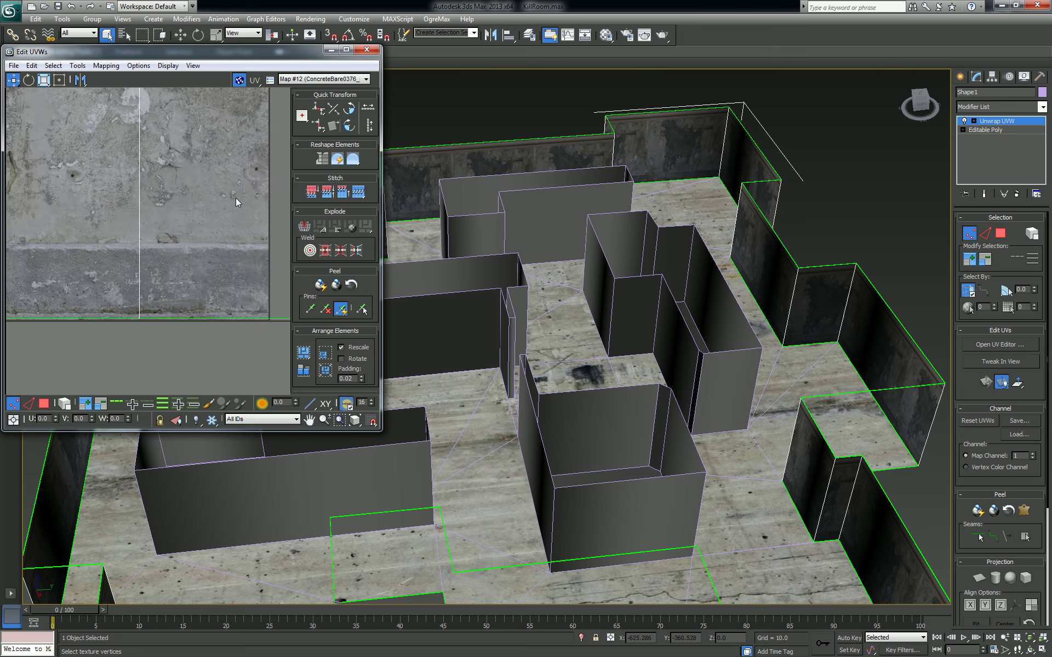
scroll(232, 210, down, 10)
scroll(232, 209, down, 8)
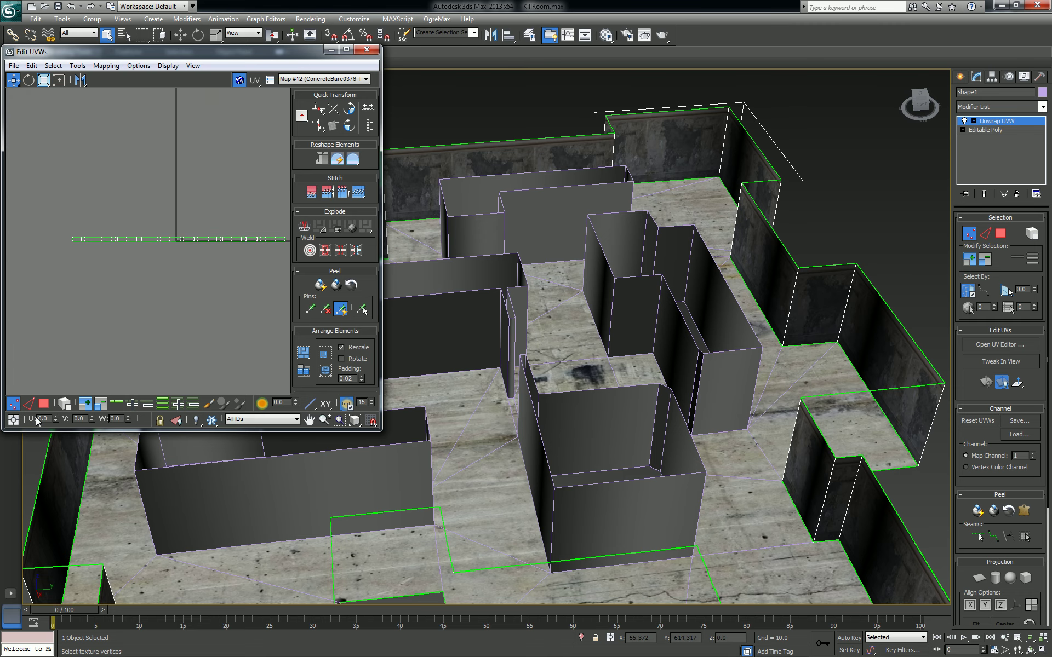
Select the lower row of UV vertices on the outer walls' strip, nudge it to the texture's bottom edge, and close the UV editor.
middle_drag(242, 270, 219, 289)
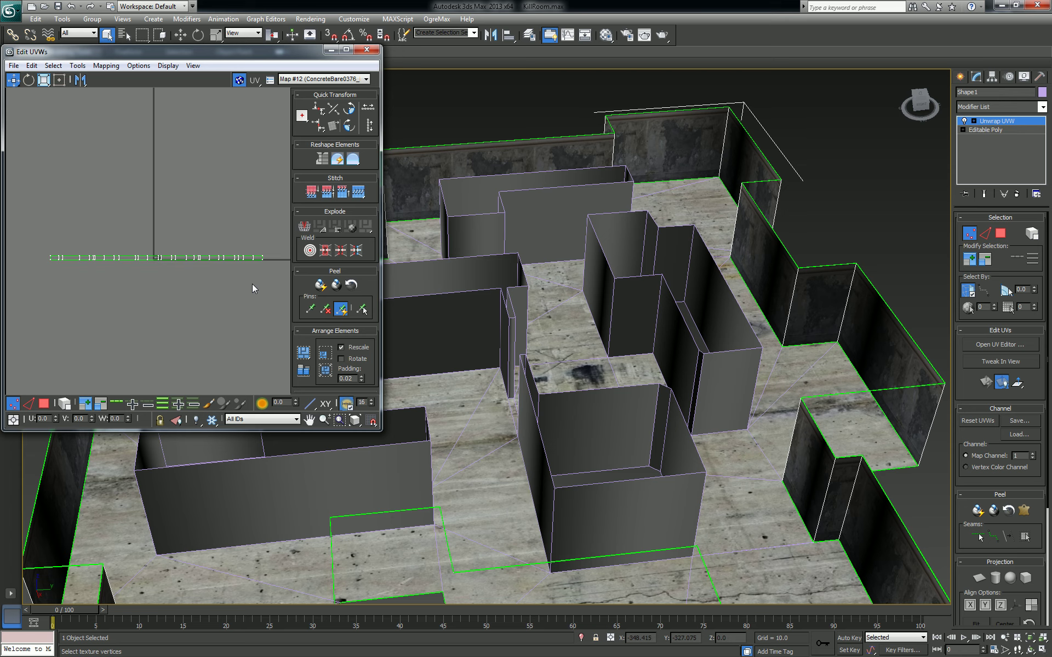
drag(56, 267, 29, 259)
scroll(180, 260, up, 8)
scroll(174, 263, up, 1)
middle_drag(175, 264, 335, 286)
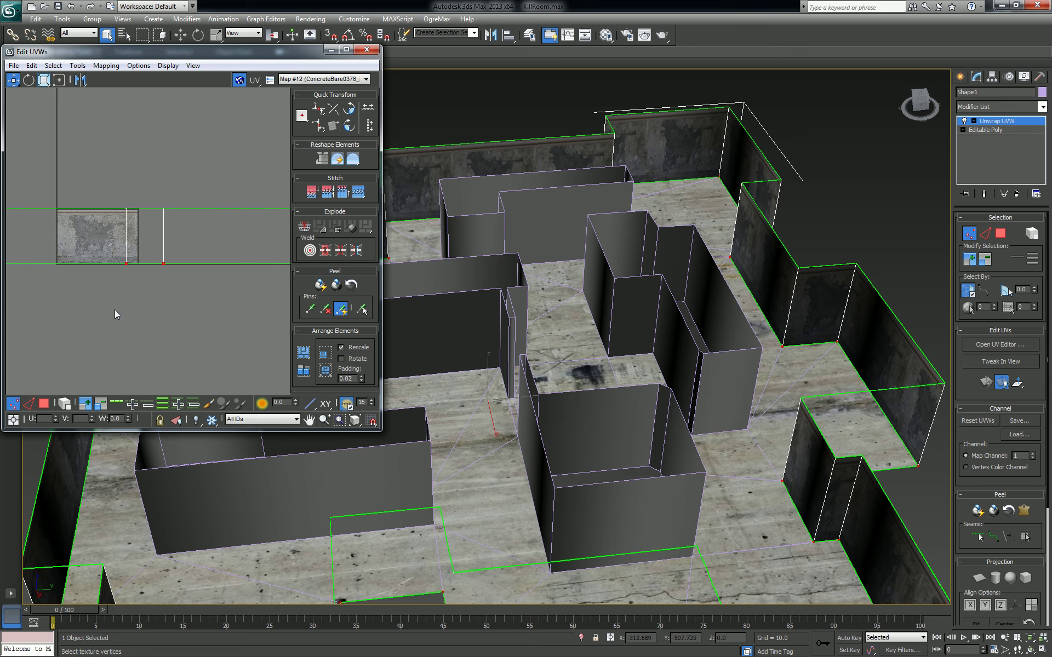
middle_drag(113, 310, 285, 303)
scroll(258, 272, up, 8)
middle_drag(258, 244, 51, 312)
scroll(162, 286, up, 8)
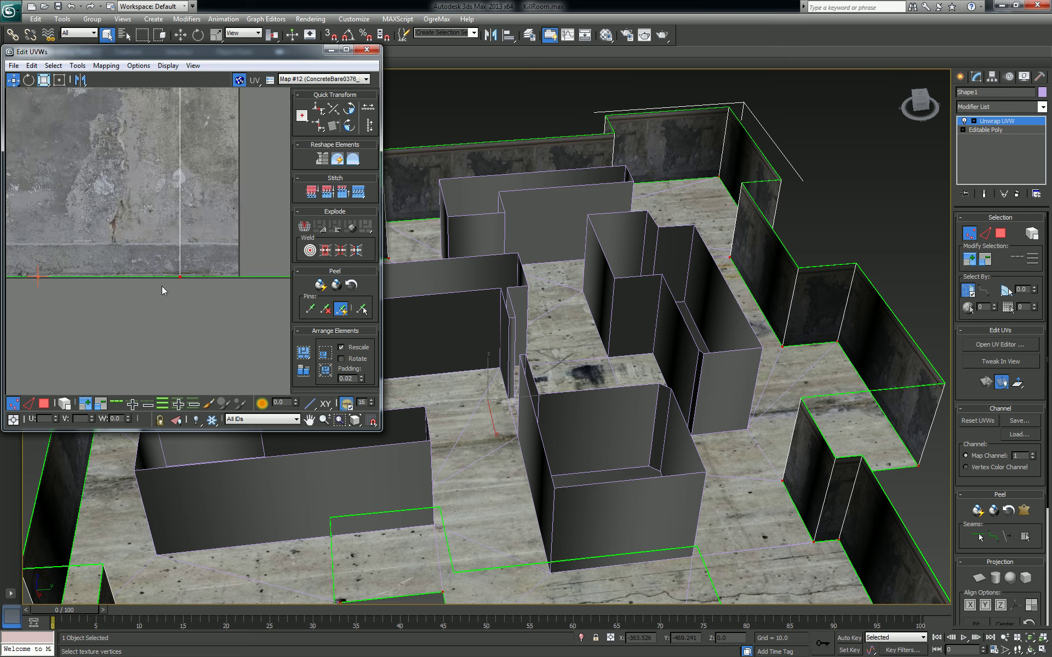
scroll(173, 265, up, 2)
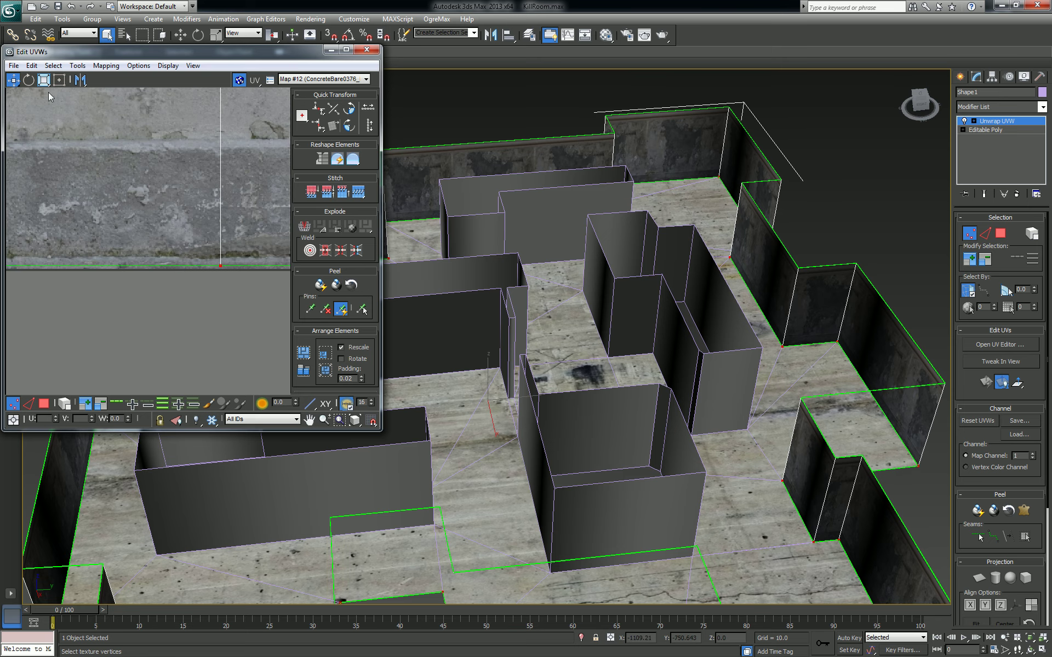
drag(13, 80, 14, 109)
drag(220, 268, 218, 269)
click(359, 52)
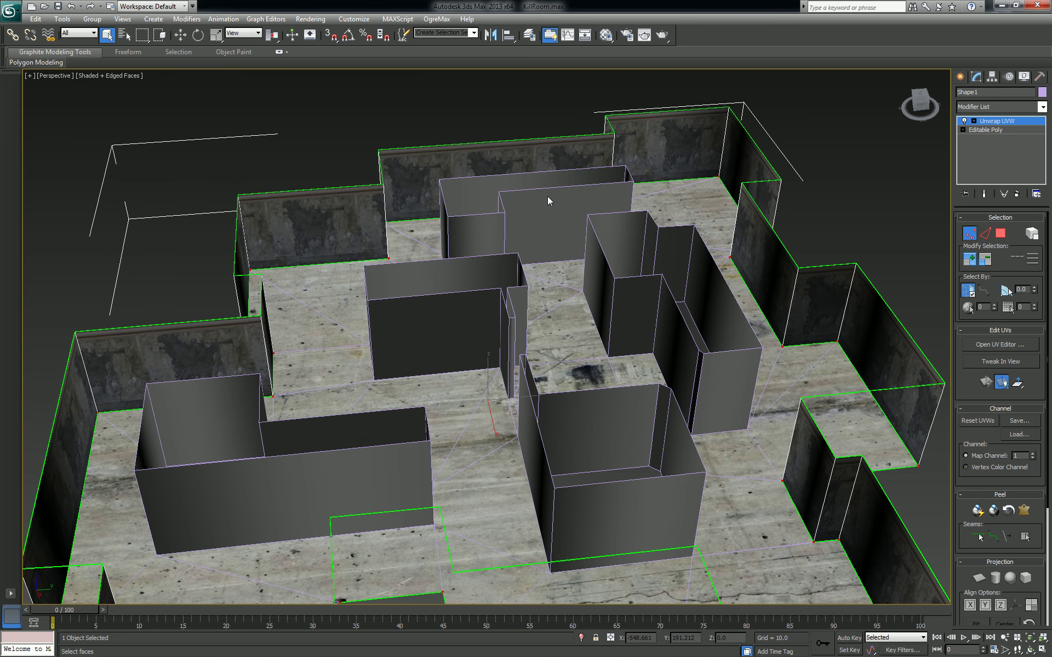
Leave UV vertex selection on the outer walls, select the L-shaped inner wall block at the back, and inspect the level.
alt+middle_drag(669, 299, 639, 277)
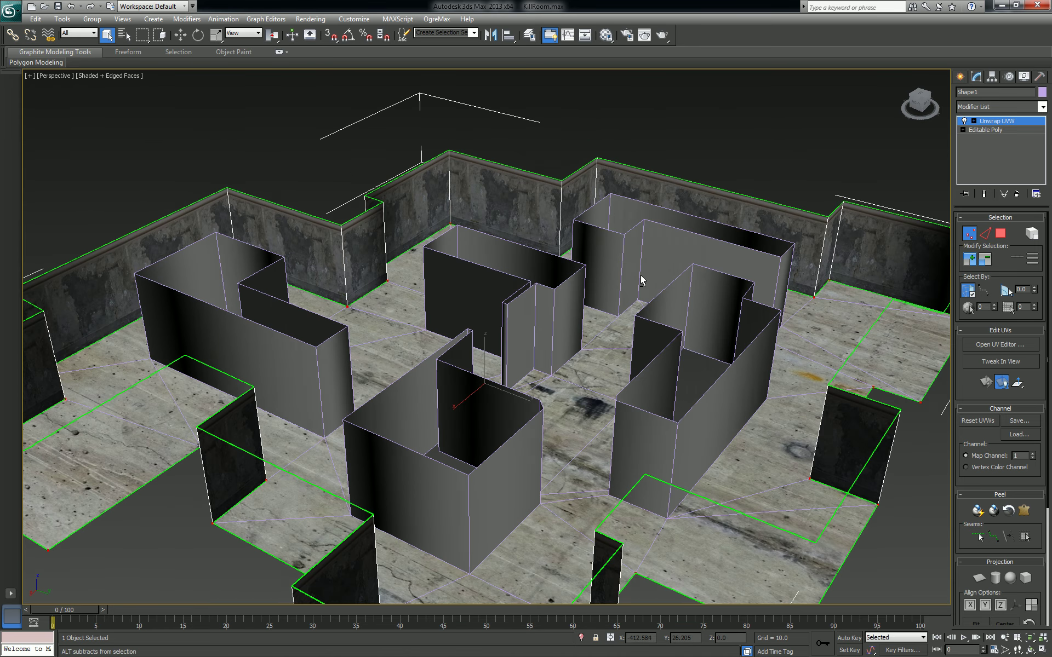
click(970, 233)
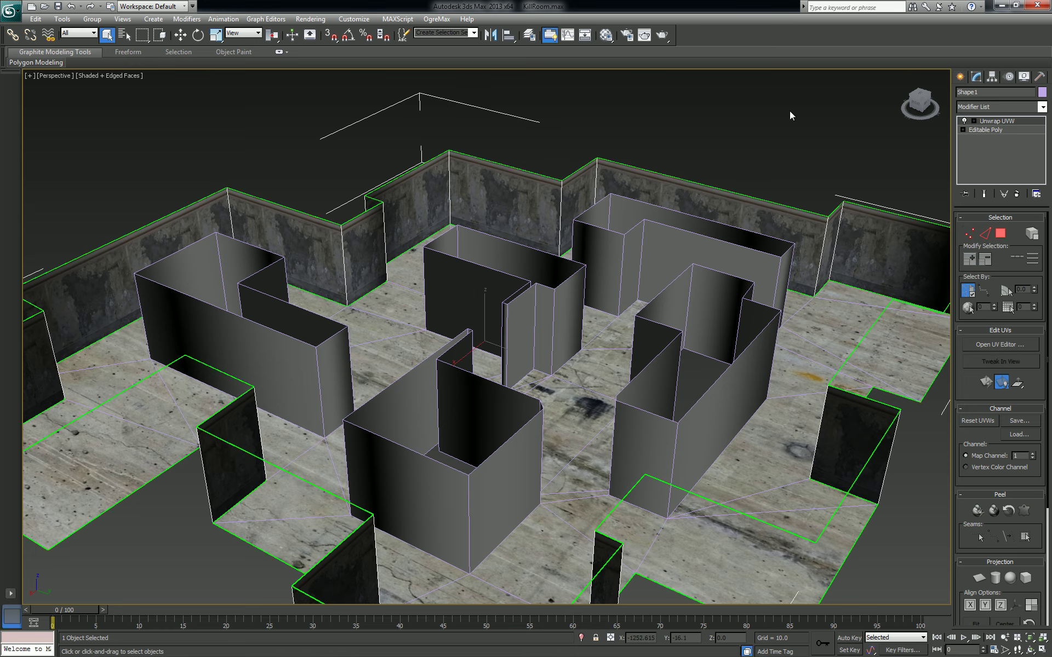
click(660, 284)
scroll(661, 284, up, 3)
scroll(661, 284, down, 5)
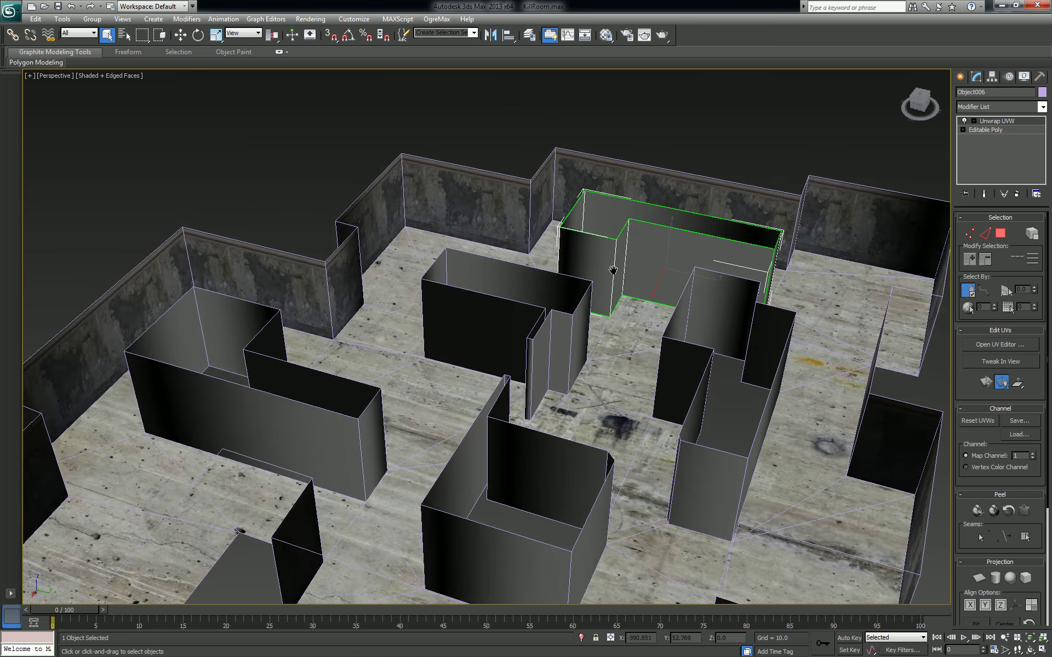
alt+middle_drag(608, 286, 558, 338)
scroll(485, 340, up, 2)
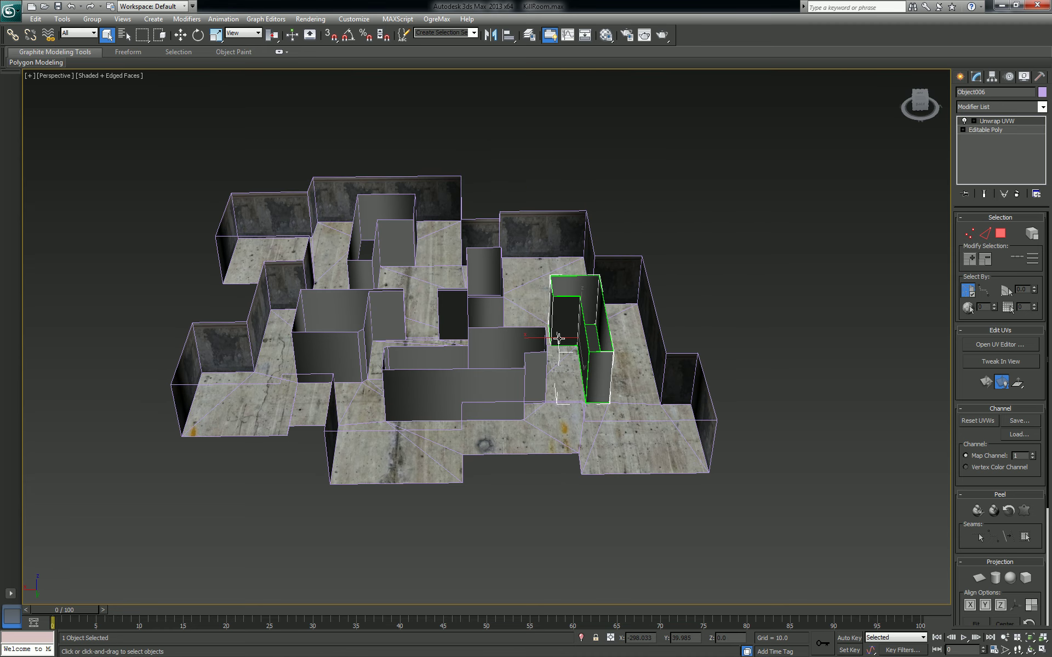
alt+middle_drag(381, 314, 391, 319)
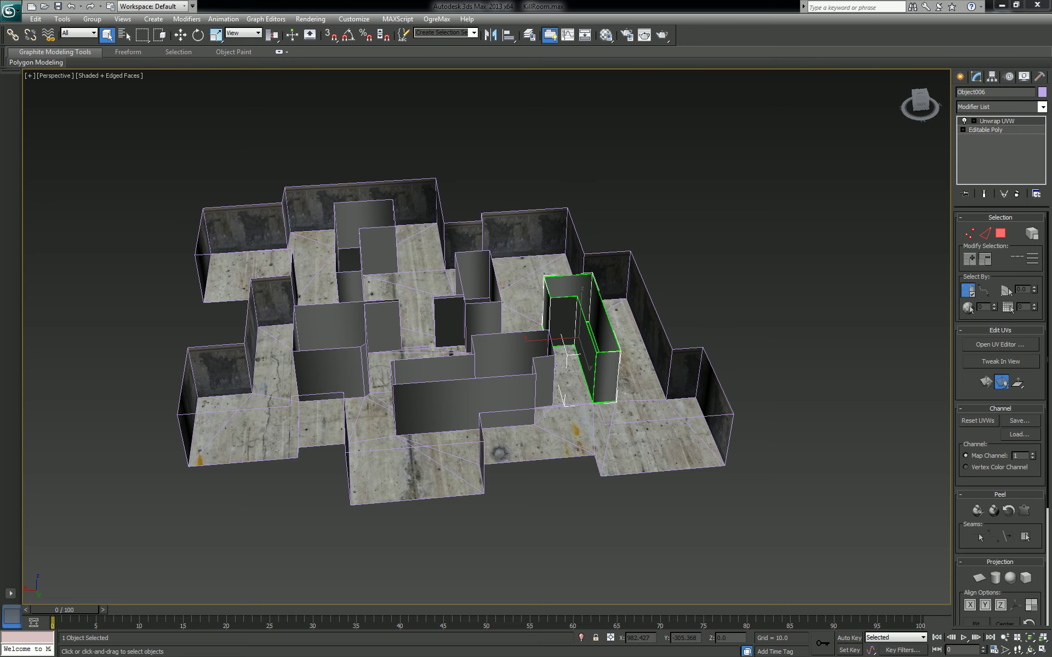
Apply the brown stained wall texture to four inner wall blocks and a darker mottled texture to the selected L-shaped block.
drag(1, 471, 359, 379)
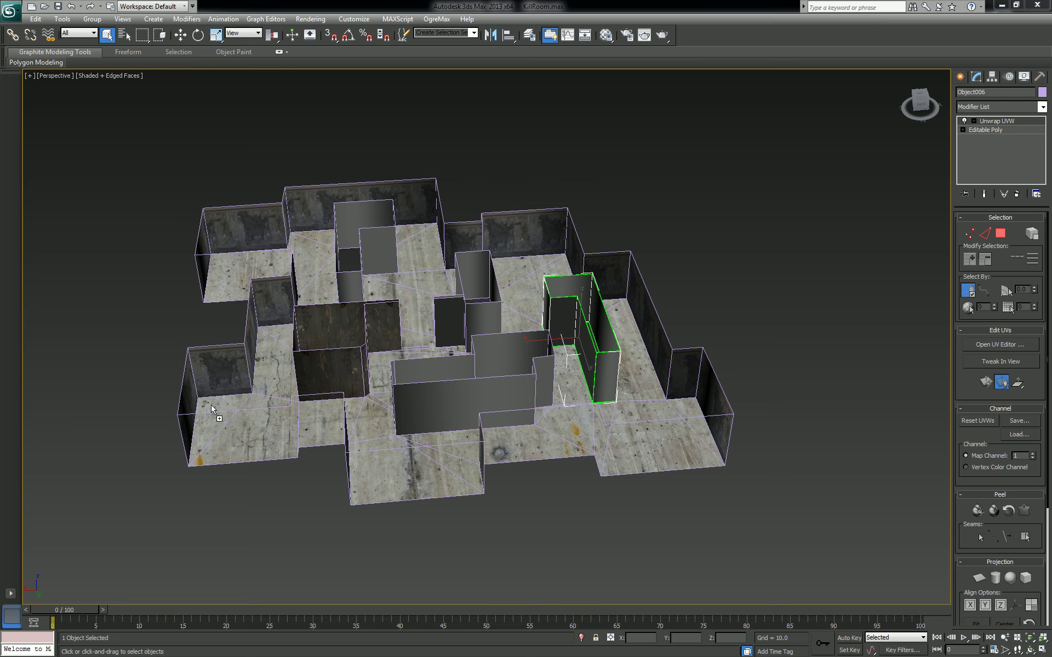
click(412, 390)
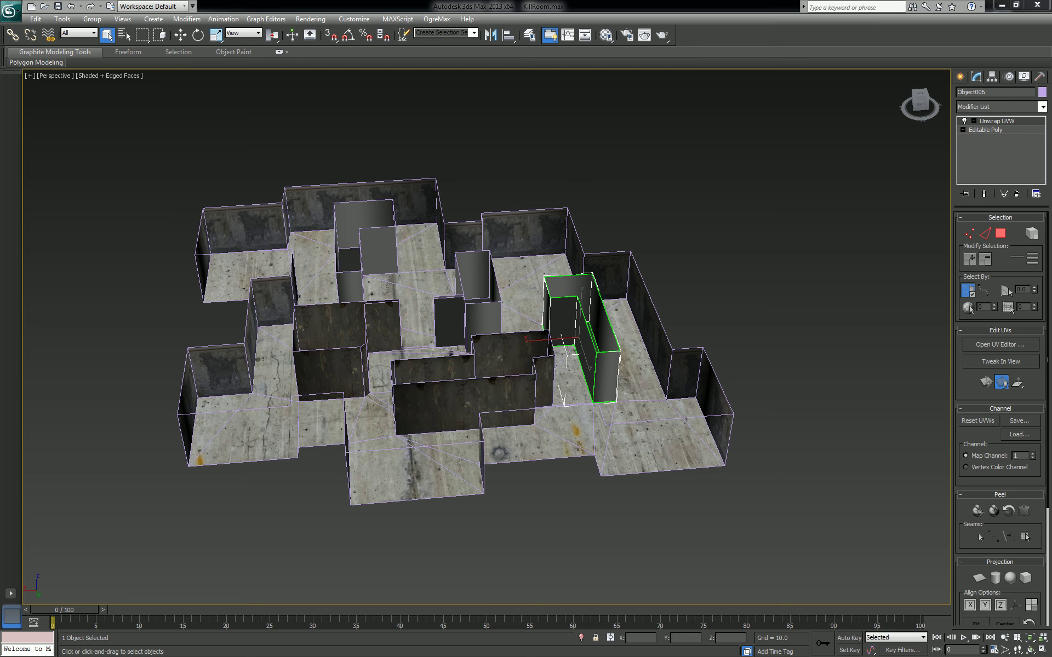
click(374, 234)
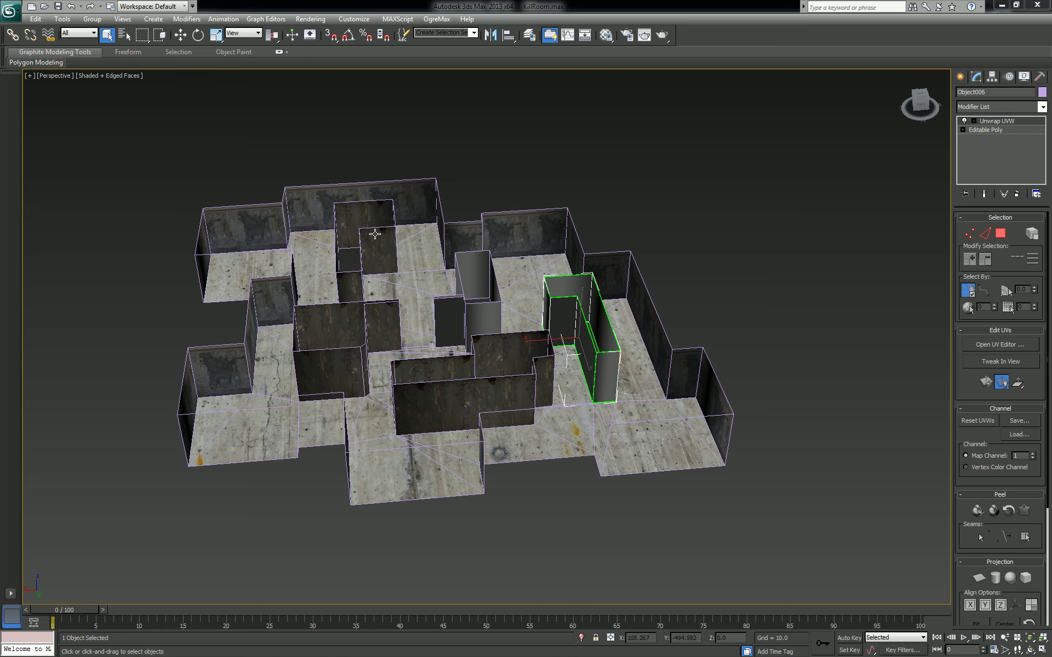
alt+middle_drag(320, 248, 459, 258)
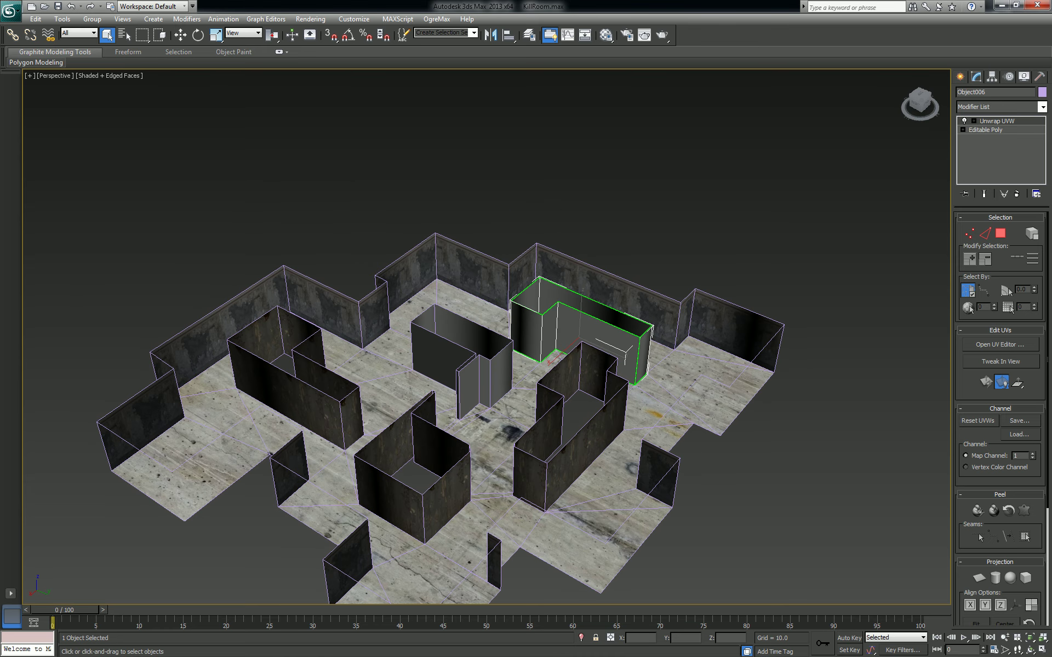
drag(1, 456, 447, 352)
alt+middle_drag(146, 397, 88, 393)
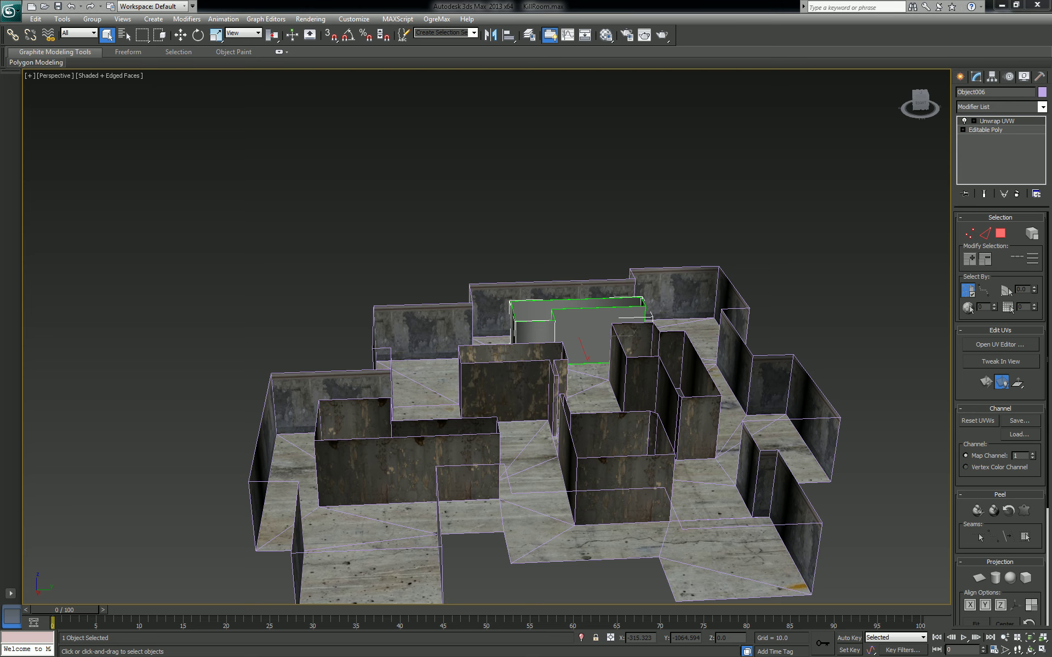
drag(361, 396, 587, 315)
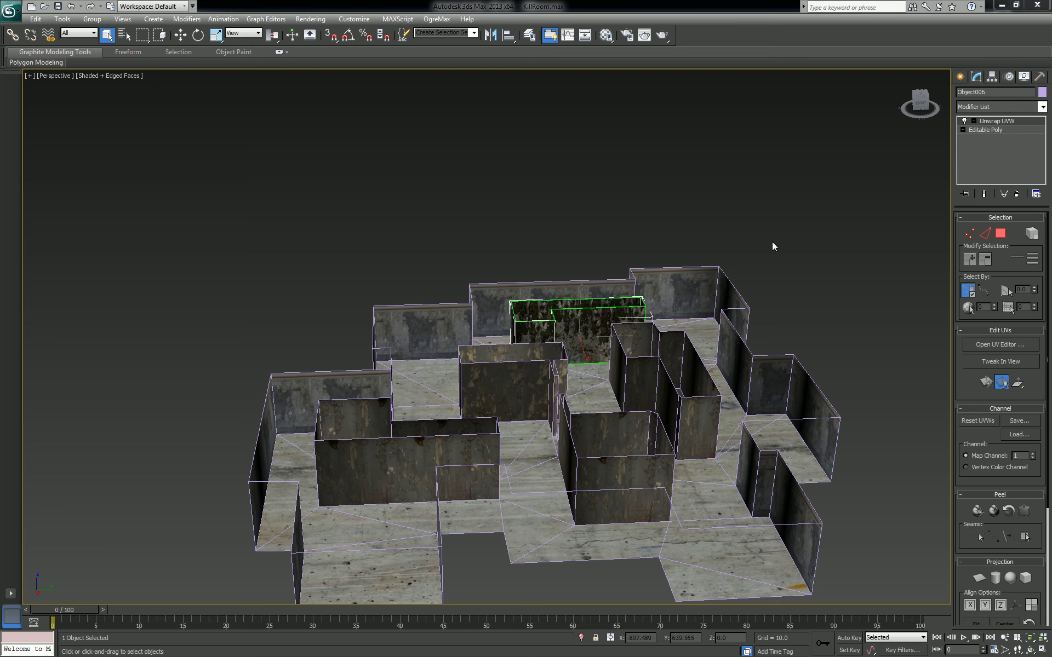
Inspect the textured inner walls around the level, and select the long inner wall block nearest the front.
key(1)
alt+middle_drag(650, 232, 582, 239)
middle_drag(582, 238, 651, 172)
scroll(609, 230, up, 5)
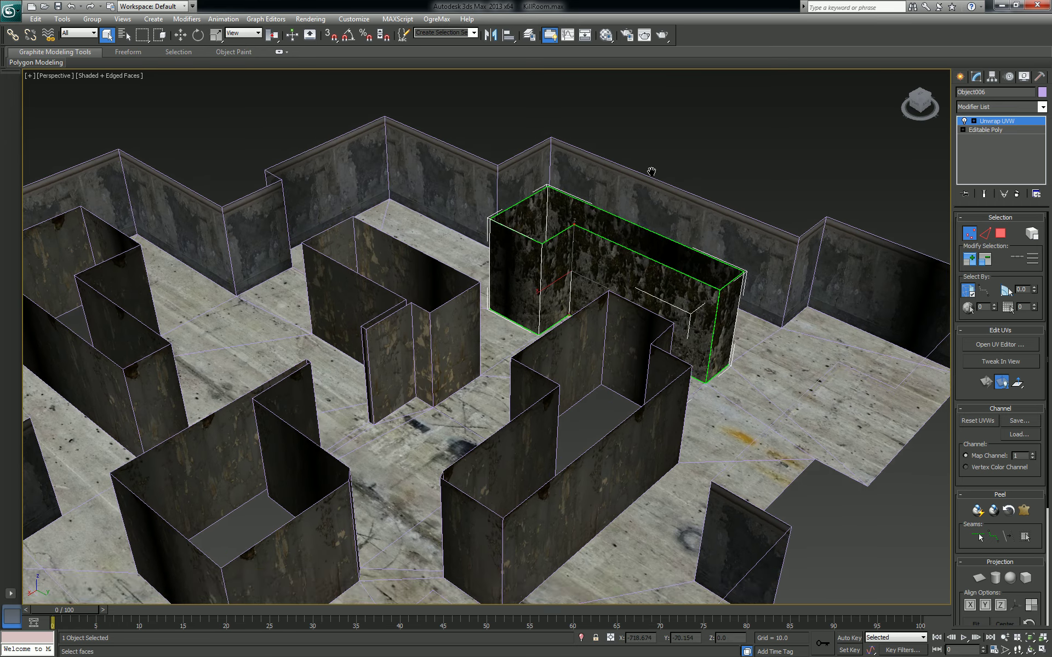
scroll(653, 244, down, 5)
scroll(652, 250, up, 3)
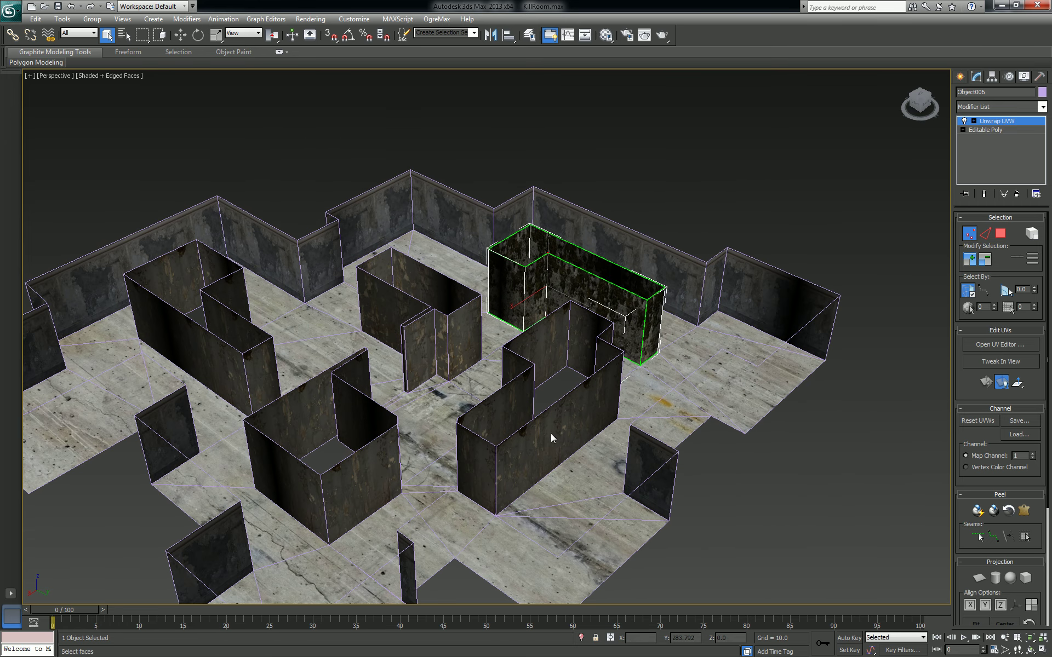
click(847, 199)
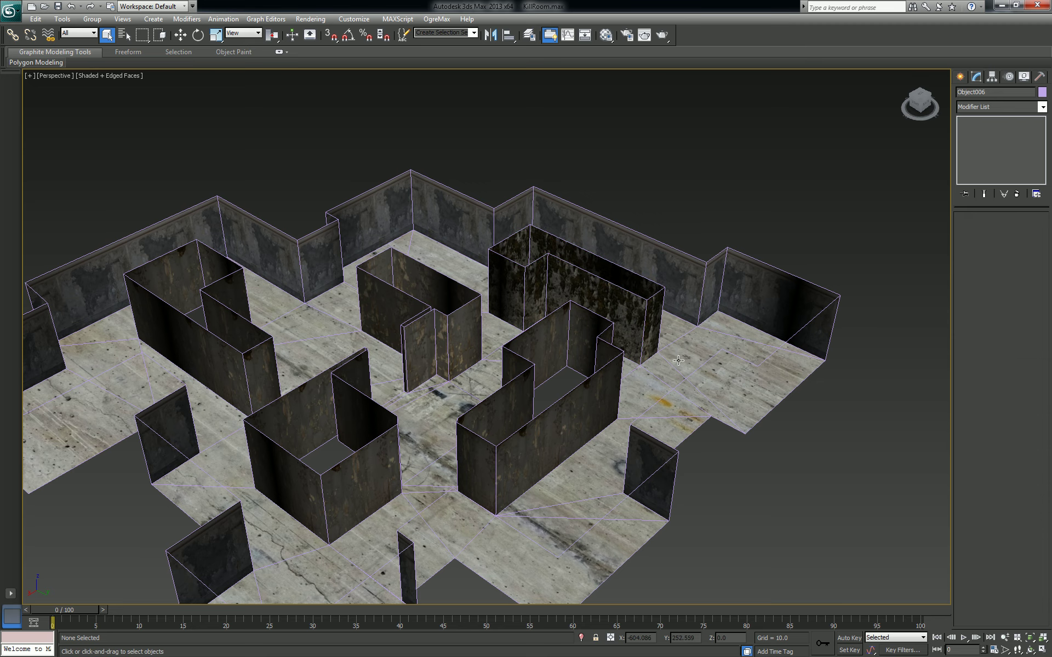
click(525, 458)
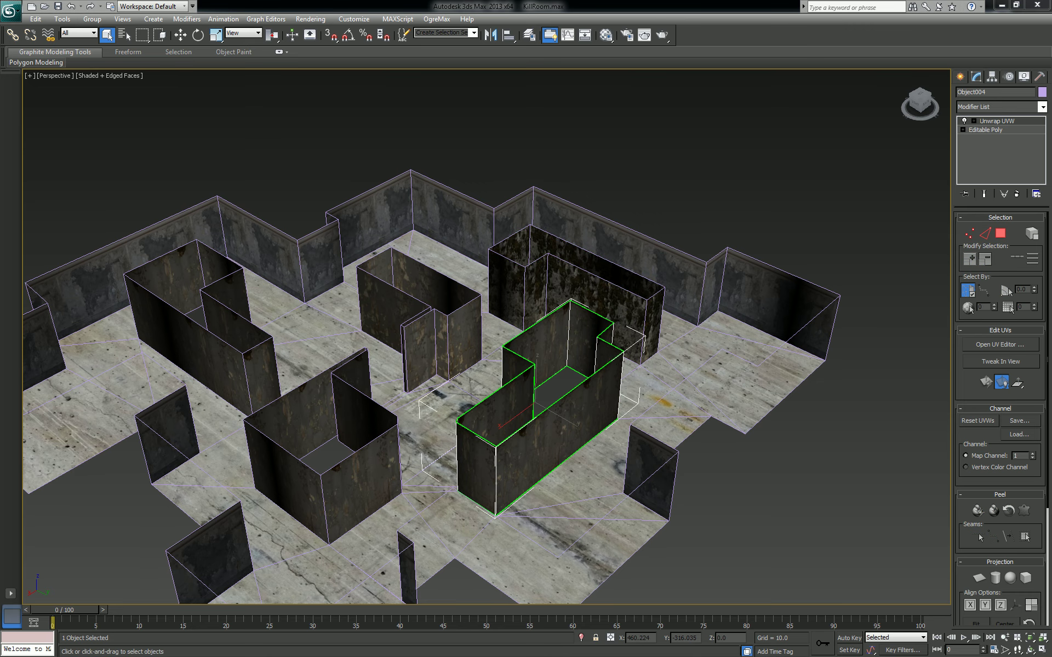
View the photo of the cracked grey wall at full size in the image viewer and close it.
drag(0, 222, 604, 176)
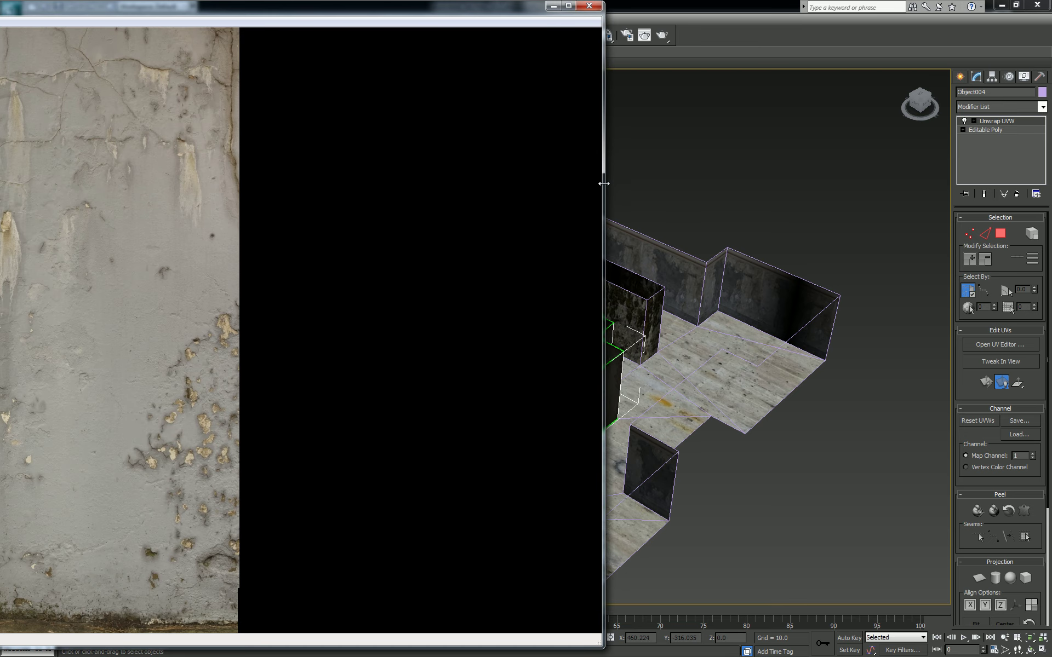
drag(463, 8, 543, 37)
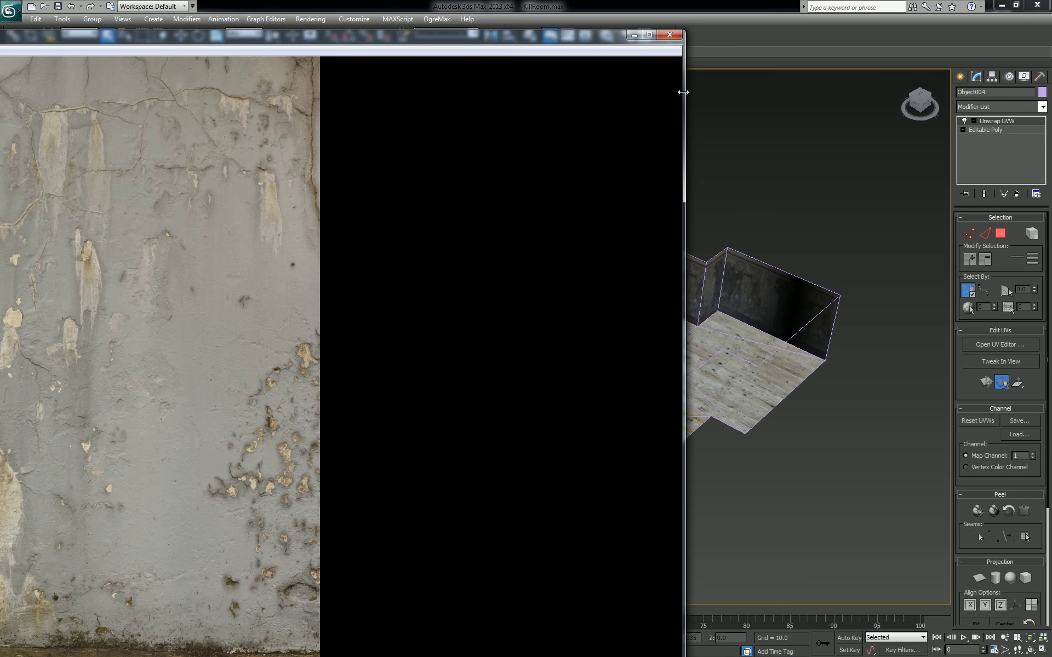
drag(684, 99, 214, 98)
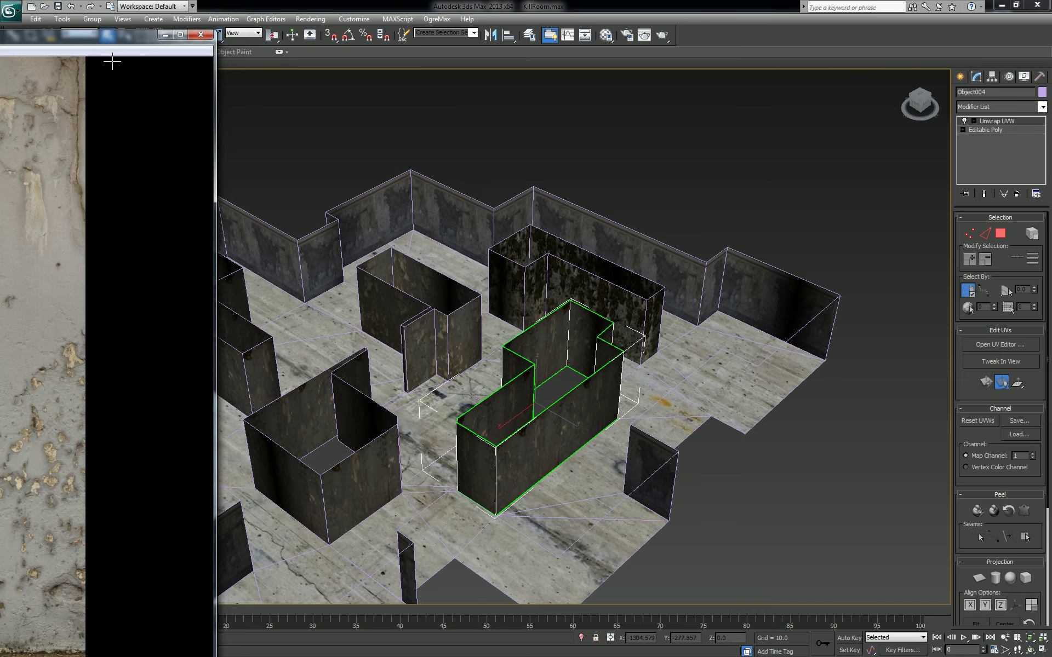
drag(66, 42, 918, 12)
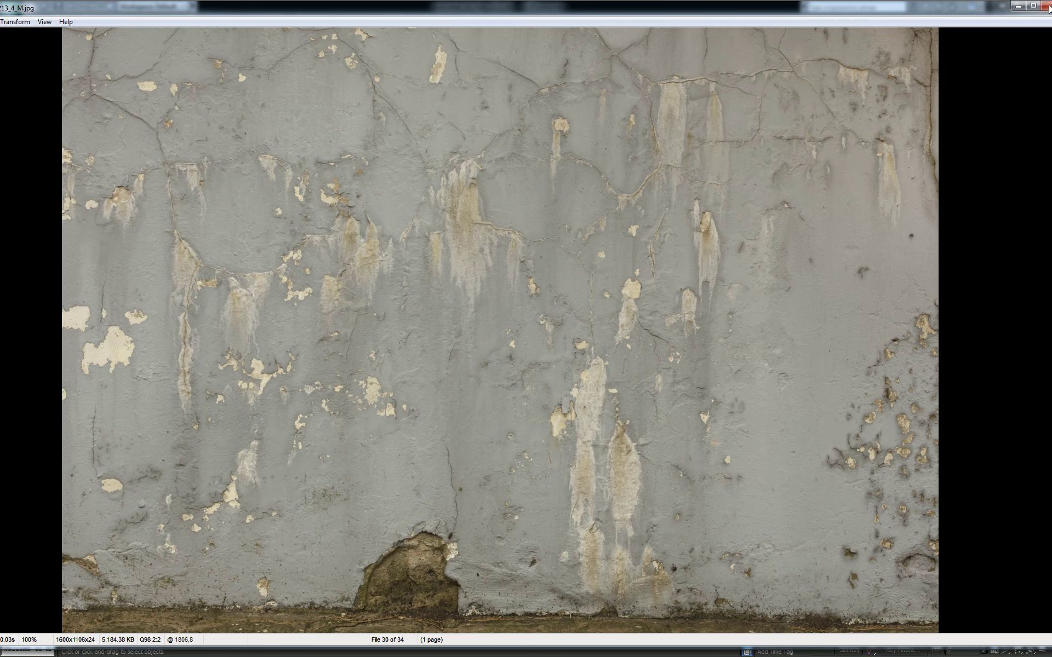
drag(941, 10, 722, 61)
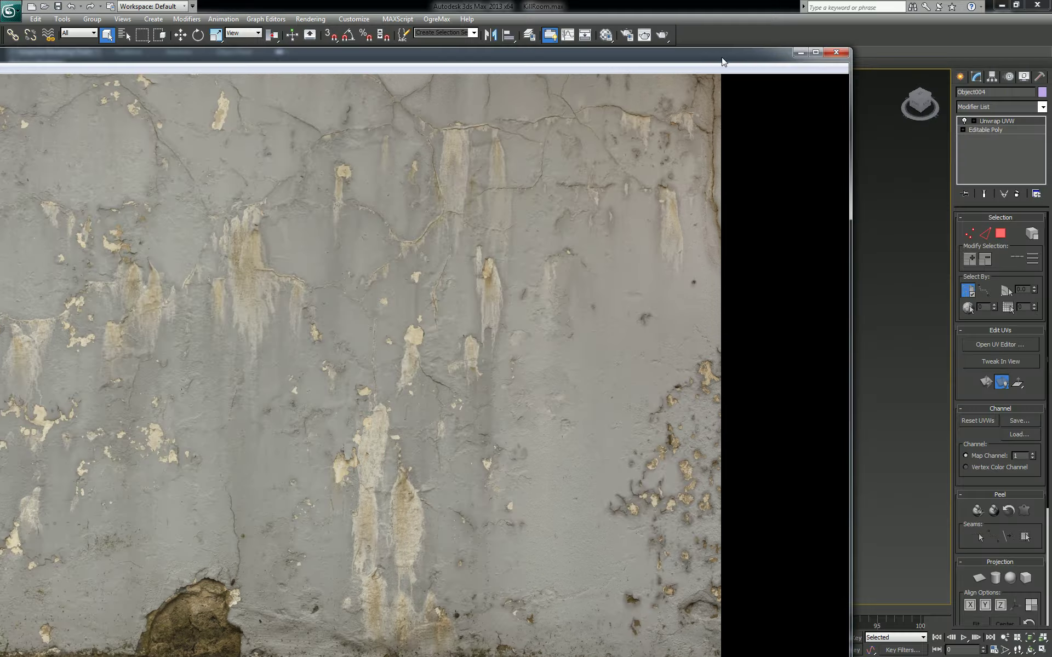
click(834, 53)
Open the selected inner block's UVs in the UV editor, select all of its vertices and rotate the strip by 180 degrees.
middle_drag(590, 376, 587, 404)
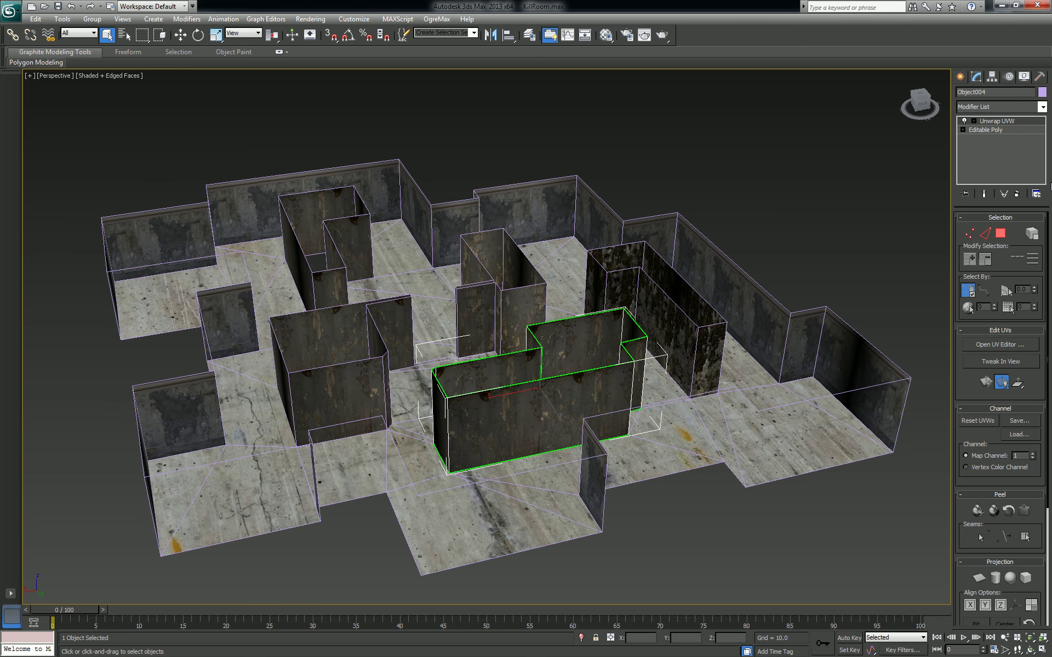
alt+middle_drag(579, 373, 592, 343)
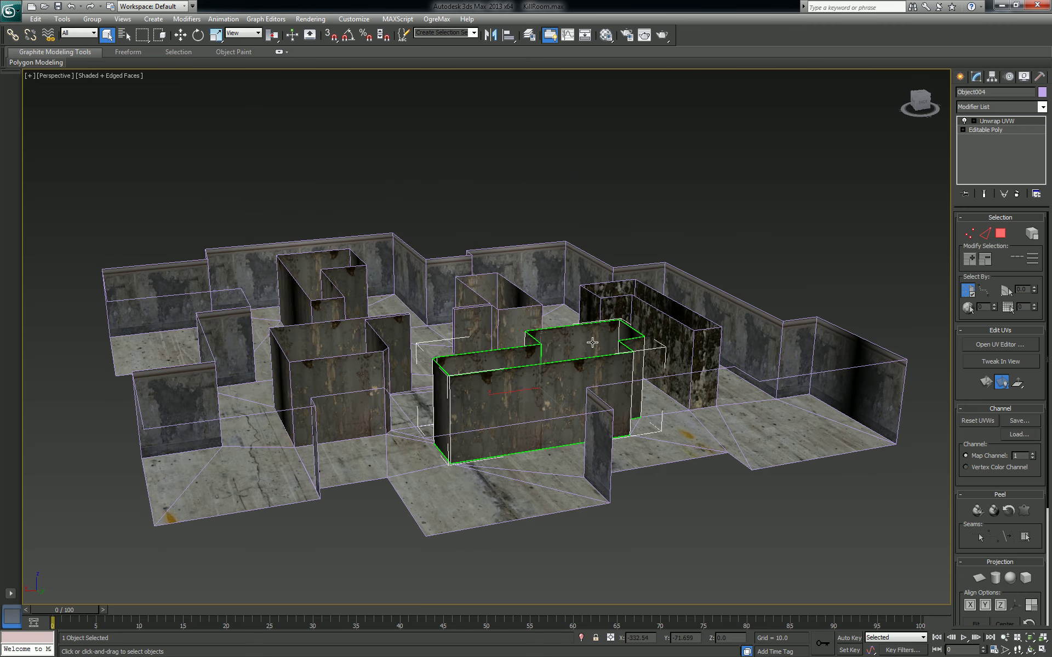
click(1000, 345)
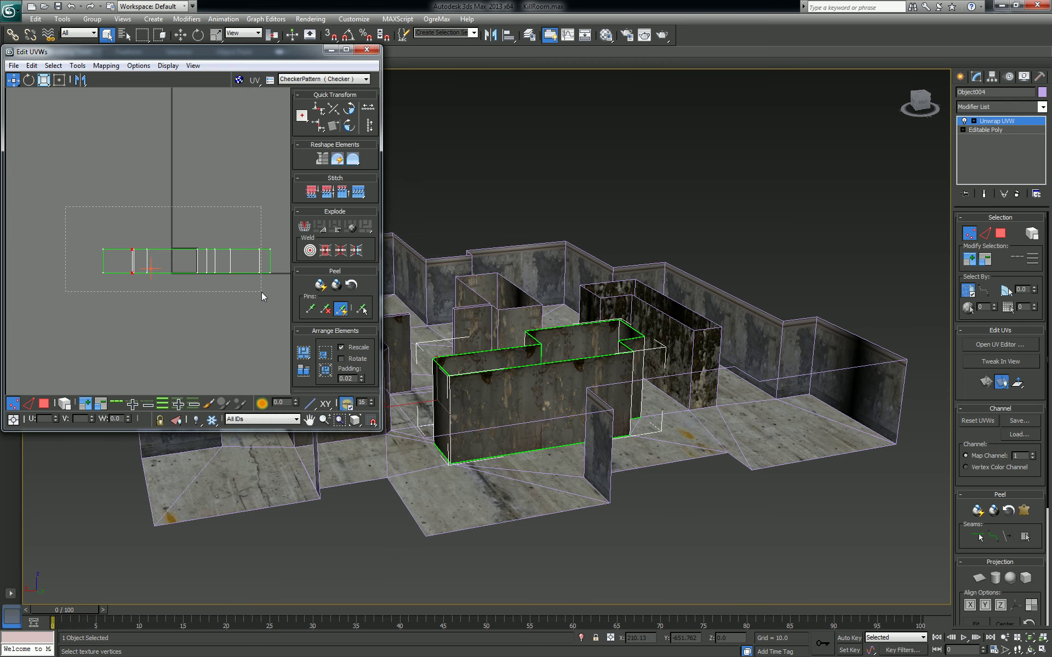
key(ctrl+a)
click(349, 109)
click(353, 115)
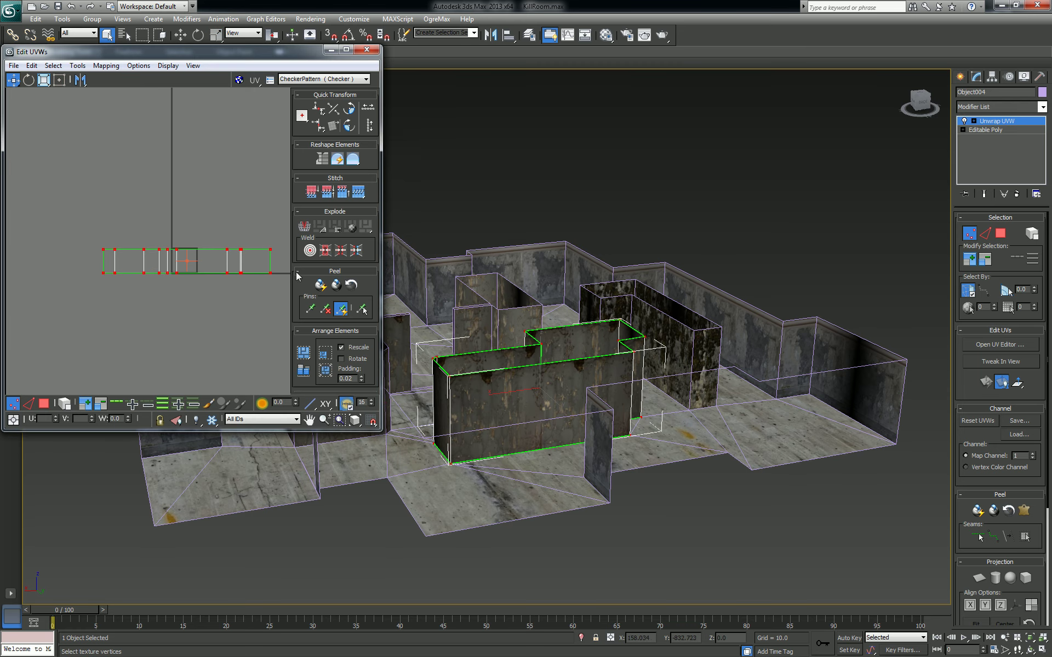
Check the selected inner block's UV strip against the texture tile and look for its wall texture among the available backgrounds.
middle_drag(578, 312, 589, 317)
scroll(550, 351, down, 1)
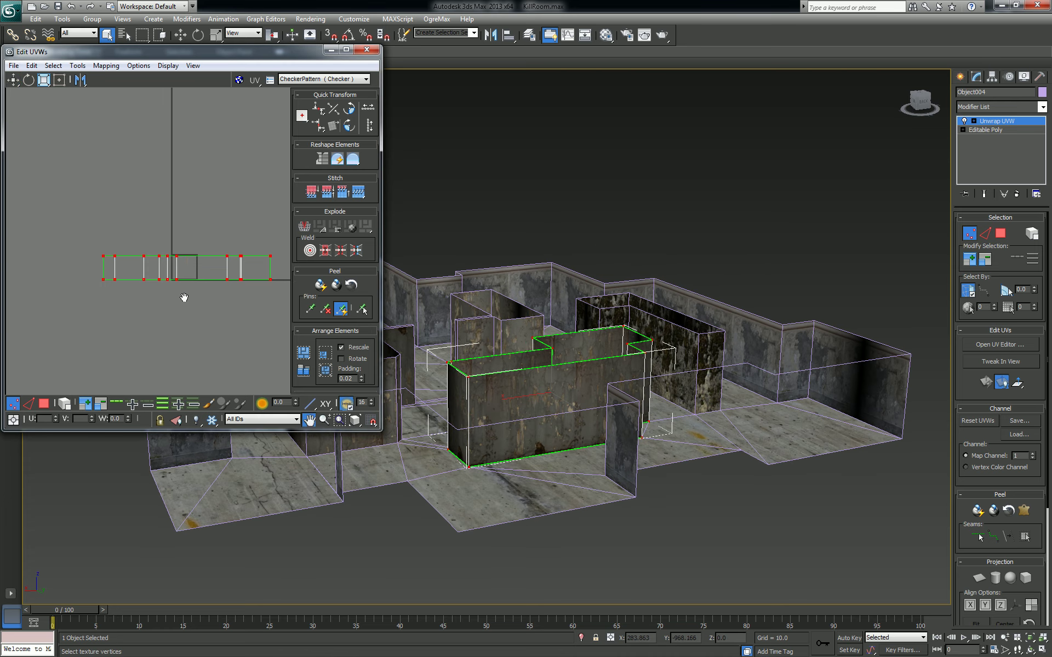
scroll(178, 293, up, 5)
middle_drag(105, 222, 196, 295)
scroll(195, 295, up, 2)
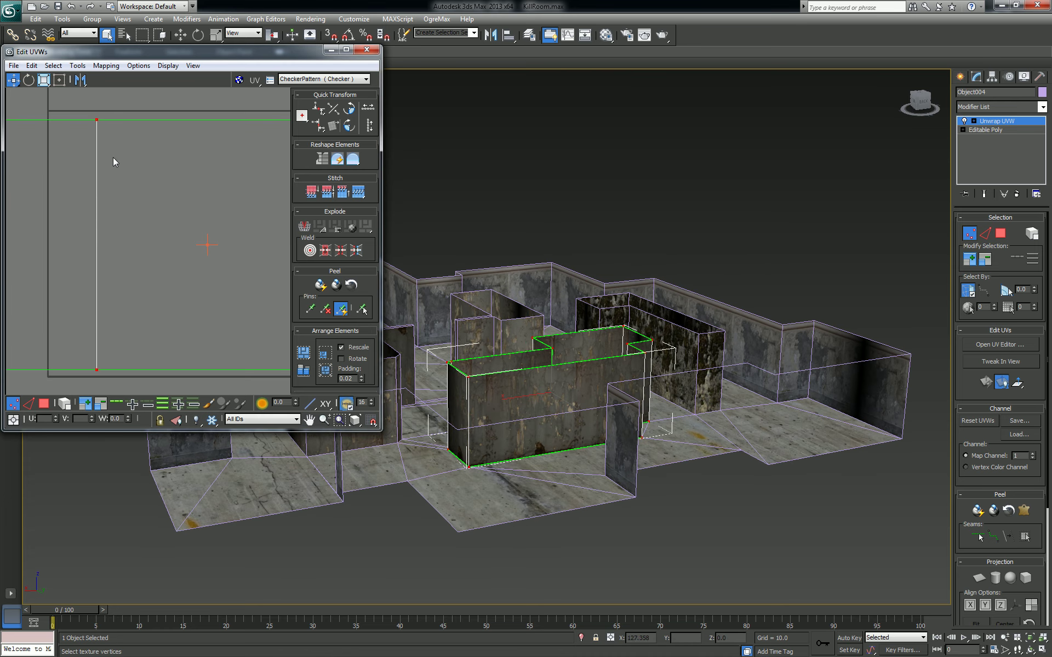
click(352, 79)
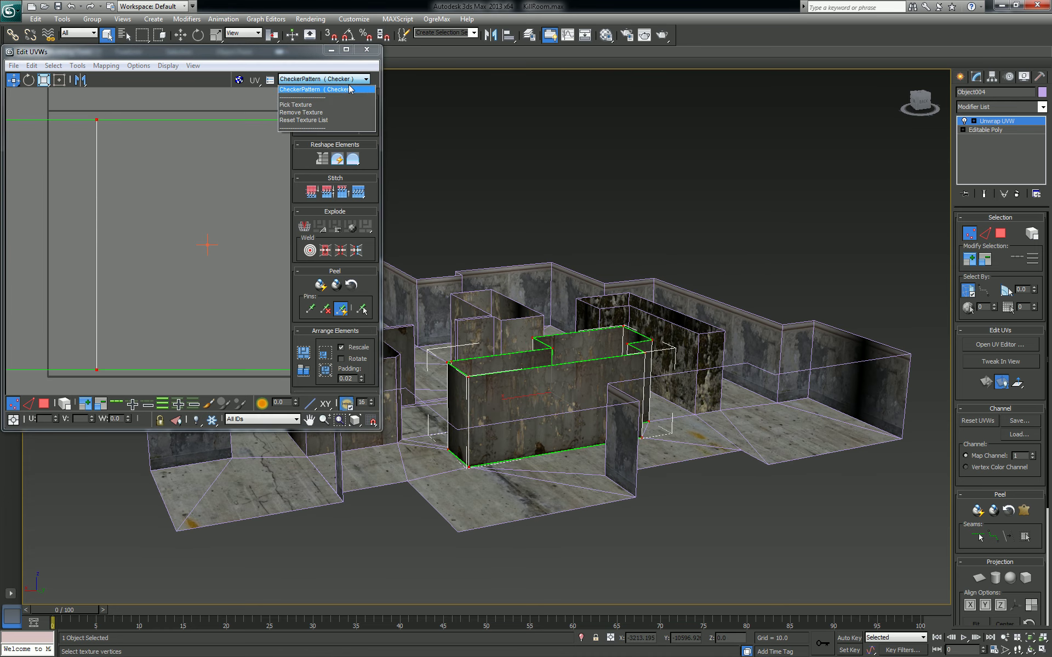
click(351, 91)
Collapse the selected inner wall block into an Editable Poly.
right_click(618, 364)
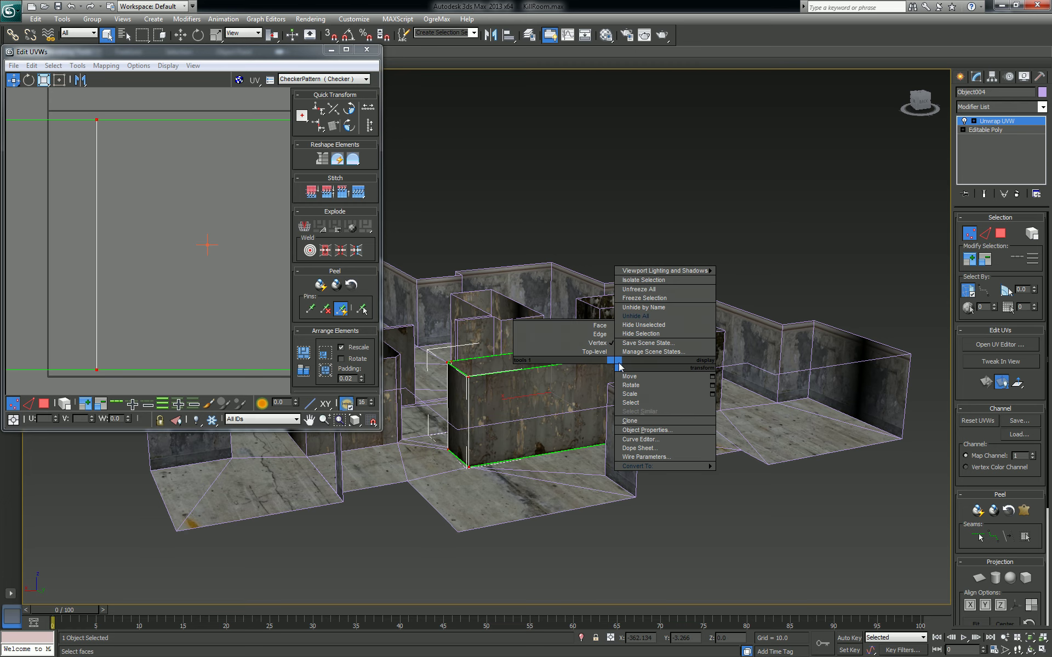
mouse_move(651, 466)
click(759, 475)
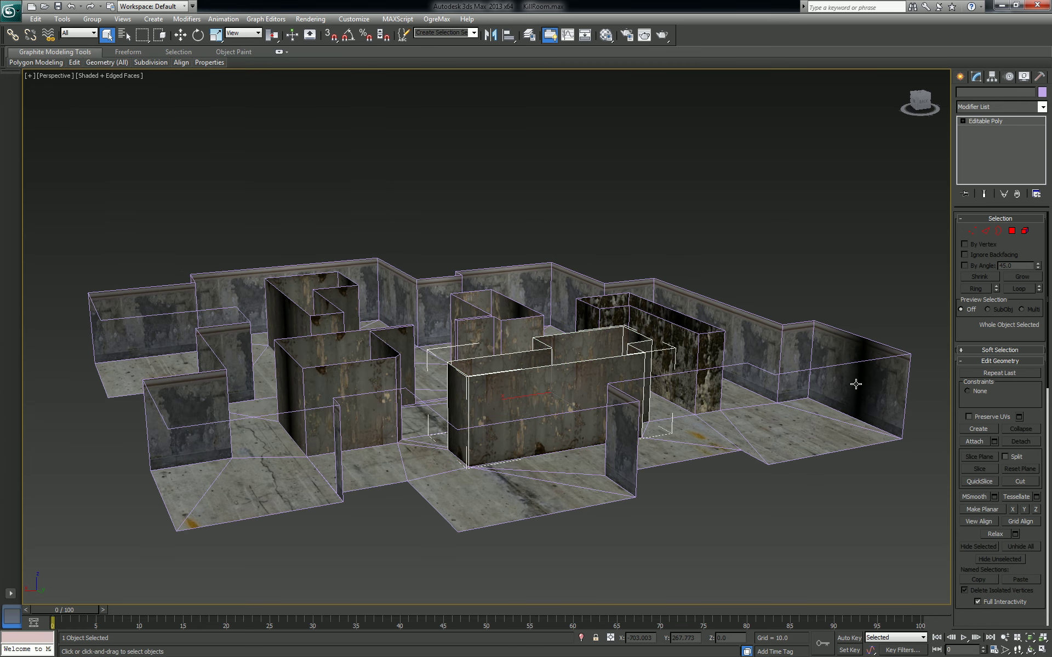
Add a new Unwrap UVW modifier to the inner wall block and open its UVs for editing.
click(1041, 107)
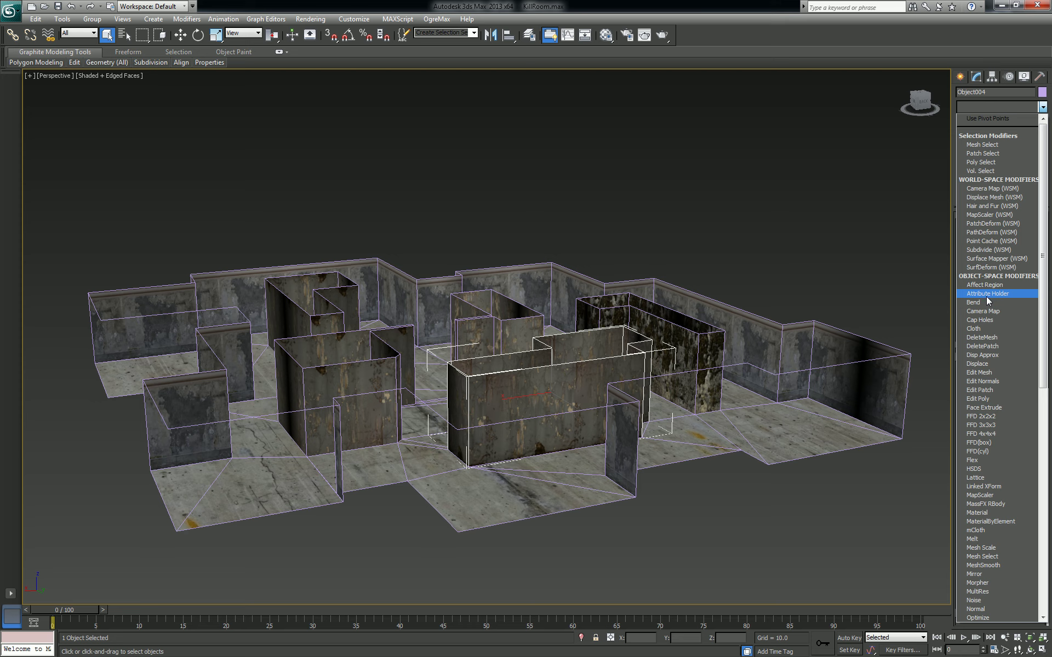
key(u)
key(n)
key(Return)
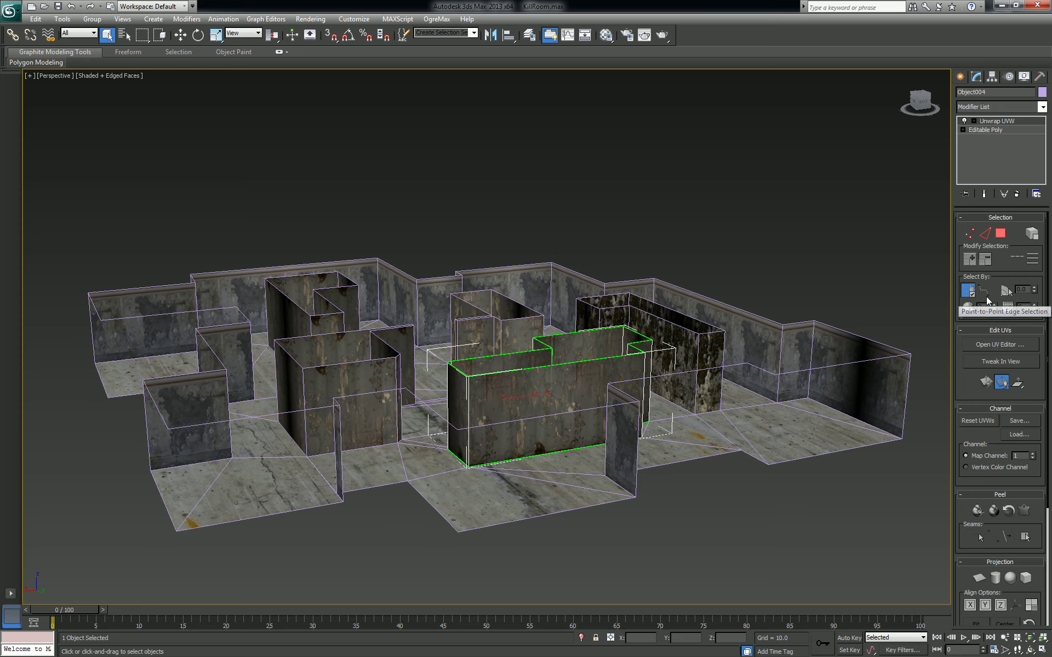
click(995, 345)
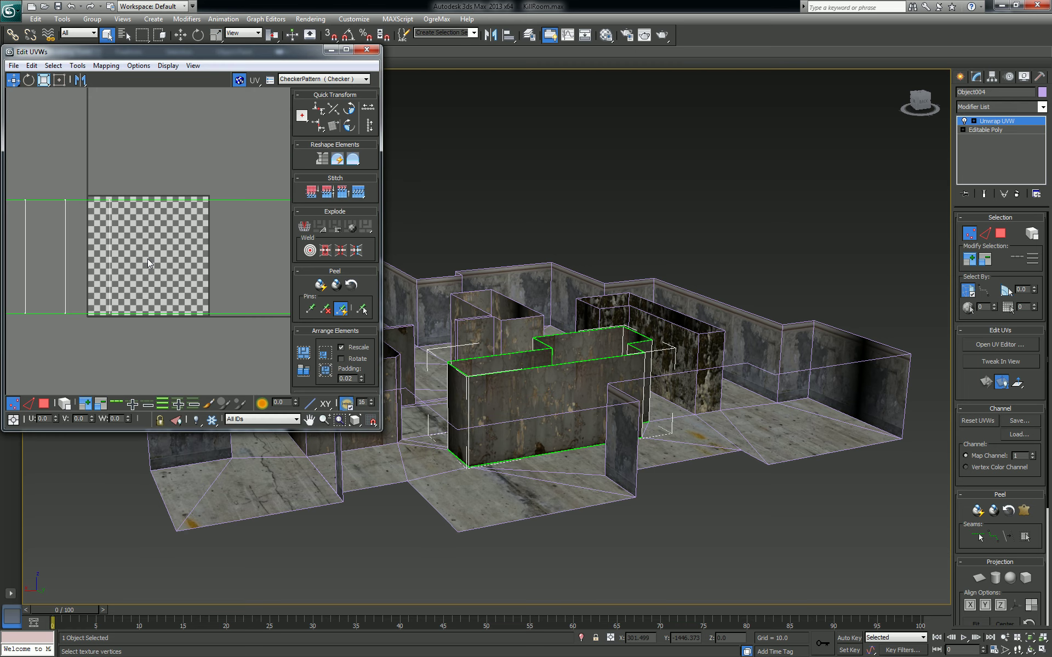
Select all of the block's UV vertices and show Map #14 (PlasterDamaged0213_4_M.jpg) as the UV background.
key(ctrl+a)
click(346, 79)
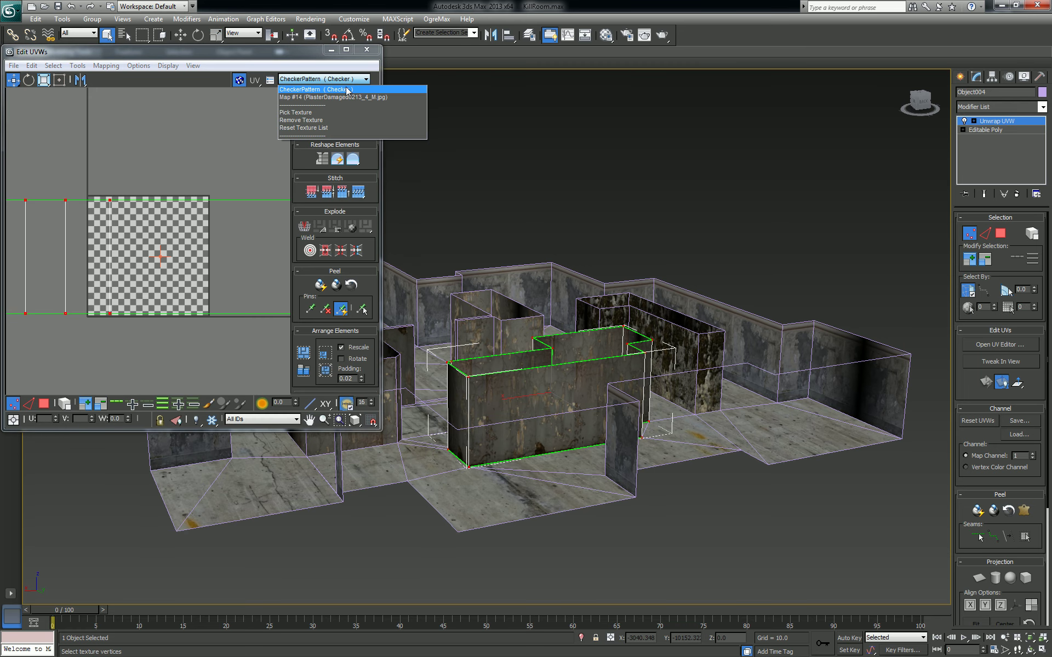
click(344, 99)
scroll(172, 271, up, 3)
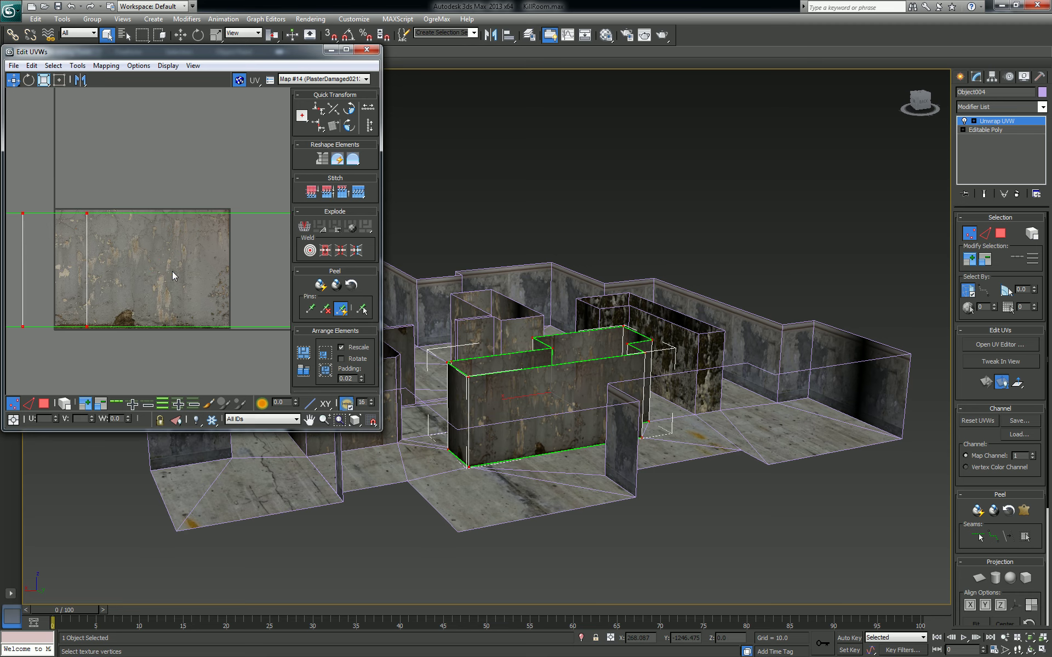
Scale the block's UV strip up slightly so its upper and lower edges match the plaster texture's height, and close the UV editor.
middle_drag(130, 254, 240, 280)
click(45, 81)
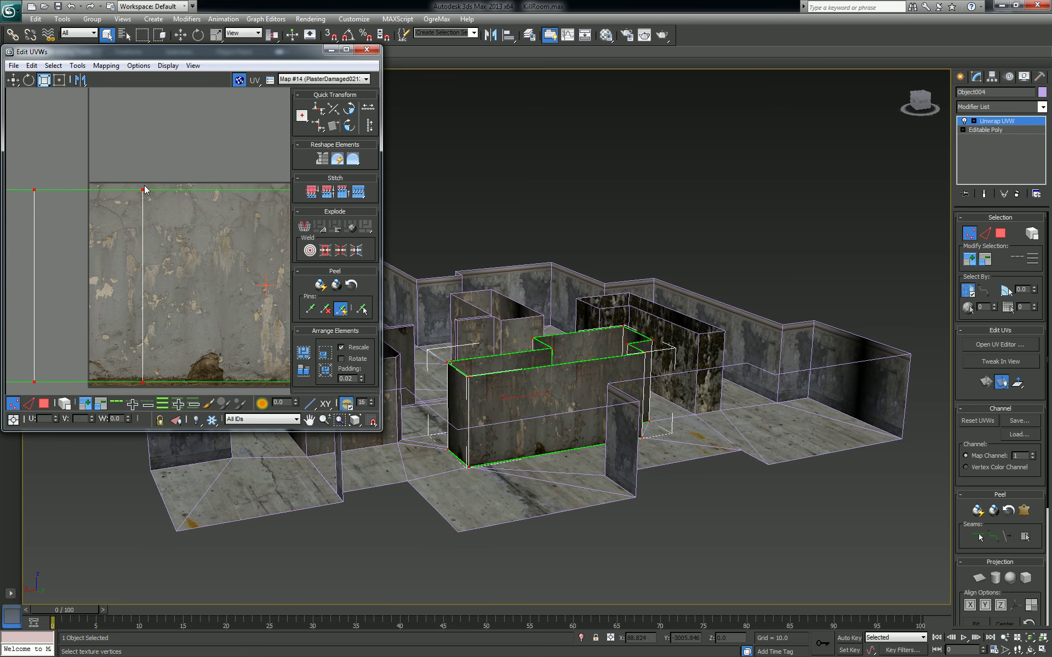
drag(142, 190, 158, 180)
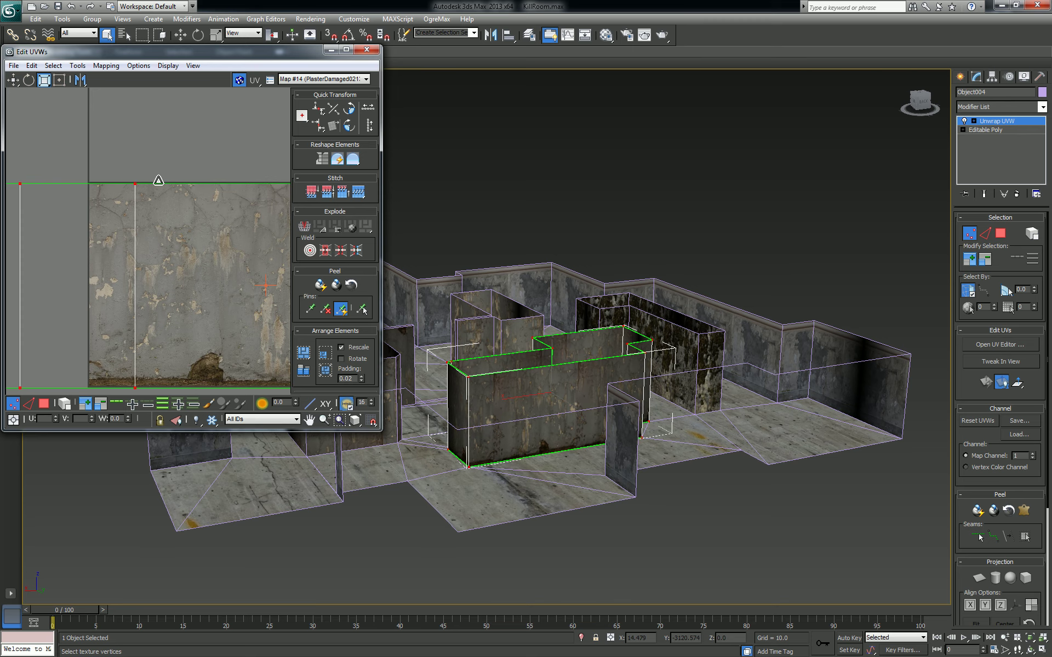
right_click(152, 201)
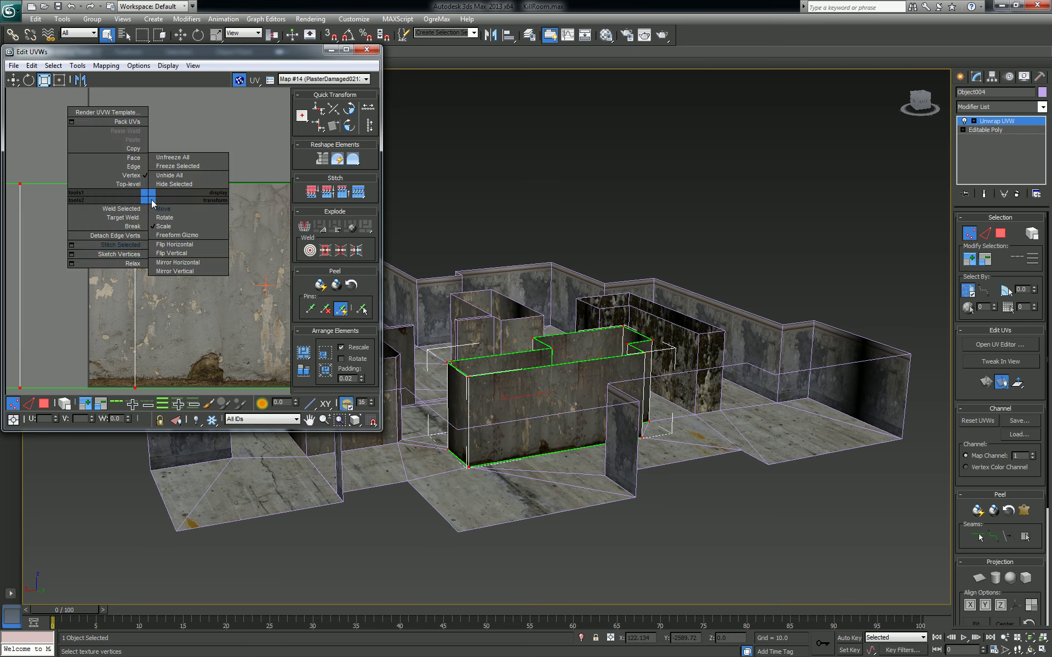
click(158, 206)
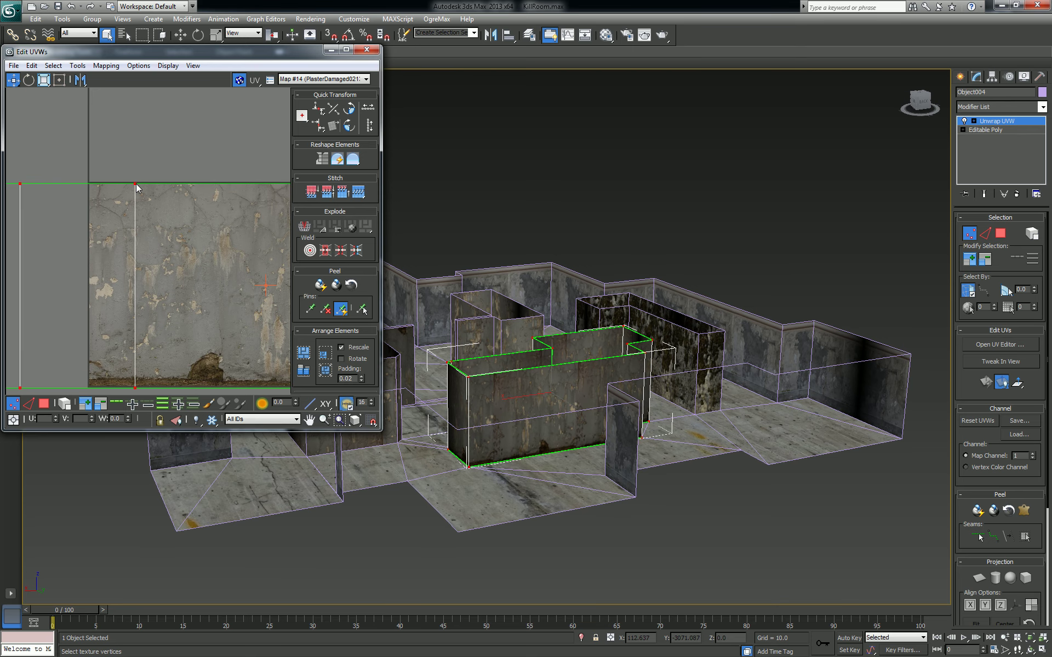
click(367, 50)
Examine the block's plaster texture from the front and the rear, leaving UV editing and deselecting the block.
alt+middle_drag(592, 396, 554, 396)
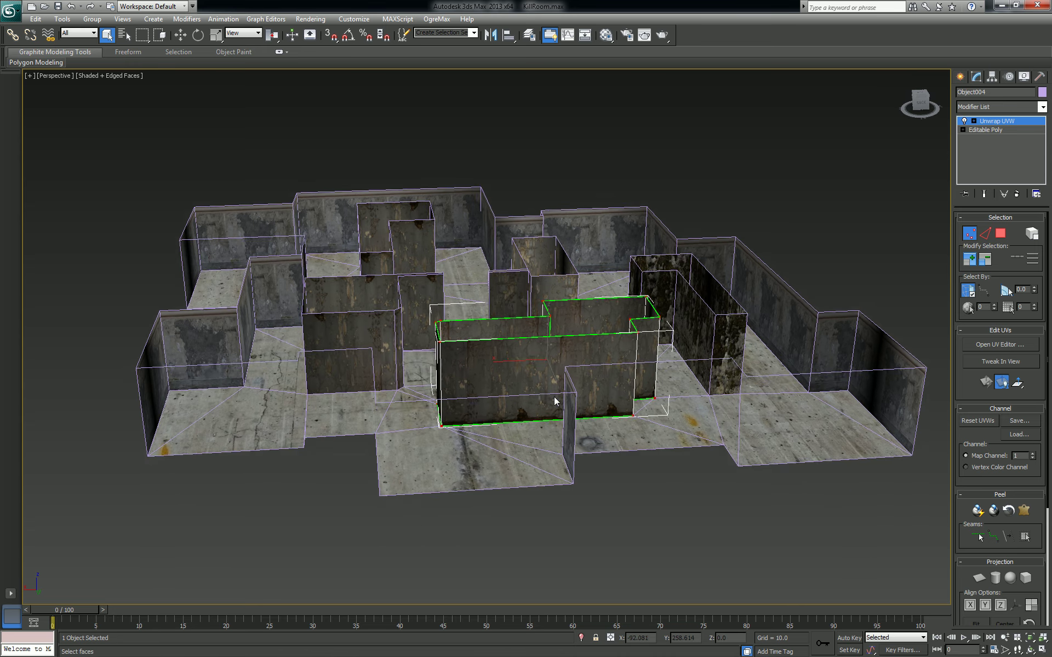
scroll(516, 450, up, 3)
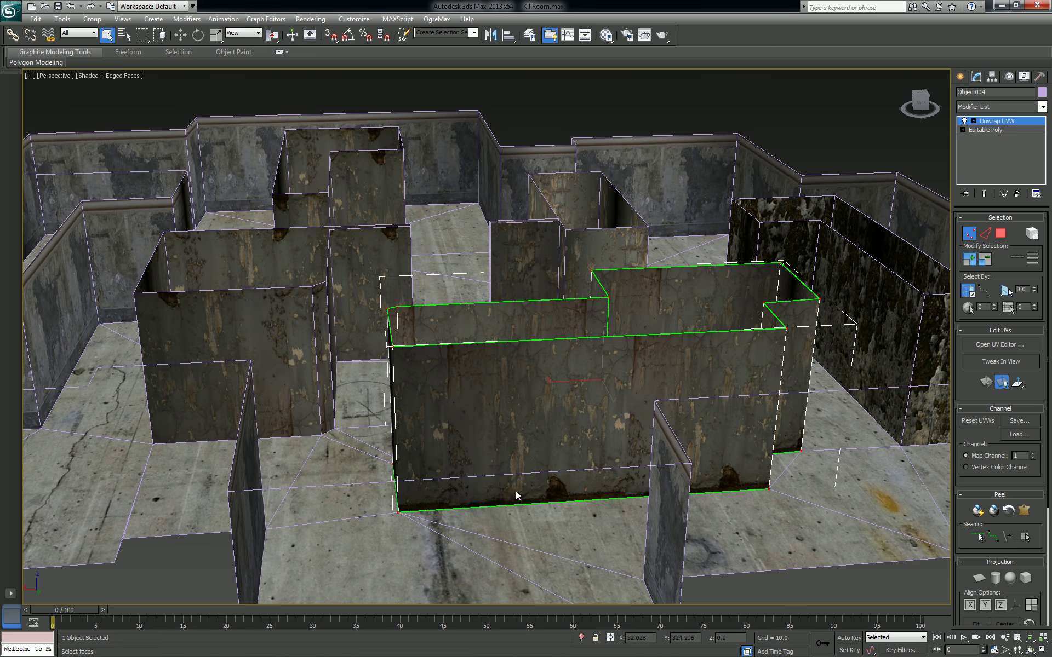
alt+middle_drag(484, 484, 568, 434)
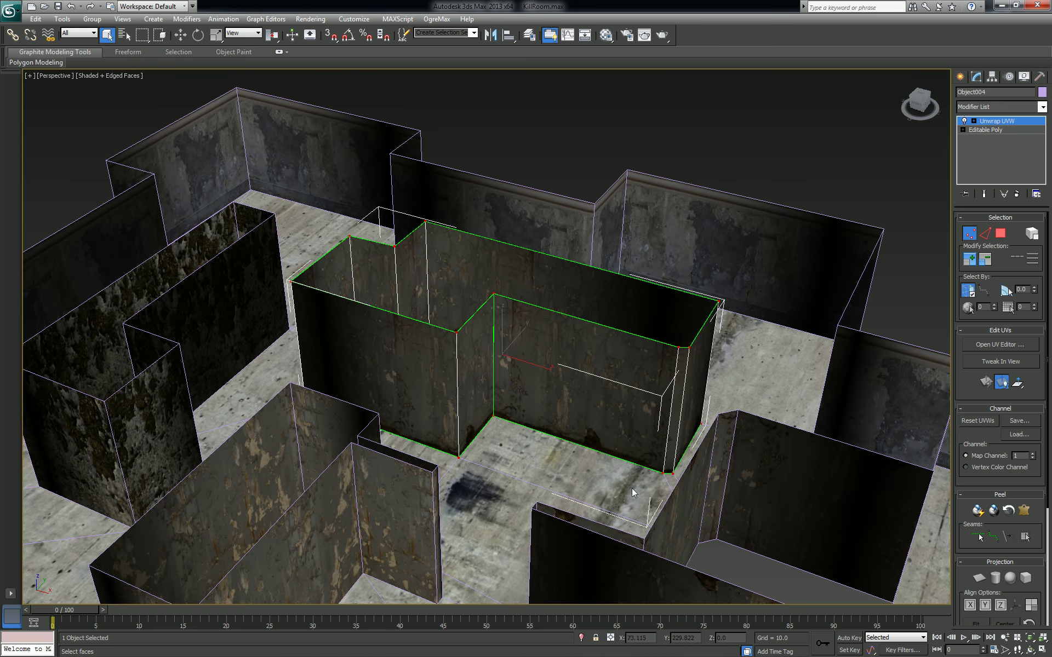
scroll(498, 323, down, 4)
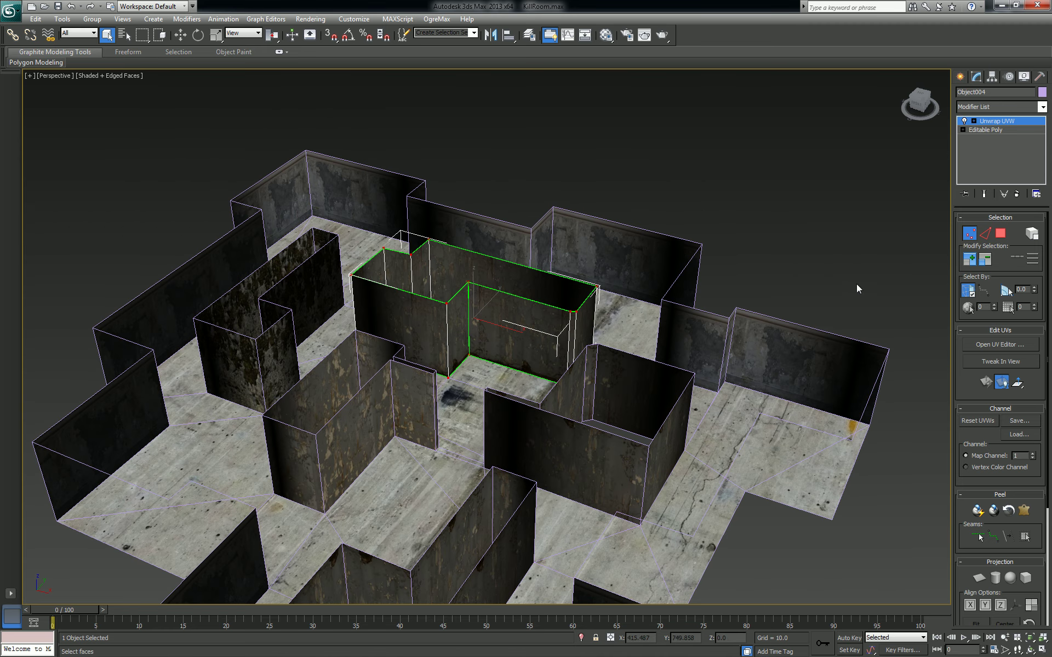
click(985, 122)
click(717, 269)
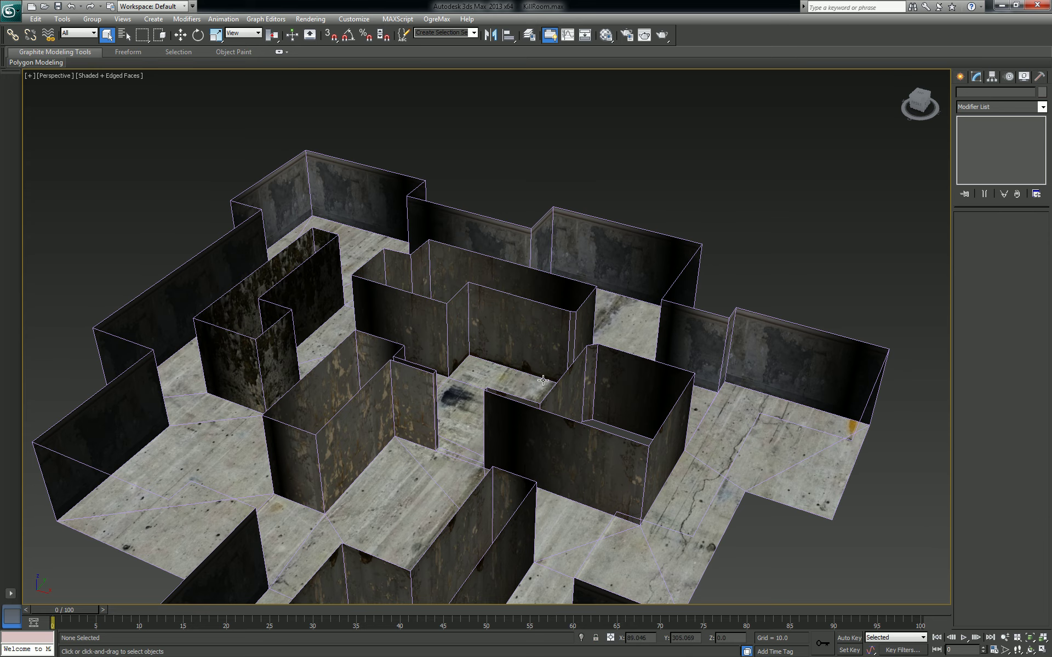
scroll(543, 380, up, 5)
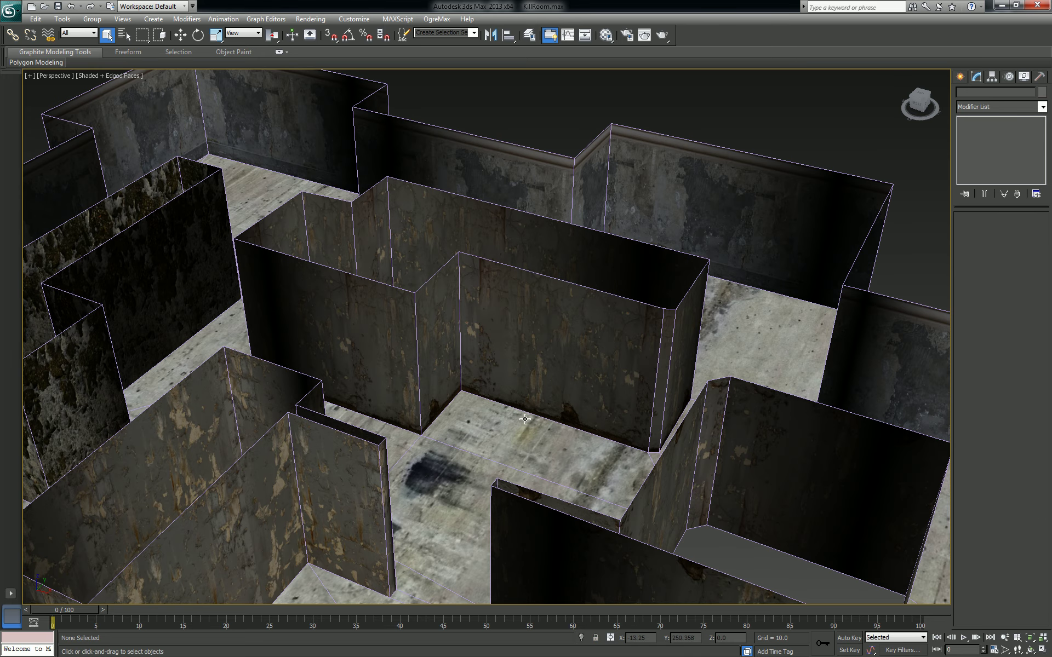
scroll(566, 439, down, 6)
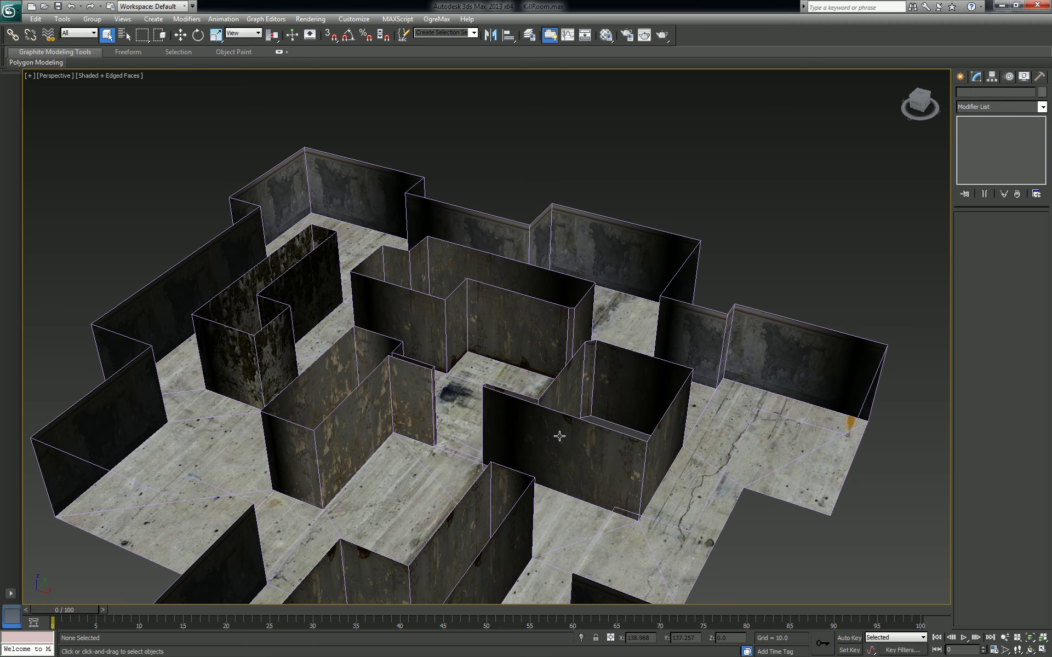
Select every object in the level and convert them all to Editable Poly.
click(682, 452)
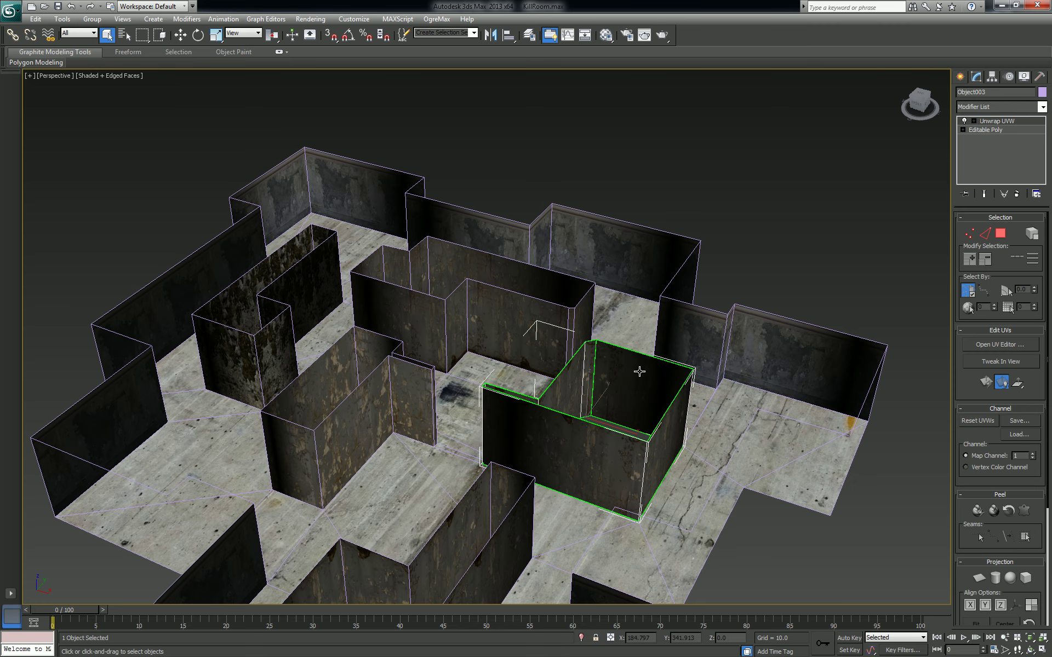
key(ctrl+a)
right_click(498, 283)
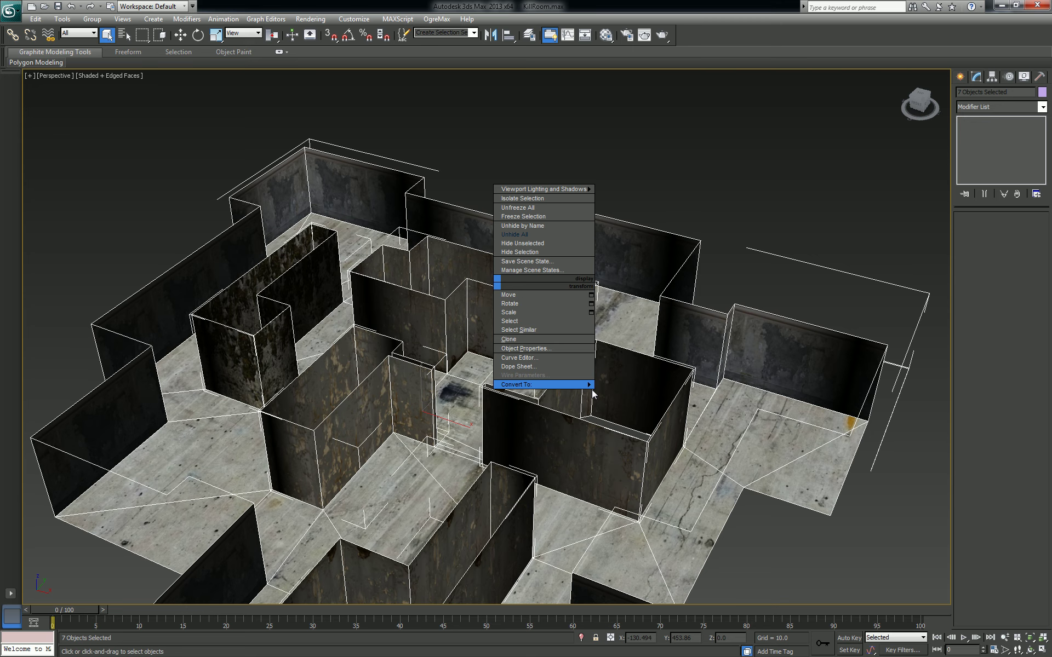
mouse_move(591, 384)
click(629, 391)
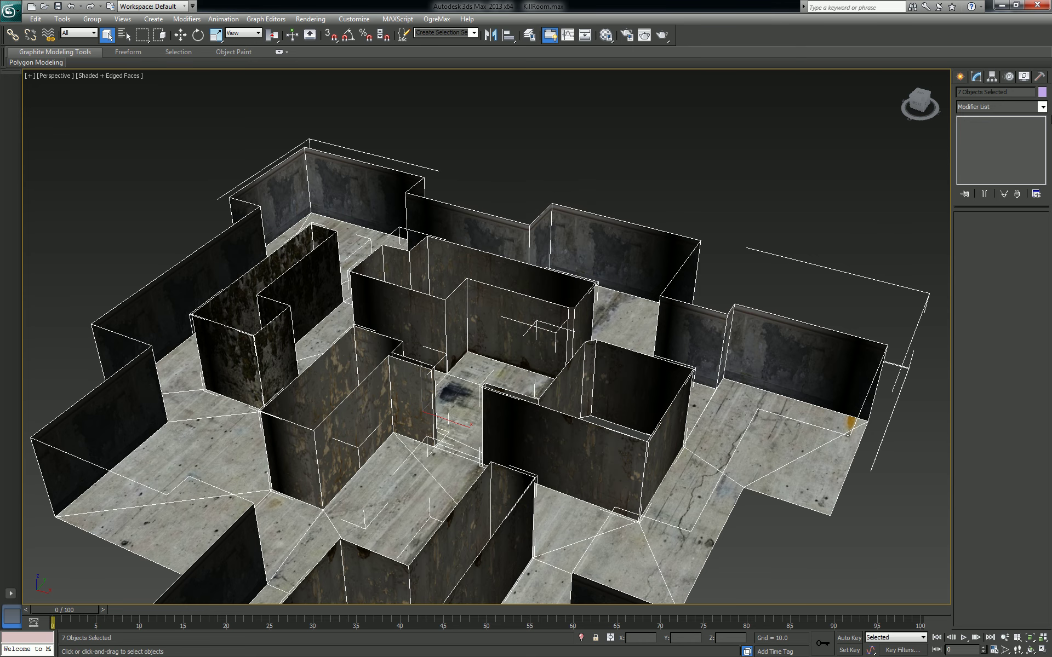
Add one shared Unwrap UVW modifier to all the selected level objects and open their UVs for editing.
click(1042, 107)
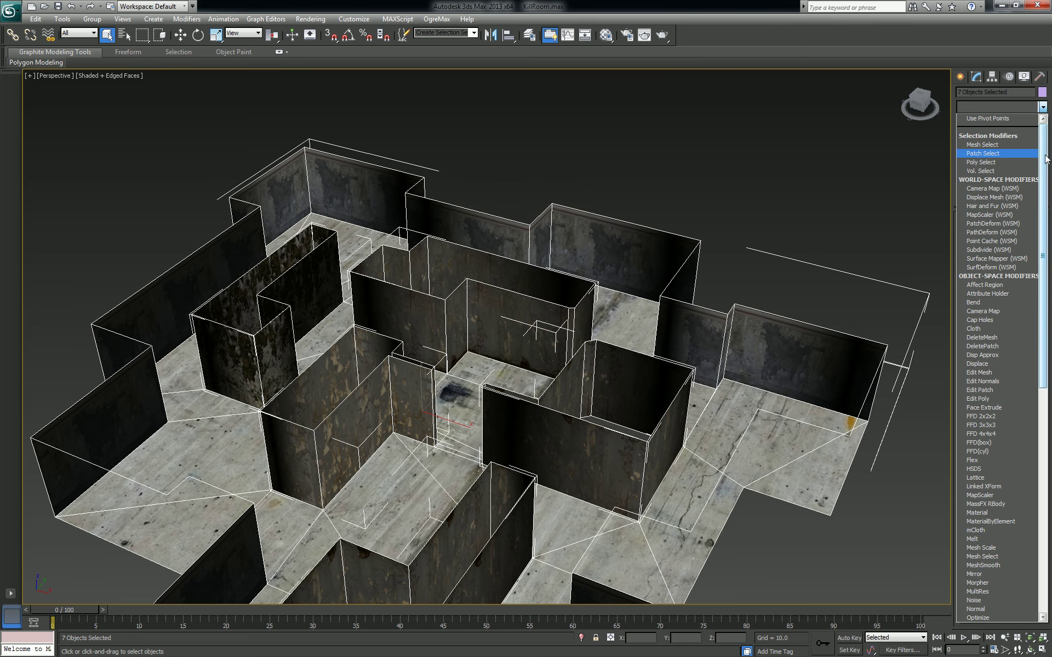
drag(1046, 159, 1049, 412)
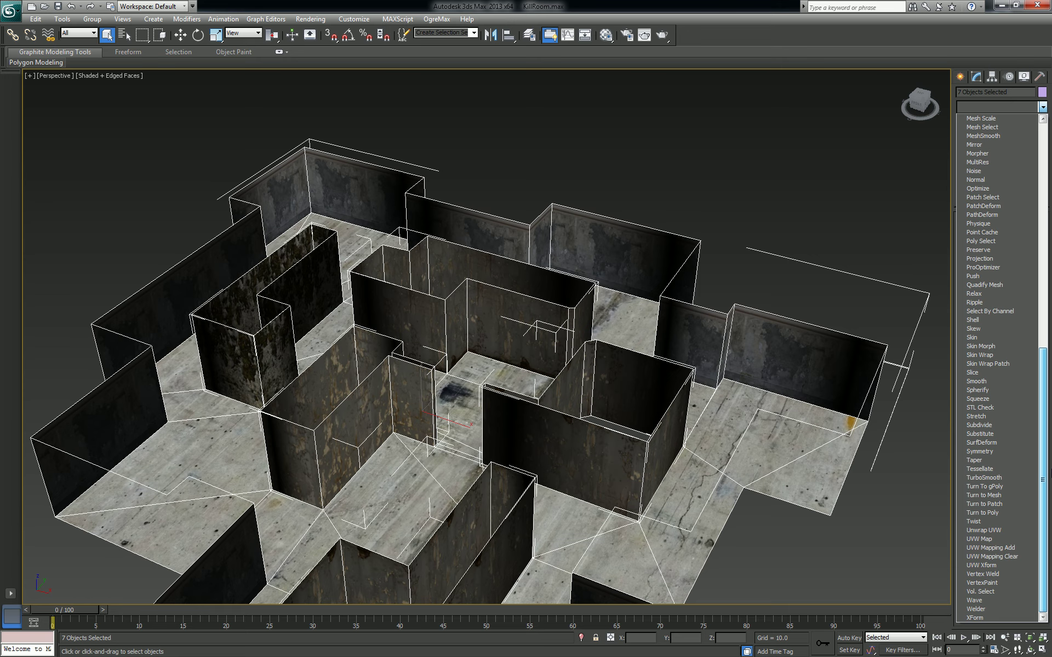
click(985, 530)
click(1010, 344)
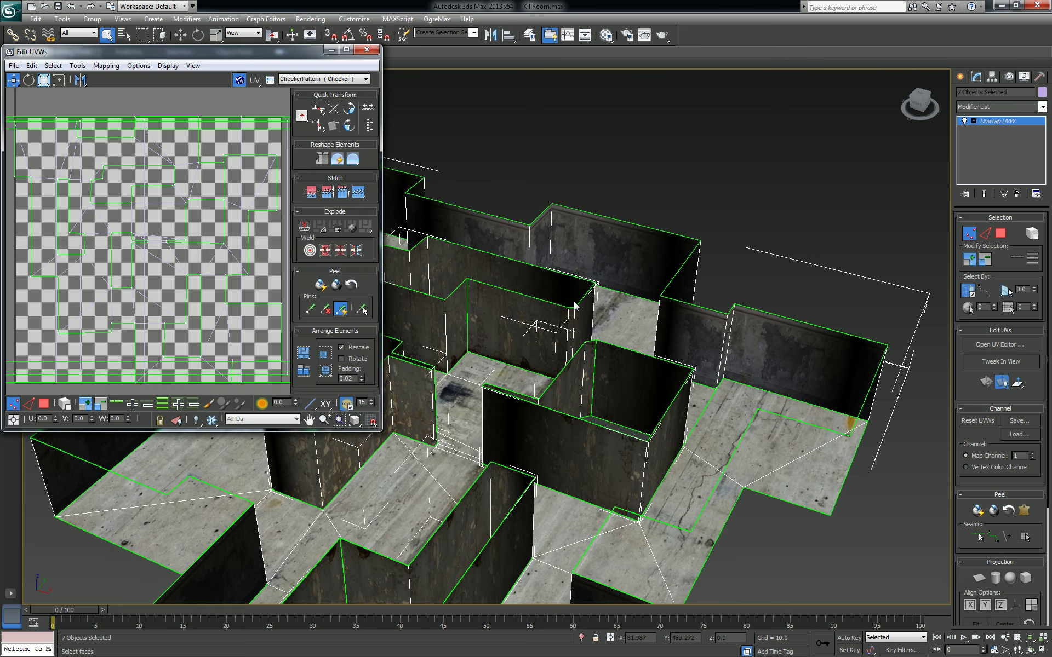
Turn on element selection in the shared UV layout, leave UV editing and deselect all objects.
scroll(181, 227, up, 4)
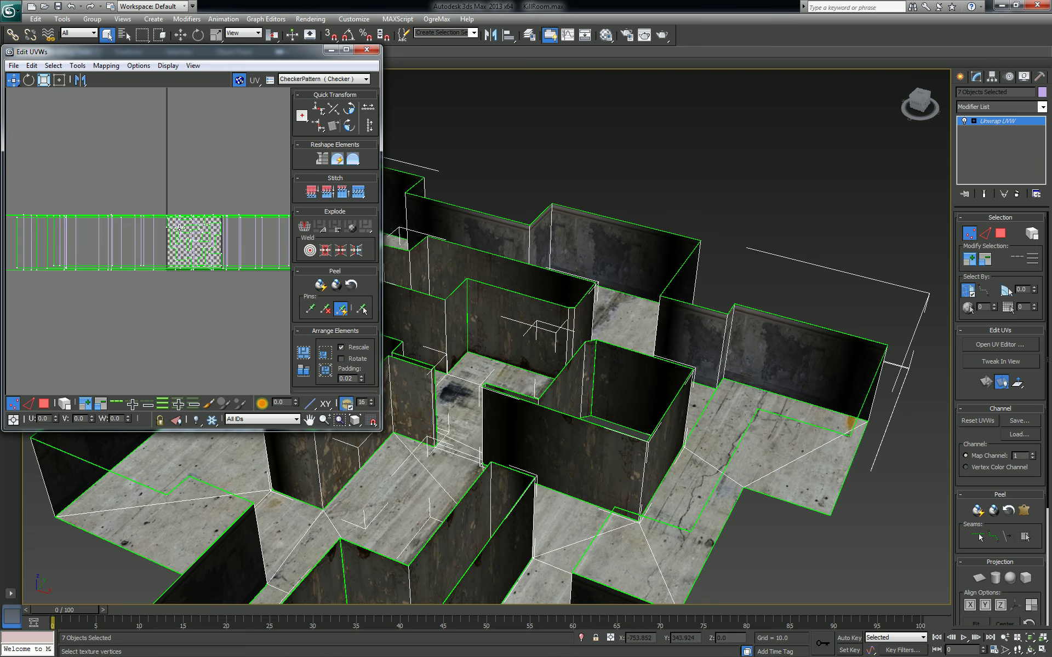
middle_drag(433, 438, 445, 451)
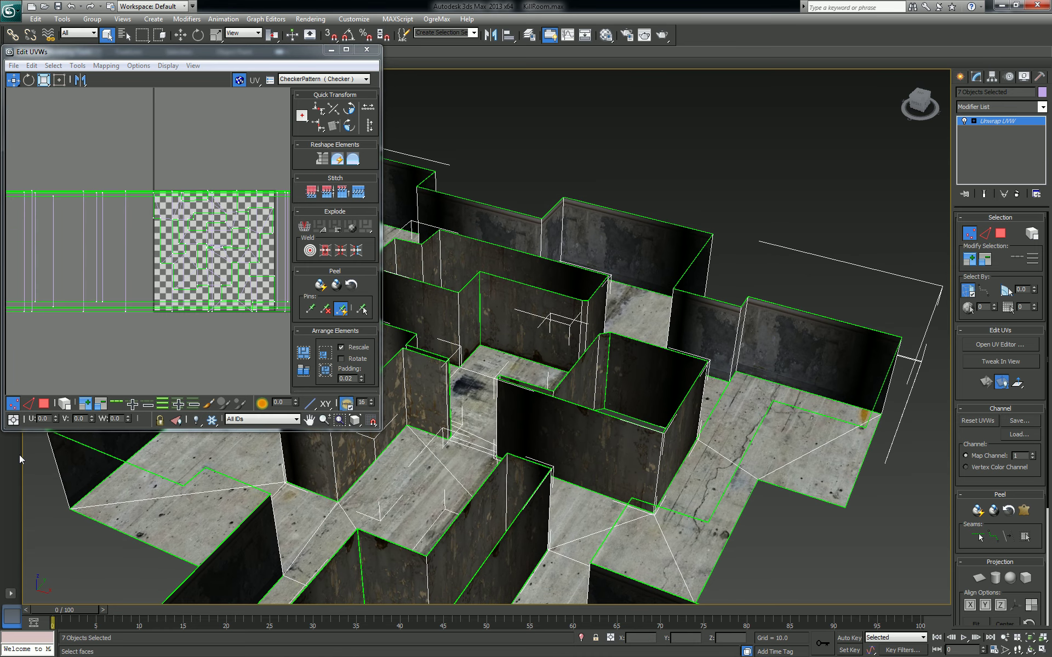
click(71, 408)
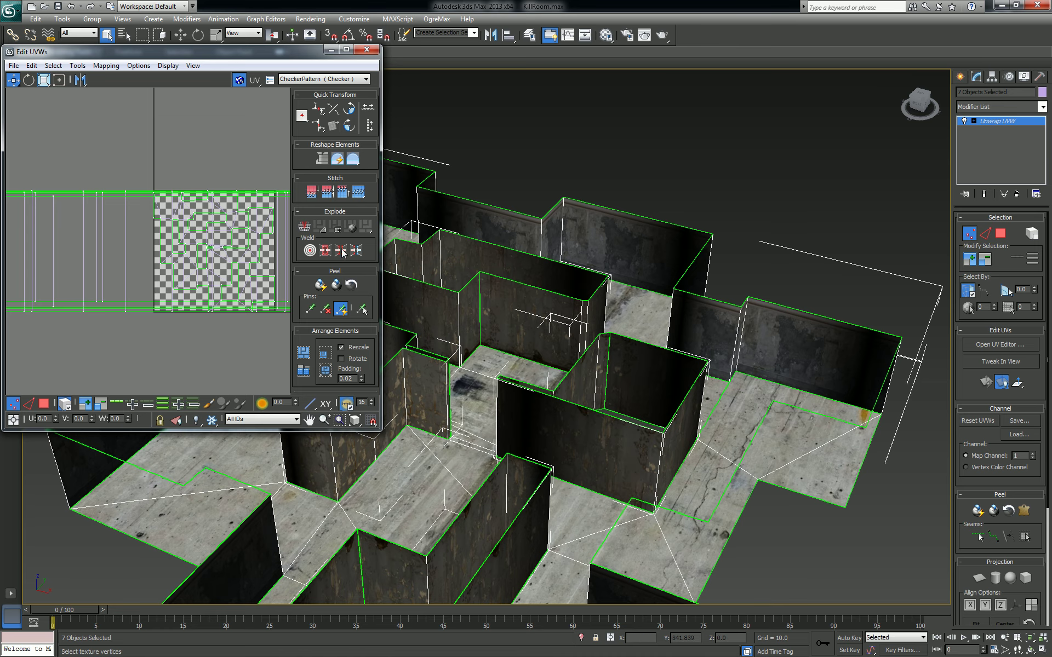
click(367, 50)
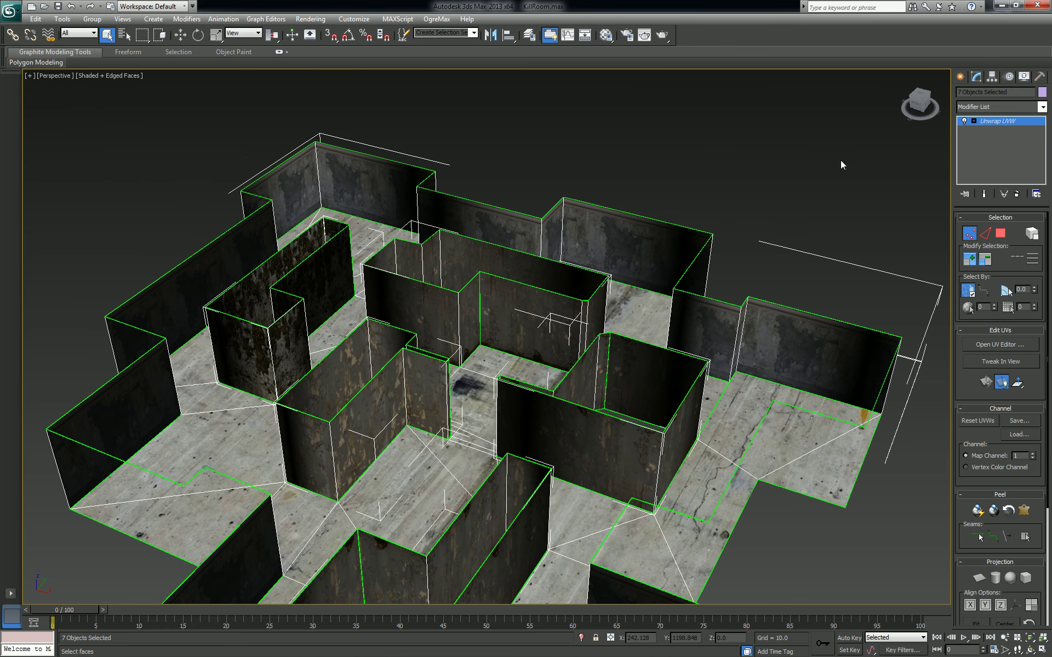
click(996, 121)
click(768, 185)
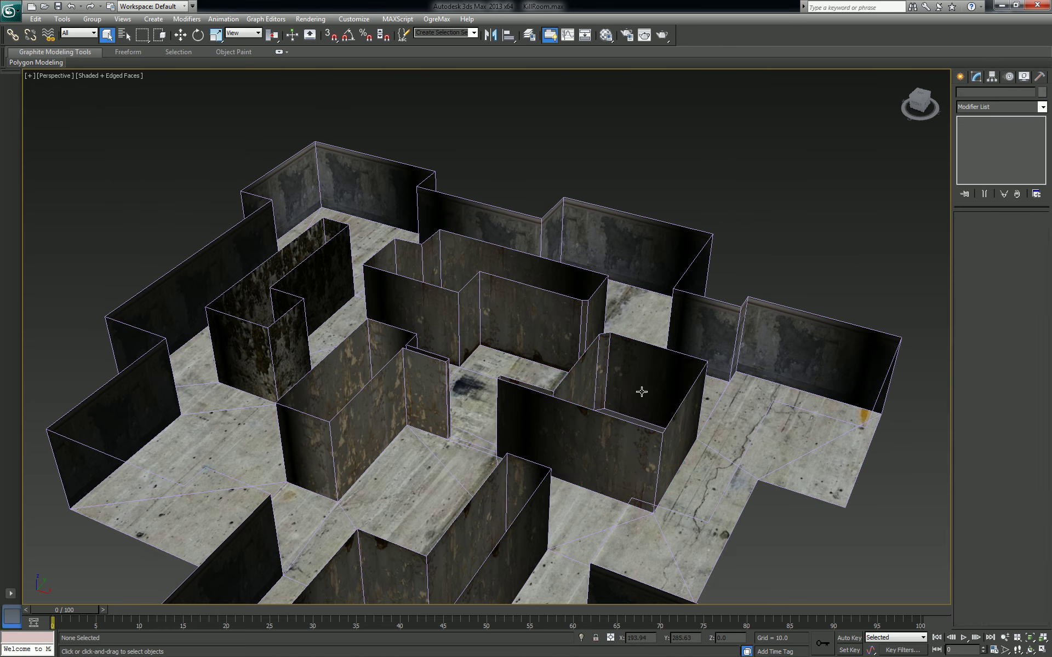
Open the UVs of the square room block and rotate its entire UV layout by 180 degrees.
click(618, 428)
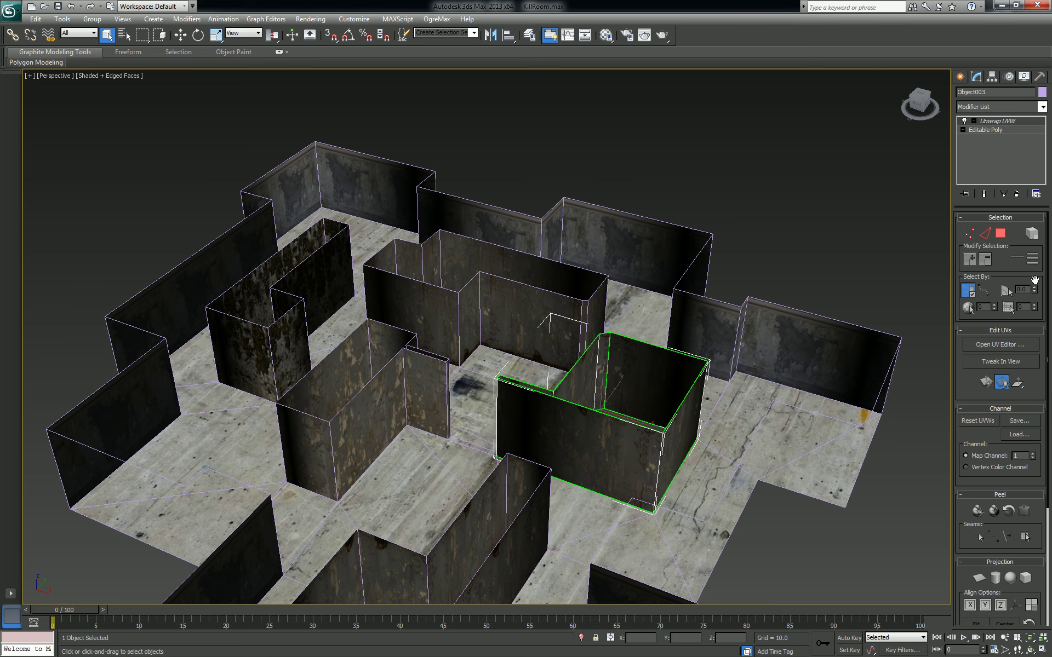
click(1011, 344)
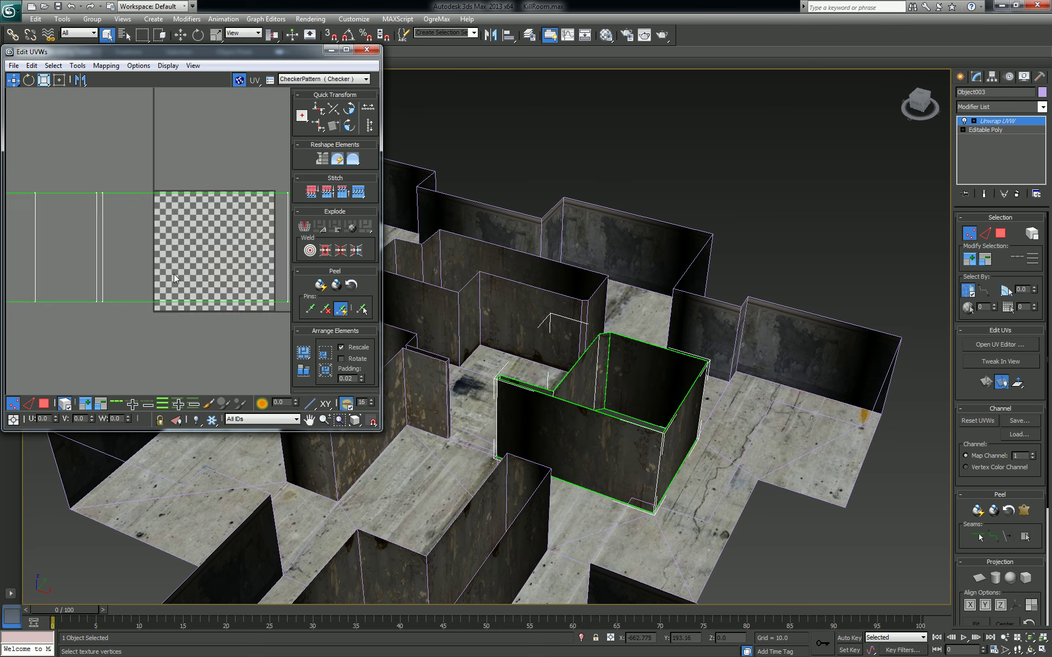
scroll(174, 274, down, 7)
drag(171, 273, 186, 293)
scroll(188, 289, up, 5)
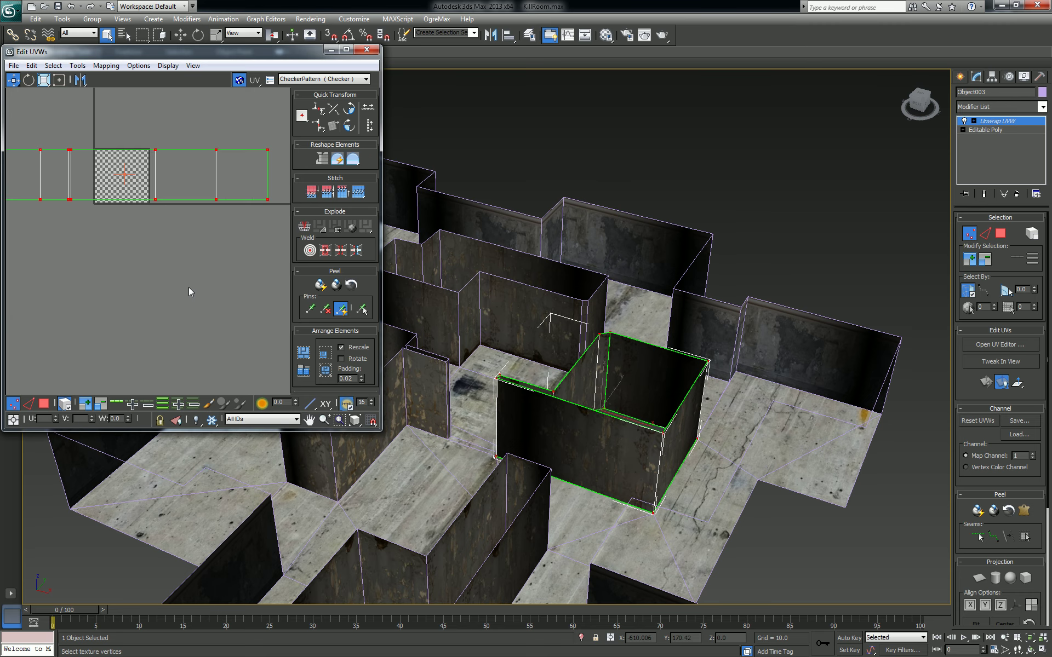
scroll(189, 287, up, 3)
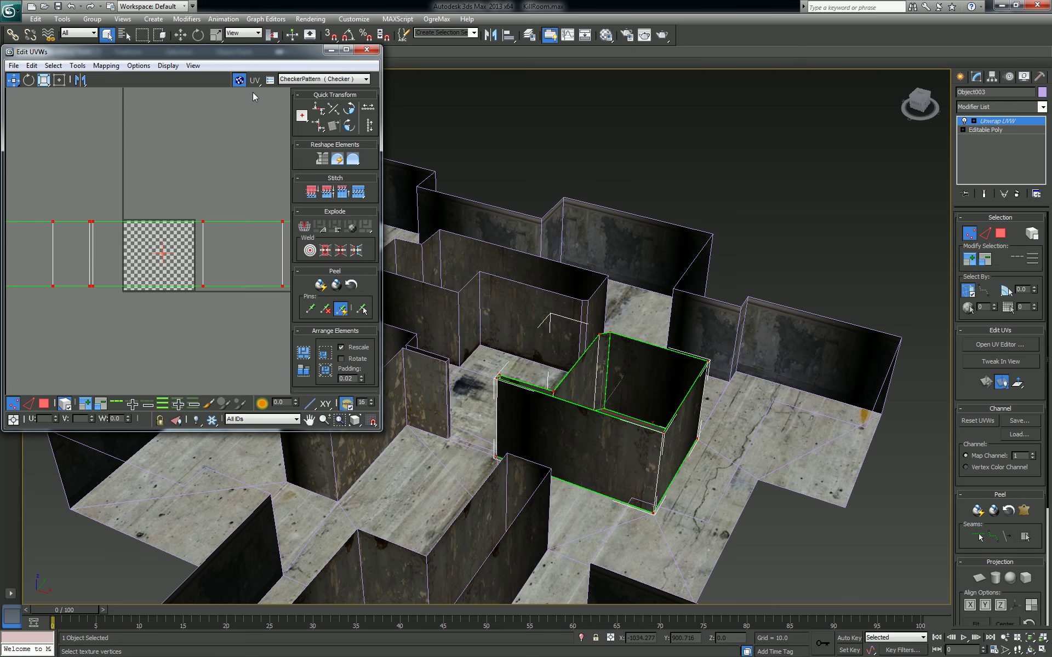
double_click(350, 111)
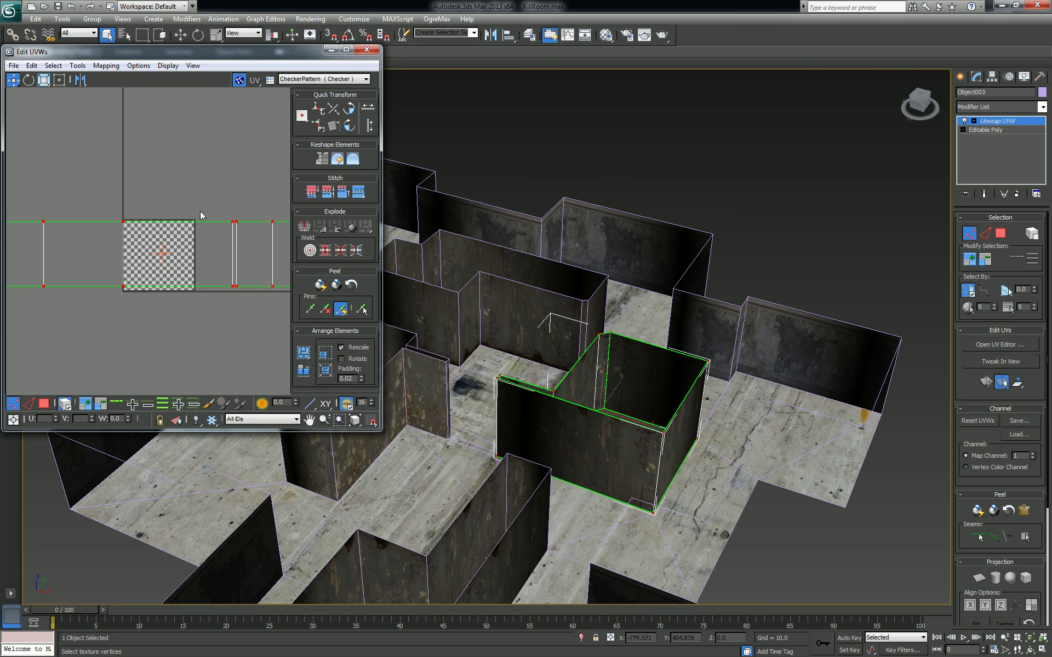
middle_drag(200, 213, 198, 224)
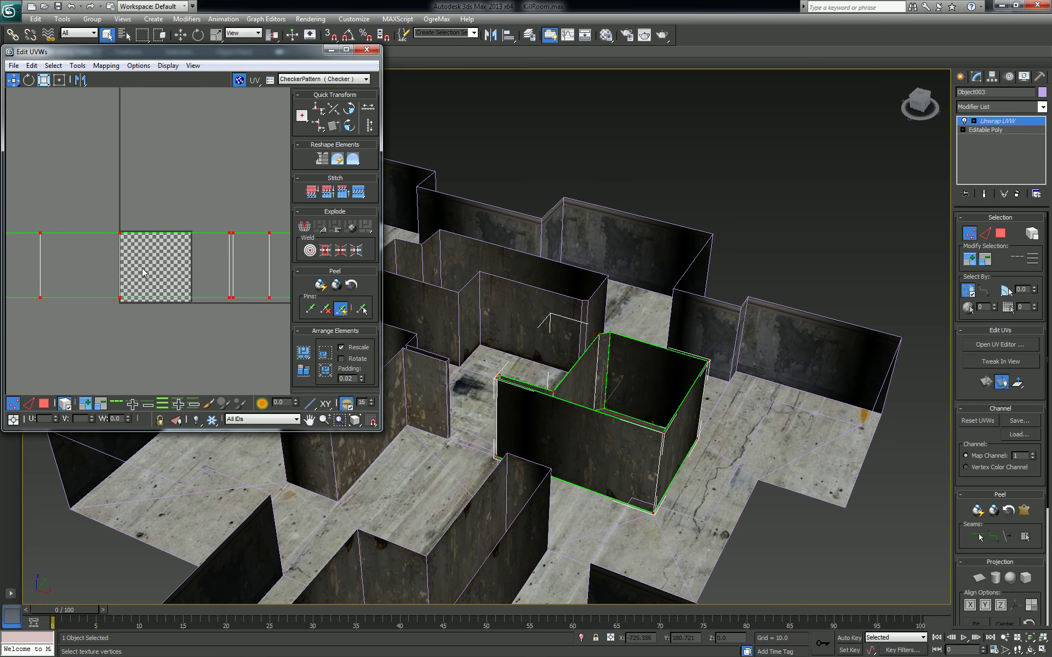
Display the Map #13 plaster texture, PlasterDamaged0213_4_M.jpg, behind the square block's UV layout.
scroll(136, 253, up, 3)
click(335, 80)
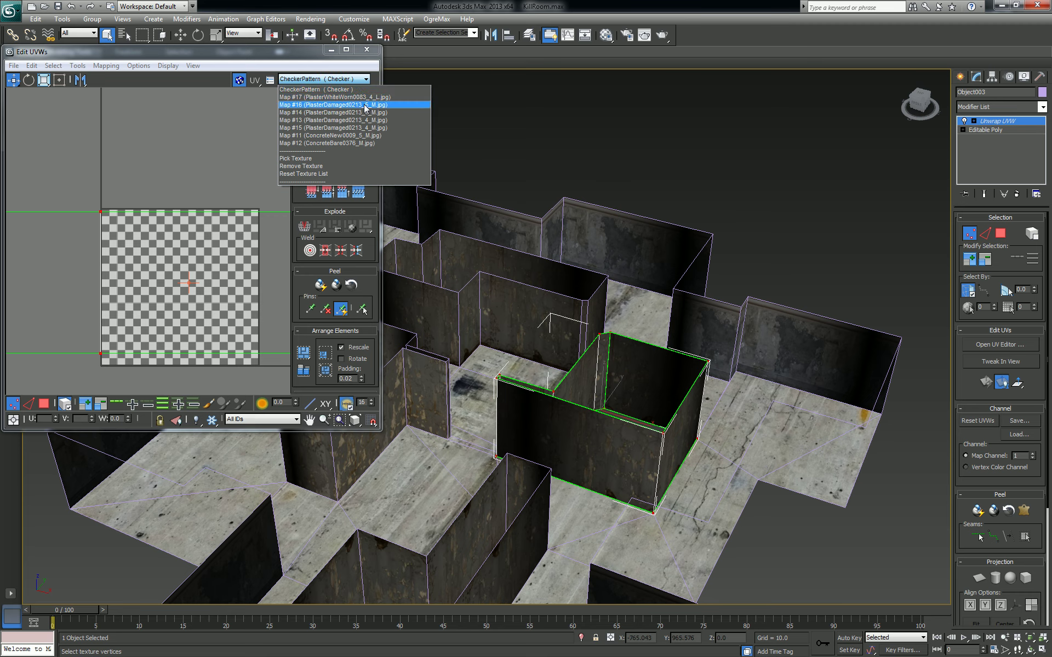
click(365, 106)
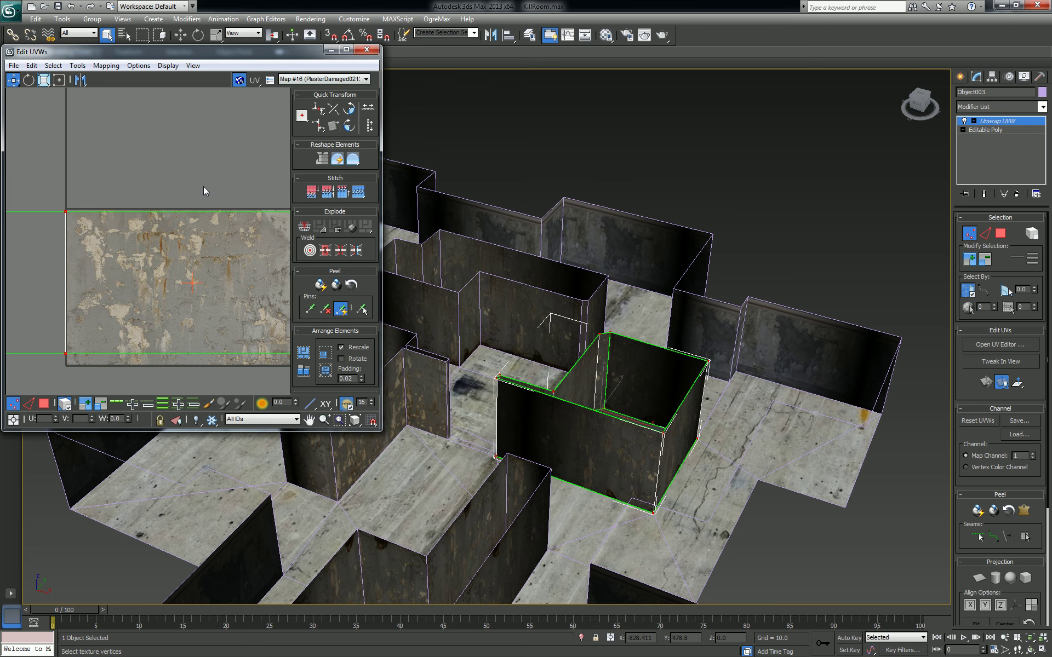
click(351, 80)
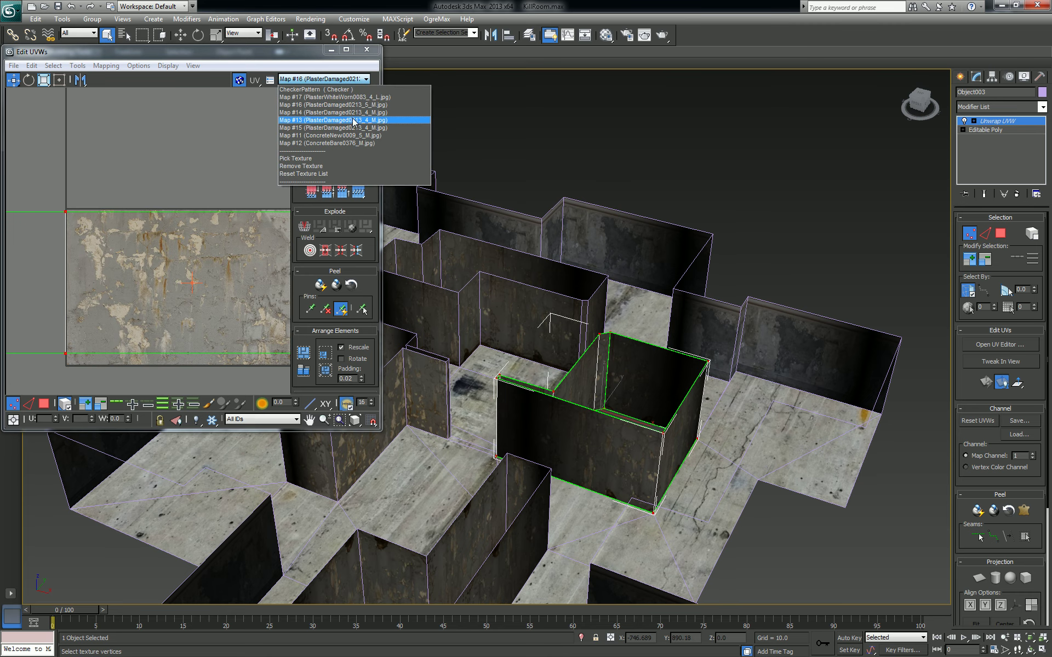
click(354, 120)
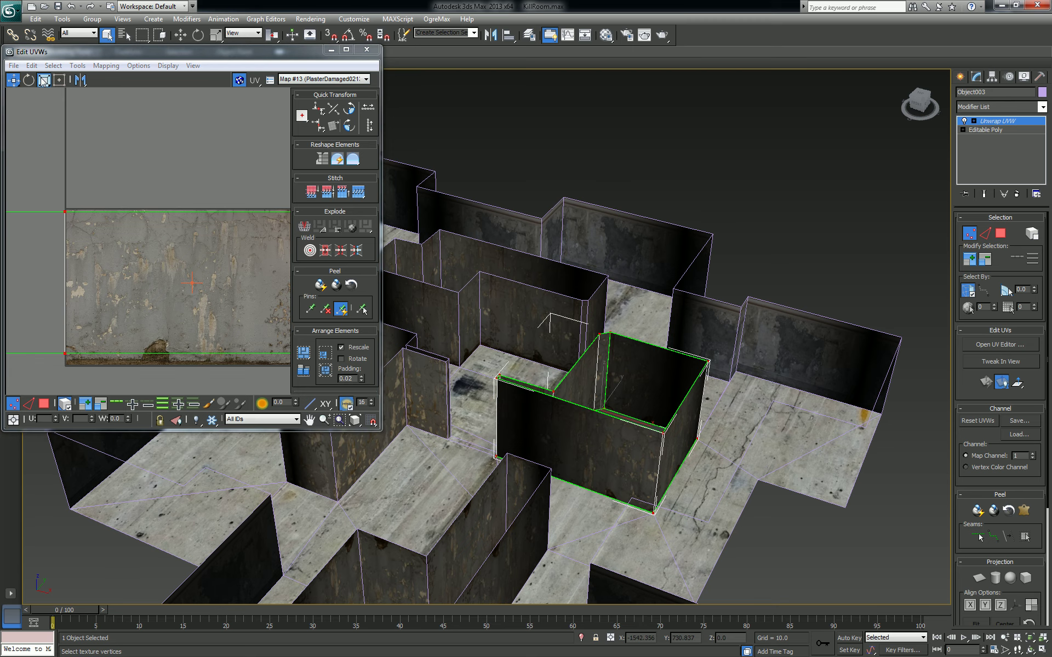
Scale and shift the square block's UVs to span the plaster texture's full height, leaving UV editing and deselecting the block.
drag(65, 212, 79, 206)
right_click(81, 211)
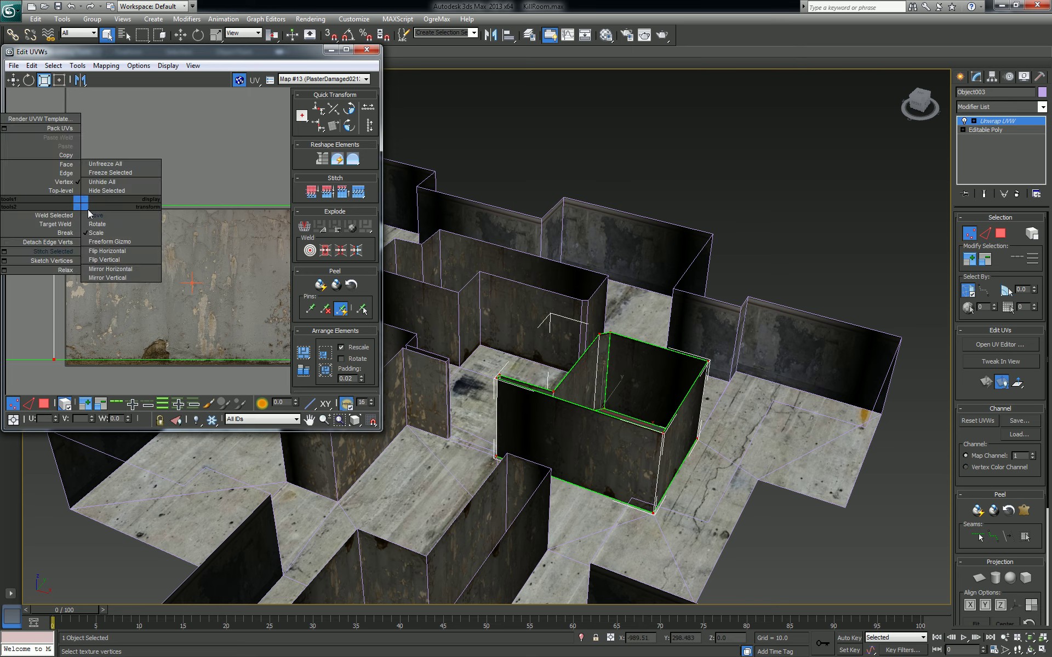
click(81, 218)
drag(54, 207, 53, 211)
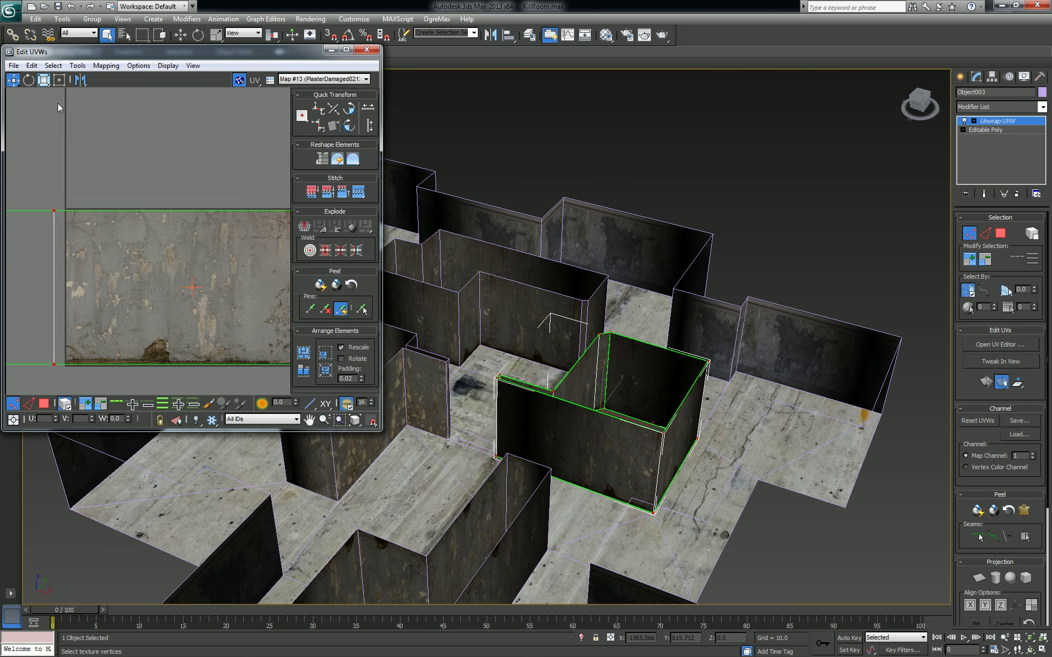
click(44, 80)
drag(54, 212, 60, 209)
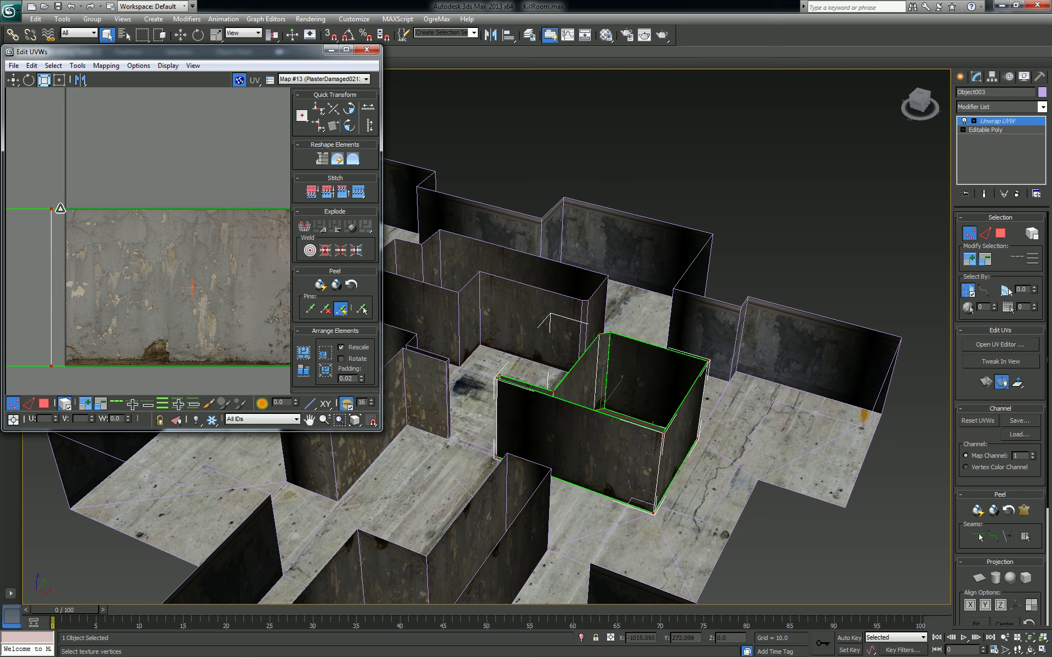
click(372, 49)
alt+middle_drag(587, 272, 701, 324)
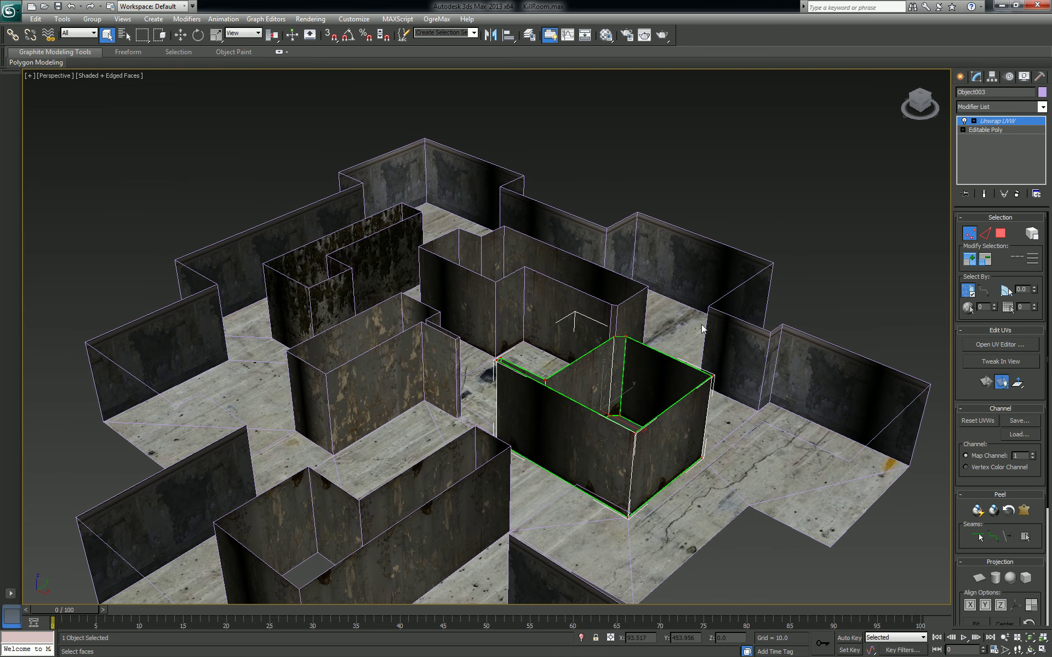
click(993, 122)
click(767, 191)
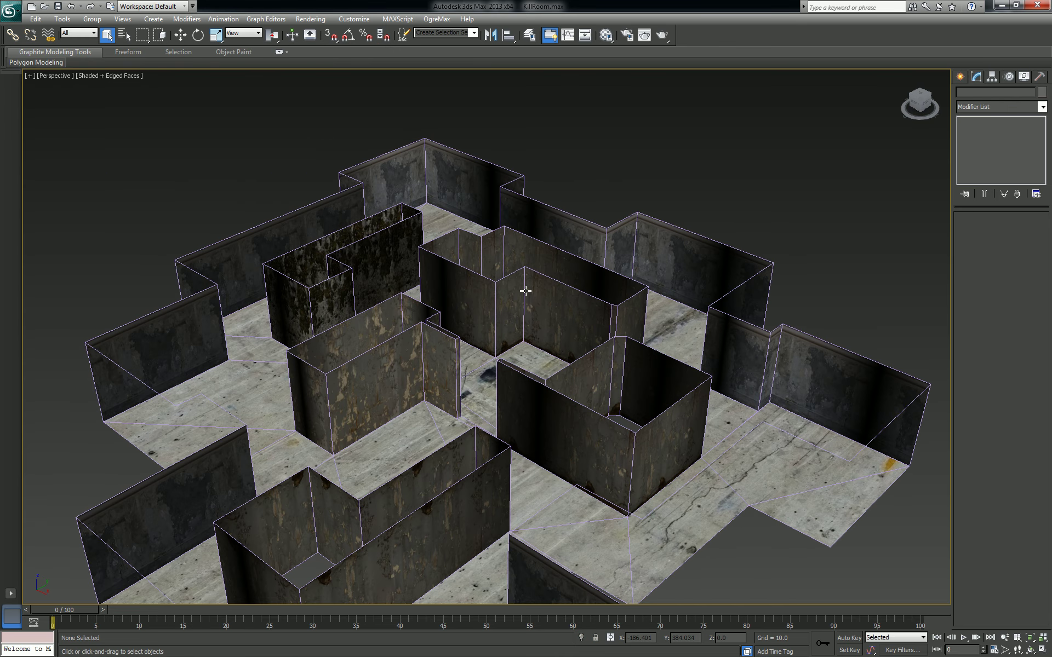
Open the UVs of the L-shaped block beside the square one and rotate its entire UV layout by 180 degrees.
click(431, 355)
click(431, 356)
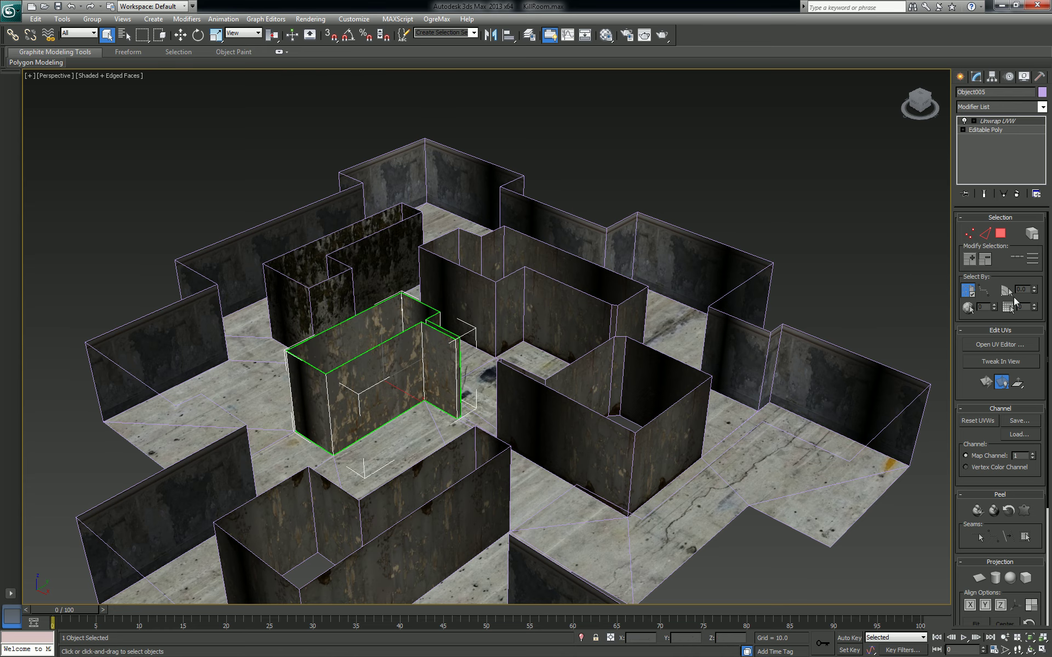
click(1015, 345)
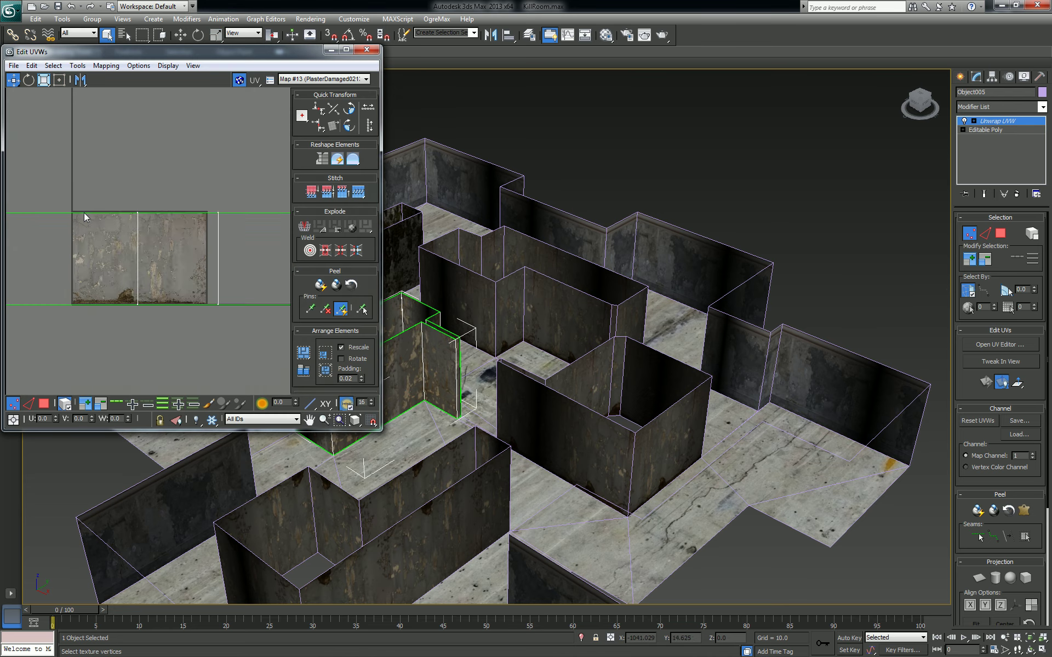
scroll(85, 213, down, 2)
middle_drag(526, 335, 602, 333)
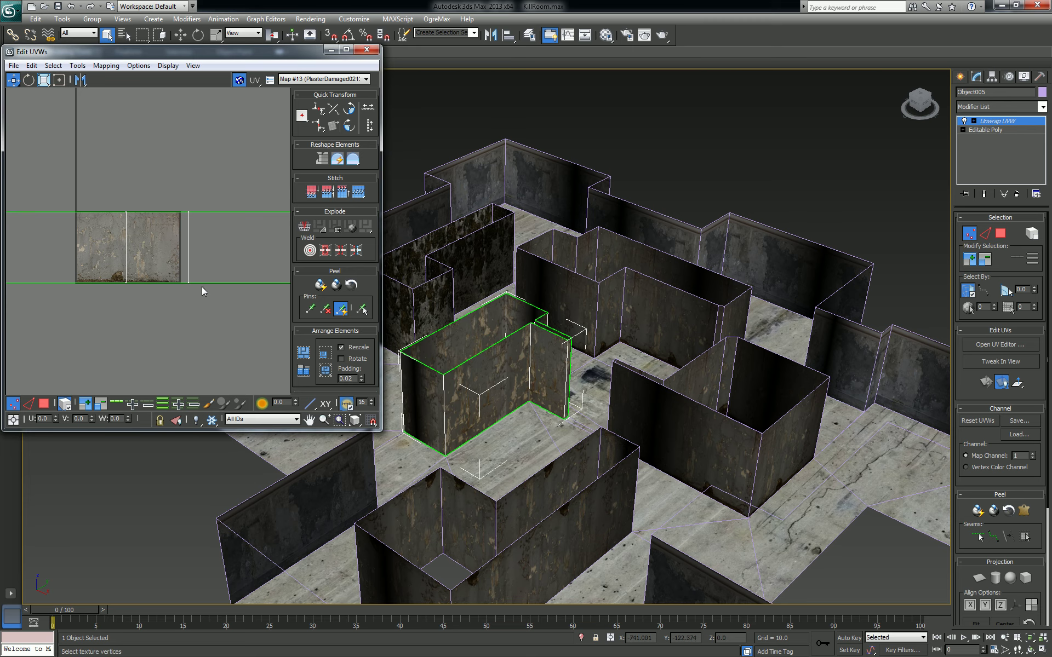
scroll(255, 298, down, 2)
scroll(211, 296, down, 1)
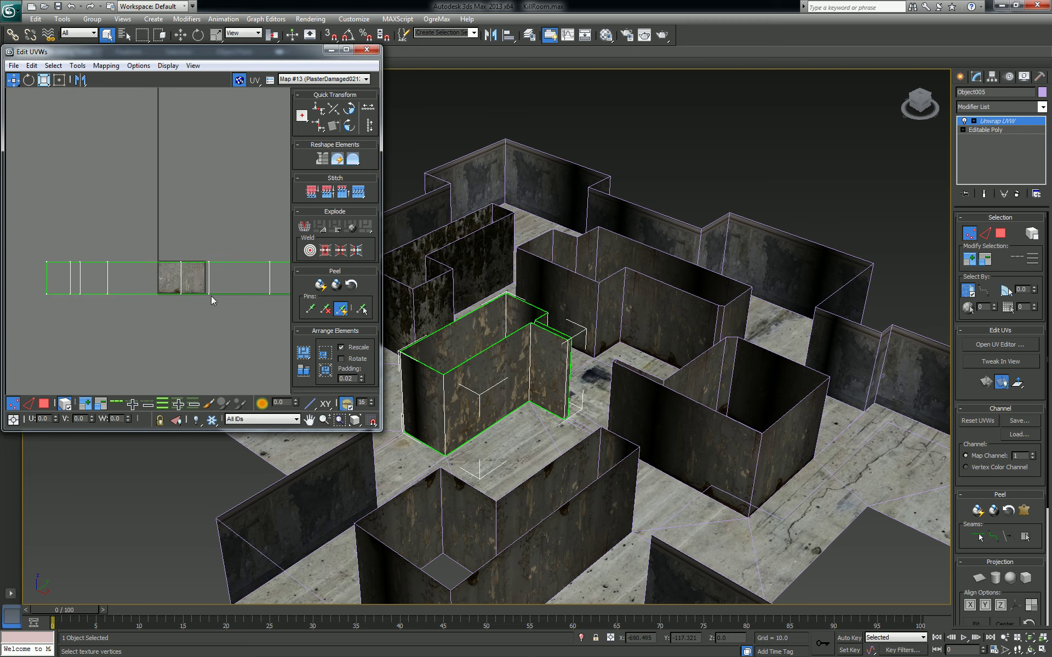
scroll(212, 296, down, 1)
key(ctrl+a)
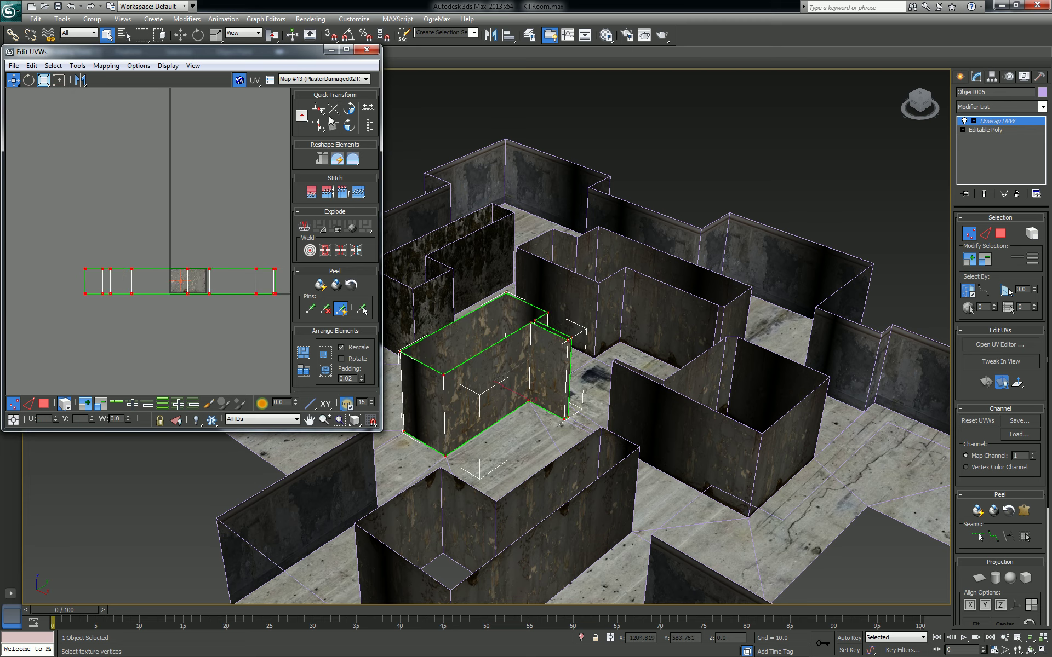
click(349, 110)
click(350, 110)
Examine the L-shaped block's plaster texture from several sides, closing its UV layout and deselecting the block.
middle_drag(561, 341, 563, 369)
scroll(564, 373, up, 4)
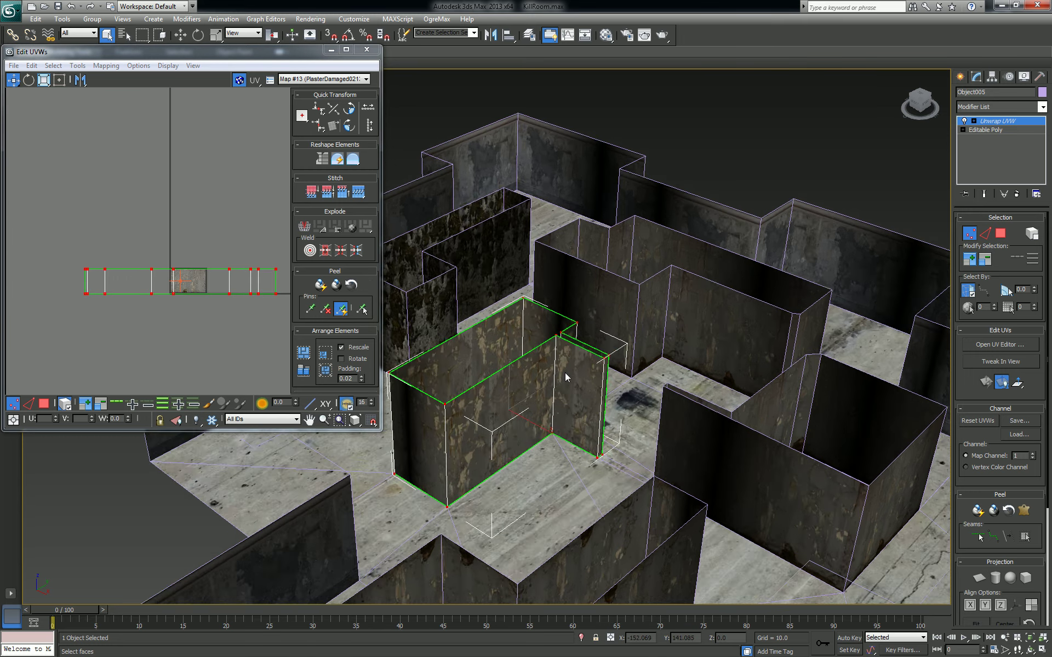
alt+middle_drag(526, 408, 591, 390)
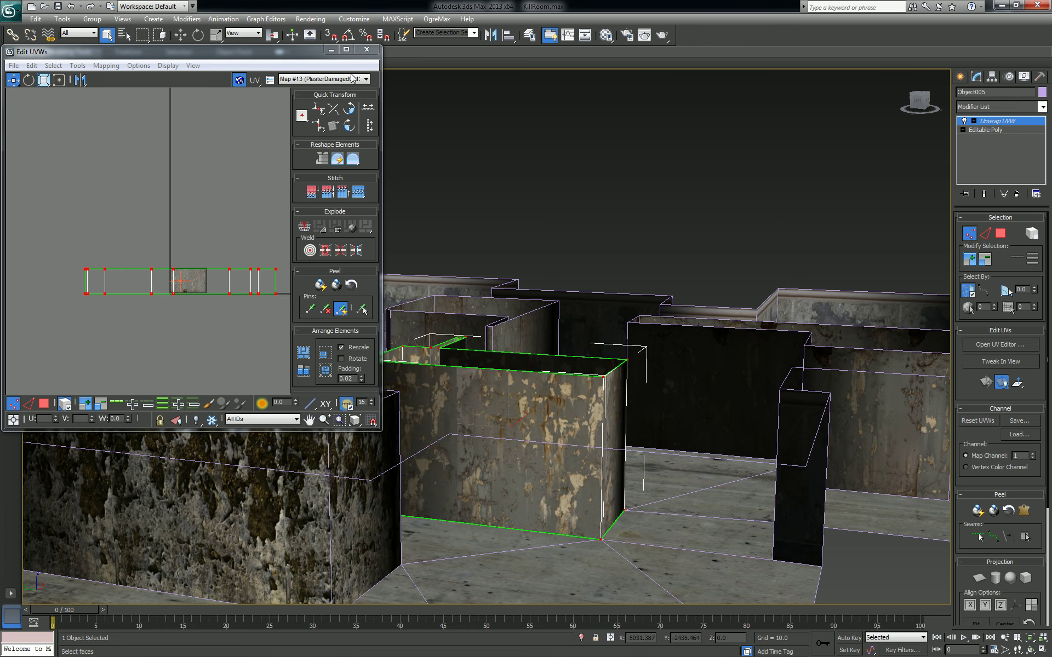
click(371, 51)
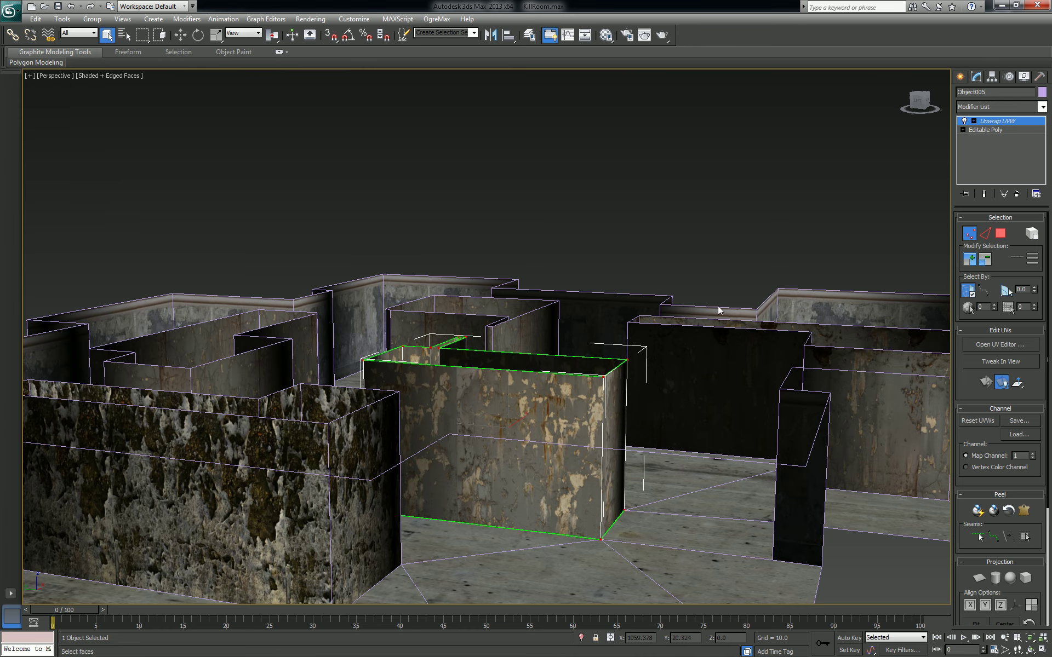
click(809, 157)
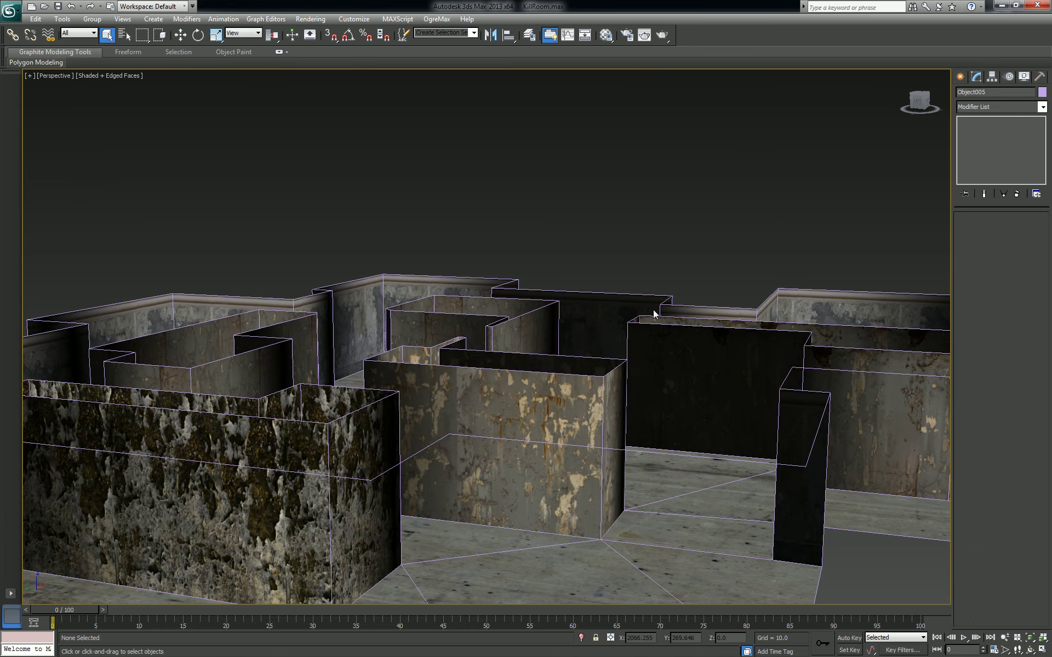
Select every object in the level, convert them all to Editable Poly and clear the selection.
click(562, 343)
key(ctrl+a)
right_click(514, 323)
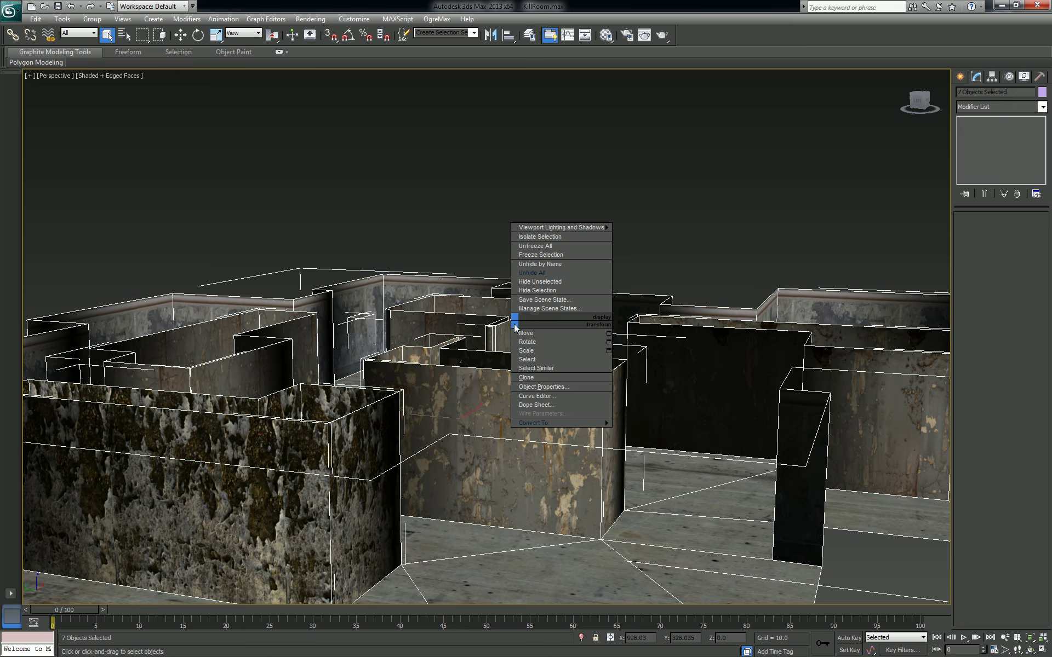
click(326, 209)
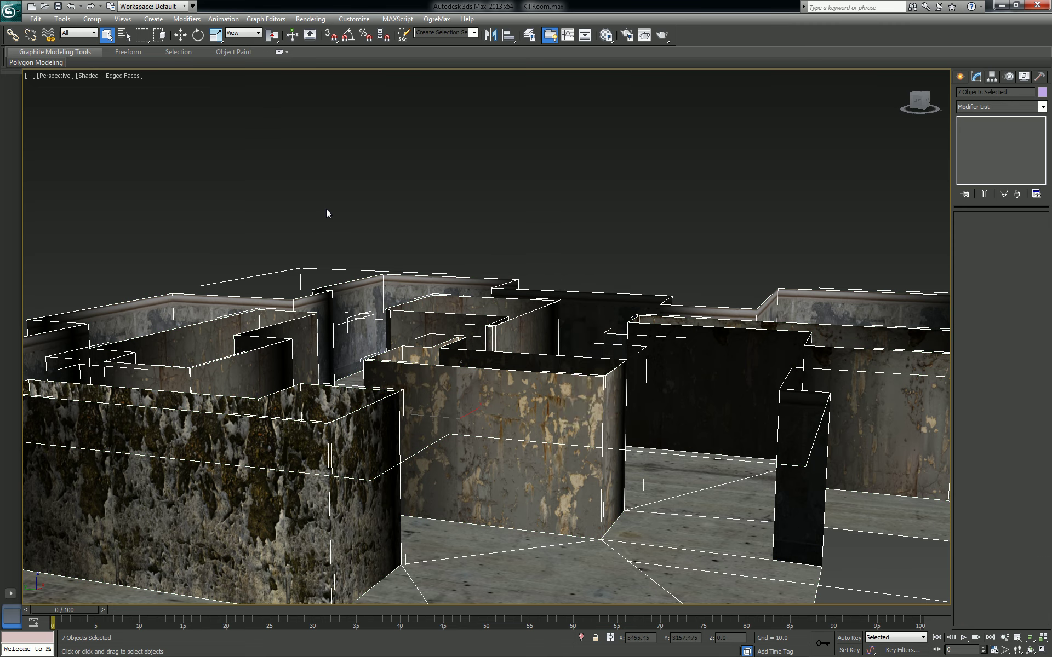
right_click(562, 374)
mouse_move(628, 476)
click(683, 483)
right_click(495, 344)
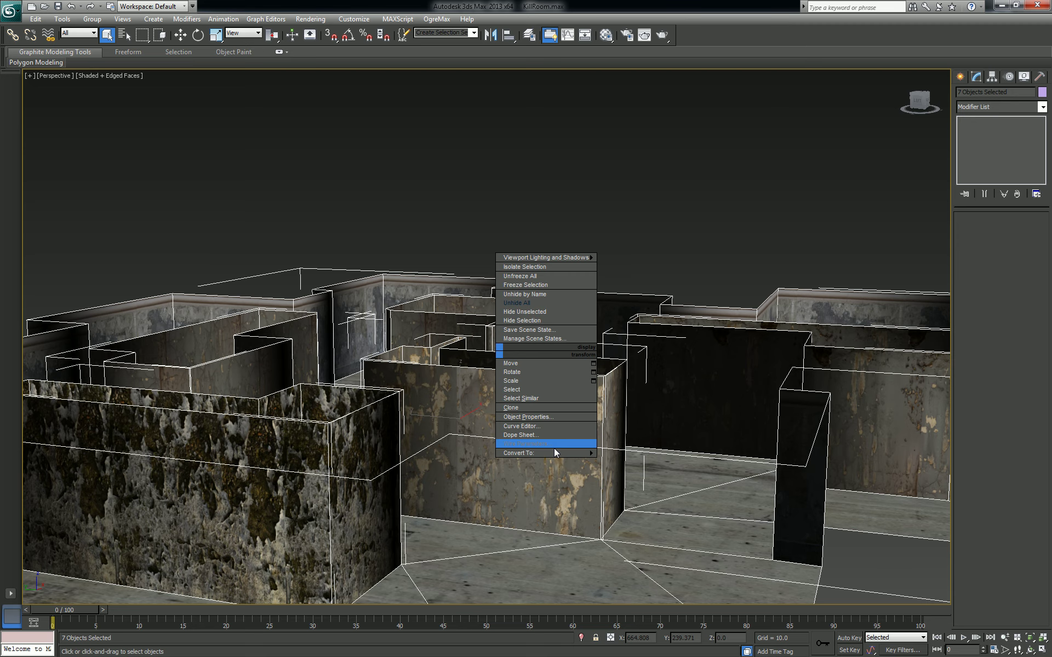
mouse_move(550, 453)
click(624, 463)
click(665, 220)
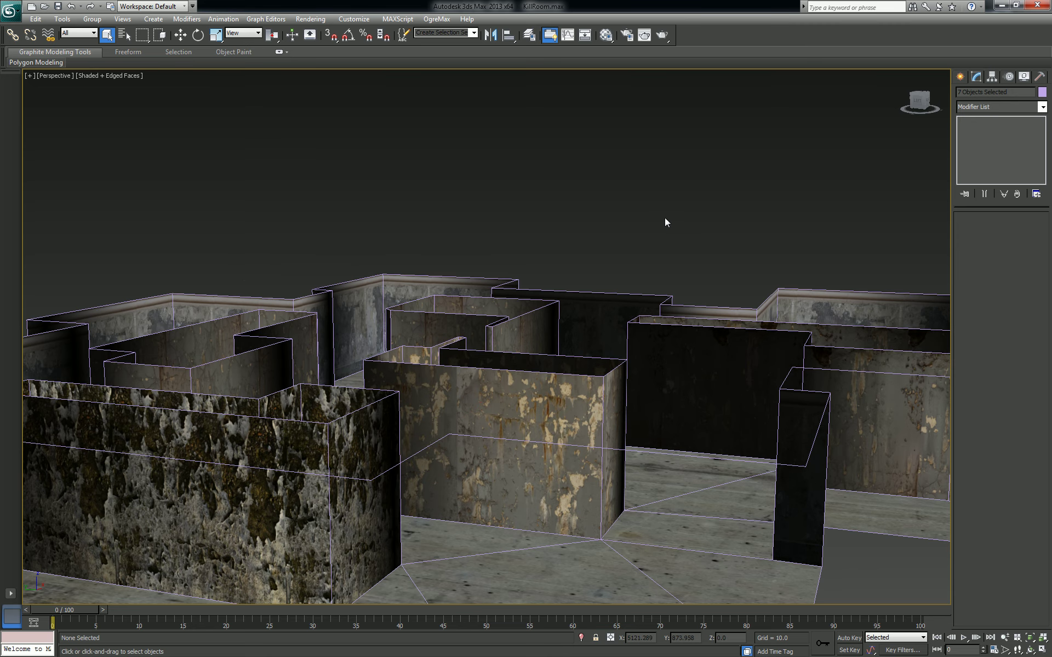
Add an Unwrap UVW modifier to the L-shaped block alone and open its UVs for editing.
click(556, 427)
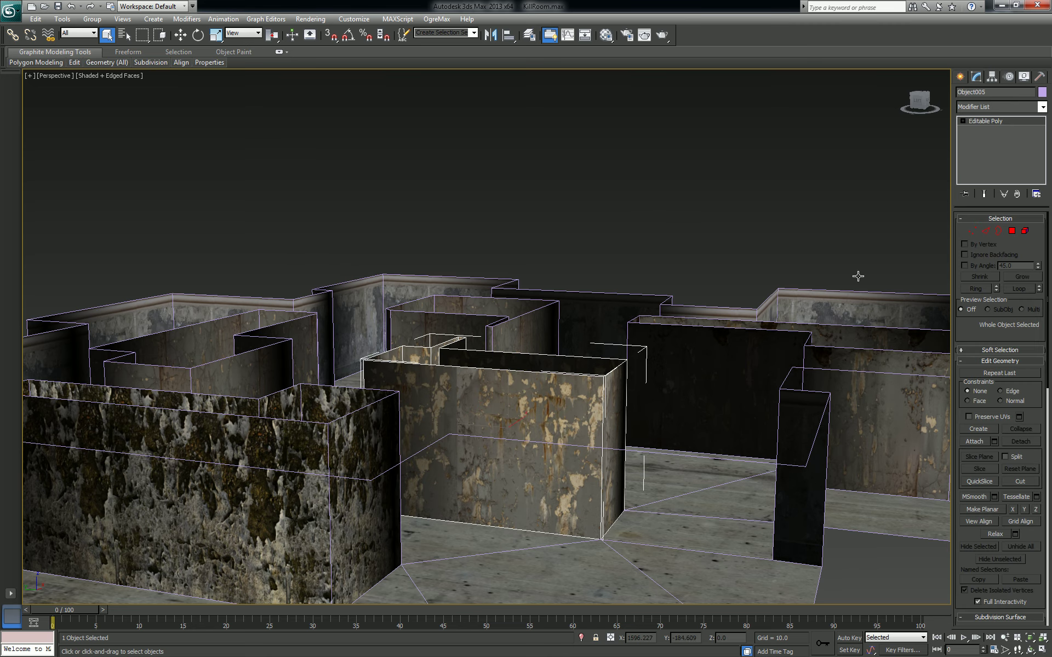
click(1042, 107)
key(u)
key(Return)
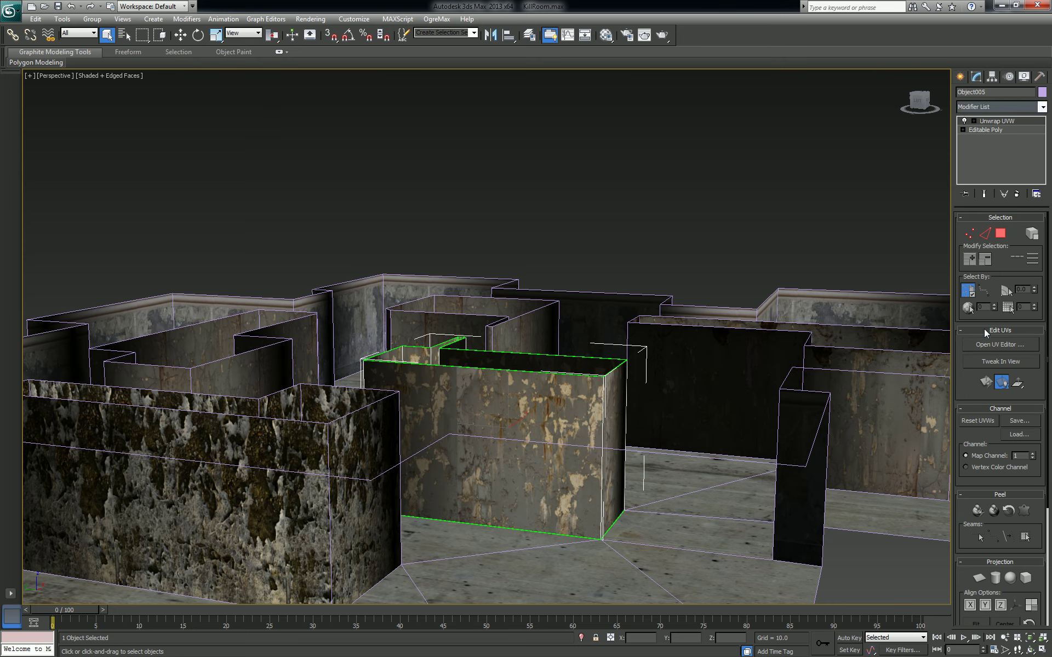
click(1000, 344)
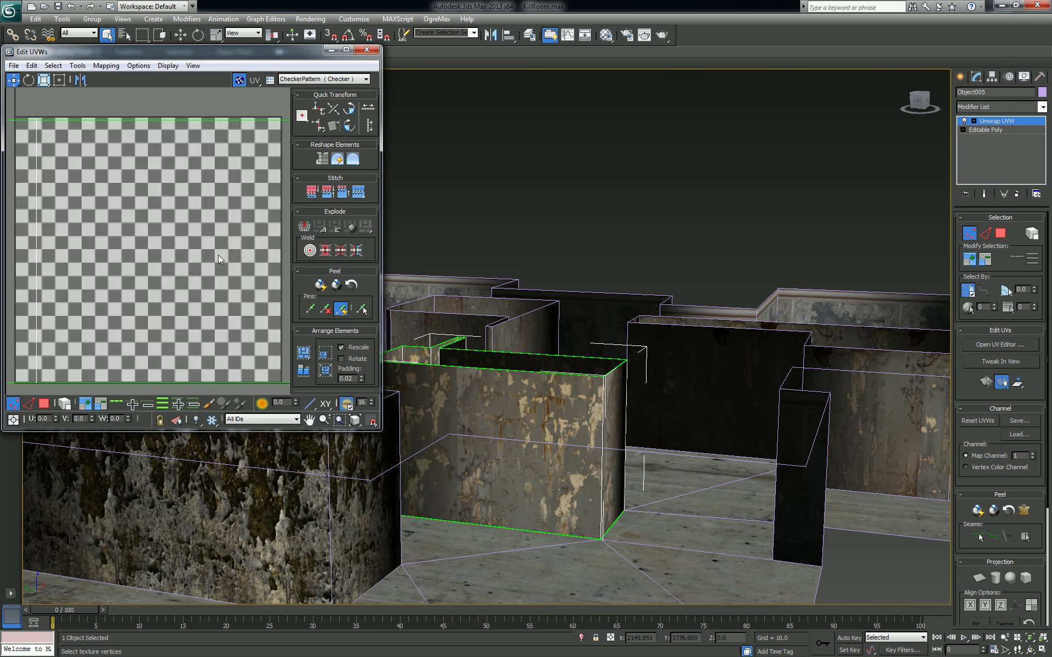
Shift all of the L-shaped block's UVs horizontally to the left, check the plaster on its walls and close the UV layout.
scroll(205, 217, down, 10)
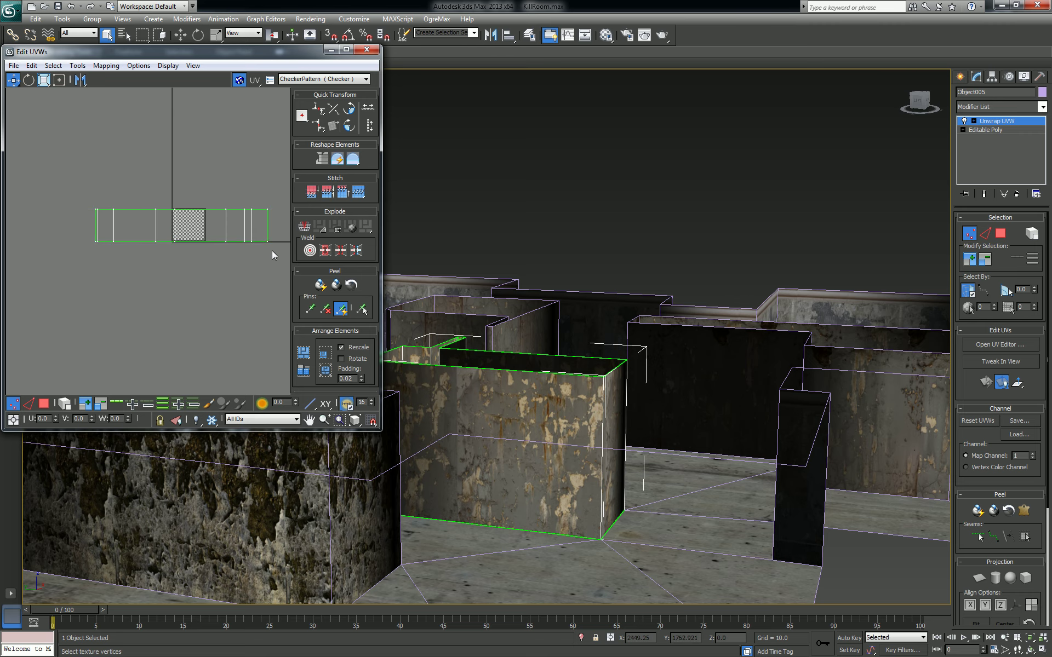
key(ctrl+a)
drag(247, 210, 223, 210)
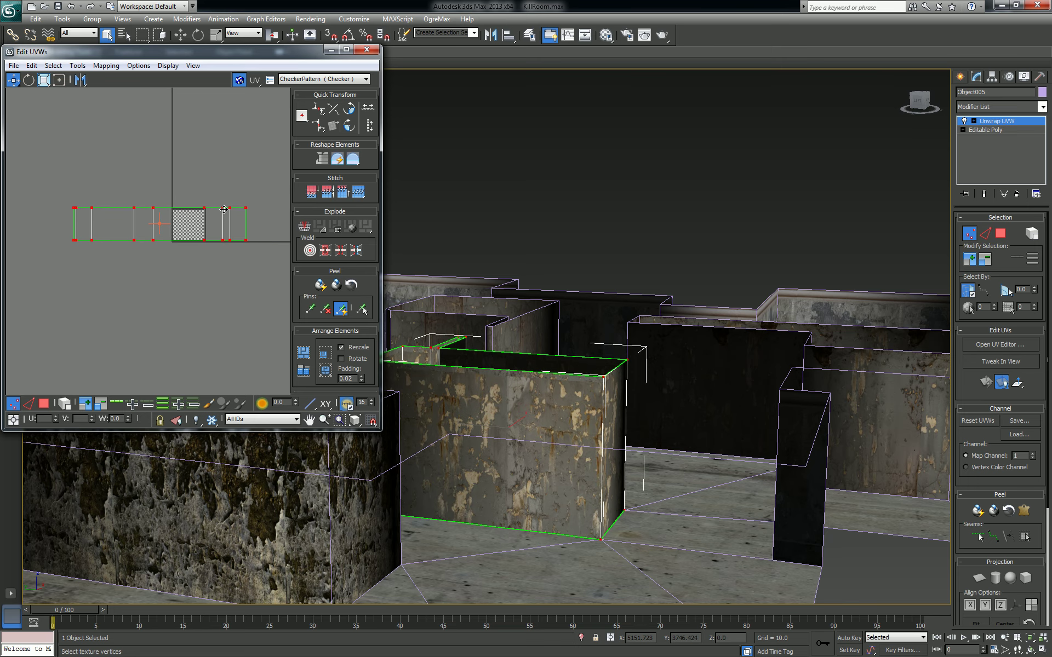
alt+middle_drag(544, 348, 486, 331)
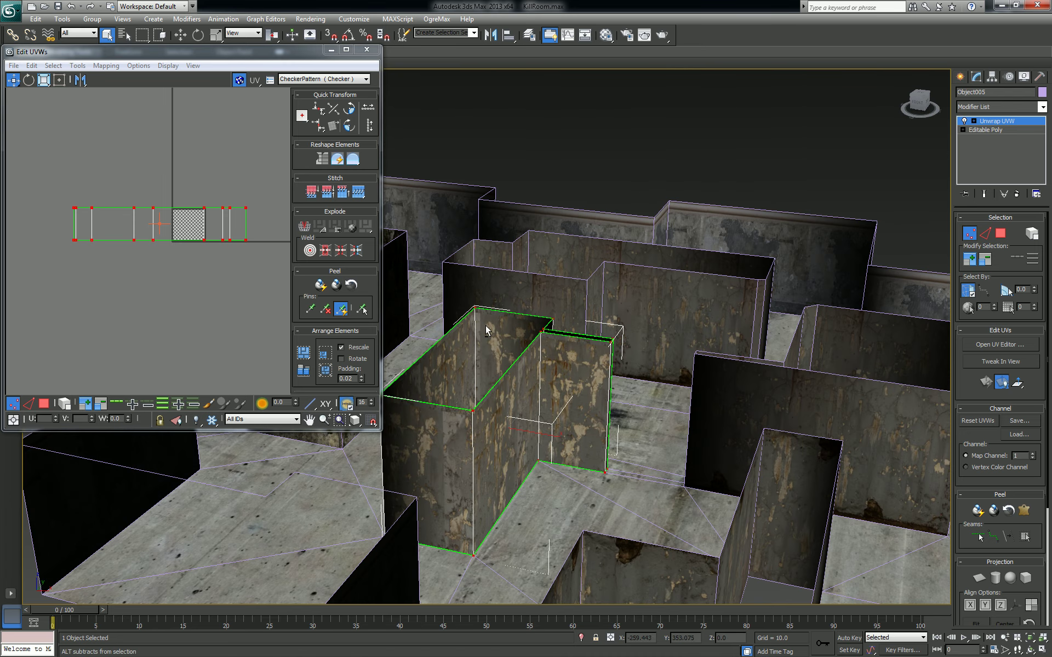
click(367, 50)
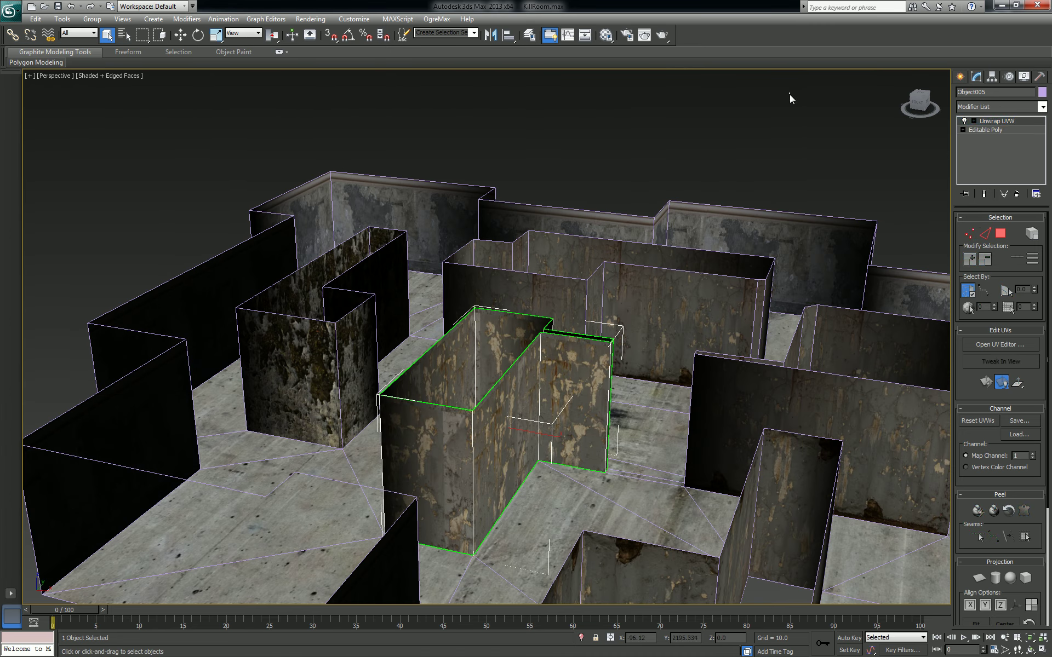
Deselect the L-shaped block and apply the rust-stained plaster material to it and to the mossy block behind it.
click(366, 126)
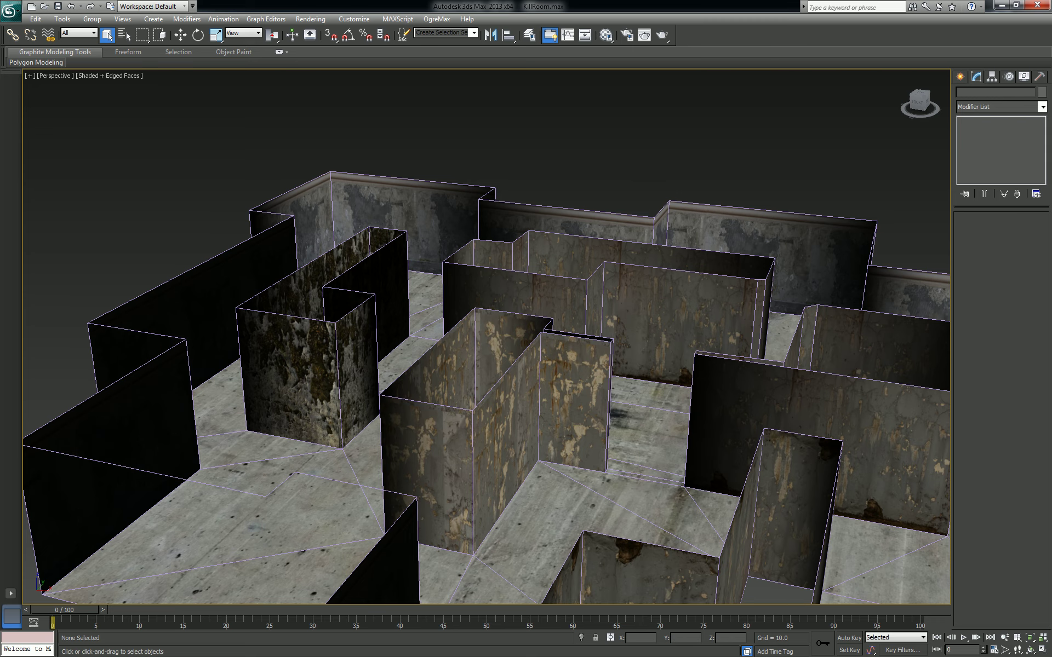
drag(0, 339, 518, 403)
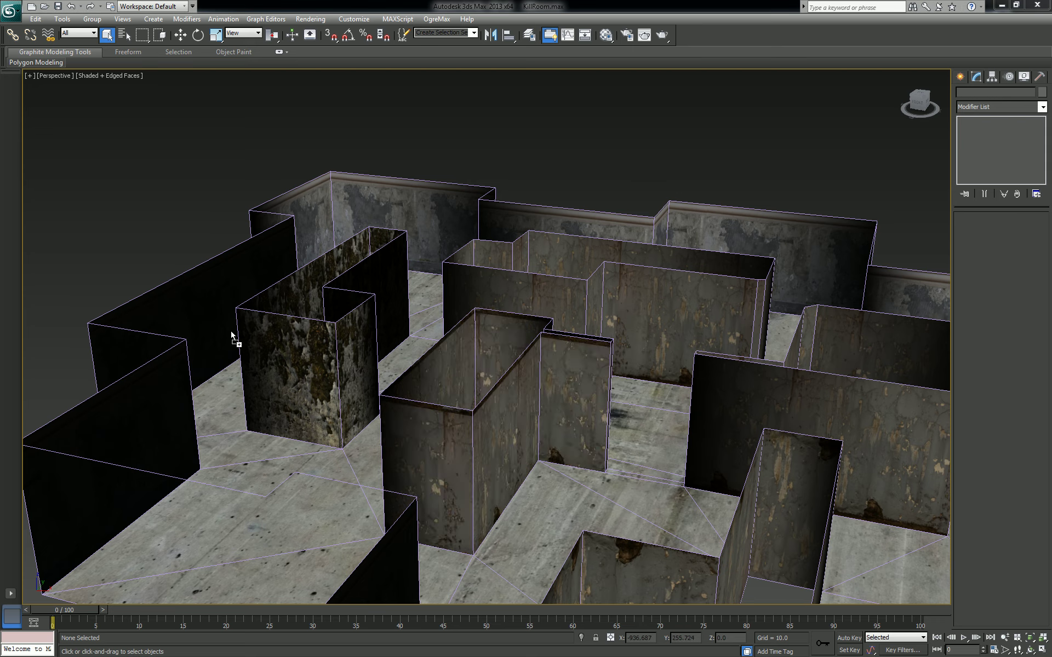
alt+middle_drag(588, 317, 386, 259)
middle_drag(822, 311, 619, 258)
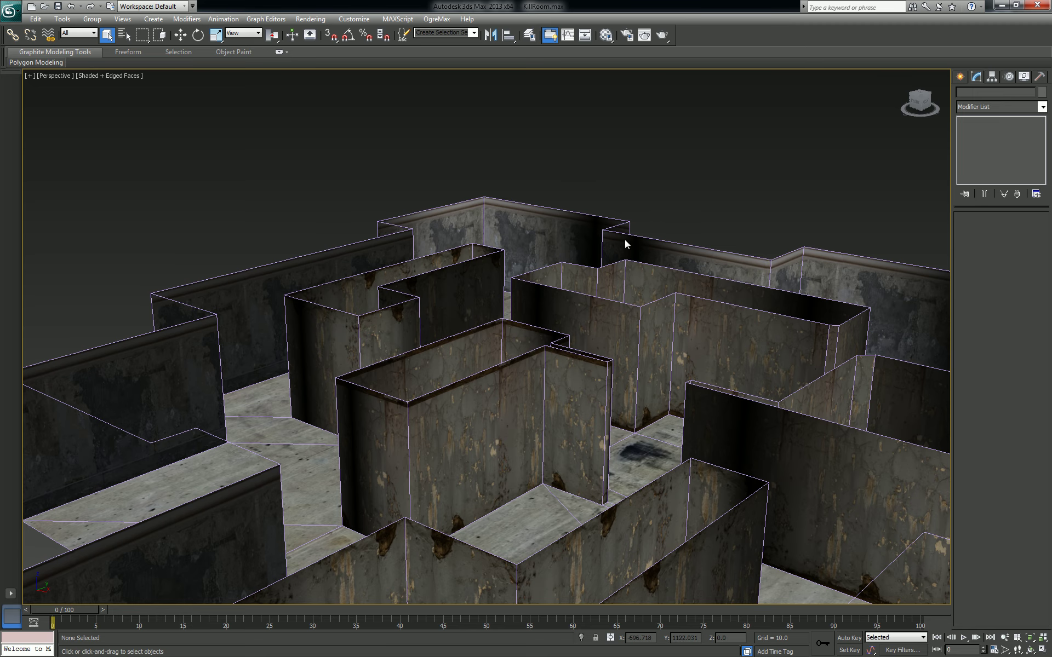
Move the L-shaped block's UVs down onto the texture tile, enlarge them slightly to match the tile's height and close the UV layout.
click(559, 412)
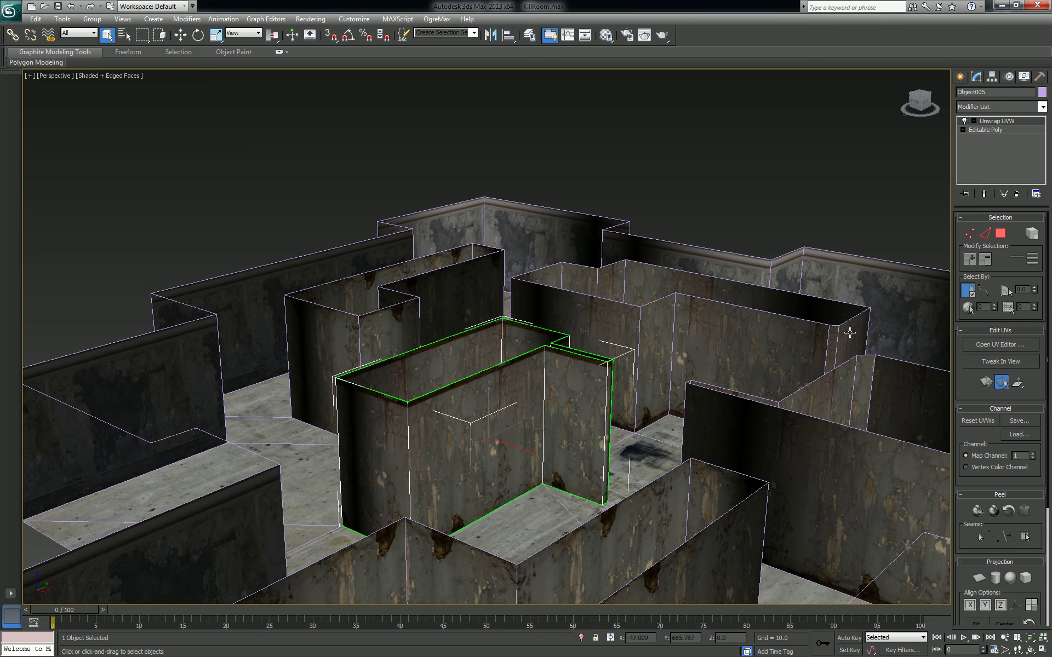
click(1005, 345)
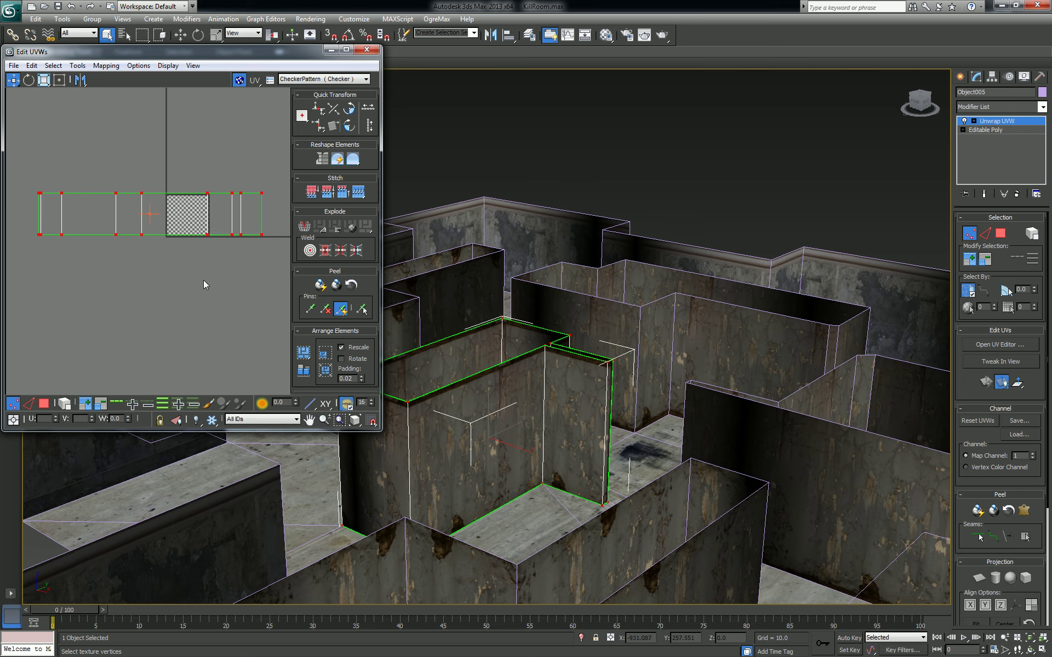
scroll(203, 241, up, 5)
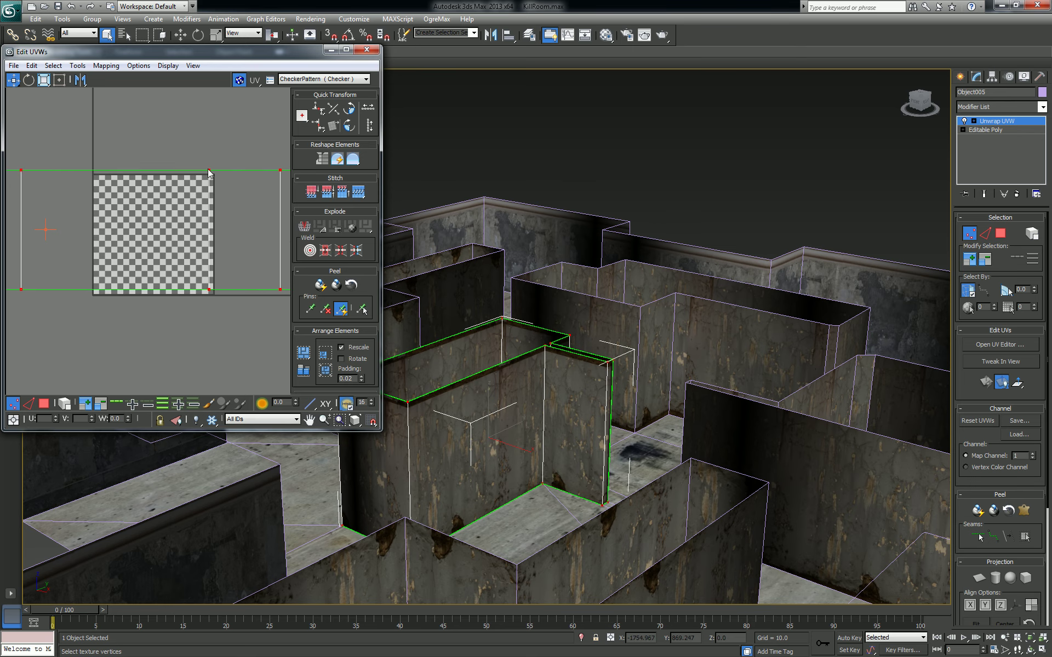
drag(208, 171, 211, 174)
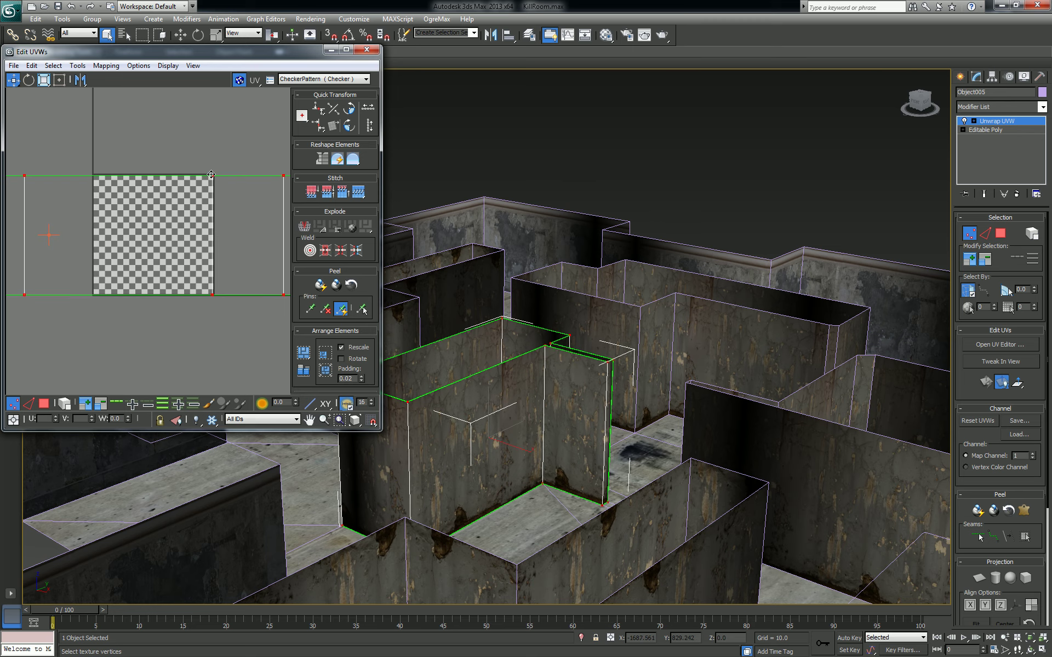
click(46, 79)
drag(214, 173, 217, 172)
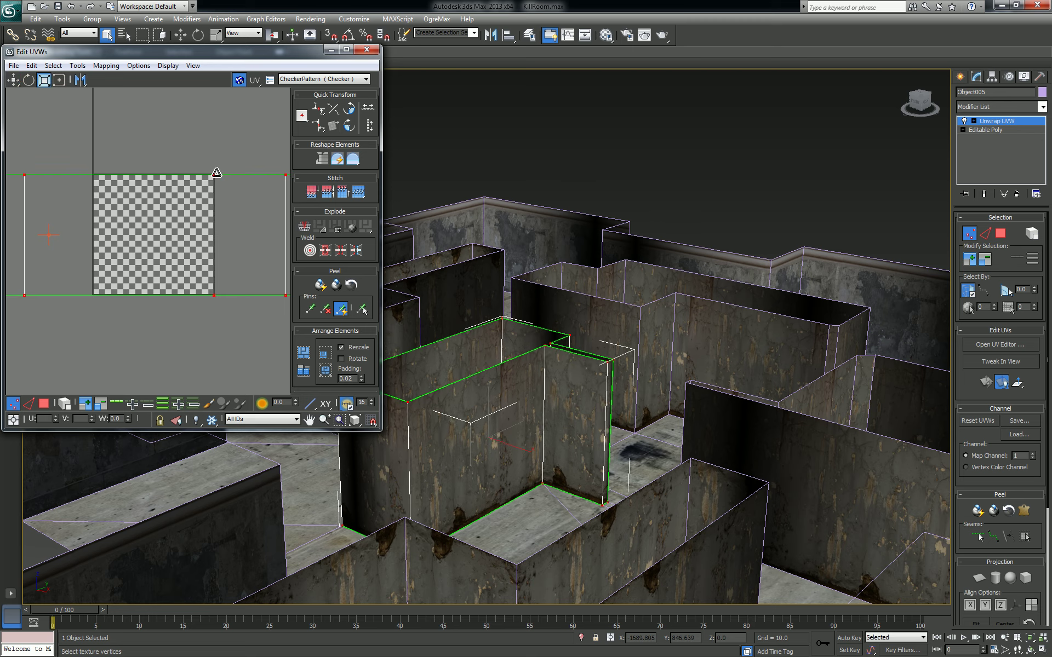
click(367, 50)
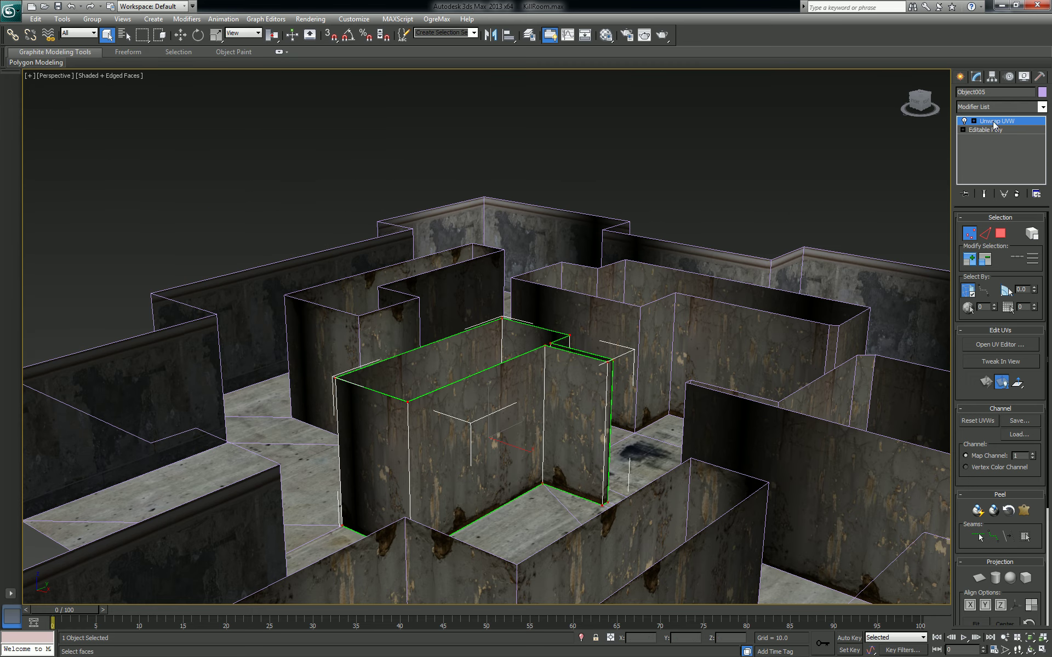
Add an Unwrap UVW modifier to the newly plastered block behind the L-shaped one and open its UVs for editing.
click(993, 122)
click(485, 178)
click(479, 275)
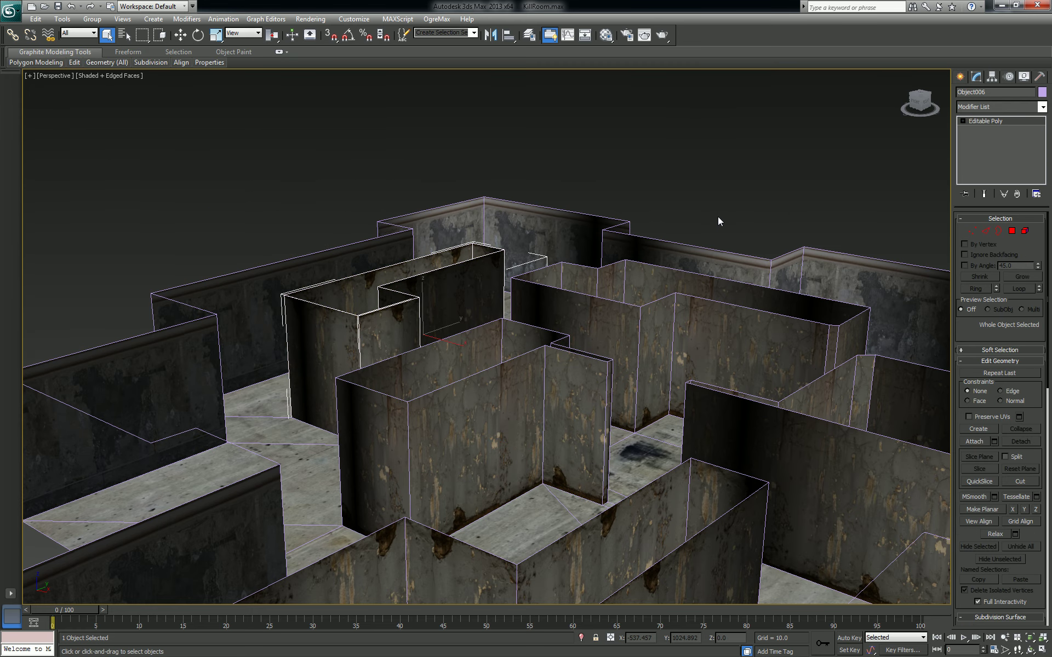
click(1042, 108)
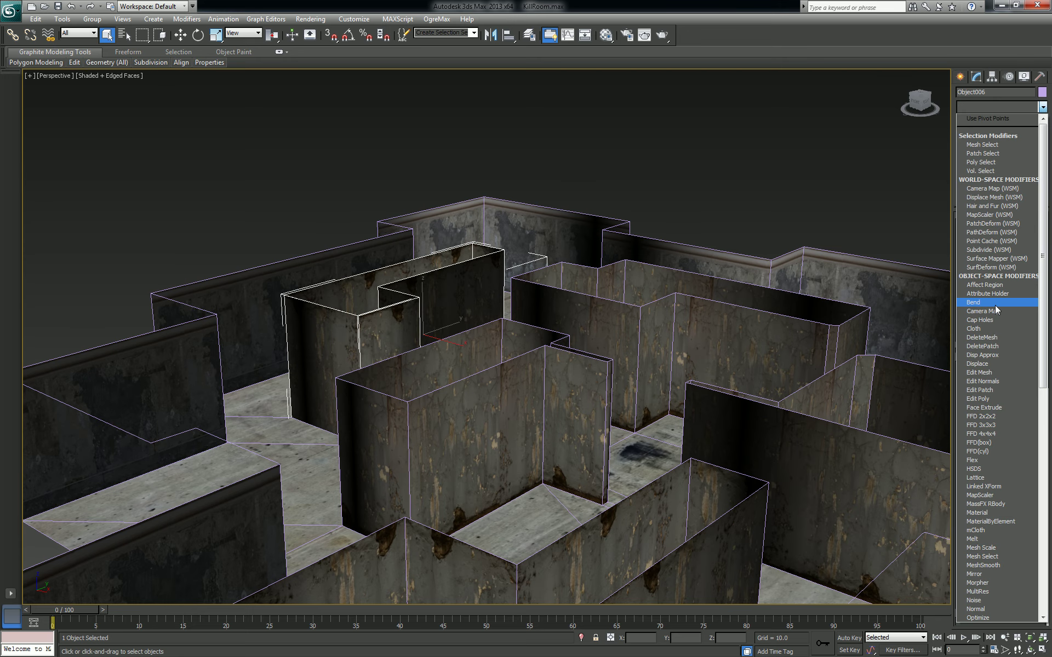
scroll(994, 304, down, 5)
click(995, 305)
click(1000, 344)
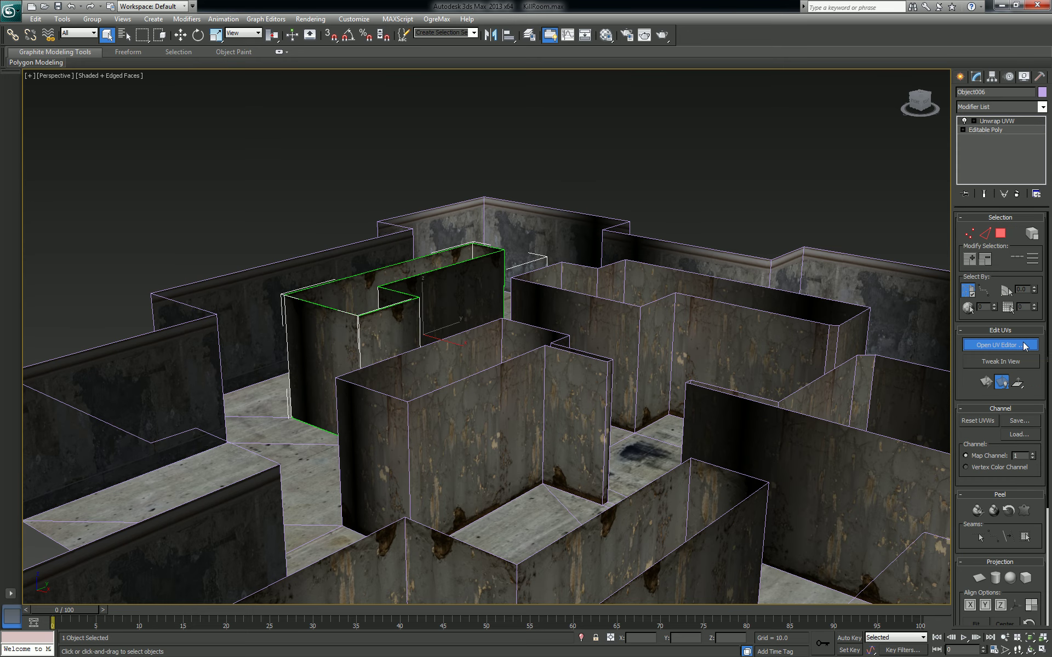
Rotate all of this block's UVs by 180 degrees in two 90-degree turns.
scroll(186, 186, down, 6)
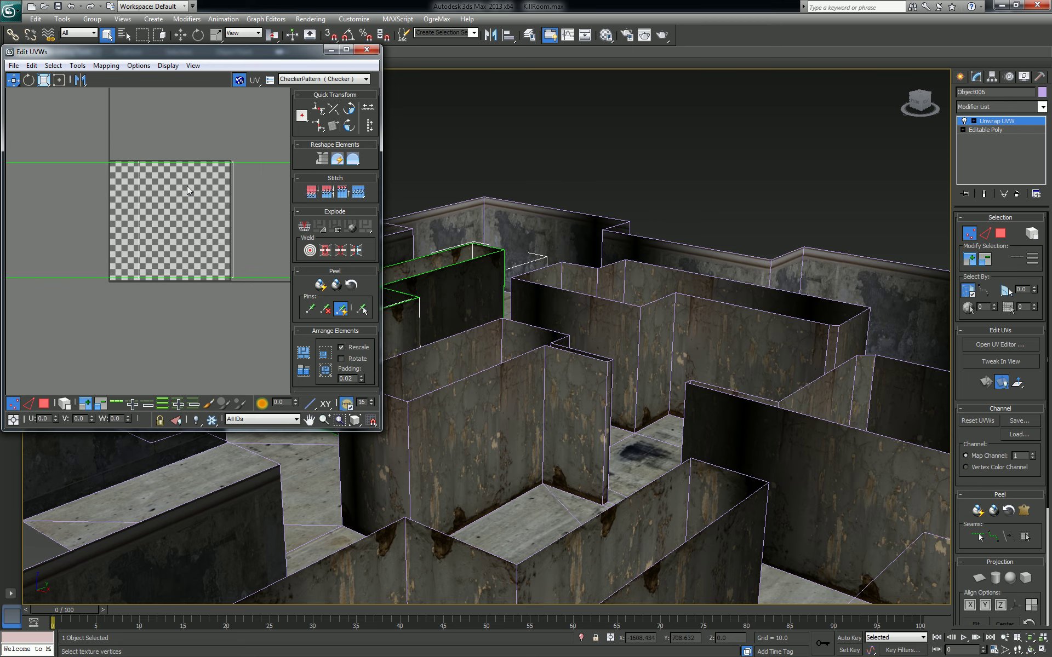
drag(197, 205, 237, 246)
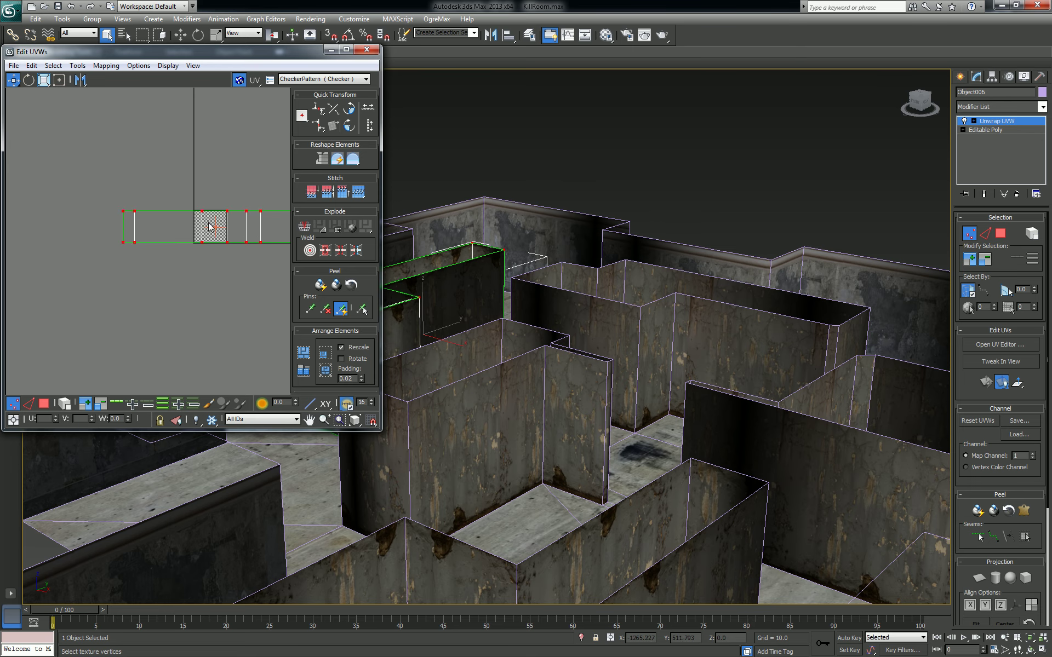
middle_drag(209, 223, 198, 262)
scroll(198, 262, up, 6)
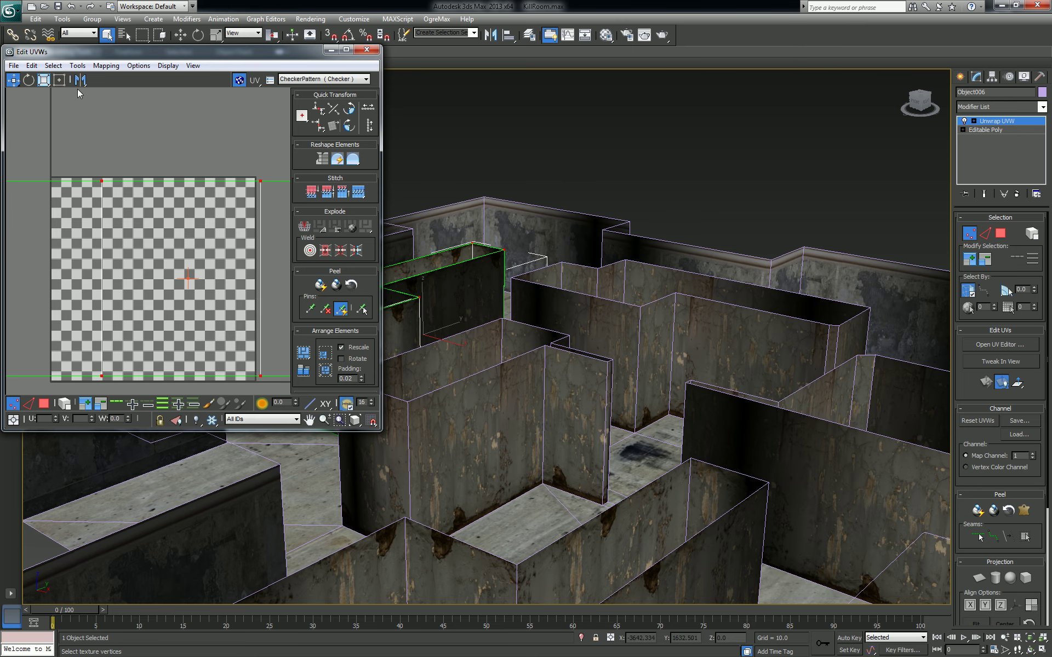
click(349, 109)
click(350, 109)
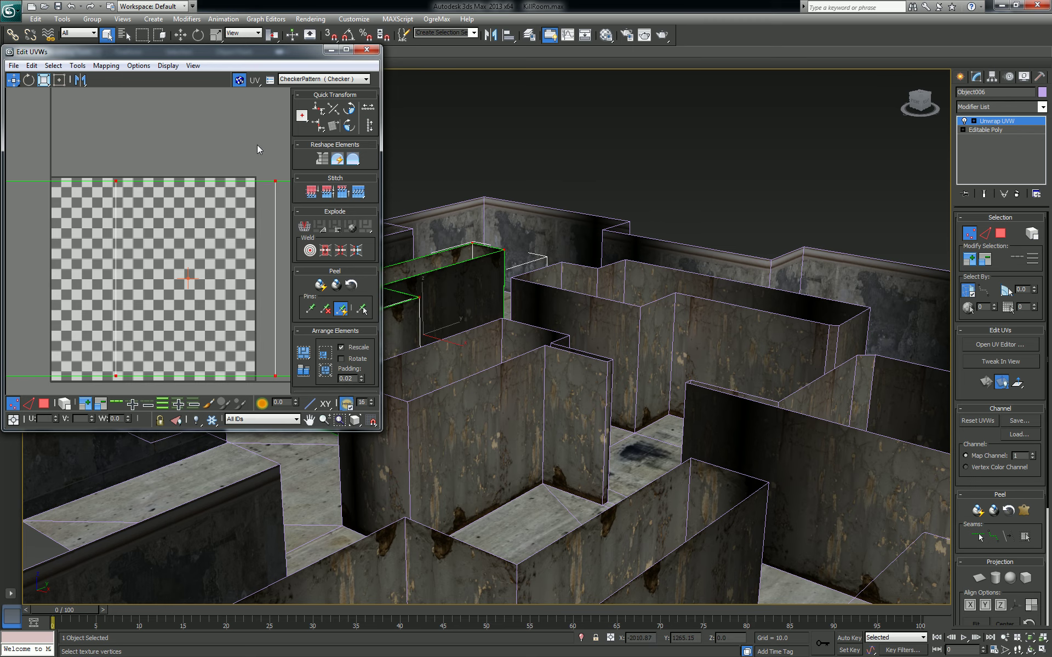
Scale the block's UVs up to the texture tile's height, align them with its top and bottom edges and close the UV layout.
click(43, 82)
drag(116, 183, 123, 178)
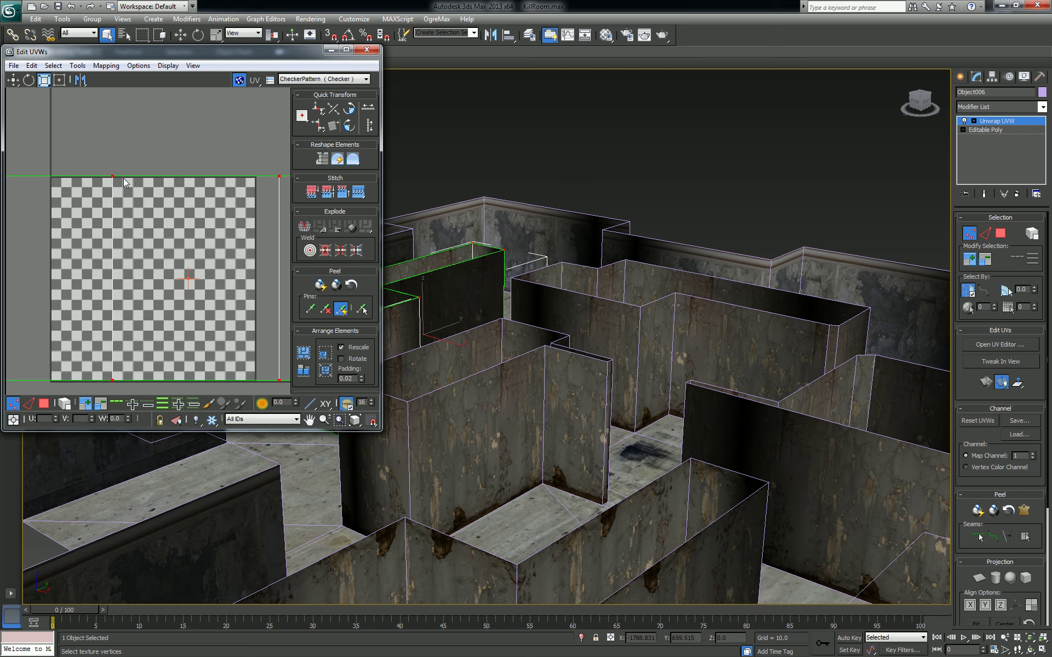
right_click(123, 179)
click(141, 157)
drag(113, 176, 113, 177)
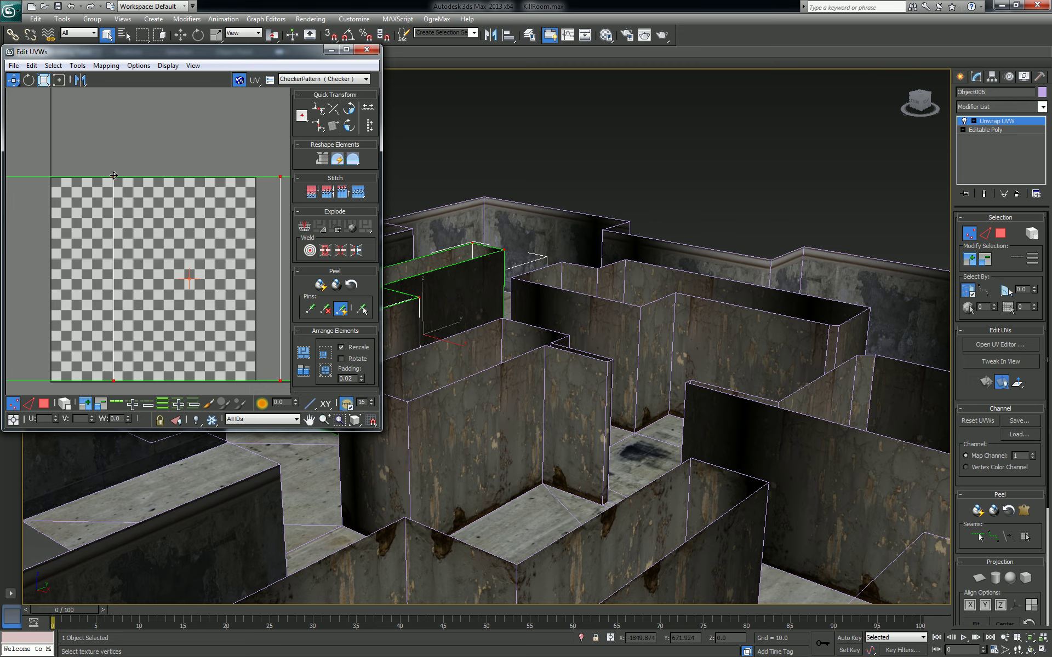
click(367, 49)
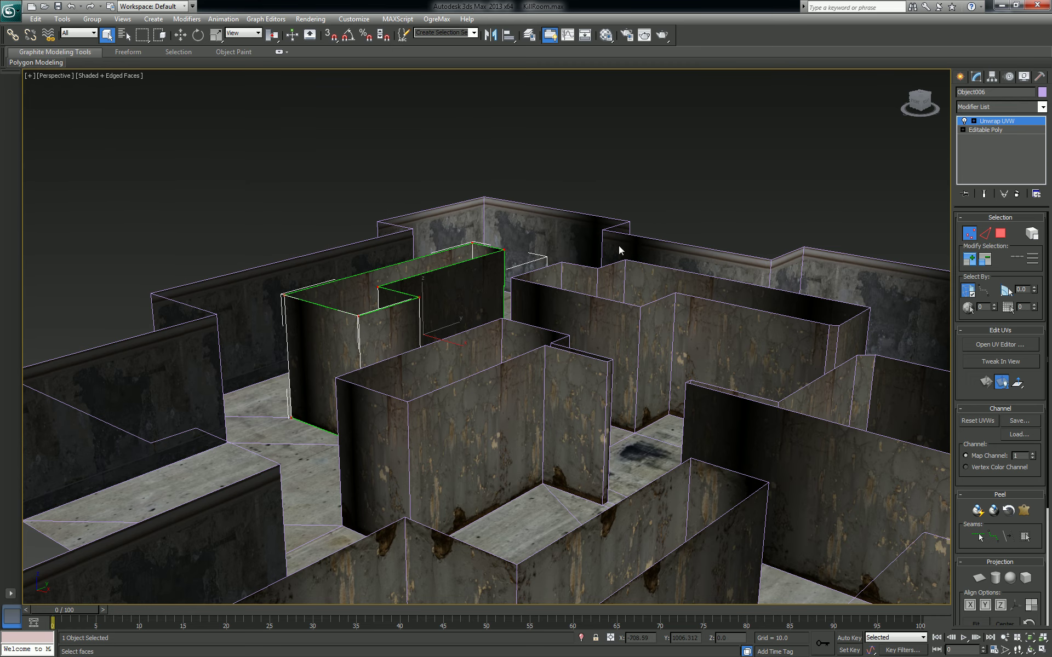
Select the L-shaped block on the opposite side of the level, add an Unwrap UVW modifier and open its UVs for editing.
alt+middle_drag(567, 348, 557, 232)
alt+middle_drag(674, 283, 449, 335)
alt+middle_drag(449, 334, 458, 386)
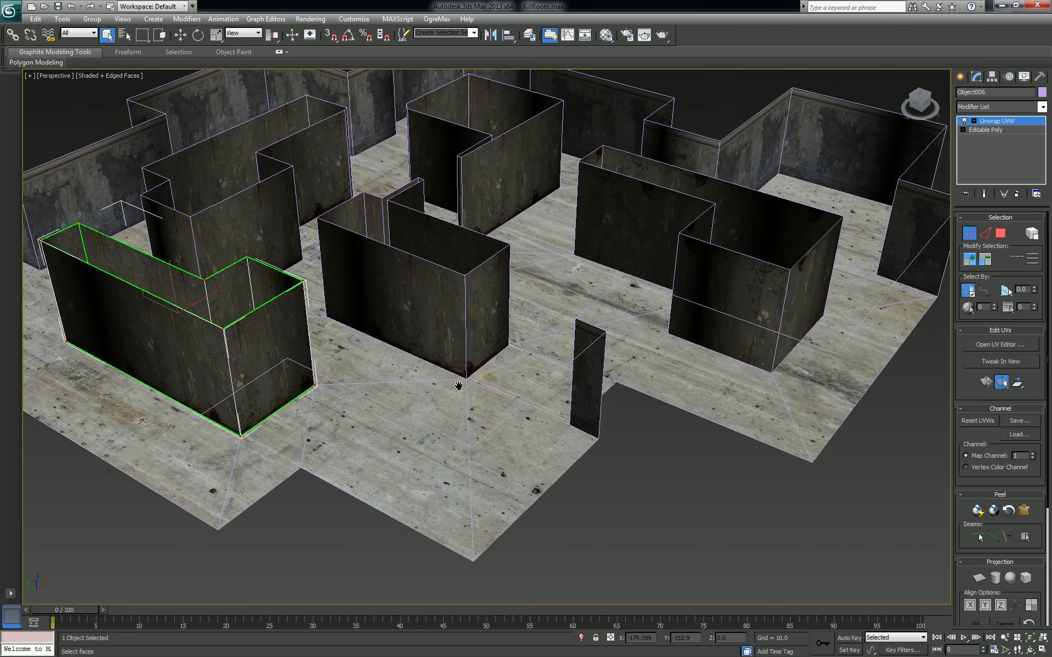
click(1016, 121)
click(758, 90)
click(666, 206)
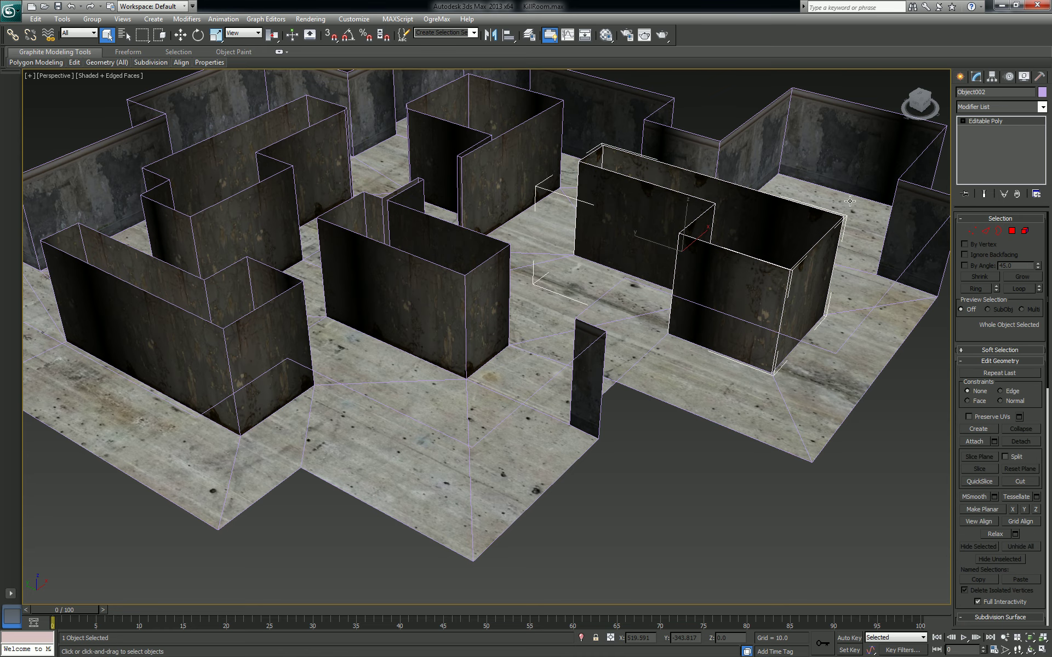
alt+middle_drag(849, 201, 789, 239)
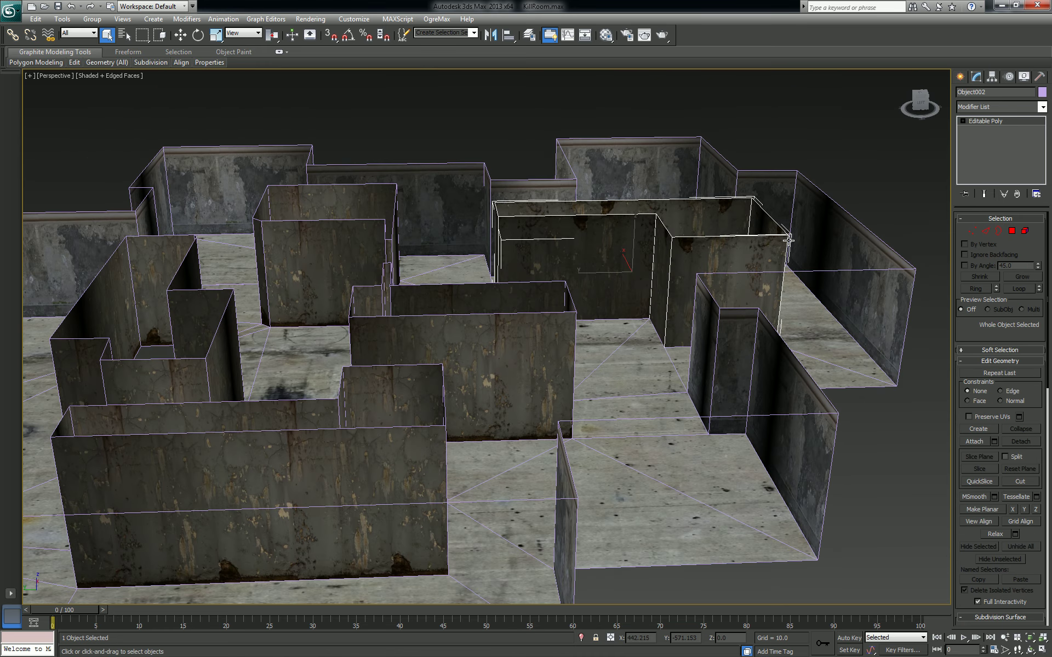
click(1041, 107)
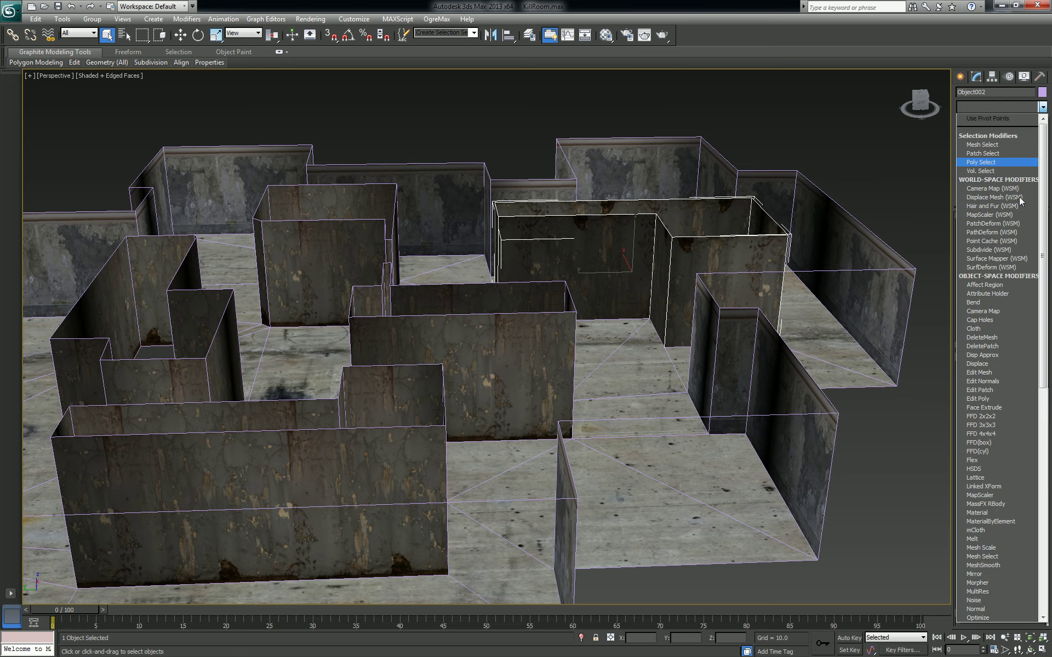
key(u)
key(Return)
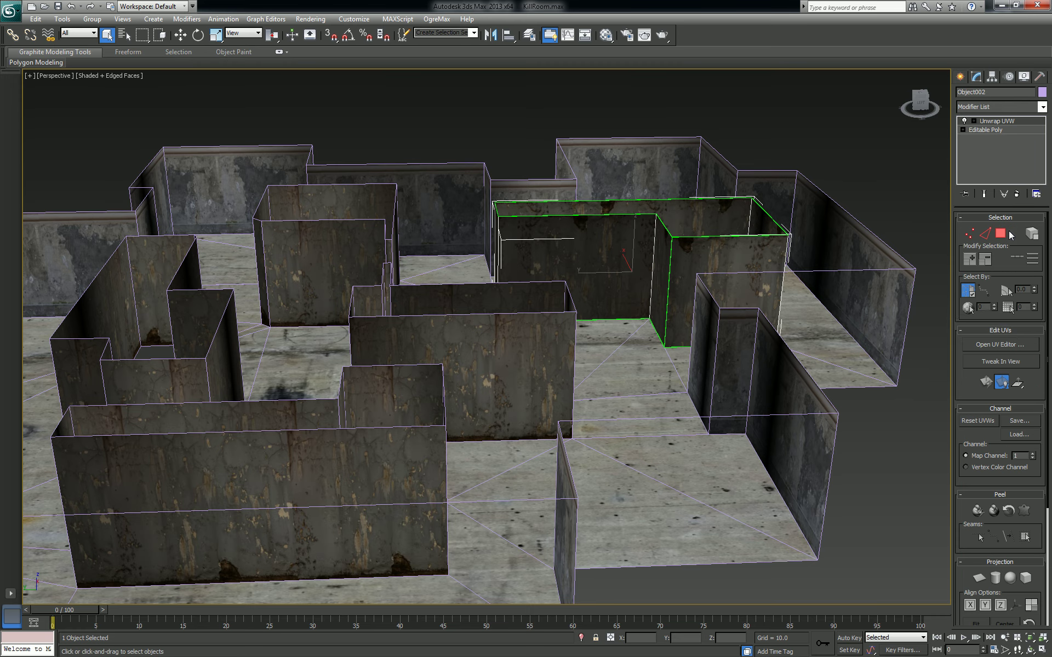
click(1001, 344)
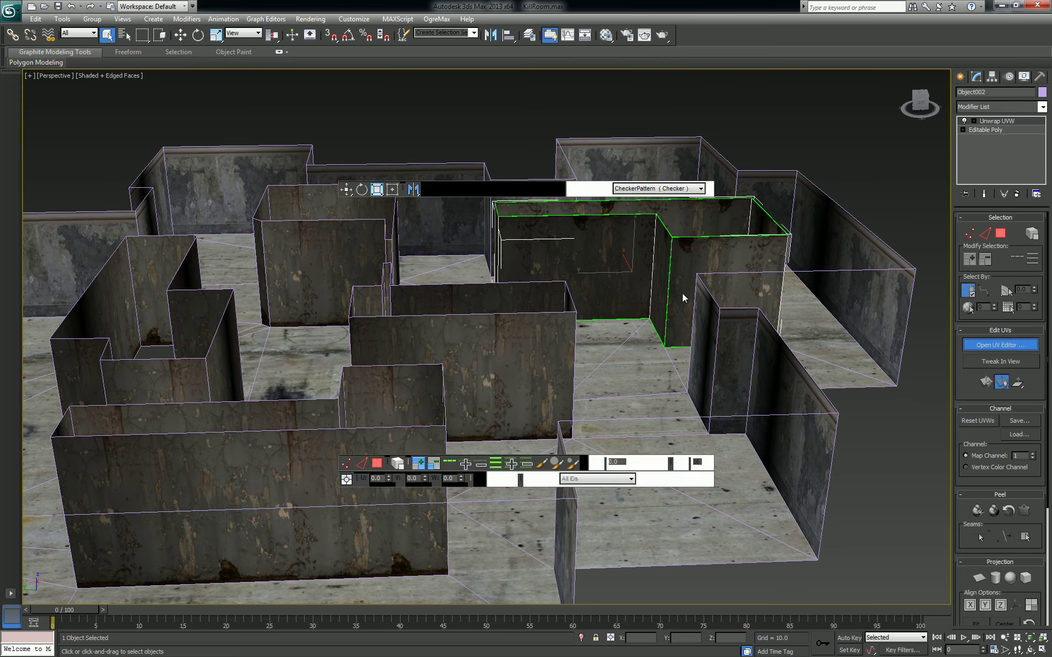
Scale this block's UVs up to about the texture tile's height and move them down to line up with its top edge.
scroll(187, 271, down, 4)
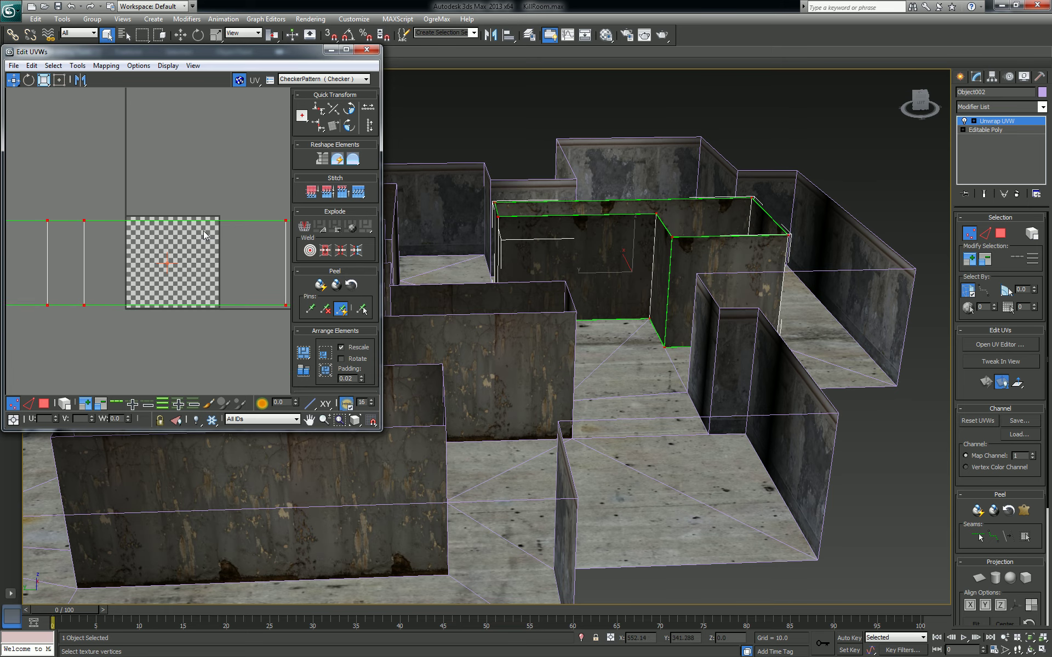
middle_drag(201, 241, 195, 286)
scroll(193, 284, up, 4)
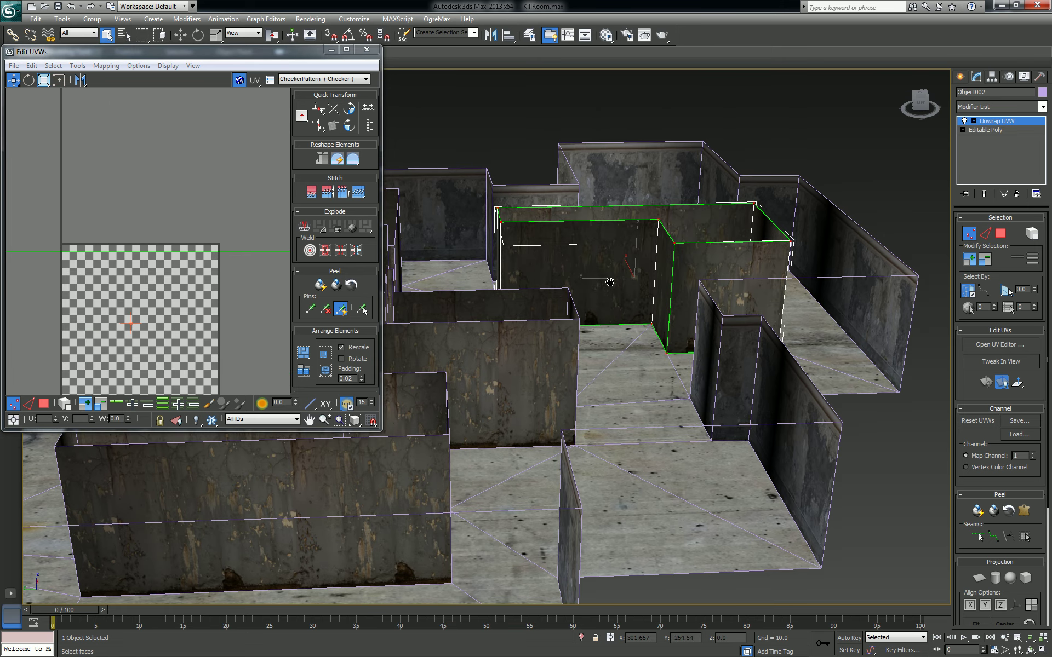
middle_drag(176, 241, 254, 184)
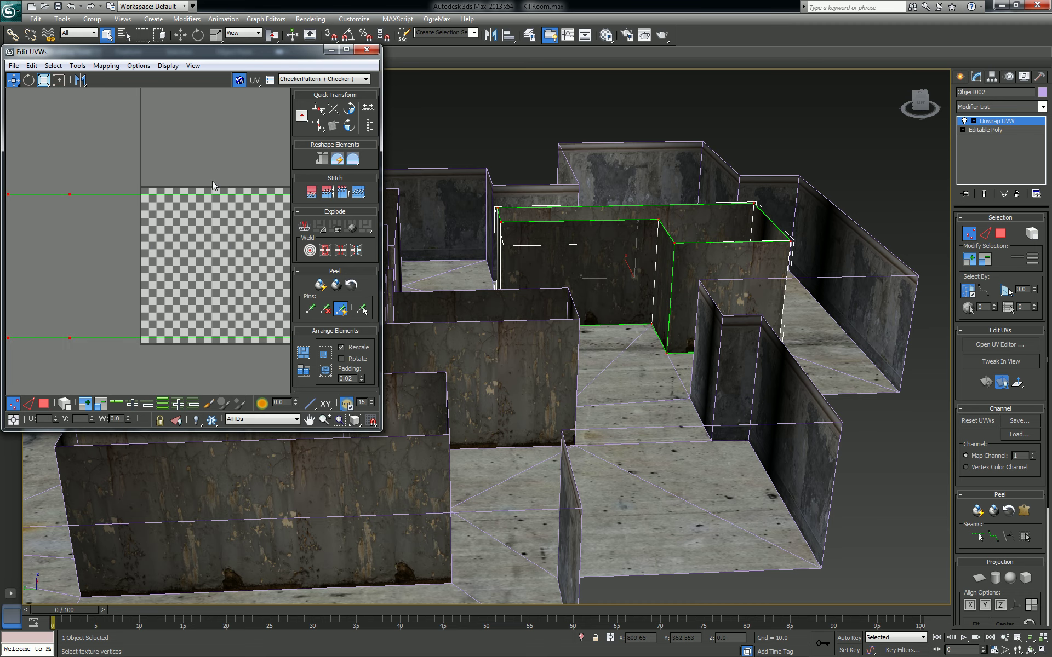
click(46, 82)
drag(72, 192, 96, 183)
right_click(96, 182)
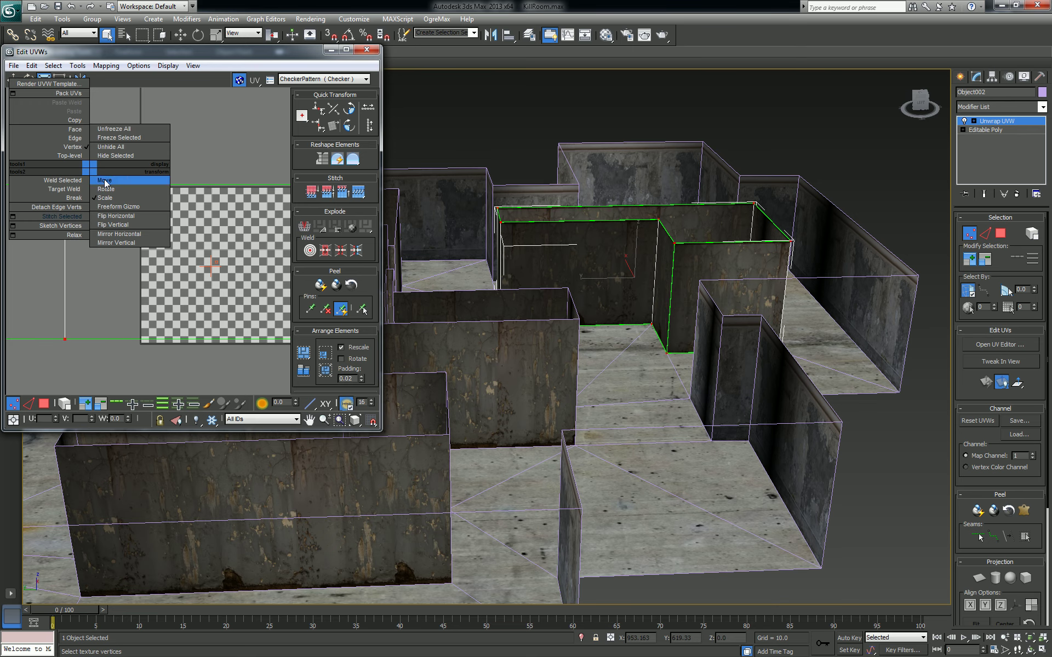
click(106, 183)
drag(64, 184, 65, 187)
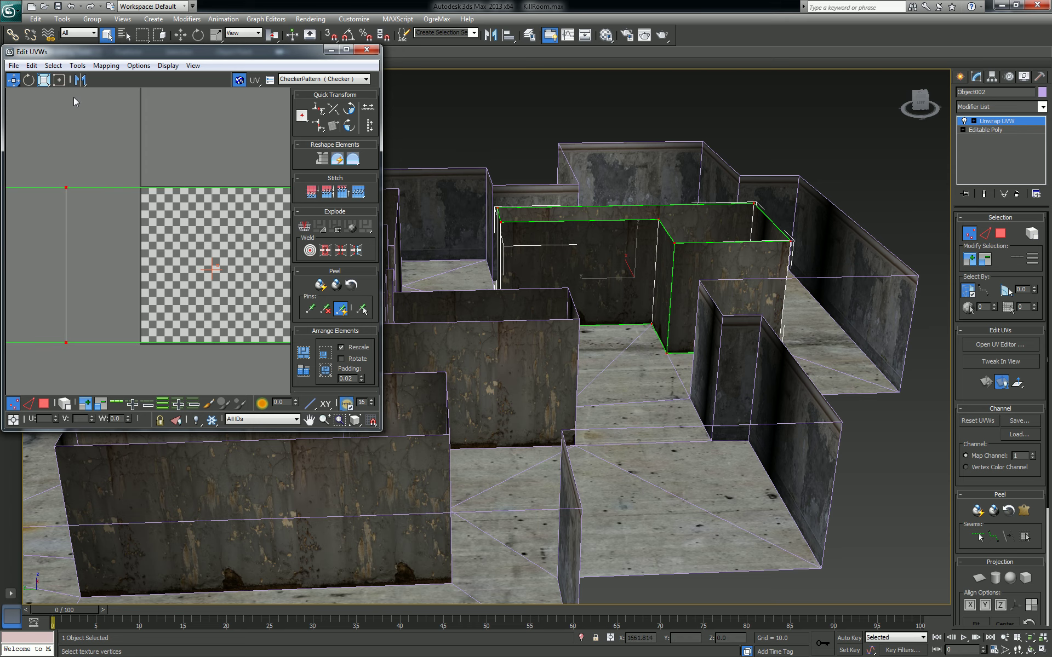
Fine-tune the scale of the block's UVs to fill the tile's height, close the UV layout and check the walls.
click(44, 80)
drag(66, 187, 70, 185)
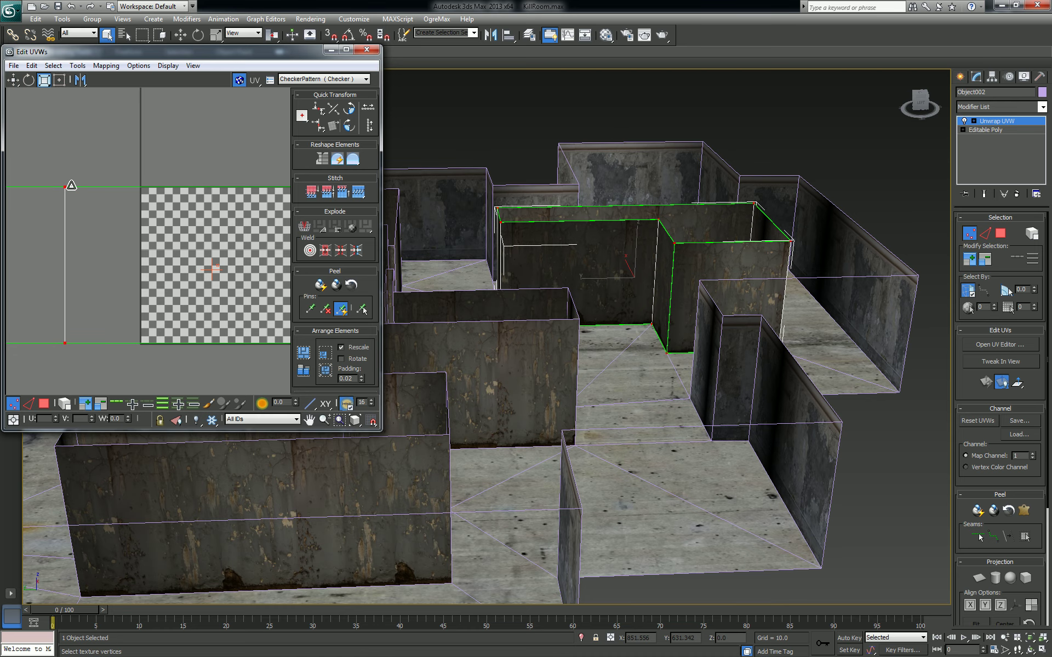
click(367, 49)
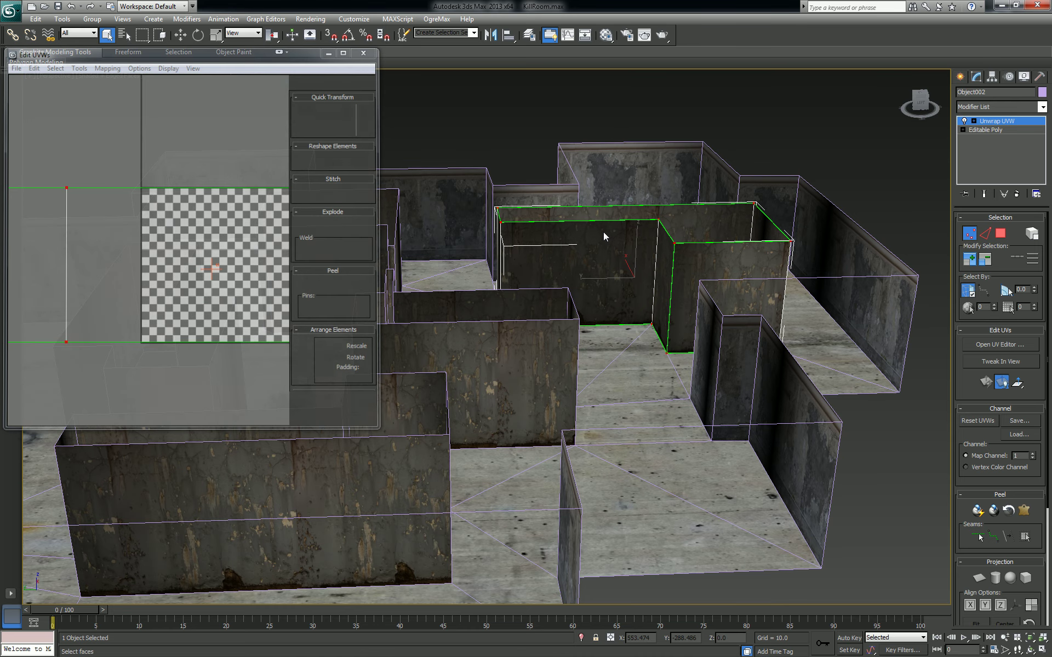
alt+middle_drag(674, 281, 759, 304)
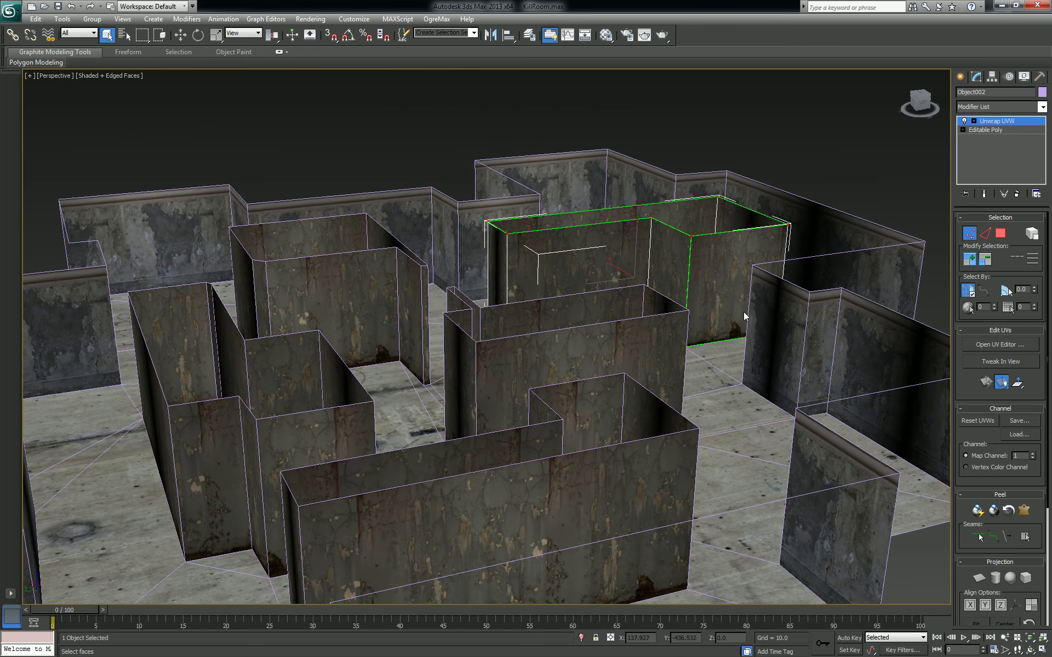
Leave the UV sub-object mode and convert the unwrapped L-shaped block to an editable poly.
click(997, 121)
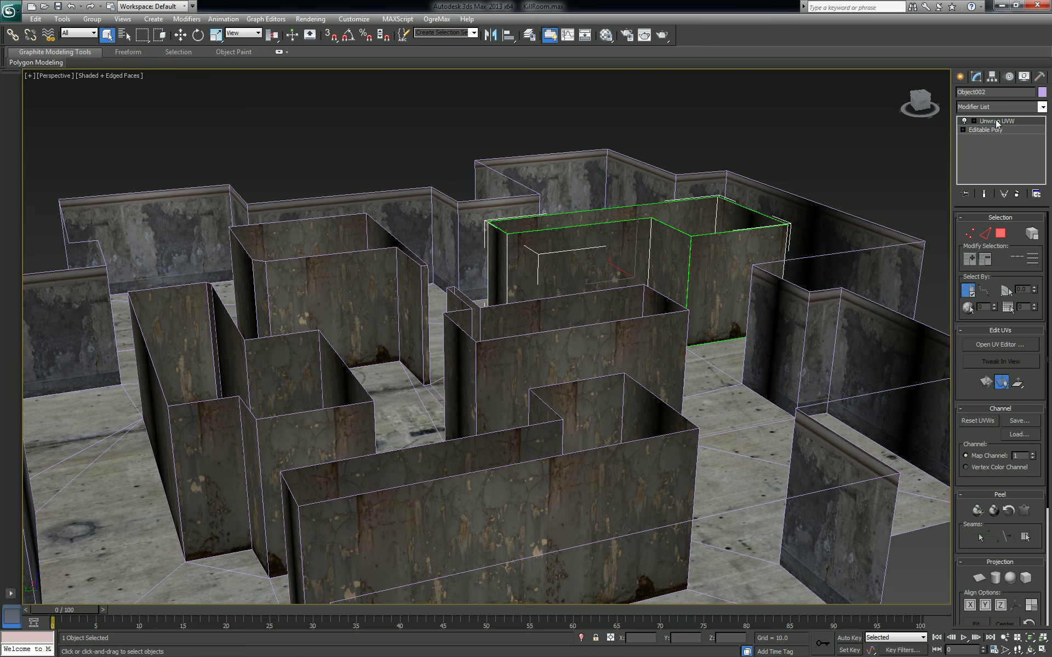
right_click(615, 199)
mouse_move(668, 309)
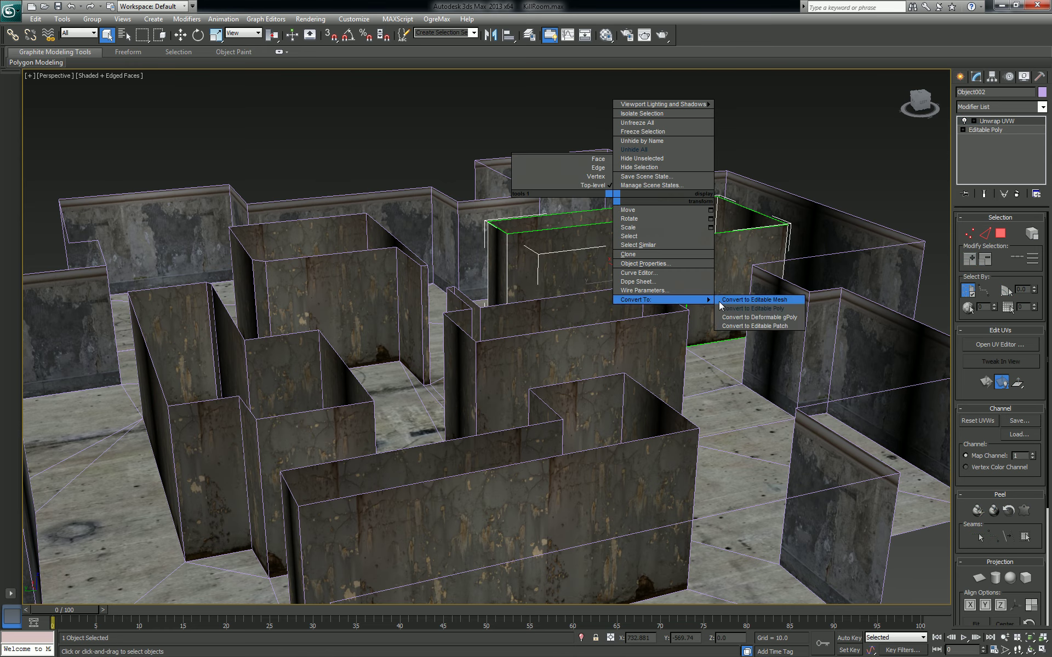
click(762, 309)
alt+middle_drag(761, 309, 565, 333)
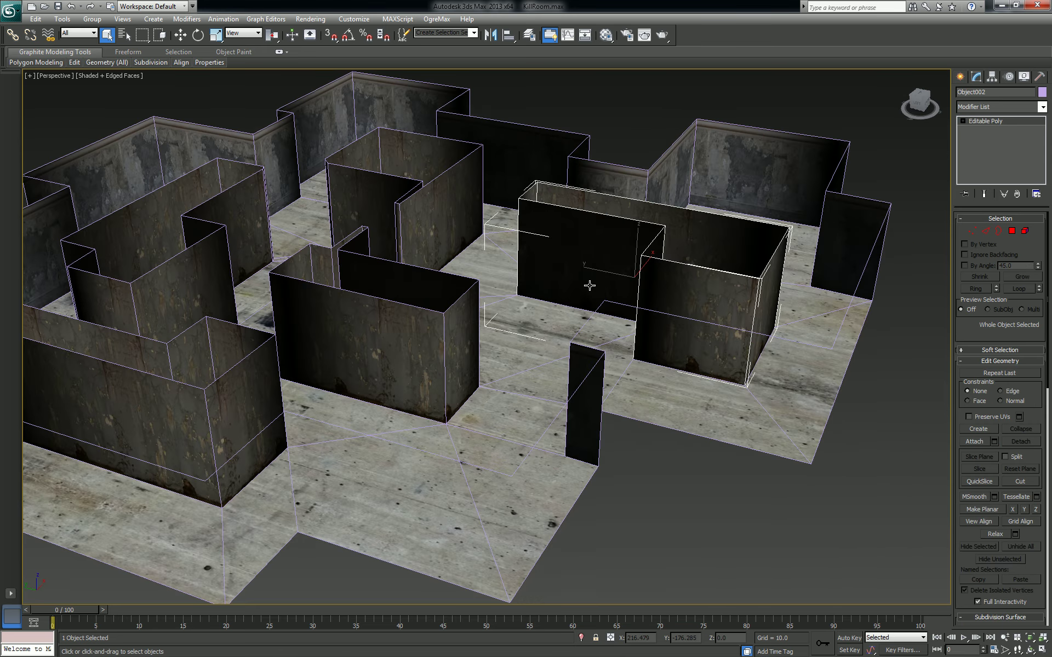
Examine the textured floor, outer walls and inner blocks from all around the level, selecting the outer walls and blocks while checking them.
alt+middle_drag(591, 286, 444, 296)
alt+middle_drag(625, 292, 489, 281)
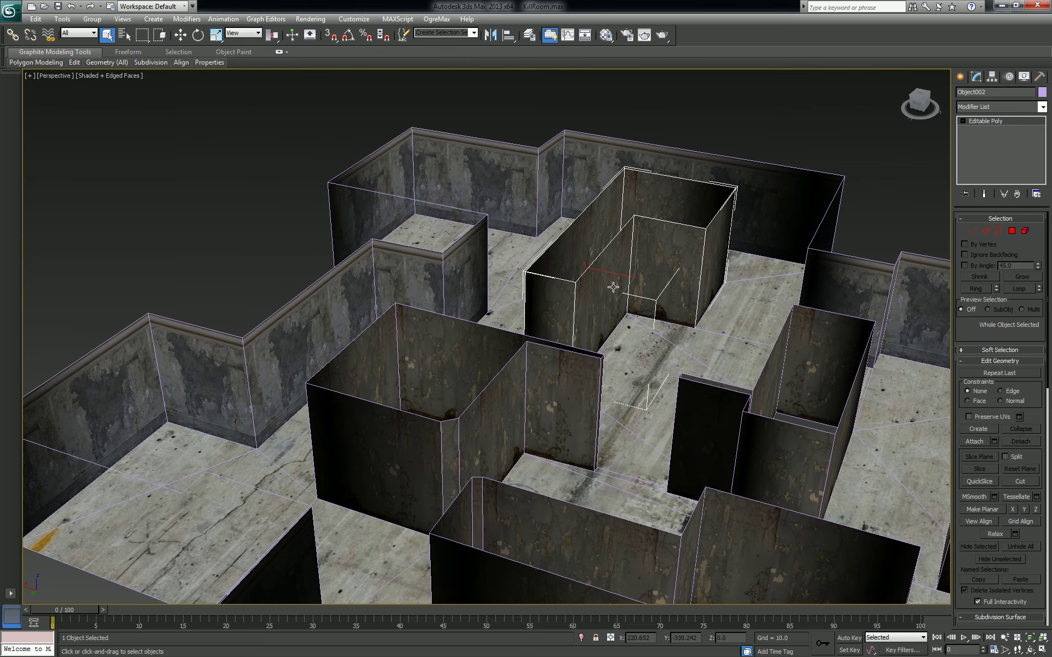
mouse_move(674, 303)
alt+middle_down()
mouse_move(546, 294)
mouse_move(596, 318)
mouse_move(711, 300)
mouse_move(584, 301)
mouse_move(678, 314)
mouse_move(878, 305)
mouse_move(658, 306)
mouse_move(733, 333)
mouse_move(649, 362)
mouse_move(615, 335)
mouse_move(574, 342)
mouse_move(612, 357)
alt+middle_up()
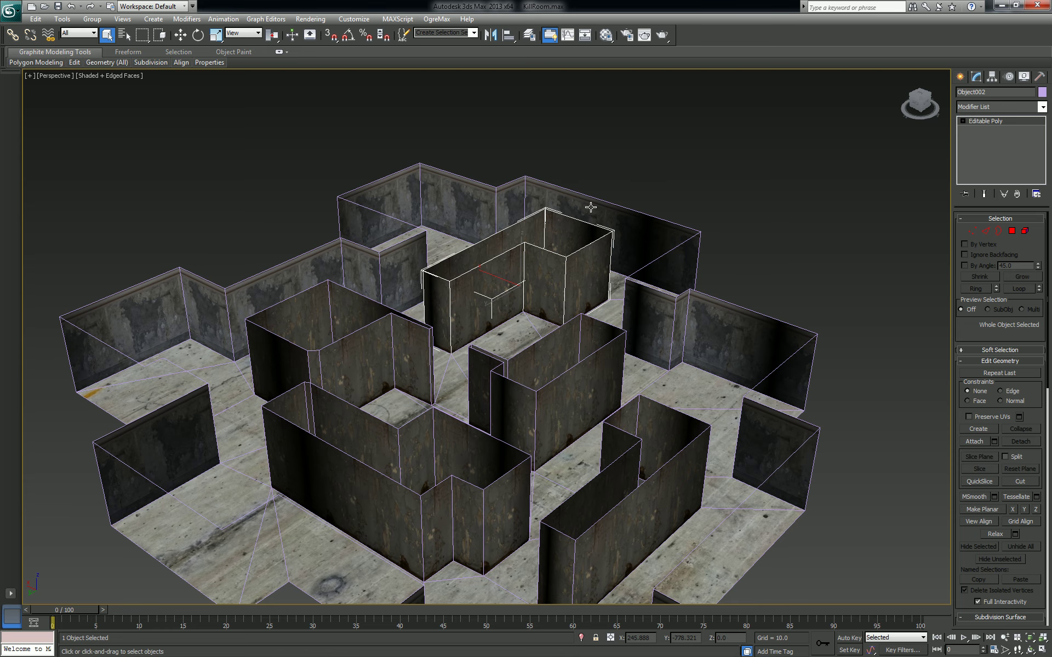
click(486, 204)
alt+middle_drag(656, 310, 826, 318)
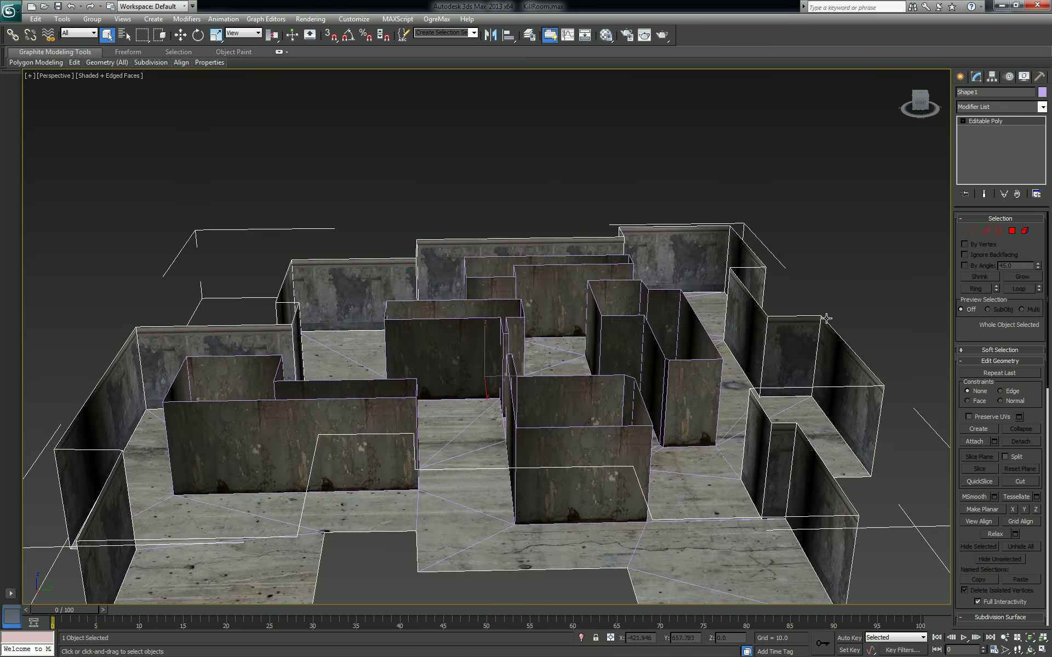
scroll(830, 321, down, 3)
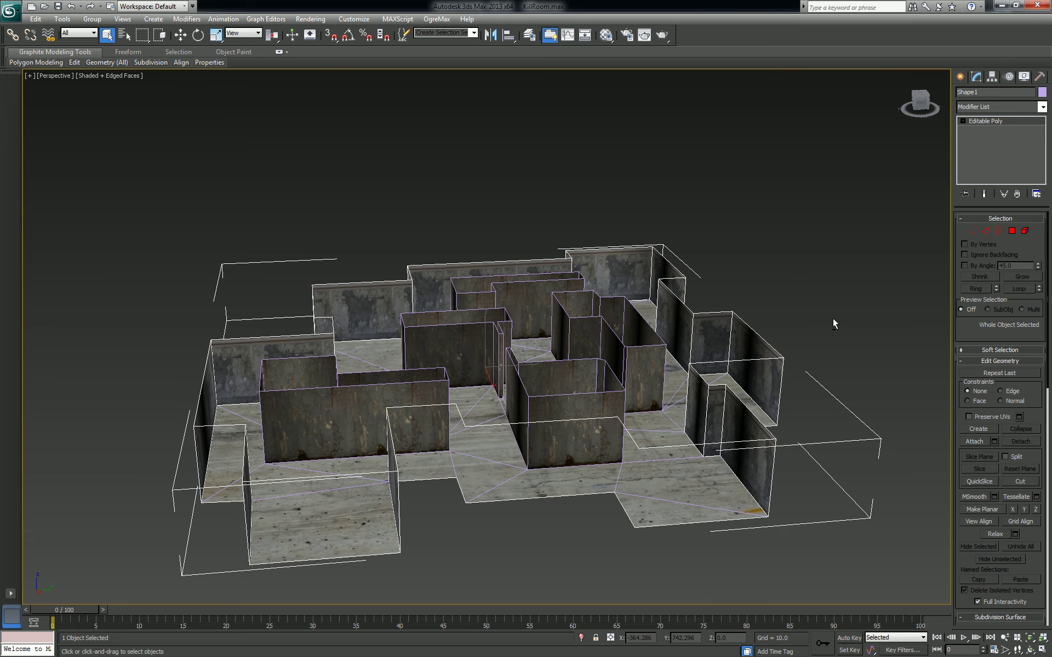
alt+middle_drag(653, 338, 956, 364)
scroll(632, 380, up, 3)
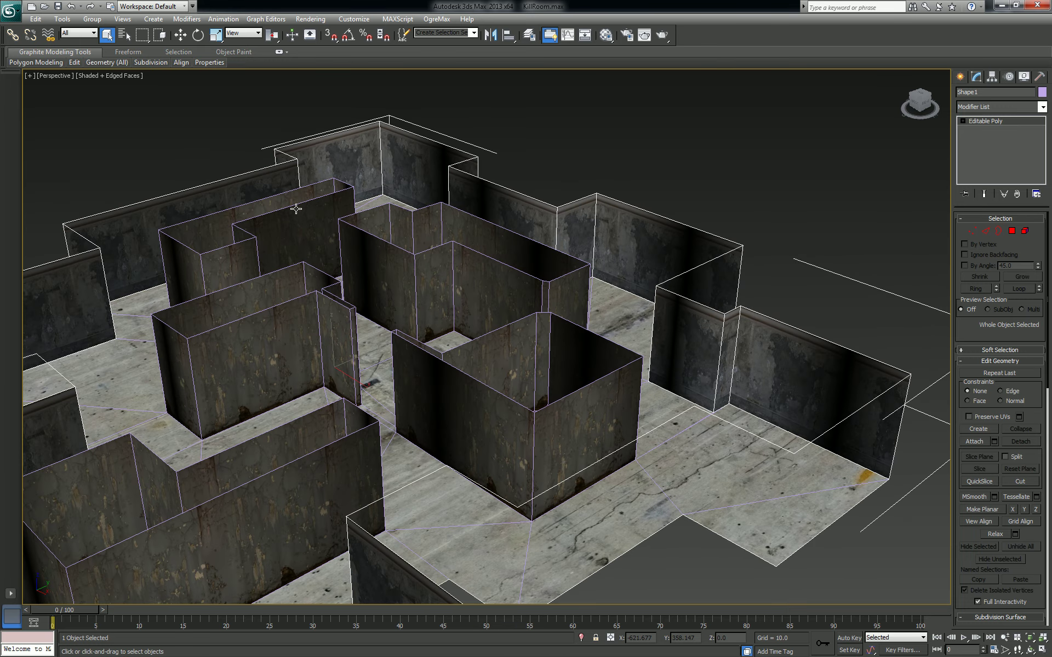
alt+middle_drag(312, 225, 584, 248)
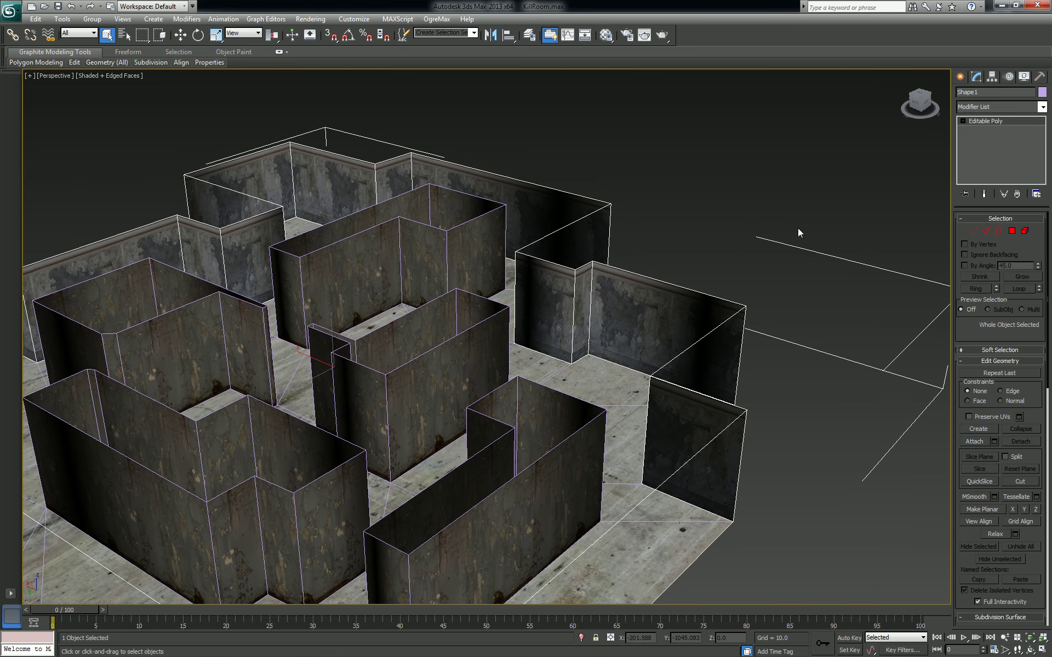
click(553, 158)
click(399, 251)
alt+middle_drag(669, 279, 666, 313)
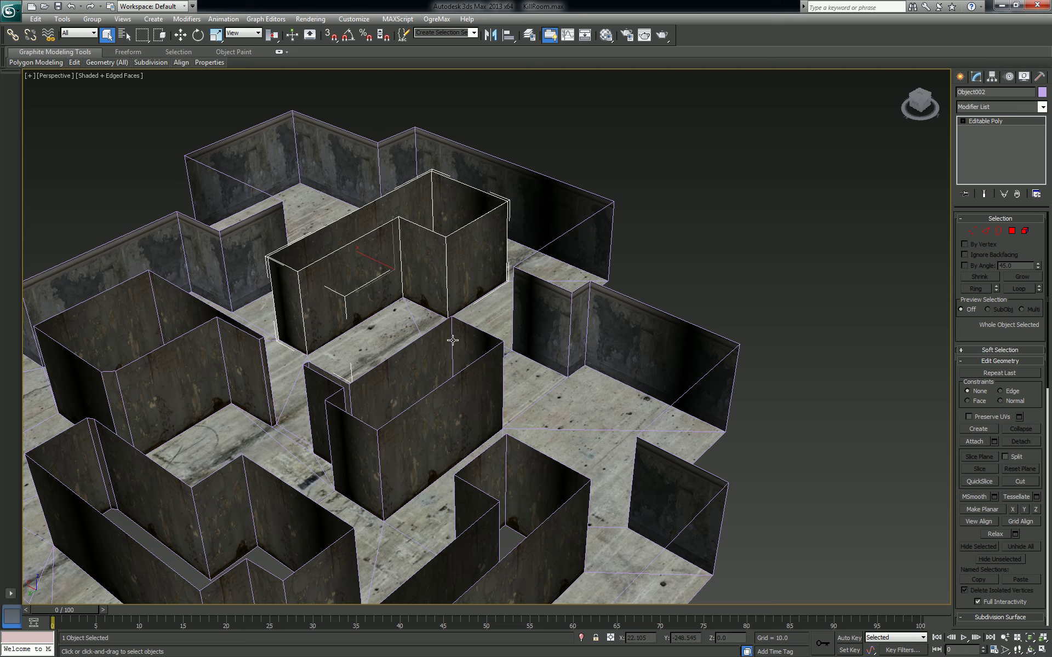
alt+middle_drag(377, 349, 484, 451)
scroll(423, 351, up, 3)
alt+middle_drag(424, 350, 449, 291)
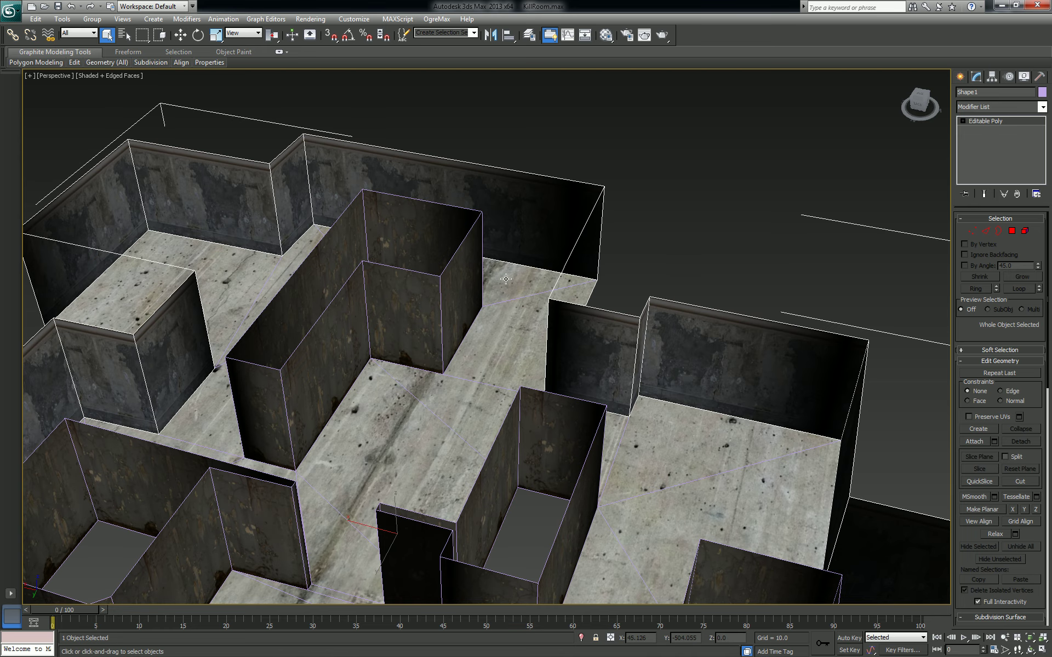
mouse_move(490, 292)
alt+middle_down()
mouse_move(534, 320)
mouse_move(486, 312)
alt+middle_up()
middle_drag(336, 320, 760, 341)
scroll(753, 338, down, 1)
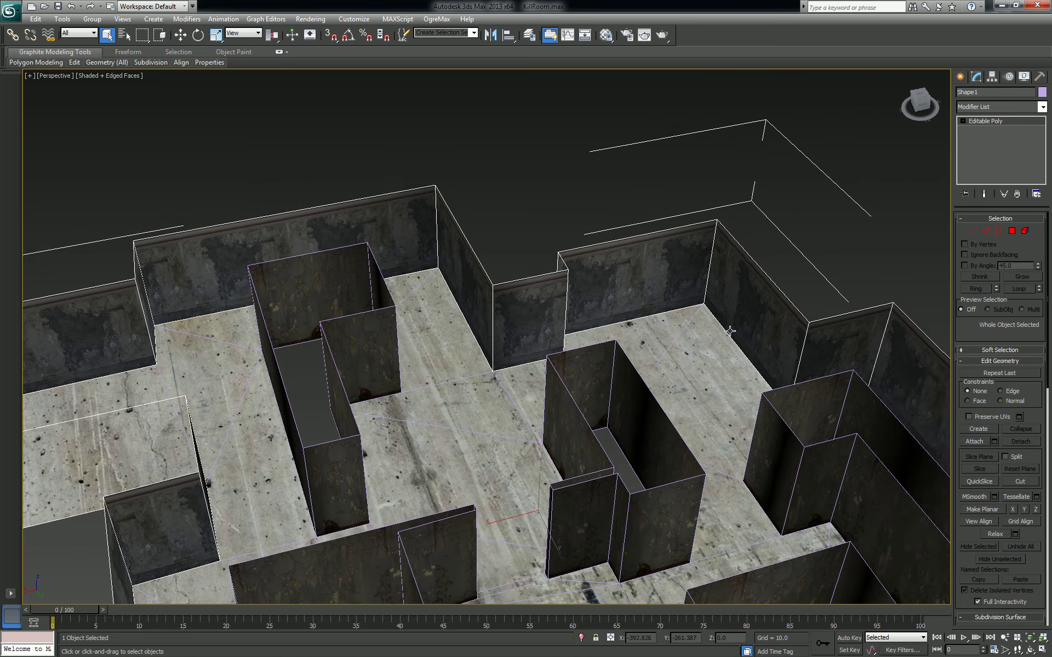
middle_drag(472, 331, 663, 339)
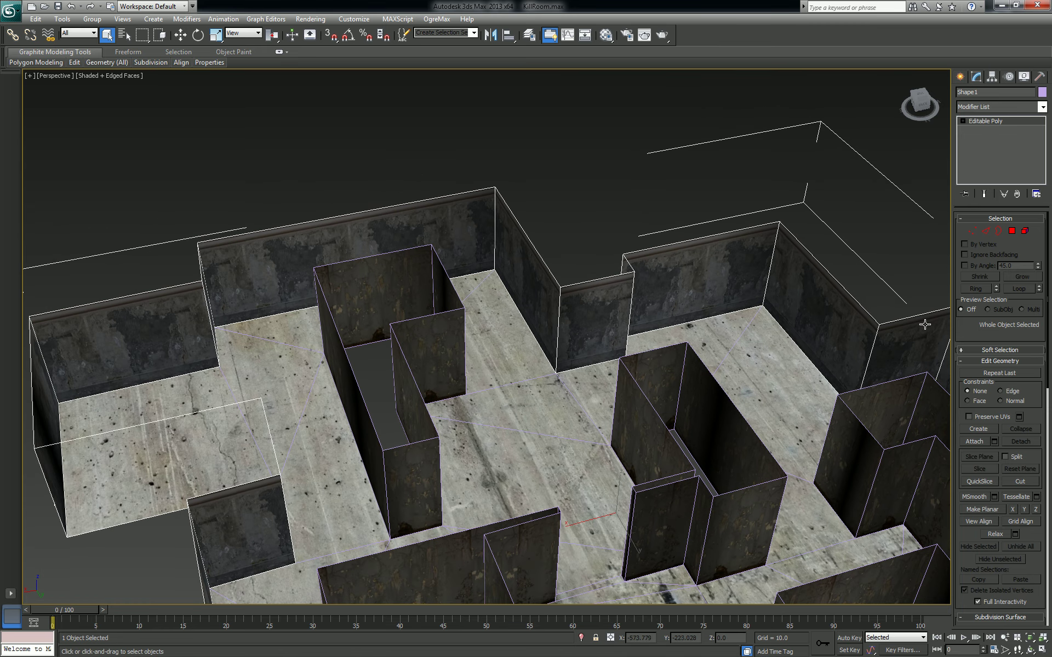
Select the long outer wall polygon behind the L-shaped block and assign the rusty garbage container material to it.
click(1012, 231)
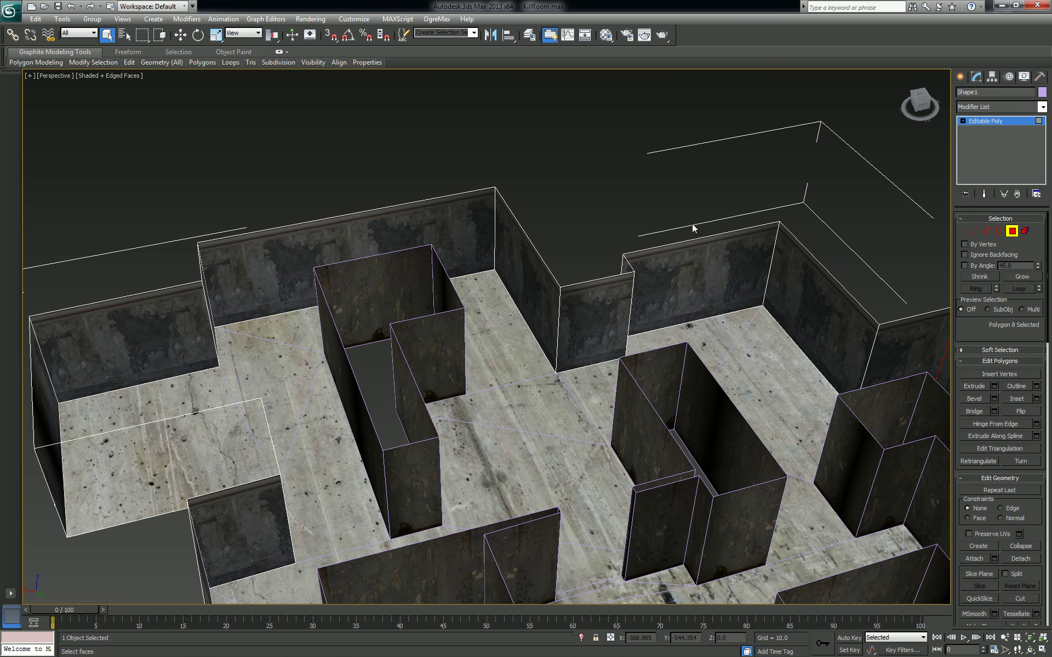
ctrl+click(389, 230)
middle_drag(465, 288, 500, 281)
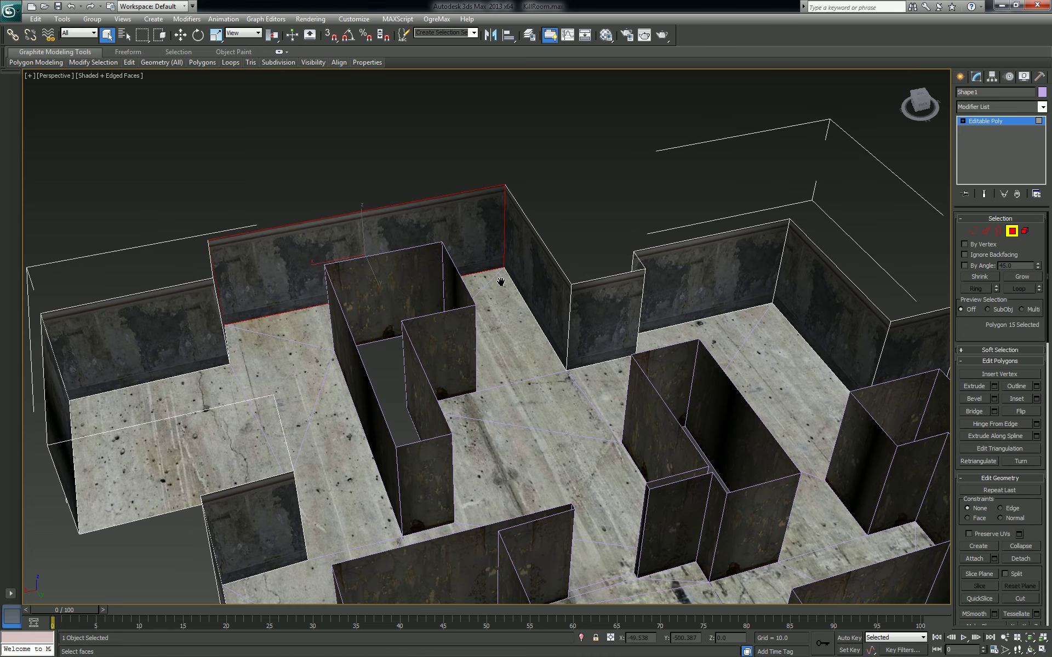
key(F2)
key(F2)
key(F2)
key(F2)
scroll(486, 336, up, 4)
scroll(486, 337, down, 1)
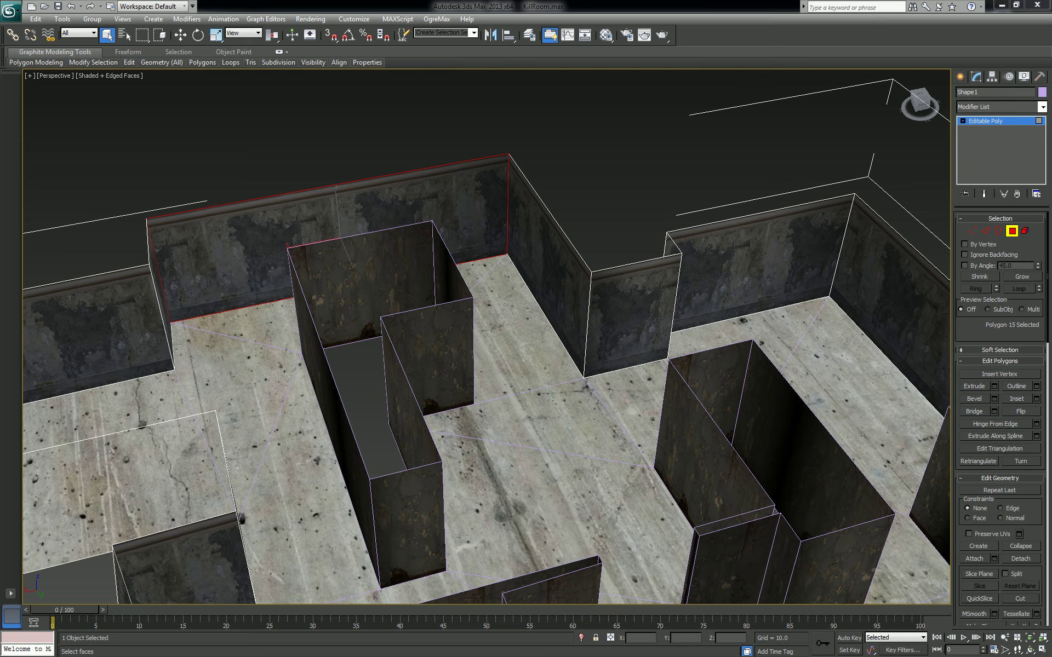
drag(0, 295, 233, 254)
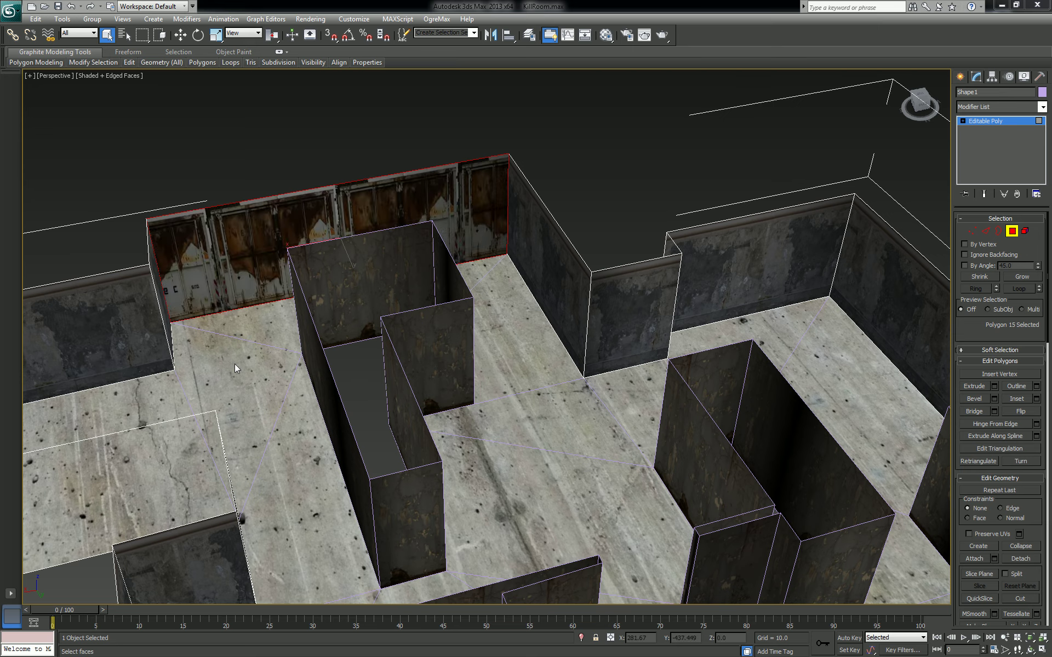
Add an Unwrap UVW modifier to the selected container wall polygon and open its UVs for editing.
alt+middle_drag(601, 360, 554, 329)
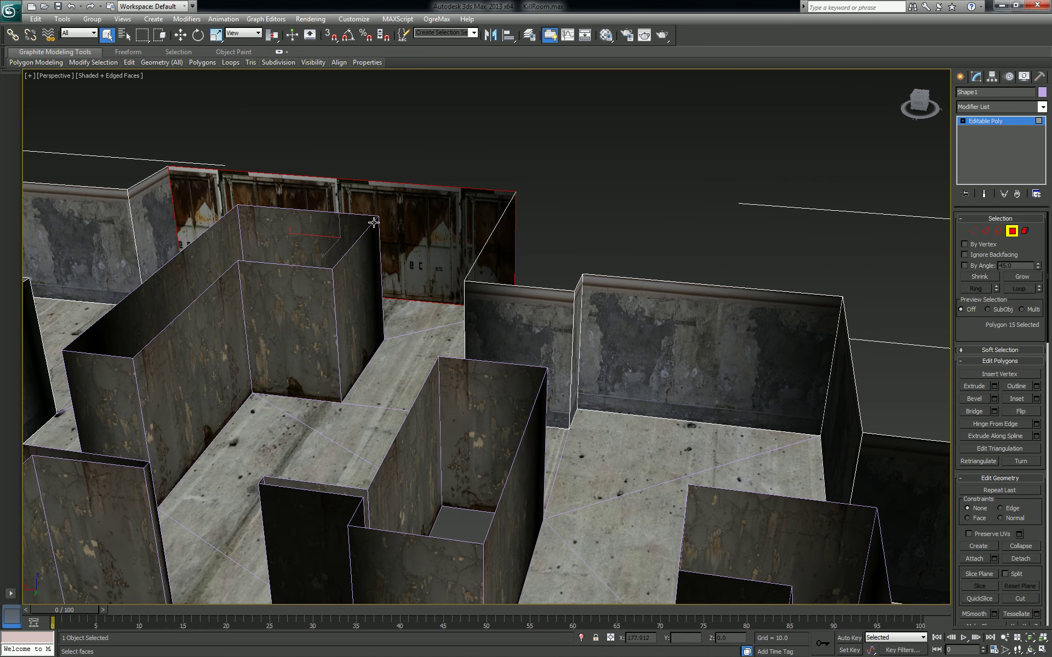
alt+middle_drag(374, 222, 296, 249)
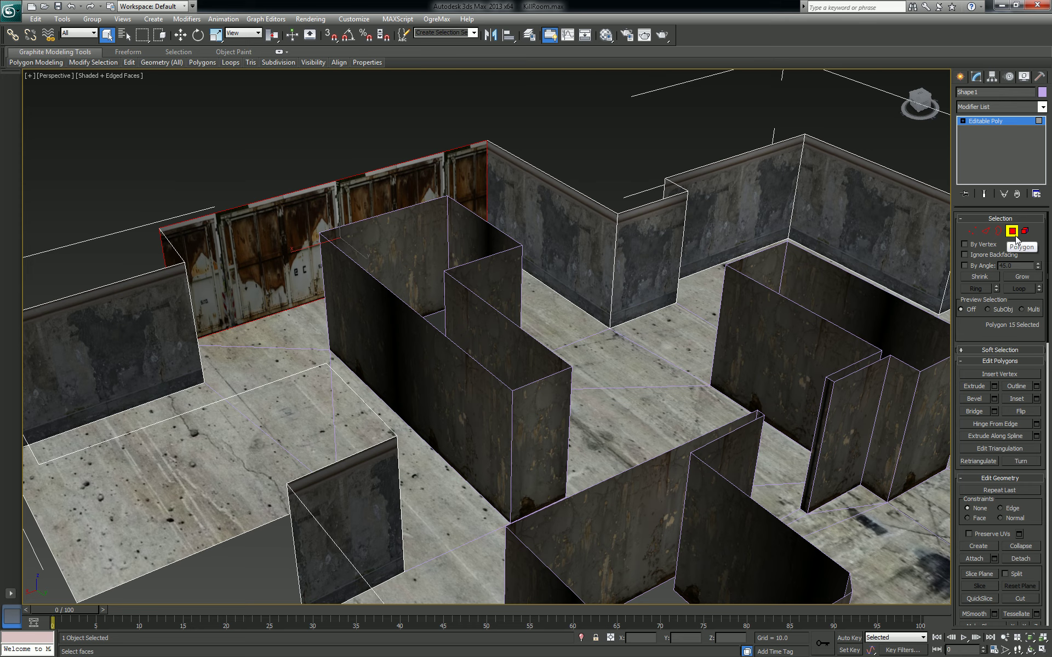
click(1042, 108)
key(u)
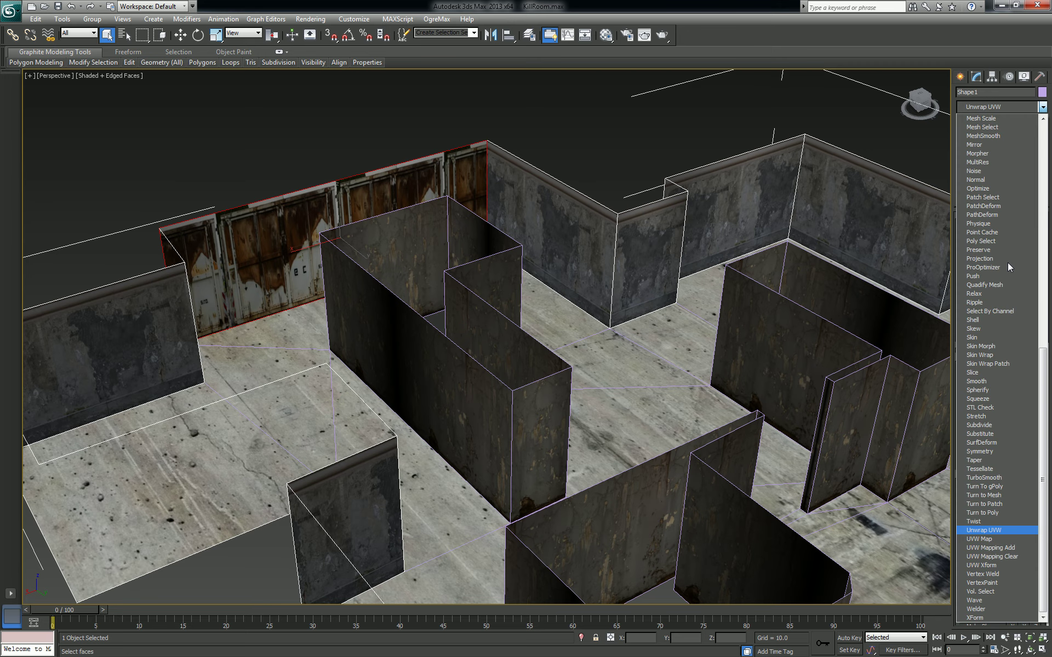
key(Return)
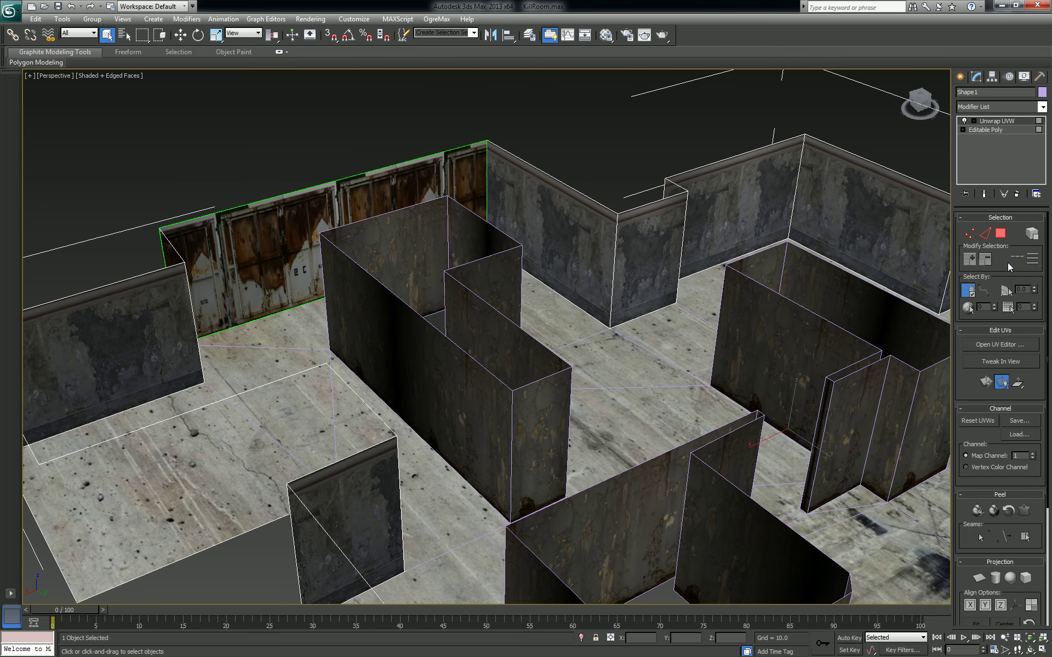
click(998, 345)
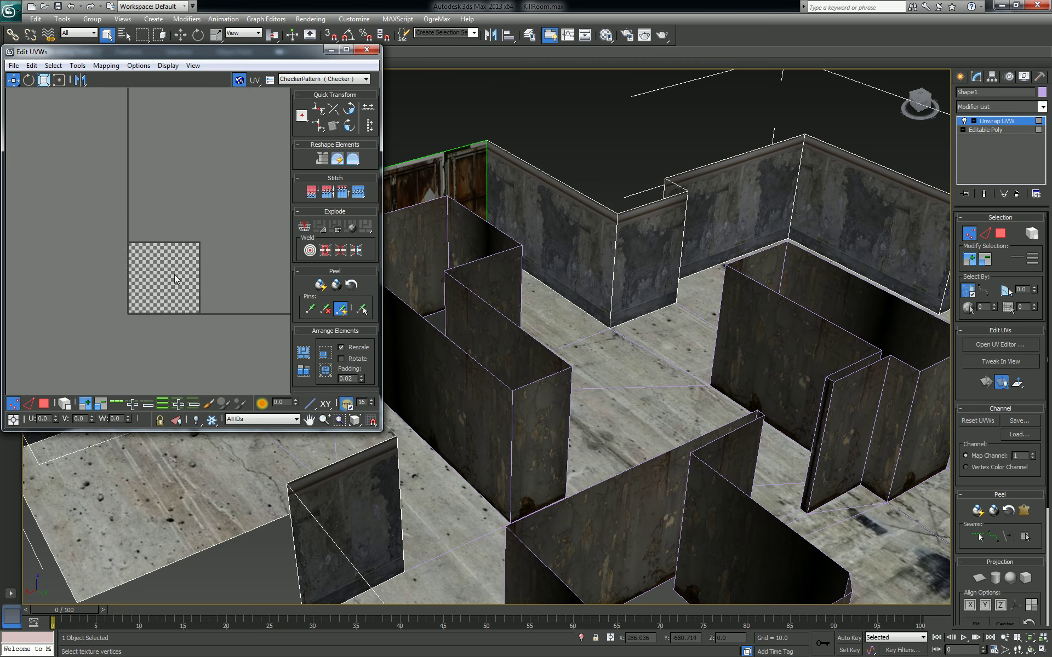
Show GarbageContainers0083_1_M.jpg as the UV background and move the wall's UVs onto the tile, level with its top and bottom edges.
scroll(174, 274, down, 4)
click(365, 79)
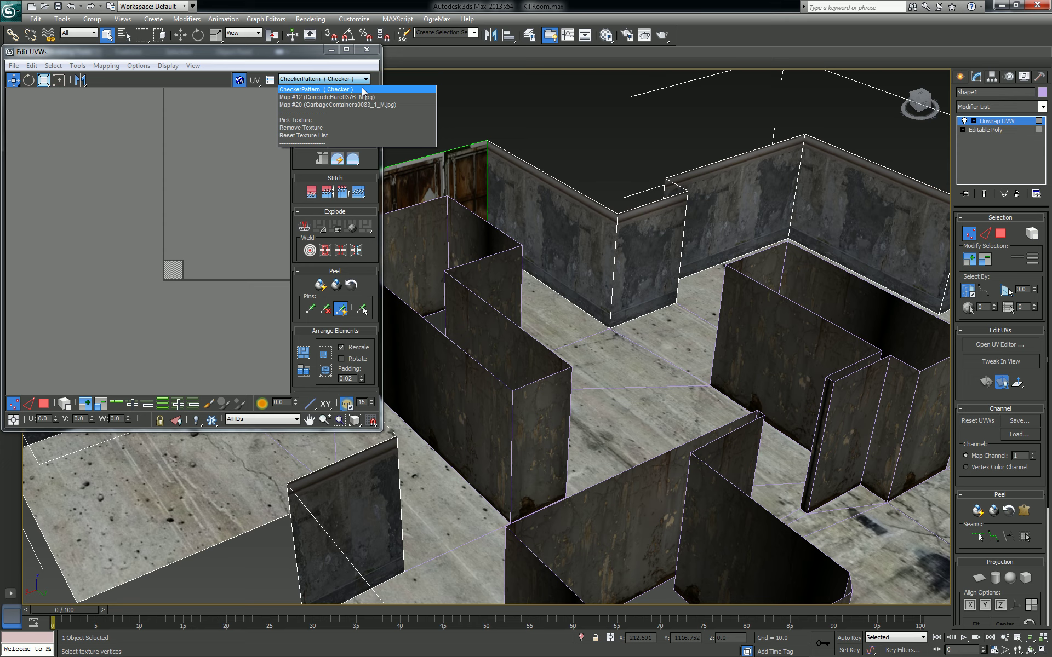
click(361, 105)
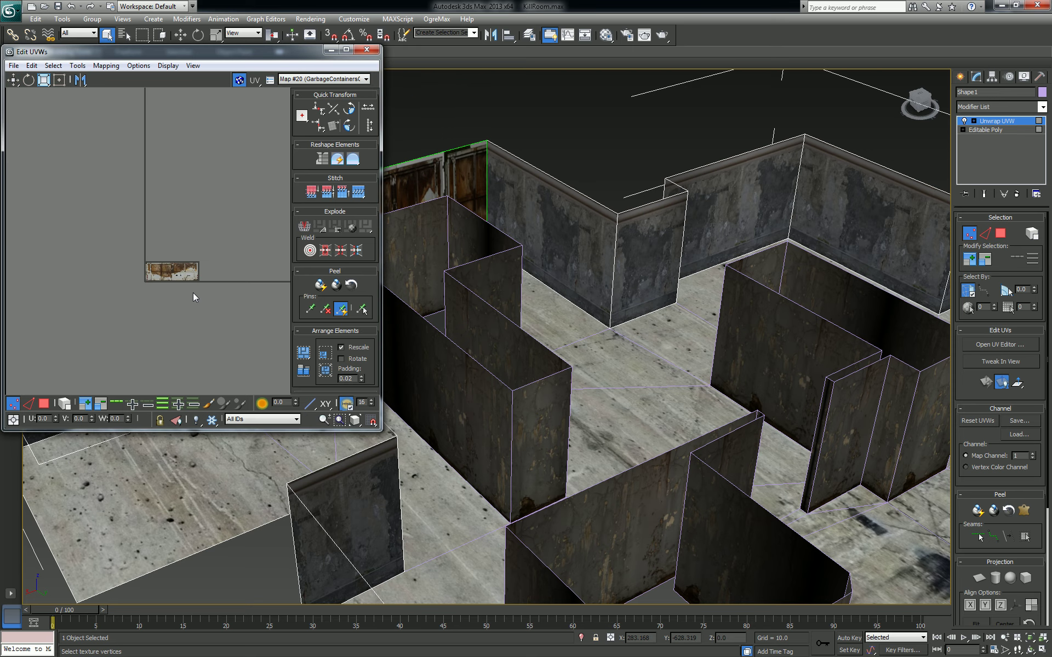
scroll(195, 269, down, 6)
drag(104, 247, 34, 309)
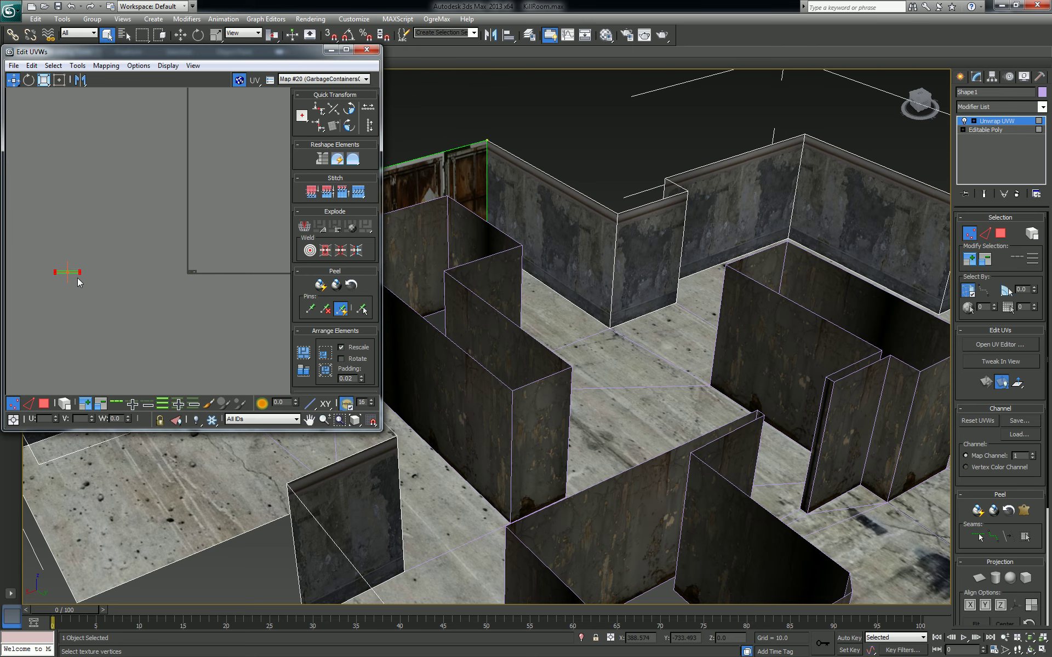
drag(78, 272, 208, 272)
scroll(209, 281, up, 8)
middle_drag(209, 282, 329, 286)
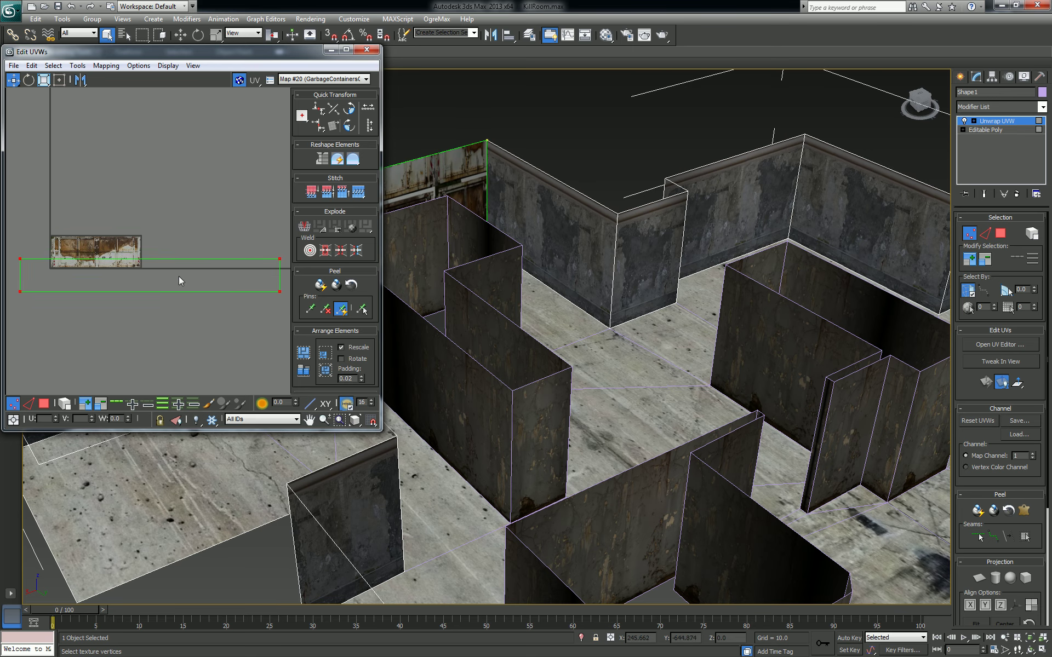
drag(20, 259, 15, 238)
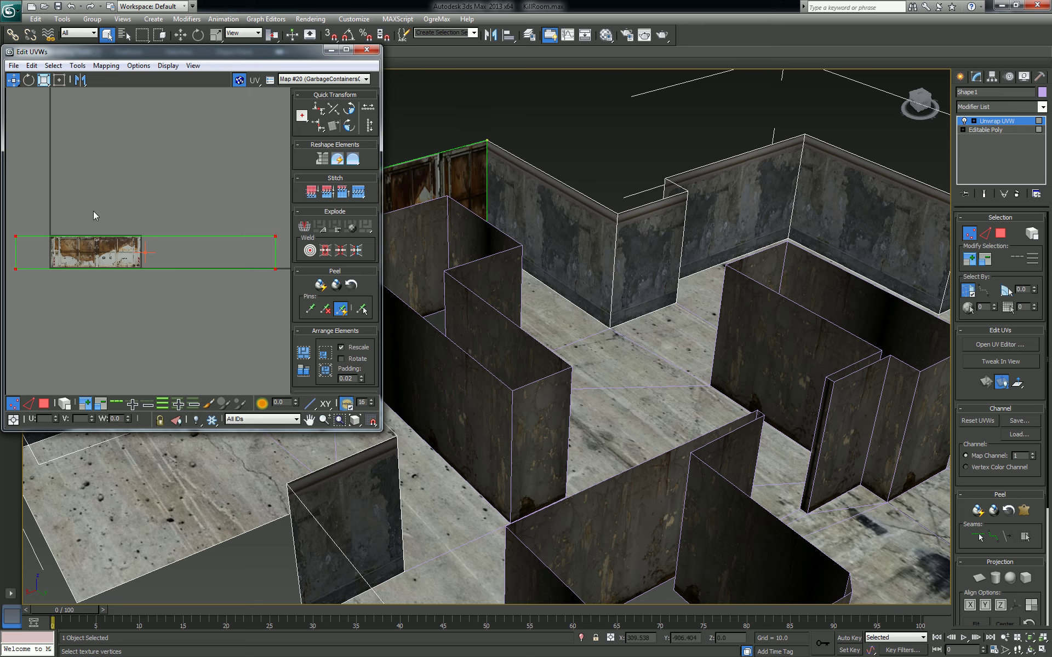
Move the left and right vertices of the wall's UVs inward to the texture tile's side edges so one tile spans the wall.
drag(91, 204, 8, 309)
drag(13, 80, 17, 97)
drag(17, 236, 51, 239)
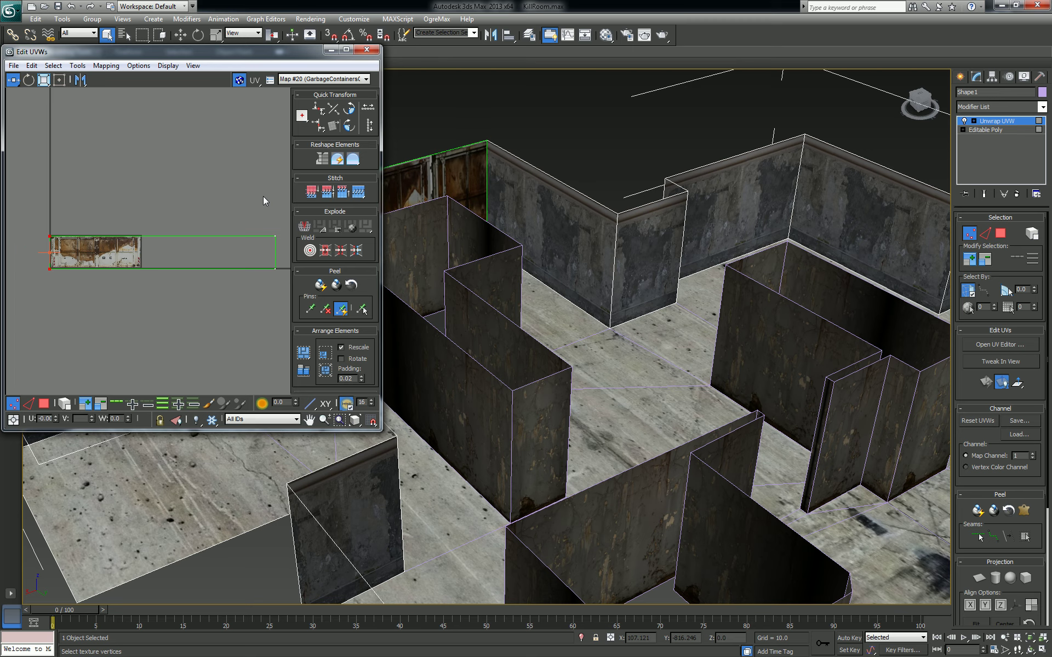
drag(284, 314, 285, 313)
drag(275, 269, 141, 271)
scroll(633, 371, up, 2)
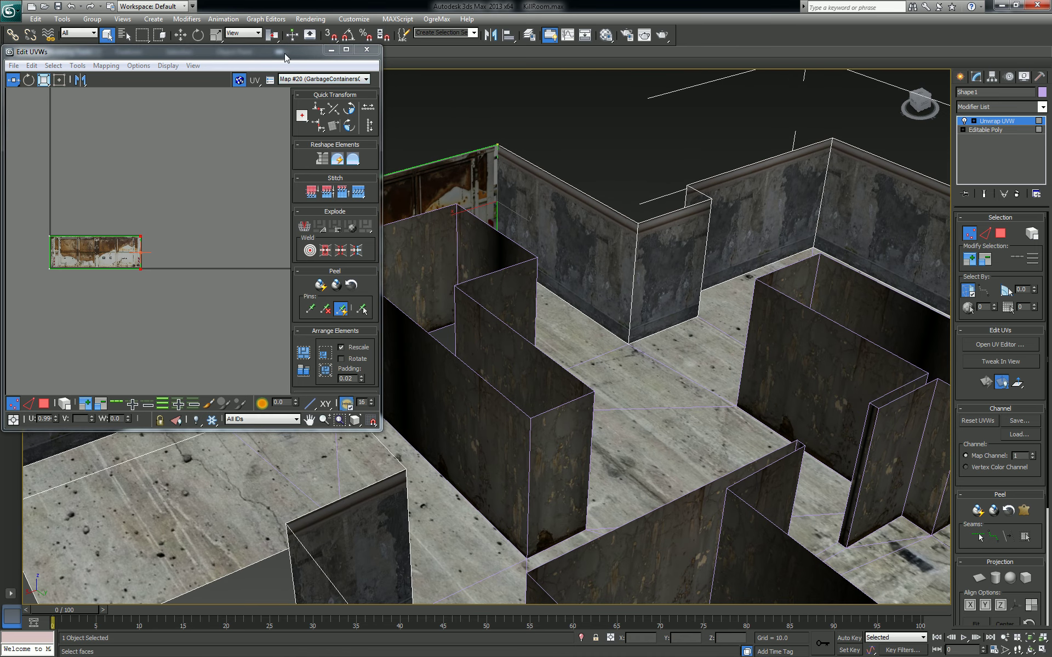
Close the UV layout, leave vertex sub-object mode and check the container texture on the wall.
drag(285, 55, 18, 148)
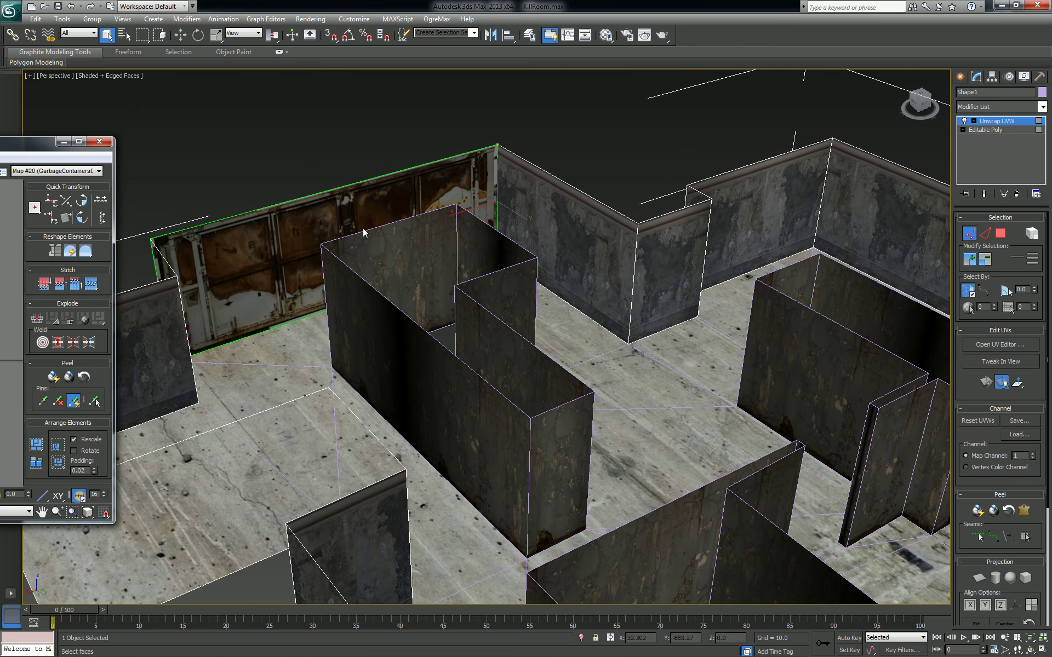
click(100, 142)
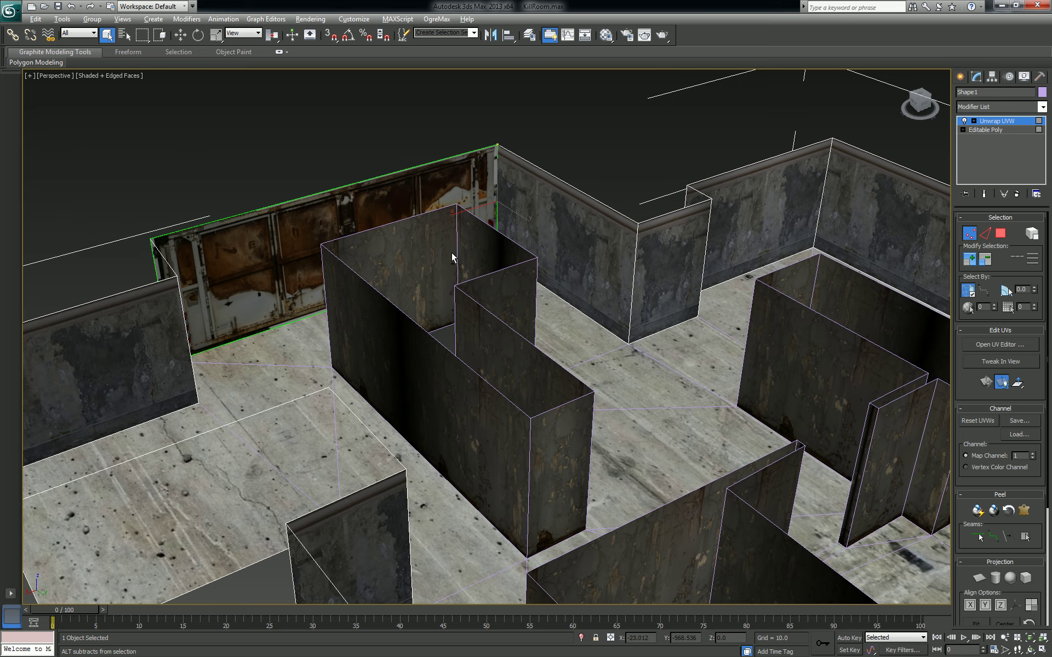
alt+middle_drag(452, 253, 411, 272)
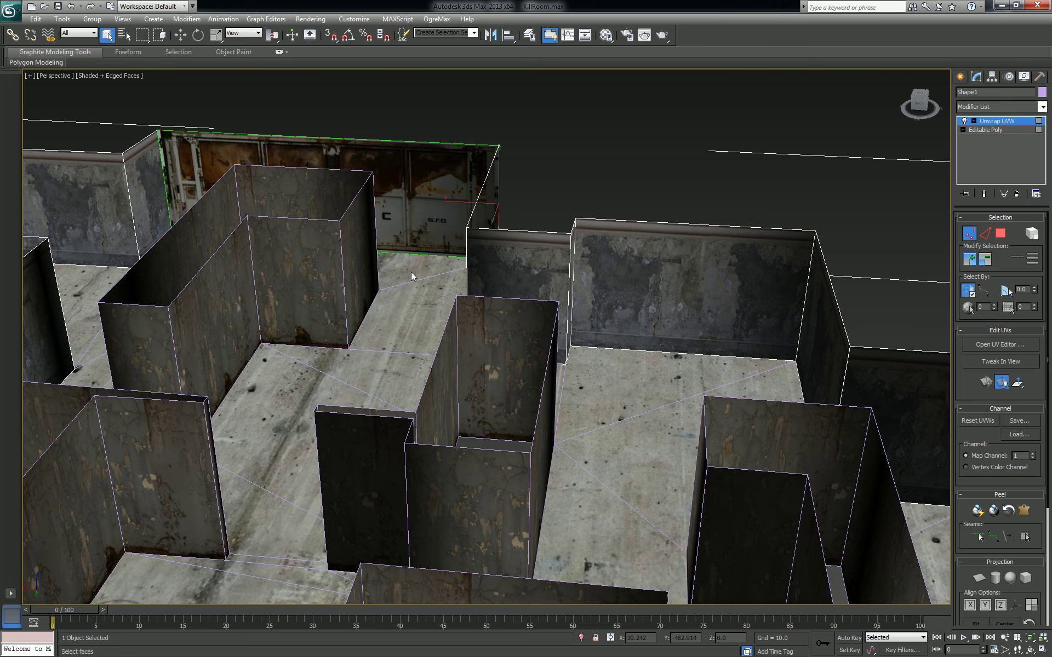
click(969, 232)
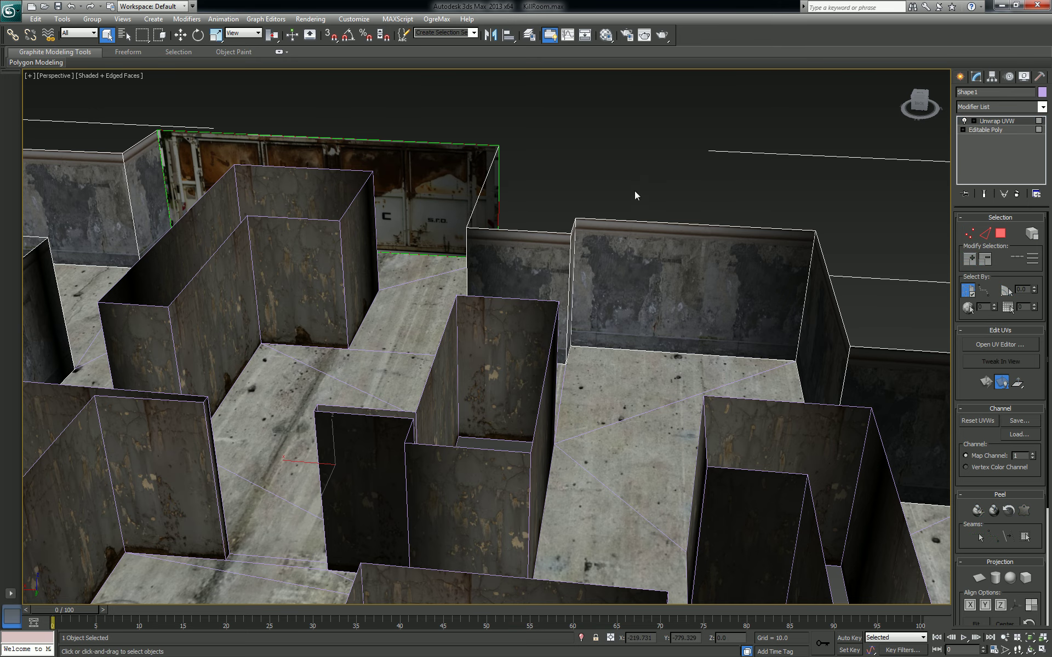
alt+middle_drag(404, 280, 380, 294)
scroll(455, 335, down, 2)
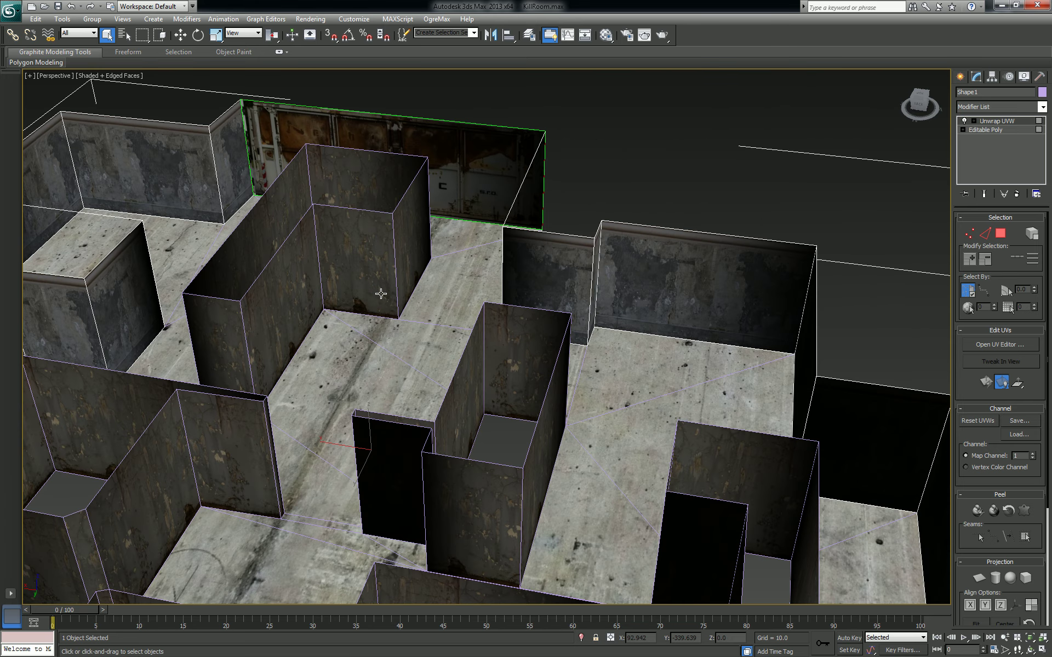